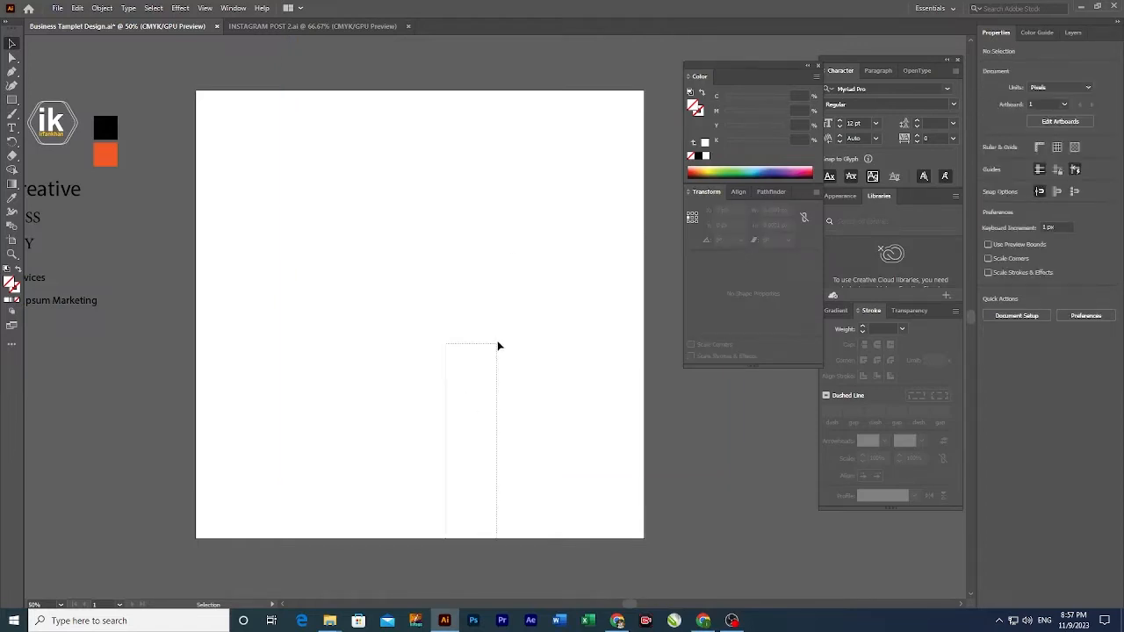
Step: Fill the 1200 × 1200 px square with the orange swatch's colour and centre it on the artboard
{"action": "left_click_drag", "start_coordinate": [498, 346], "coordinate": [498, 346]}
{"action": "key", "text": "i"}
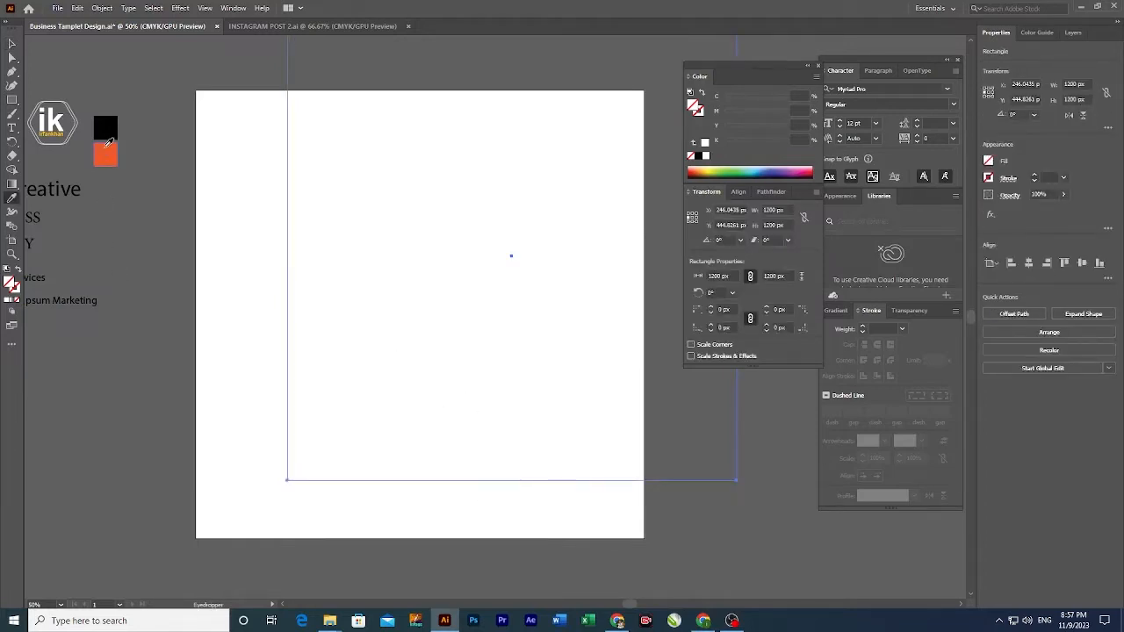
{"action": "left_click", "coordinate": [107, 145]}
{"action": "key", "text": "v"}
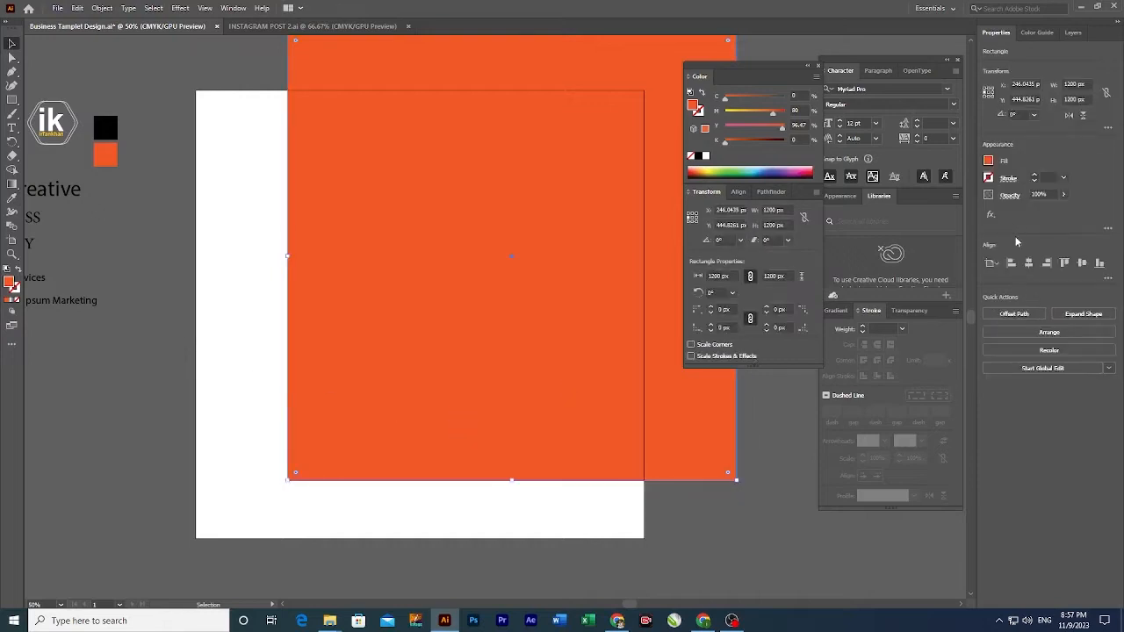
{"action": "left_click", "coordinate": [1029, 265]}
{"action": "left_click", "coordinate": [1083, 264]}
{"action": "key", "text": "ctrl+minus"}
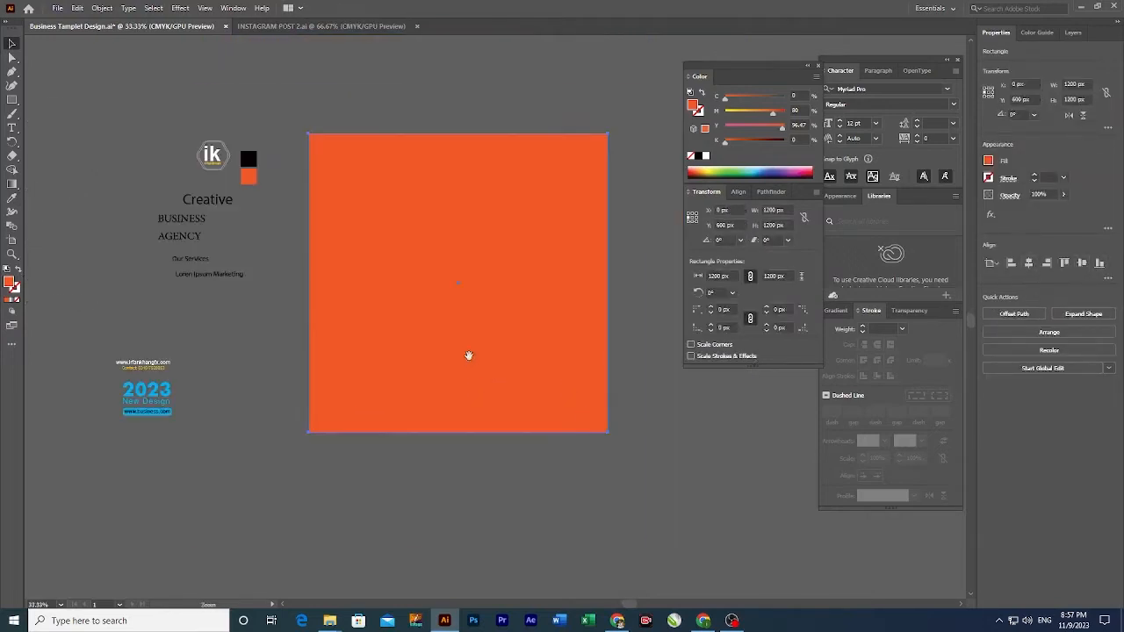
{"action": "left_click", "coordinate": [645, 422]}
Step: Draw a white rectangle about 1354 × 637 px overlapping the orange square's left edge and shift it slightly down
{"action": "scroll", "coordinate": [489, 436], "scroll_direction": "left", "scroll_amount": 1}
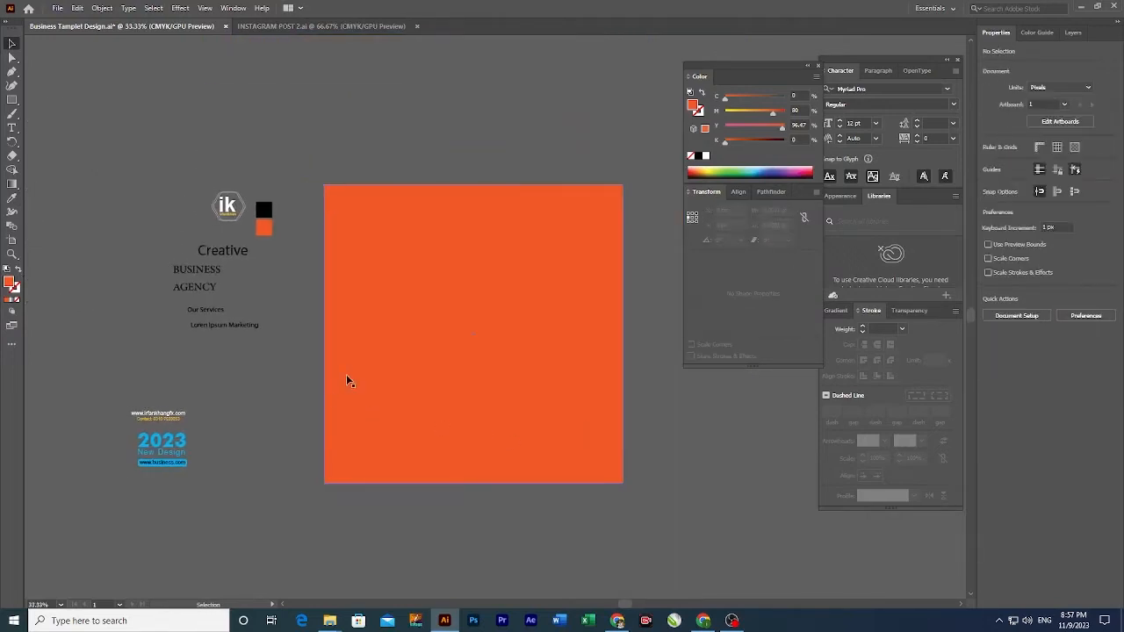
{"action": "key", "text": "m"}
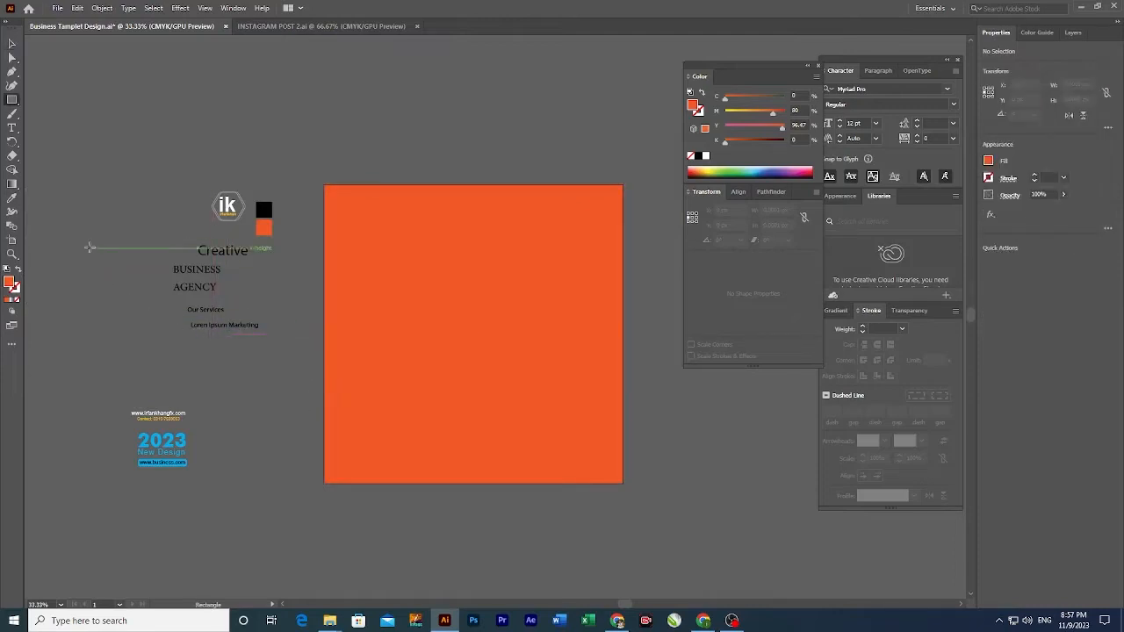
{"action": "left_click_drag", "start_coordinate": [91, 245], "coordinate": [551, 404]}
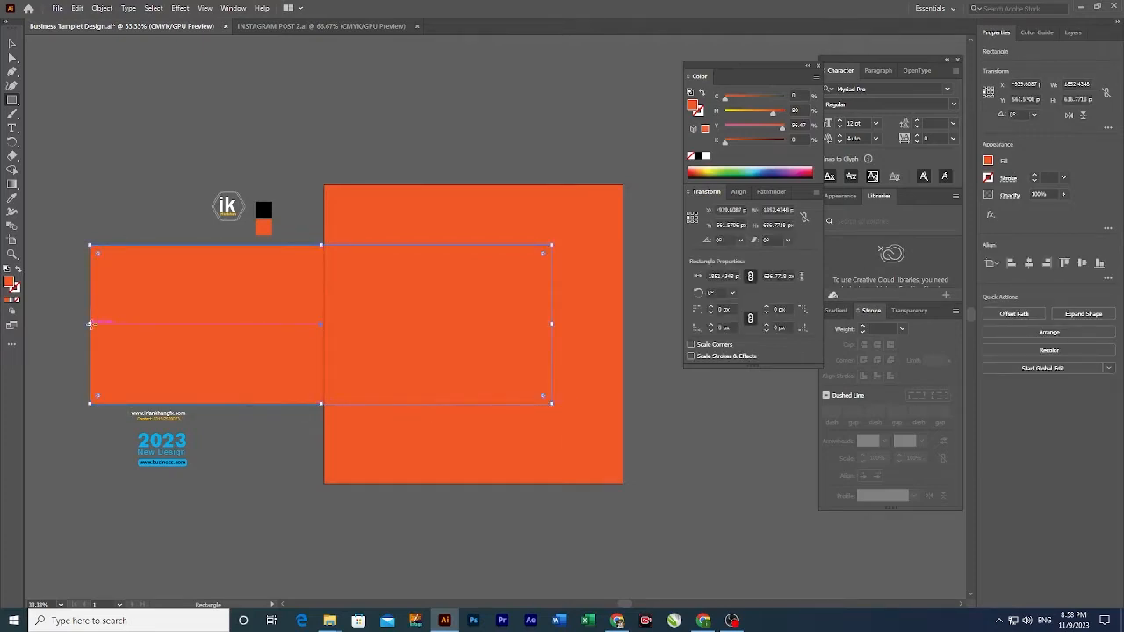
{"action": "left_click_drag", "start_coordinate": [90, 324], "coordinate": [214, 324]}
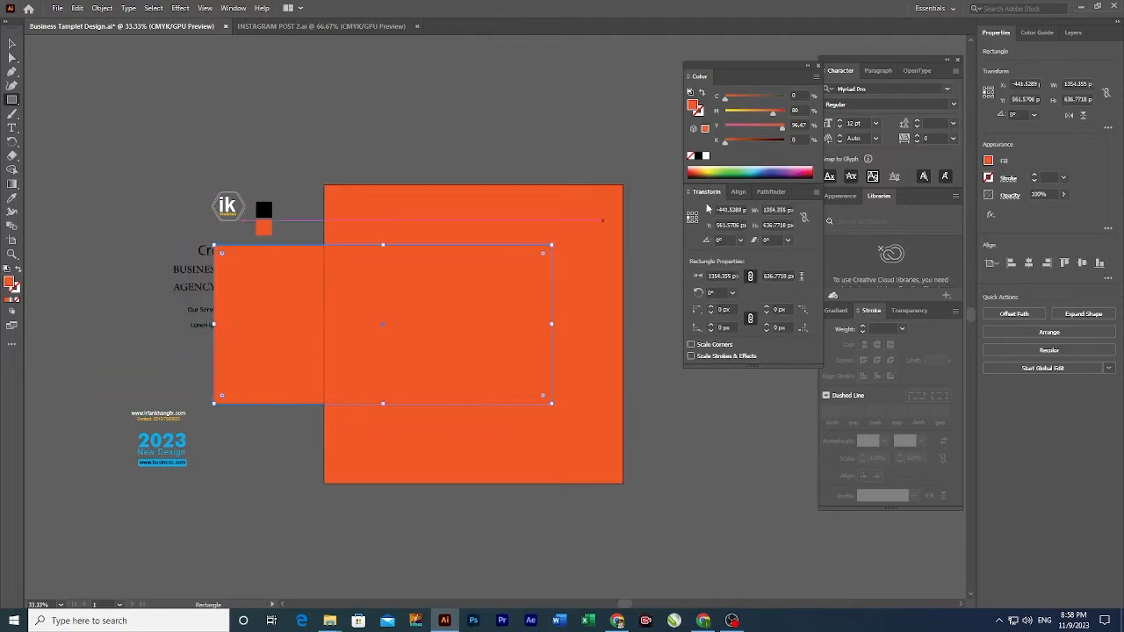
{"action": "left_click", "coordinate": [705, 155]}
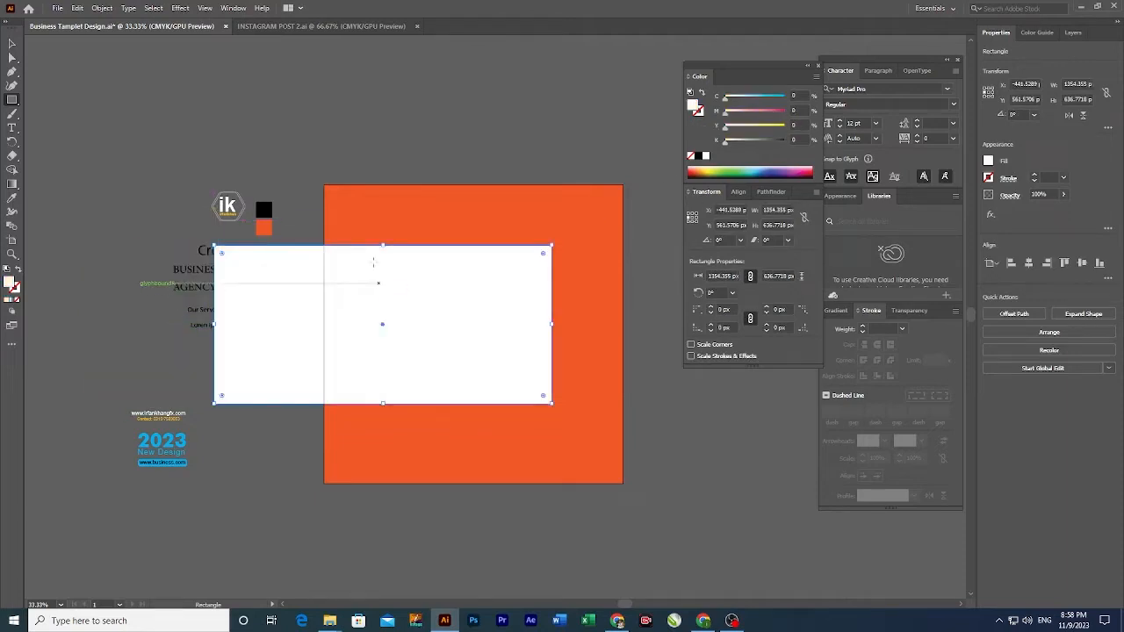
{"action": "left_click", "coordinate": [389, 164]}
{"action": "scroll", "coordinate": [421, 325], "scroll_direction": "up", "scroll_amount": 1}
{"action": "left_click_drag", "start_coordinate": [432, 333], "coordinate": [357, 288]}
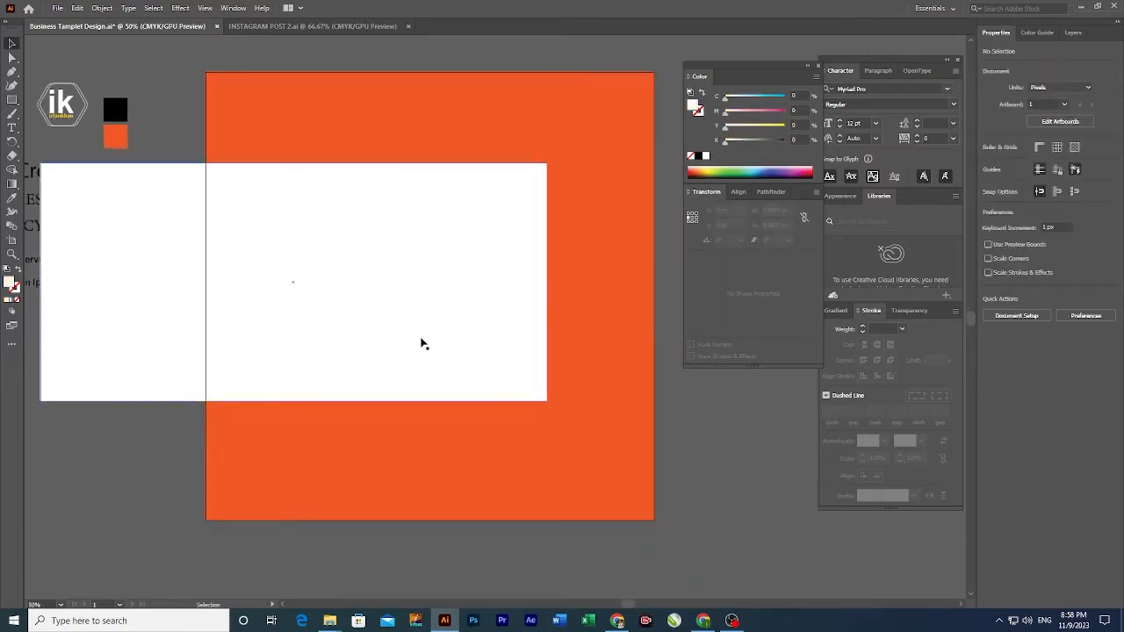
{"action": "left_click_drag", "start_coordinate": [421, 344], "coordinate": [421, 367]}
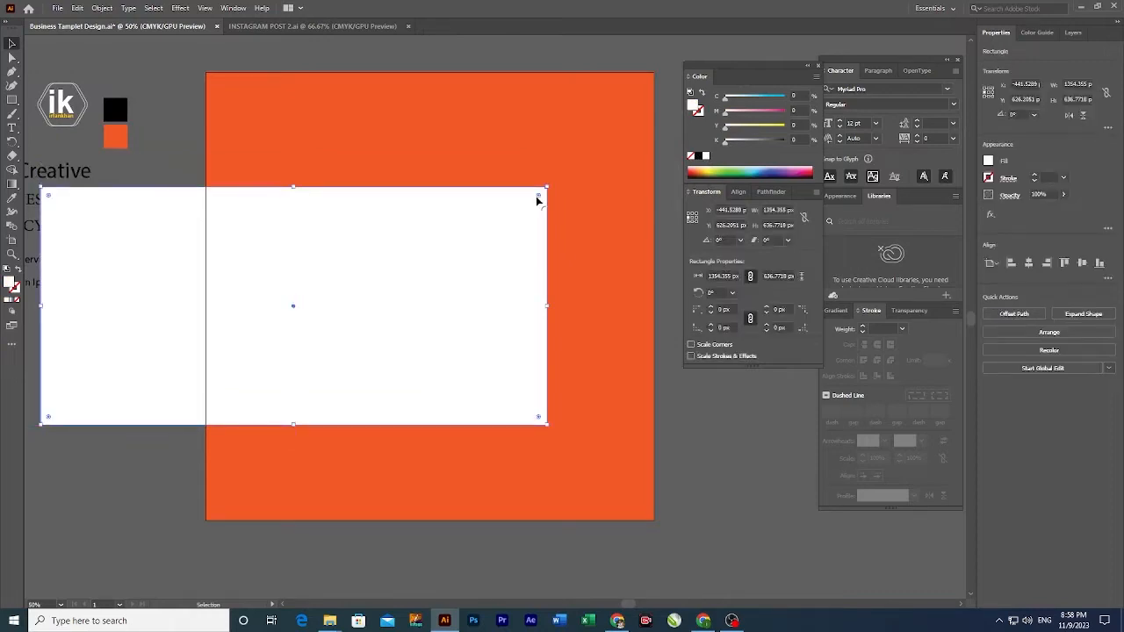
Step: Try fully rounding all corners of the white rectangle and undo the rounding
{"action": "left_click_drag", "start_coordinate": [537, 200], "coordinate": [308, 366]}
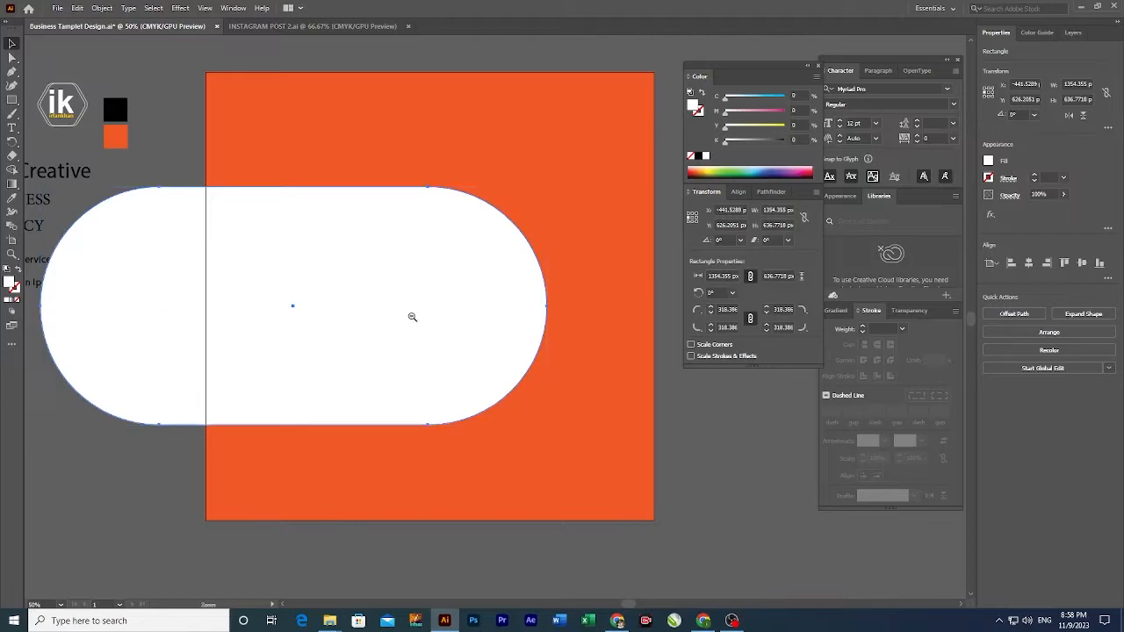
{"action": "scroll", "coordinate": [358, 348], "scroll_direction": "down", "scroll_amount": 1}
{"action": "key", "text": "ctrl+z"}
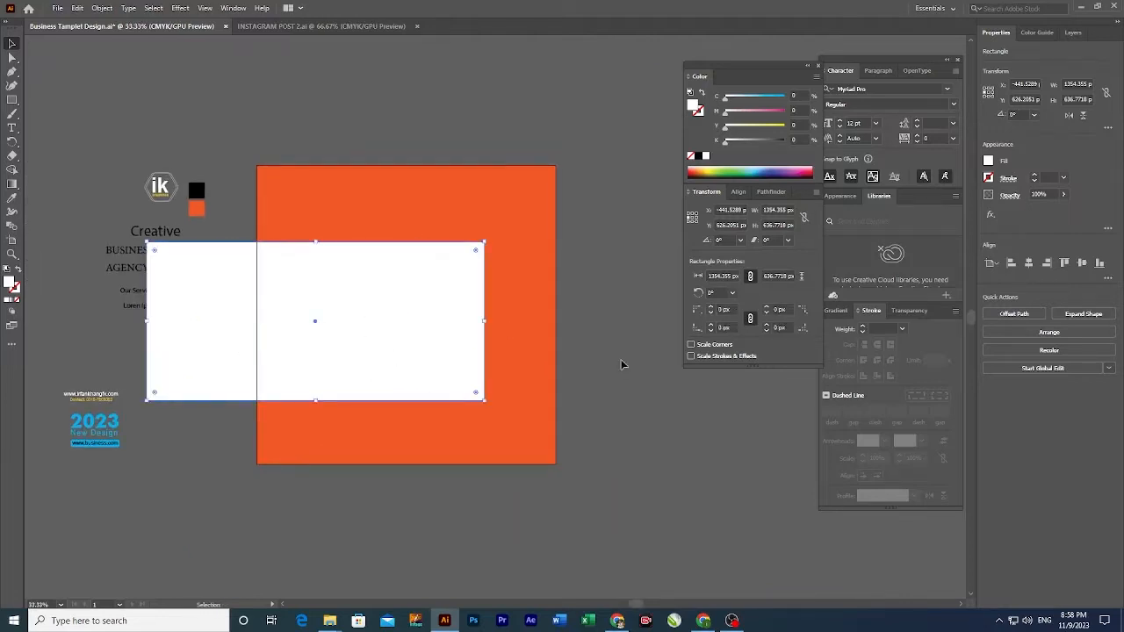
Step: Draw a thin white bar about 448 × 28 px slightly overlapping the white rectangle's right edge
{"action": "left_click", "coordinate": [622, 366]}
{"action": "key", "text": "m"}
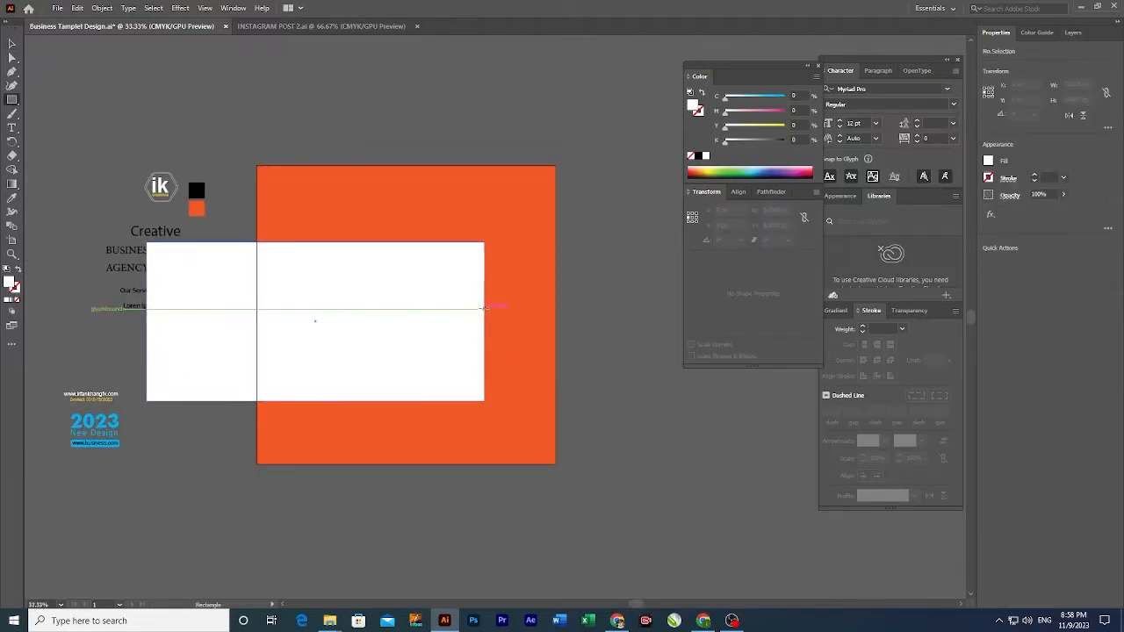
{"action": "left_click_drag", "start_coordinate": [314, 320], "coordinate": [597, 312]}
{"action": "key", "text": "v"}
{"action": "left_click_drag", "start_coordinate": [524, 318], "coordinate": [514, 315]}
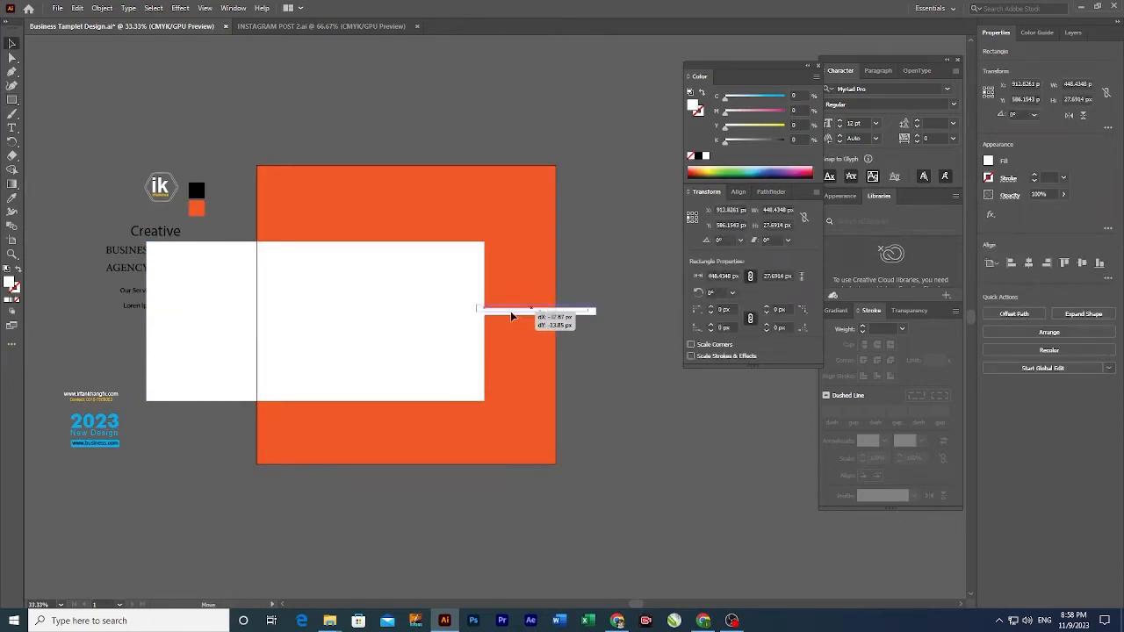
Step: Align the thin bar and the white rectangle on their vertical centres and group them
{"action": "left_click", "coordinate": [441, 359], "text": "shift"}
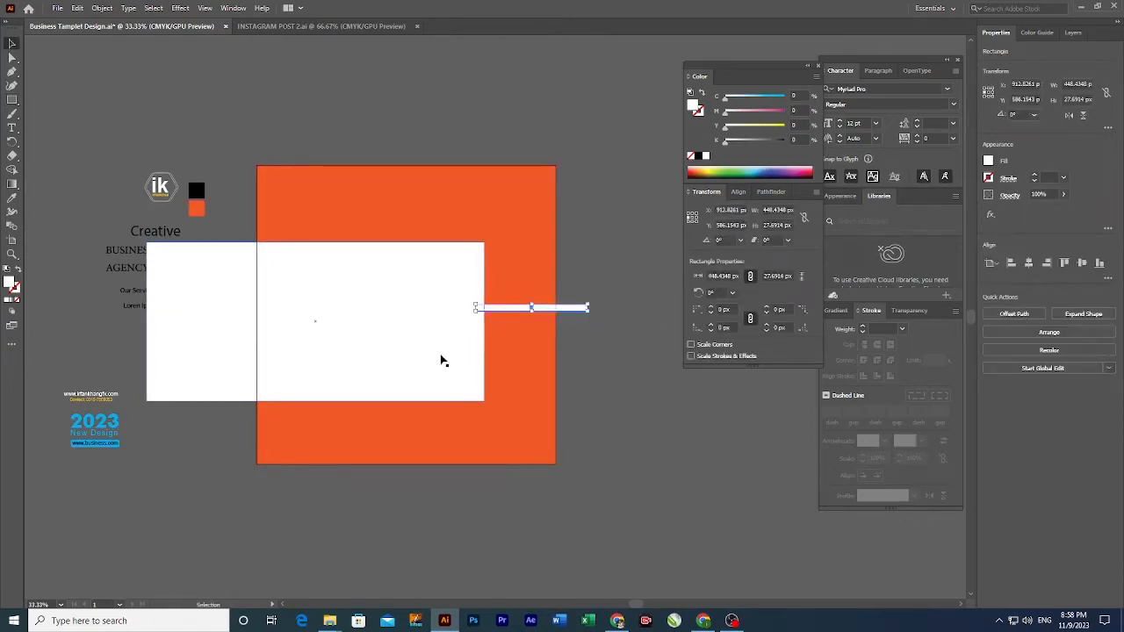
{"action": "left_click", "coordinate": [1081, 262]}
{"action": "key", "text": "ctrl+g"}
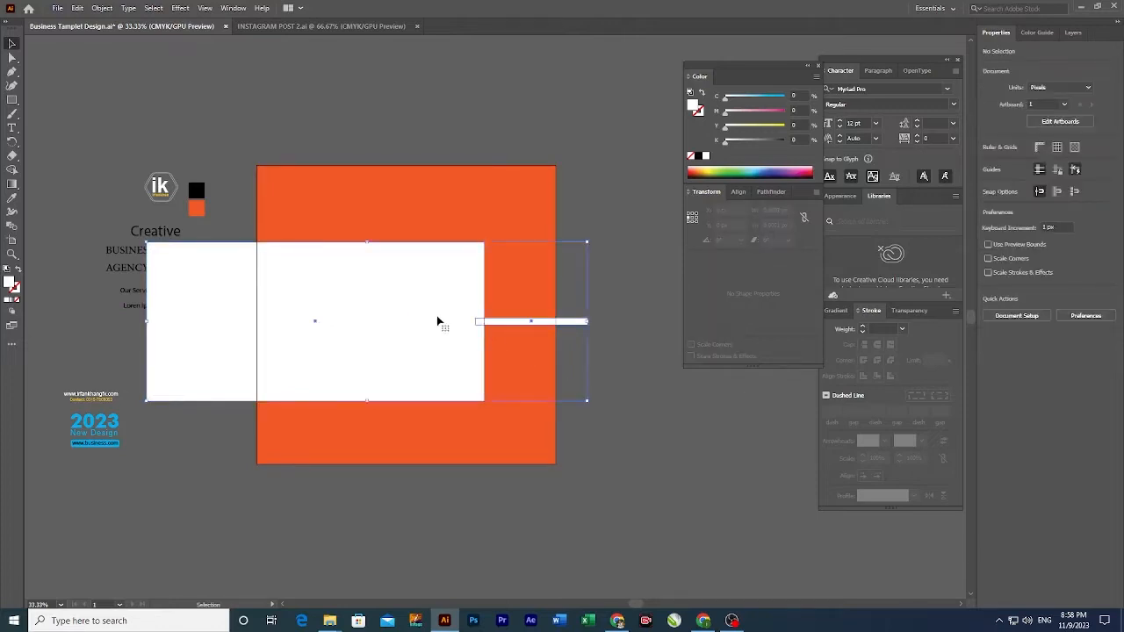
Step: Rotate the white group to about 314° and position it with the bar ending at the orange square's lower-right corner
{"action": "left_click_drag", "start_coordinate": [591, 405], "coordinate": [466, 466]}
{"action": "left_click", "coordinate": [658, 483]}
{"action": "left_click_drag", "start_coordinate": [456, 397], "coordinate": [470, 407]}
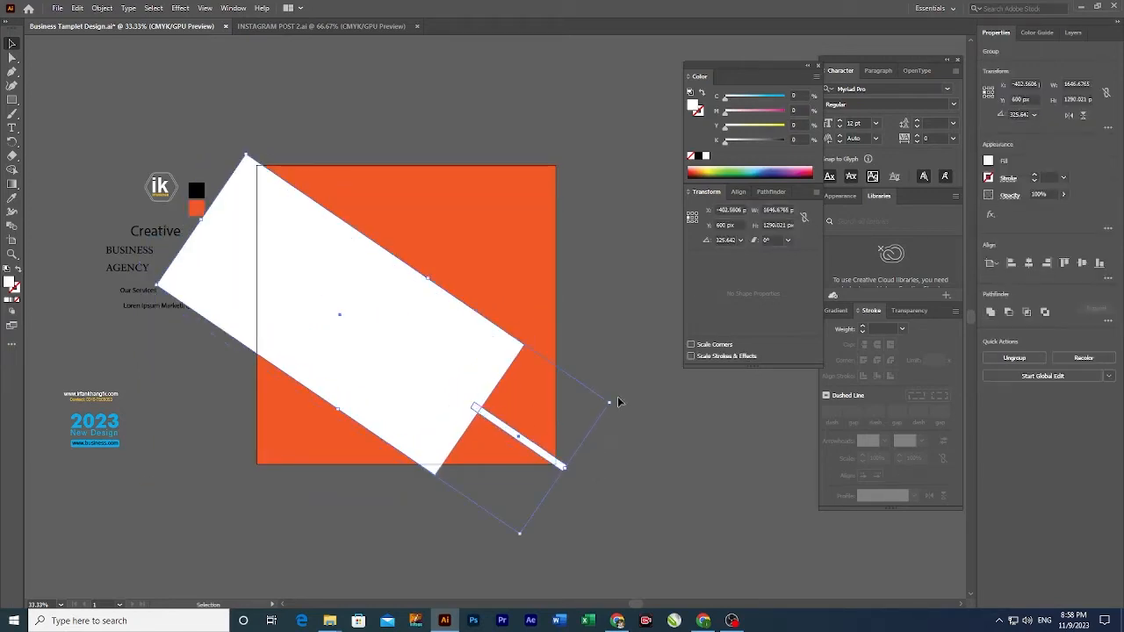
{"action": "left_click_drag", "start_coordinate": [615, 403], "coordinate": [604, 455]}
{"action": "left_click_drag", "start_coordinate": [408, 418], "coordinate": [428, 375]}
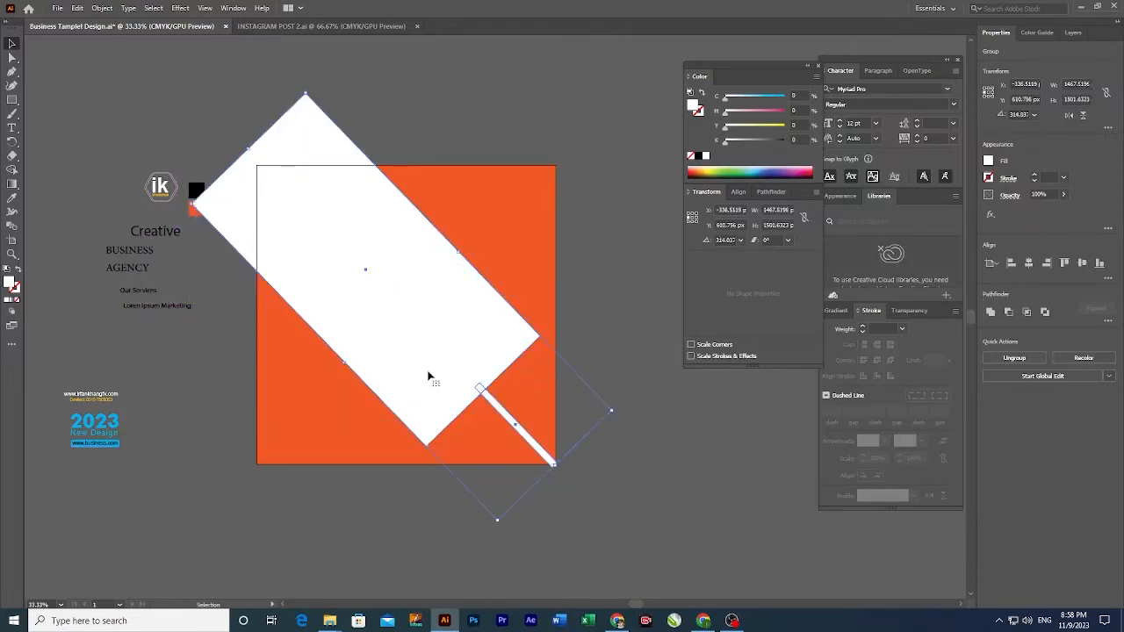
{"action": "left_click", "coordinate": [654, 439]}
Step: Round all corners of the large white rectangle fully to turn it into a capsule
{"action": "left_click", "coordinate": [313, 348], "text": "ctrl"}
{"action": "left_click_drag", "start_coordinate": [469, 322], "coordinate": [246, 322]}
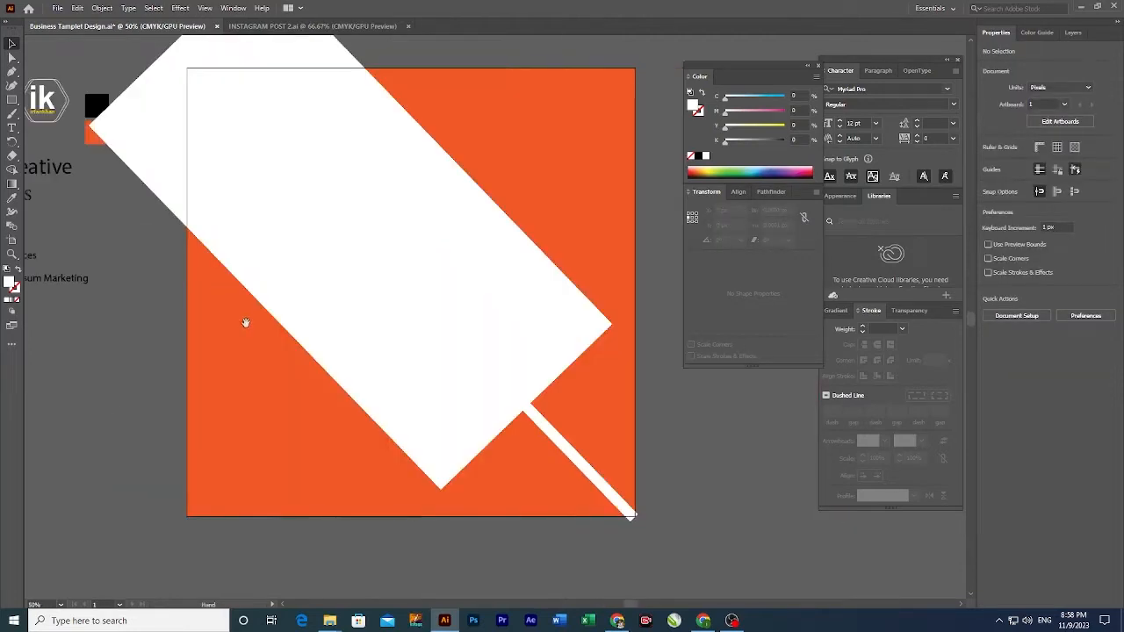
{"action": "left_click_drag", "start_coordinate": [390, 358], "coordinate": [382, 356]}
{"action": "left_click_drag", "start_coordinate": [438, 378], "coordinate": [415, 365]}
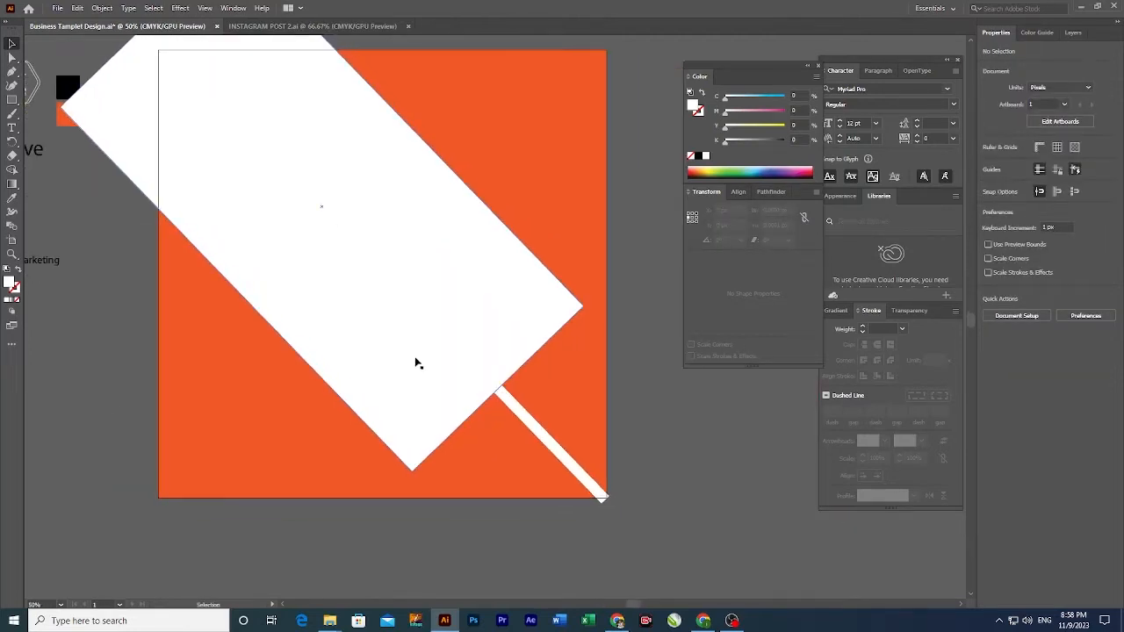
{"action": "key", "text": "ctrl+minus"}
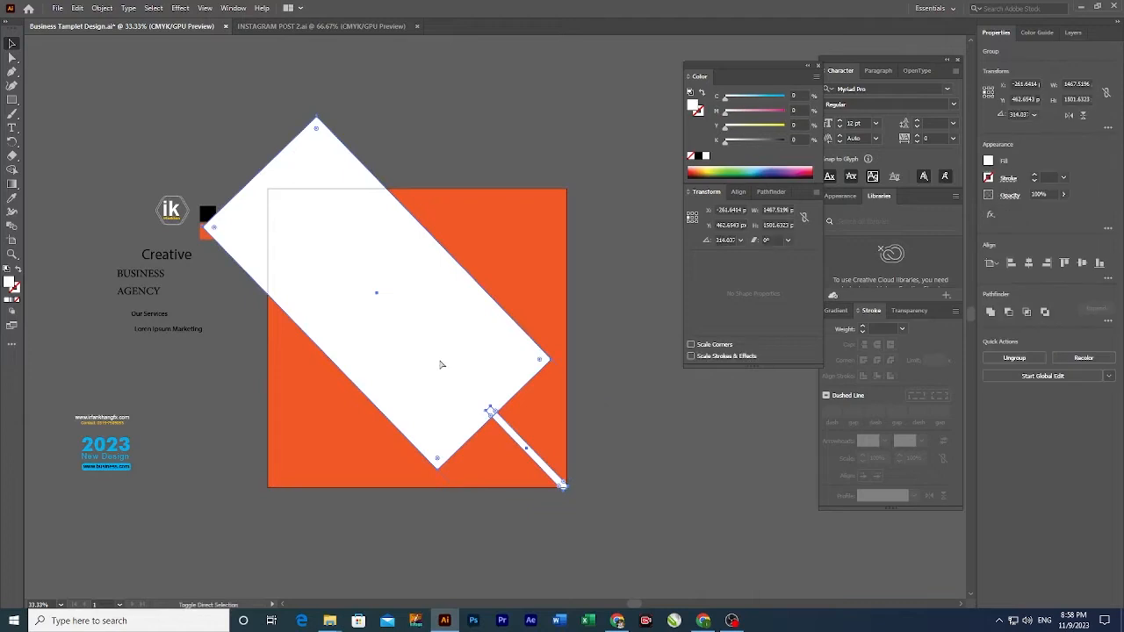
{"action": "left_click", "coordinate": [544, 362]}
{"action": "left_click_drag", "start_coordinate": [544, 362], "coordinate": [331, 322]}
{"action": "left_click", "coordinate": [654, 442]}
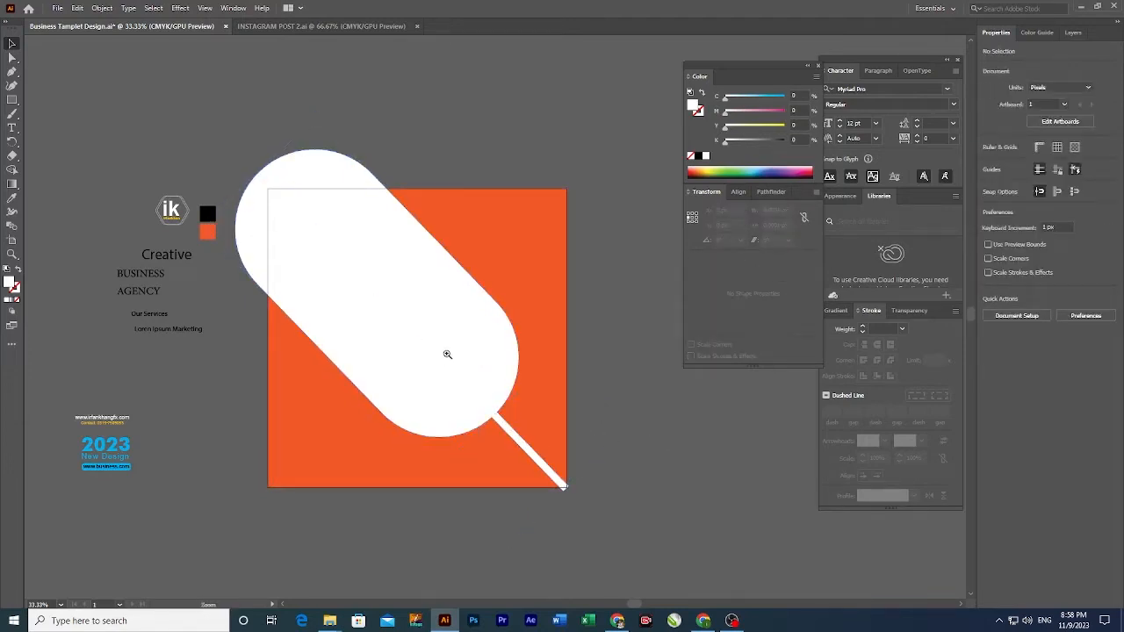
Step: Offset the white capsule's path by -20 px and fill the inset copy with the black swatch's colour
{"action": "key", "text": "ctrl+plus"}
{"action": "left_click", "coordinate": [439, 388]}
{"action": "left_click_drag", "start_coordinate": [439, 389], "coordinate": [423, 399]}
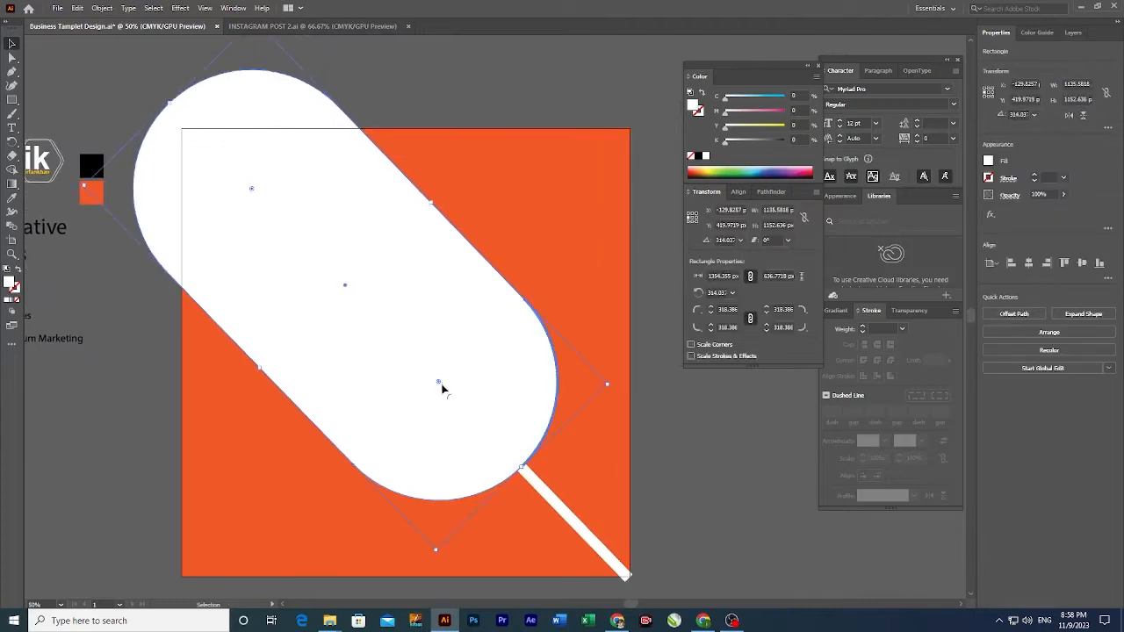
{"action": "left_click", "coordinate": [102, 8]}
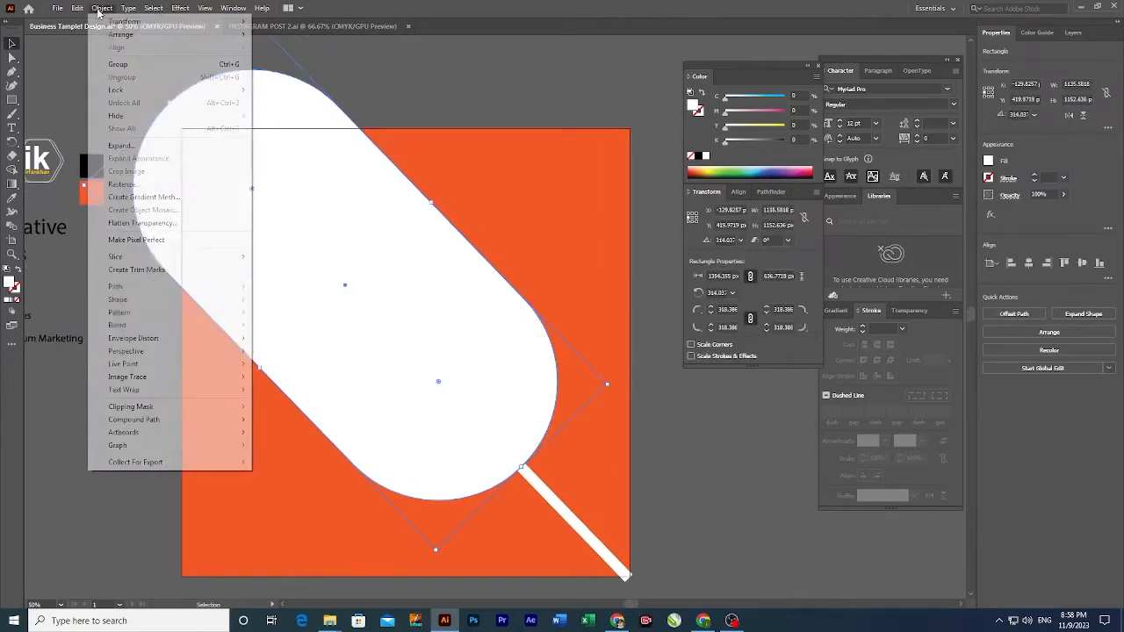
{"action": "mouse_move", "coordinate": [156, 287]}
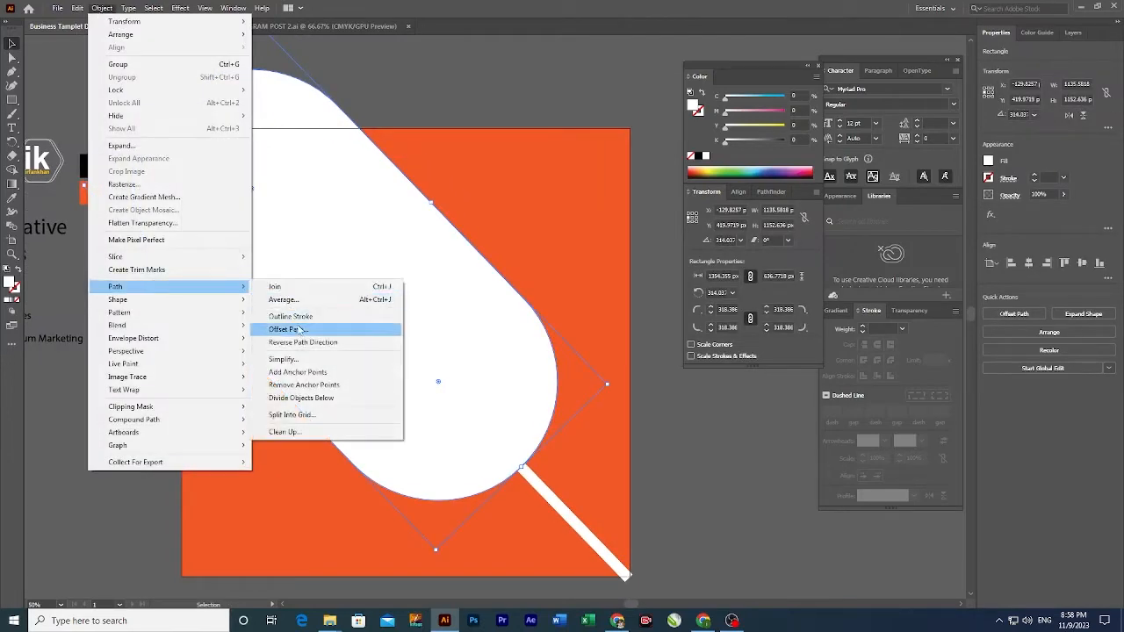
{"action": "left_click", "coordinate": [295, 330]}
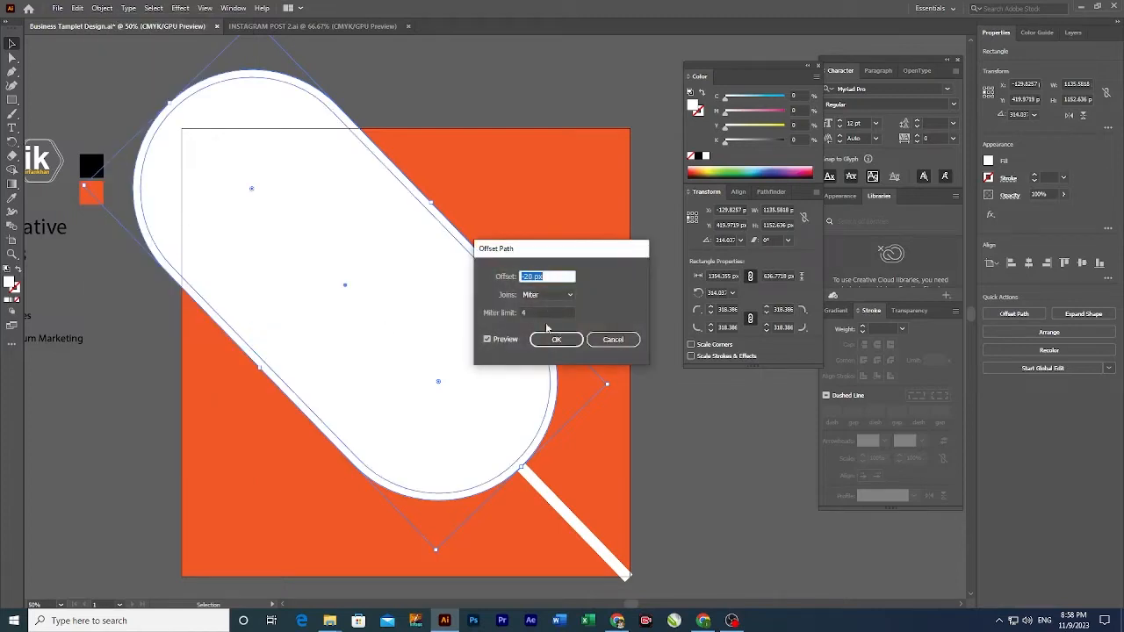
{"action": "left_click", "coordinate": [551, 340]}
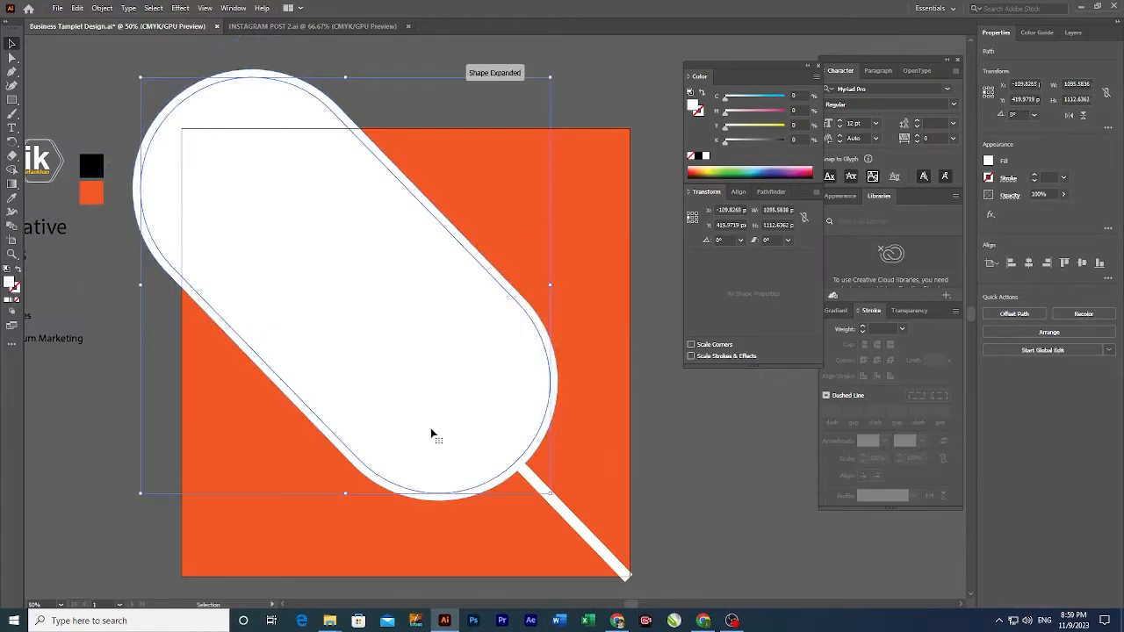
{"action": "left_click", "coordinate": [91, 165]}
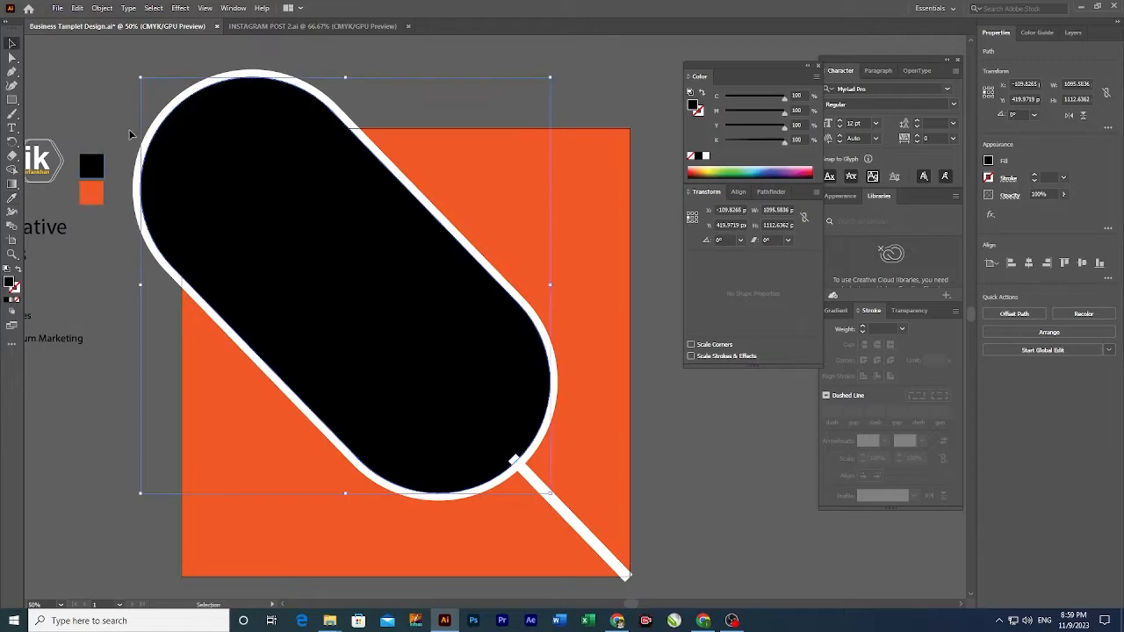
{"action": "left_click", "coordinate": [117, 119]}
Step: Draw a circle inside the lower end of the black capsule and enlarge it to about 482 px in diameter
{"action": "left_click_drag", "start_coordinate": [462, 429], "coordinate": [449, 377]}
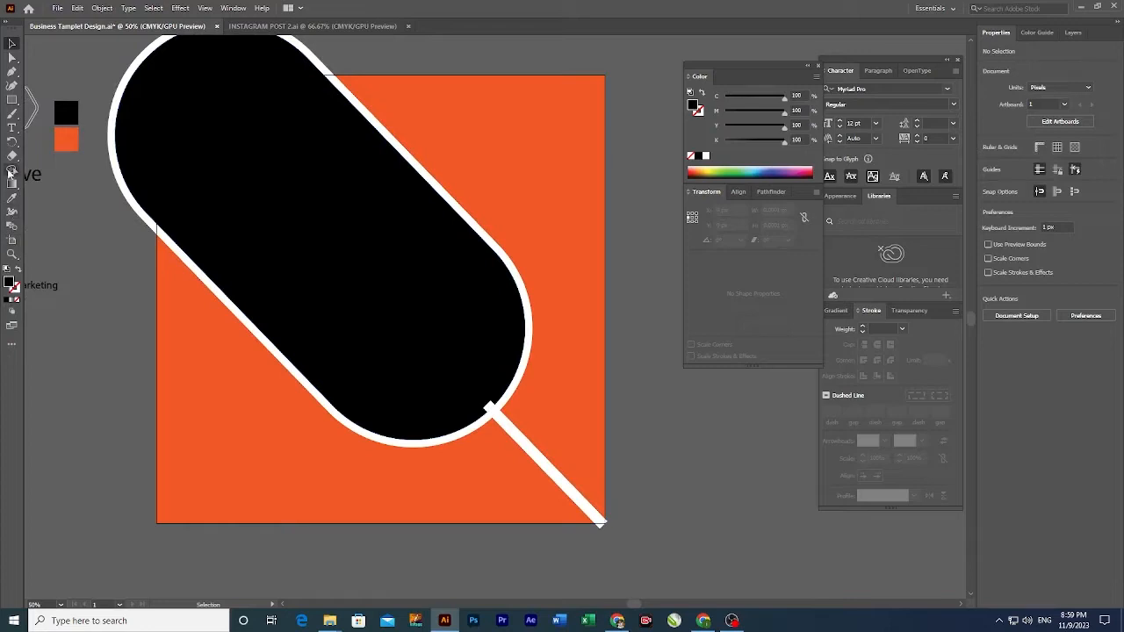
{"action": "left_click_drag", "start_coordinate": [12, 99], "coordinate": [35, 125]}
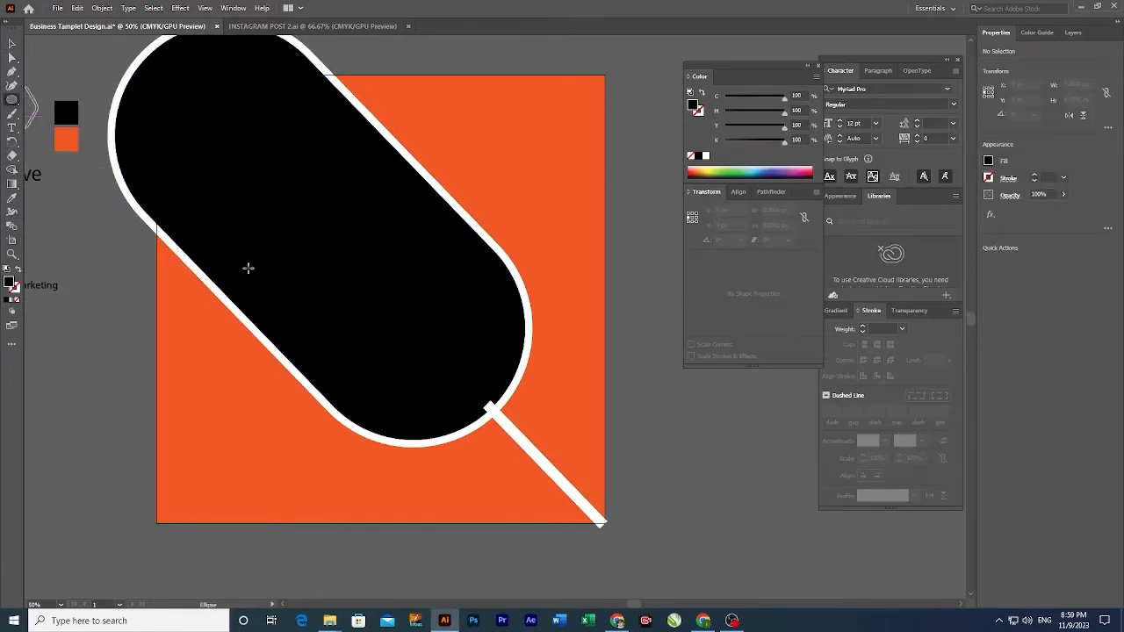
{"action": "mouse_move", "coordinate": [323, 247]}
{"action": "left_mouse_down"}
{"action": "mouse_move", "coordinate": [489, 401]}
{"action": "mouse_move", "coordinate": [440, 371]}
{"action": "mouse_move", "coordinate": [432, 379]}
{"action": "left_mouse_up"}
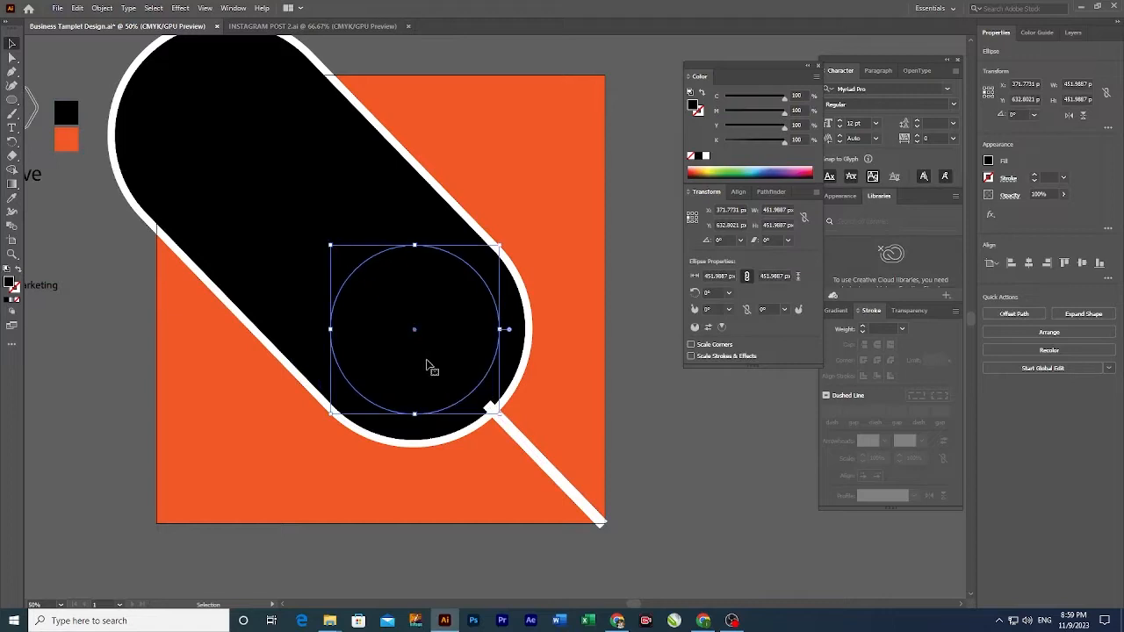
{"action": "key", "text": "ctrl+plus"}
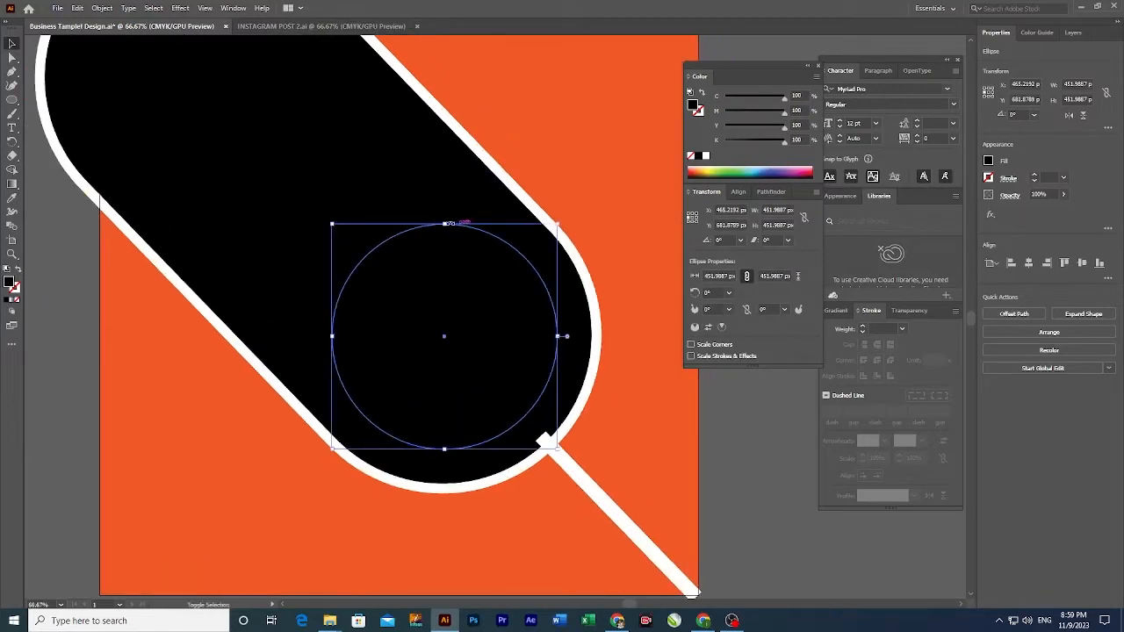
{"action": "left_click_drag", "start_coordinate": [444, 226], "coordinate": [444, 216]}
{"action": "key", "text": "ctrl+minus"}
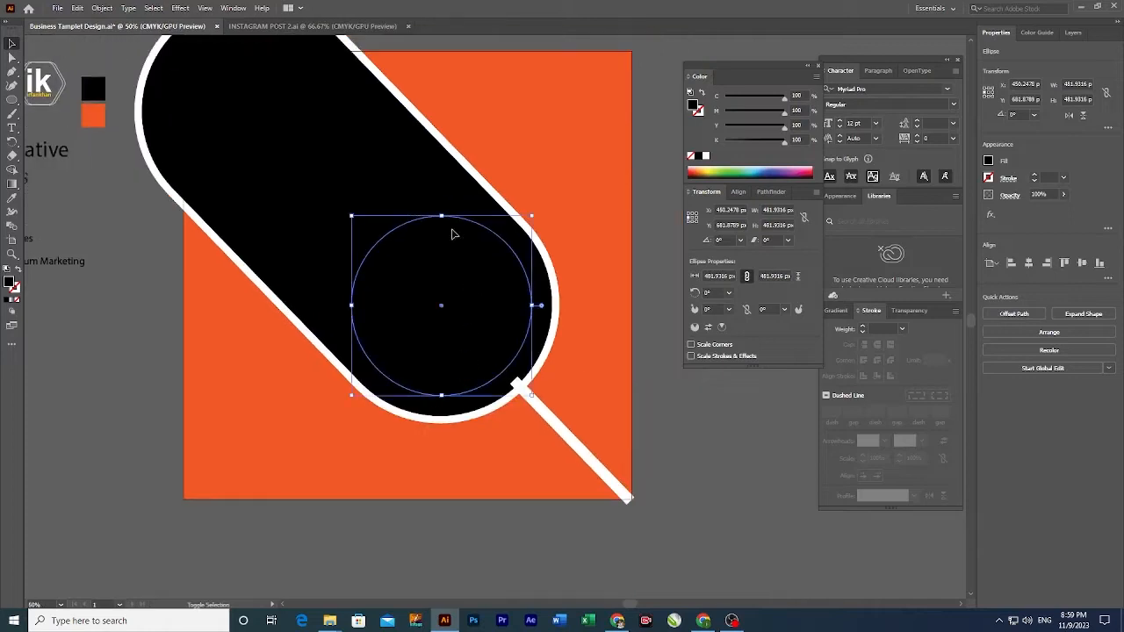
{"action": "left_click", "coordinate": [443, 213]}
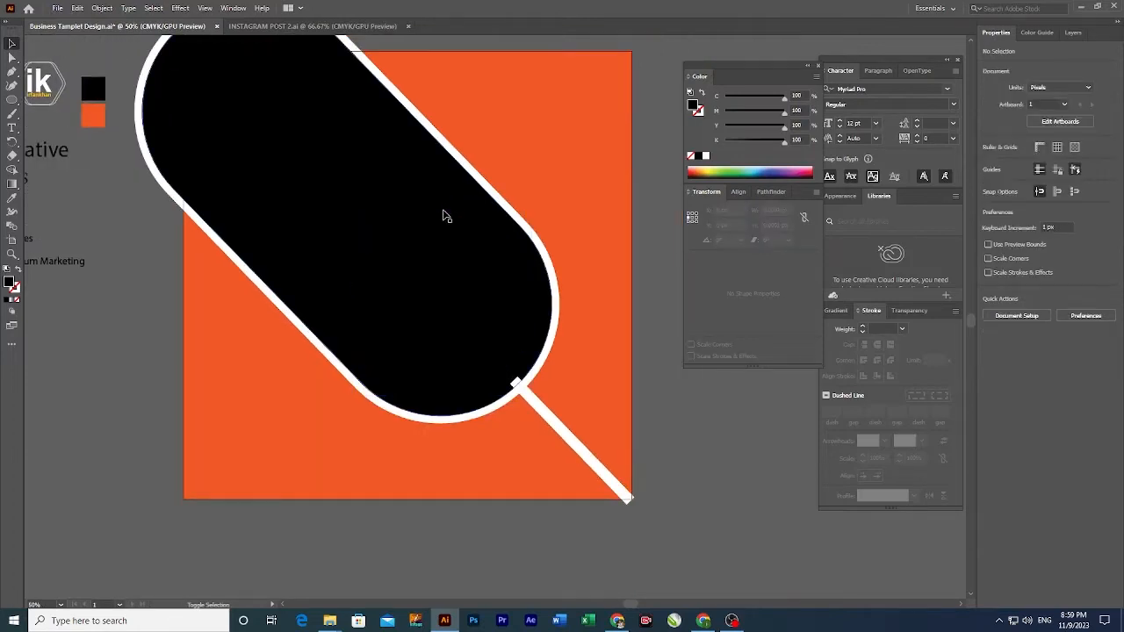
{"action": "left_click", "coordinate": [534, 317]}
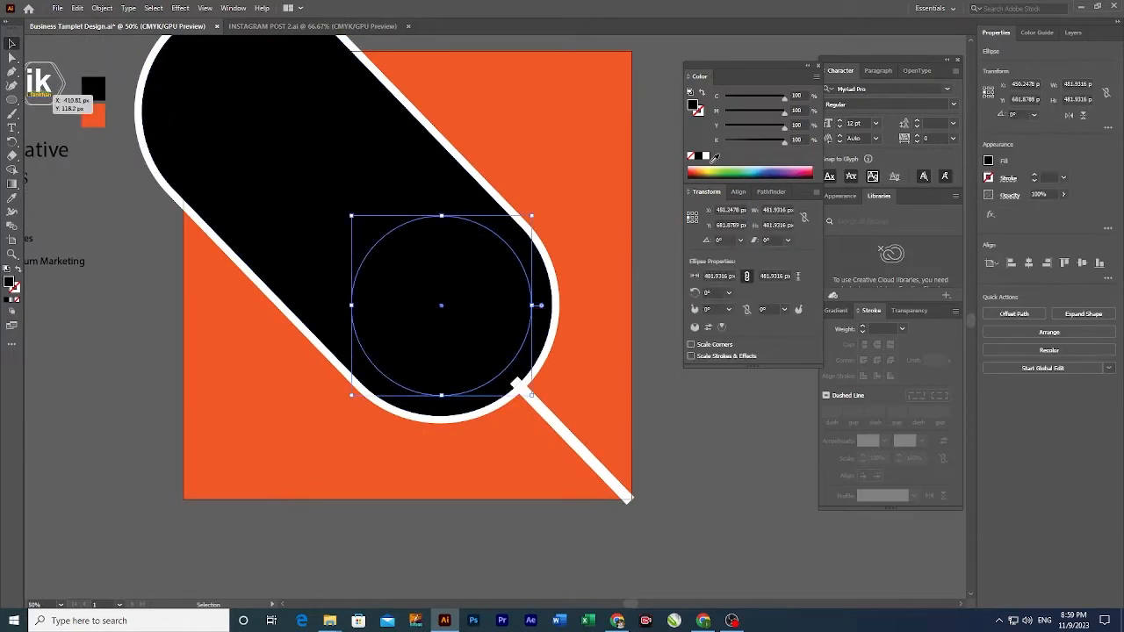
Step: Fill the circle in the capsule's lower end with white and enlarge it to about 538 px in diameter
{"action": "left_click", "coordinate": [706, 155]}
{"action": "key", "text": "ctrl+plus"}
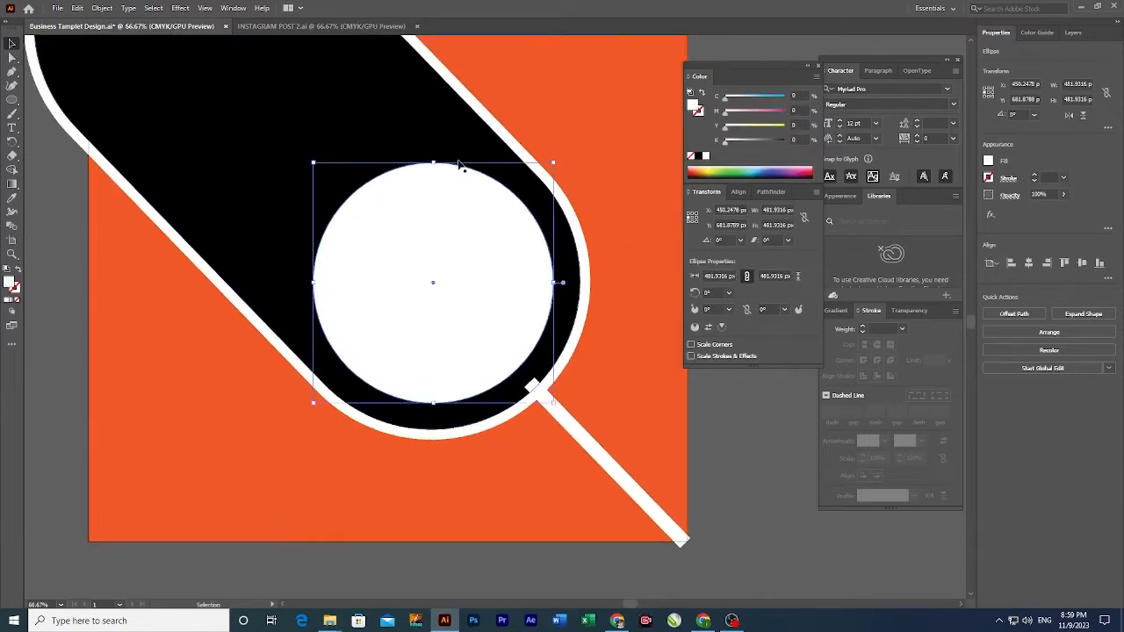
{"action": "left_click_drag", "start_coordinate": [433, 163], "coordinate": [433, 148]}
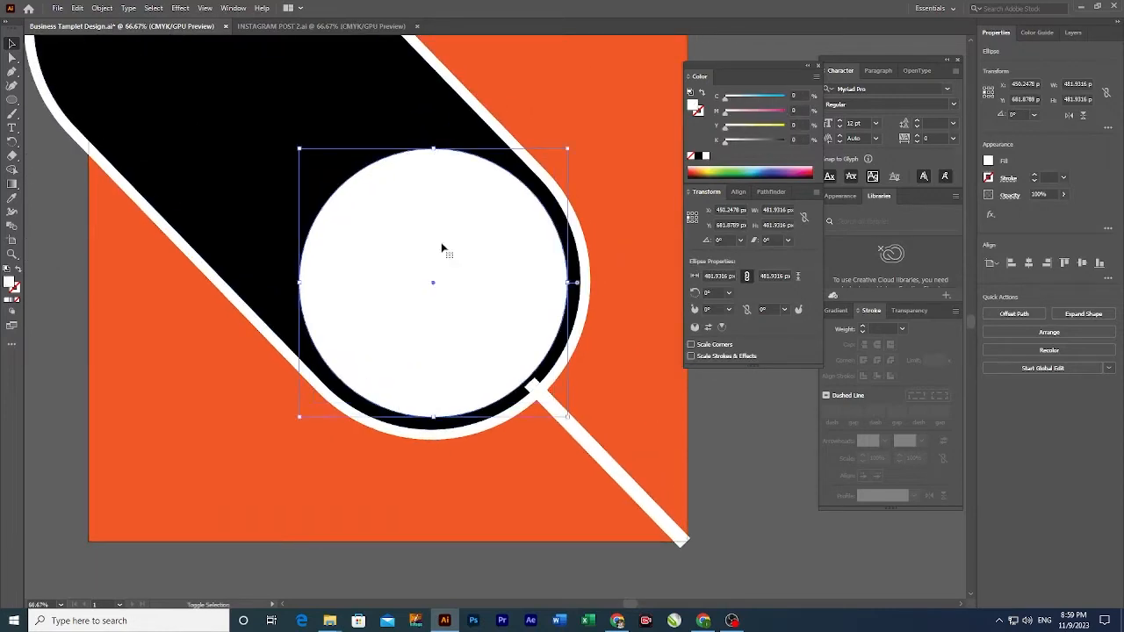
Step: Use Shape Builder on the white and black capsules to make the white rim a separate shape
{"action": "key", "text": "ctrl+minus"}
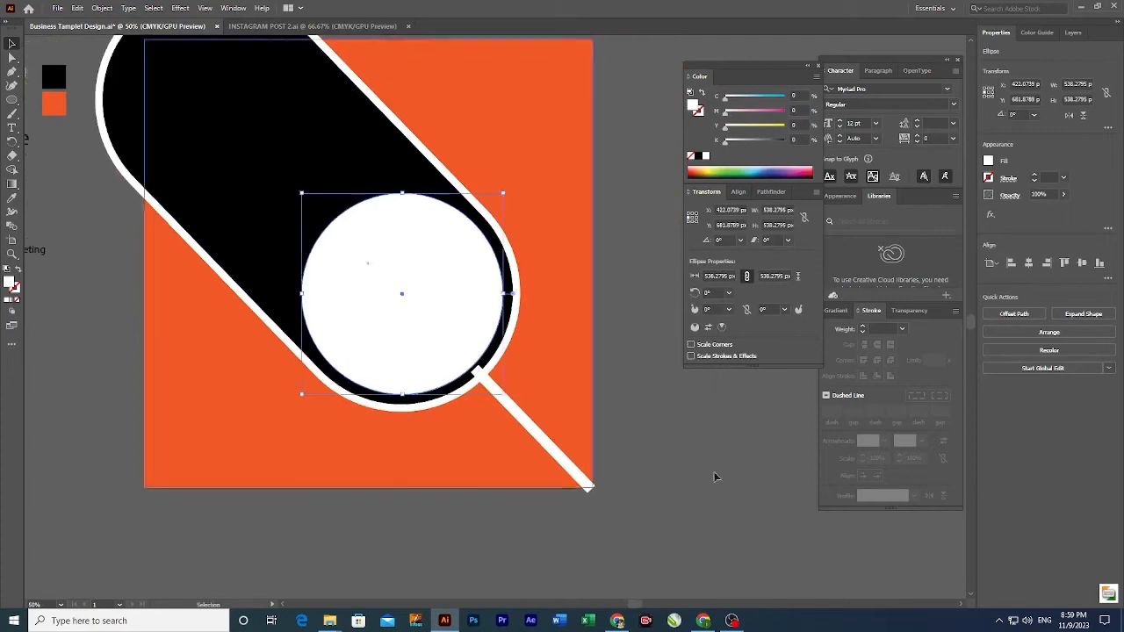
{"action": "left_click", "coordinate": [377, 170]}
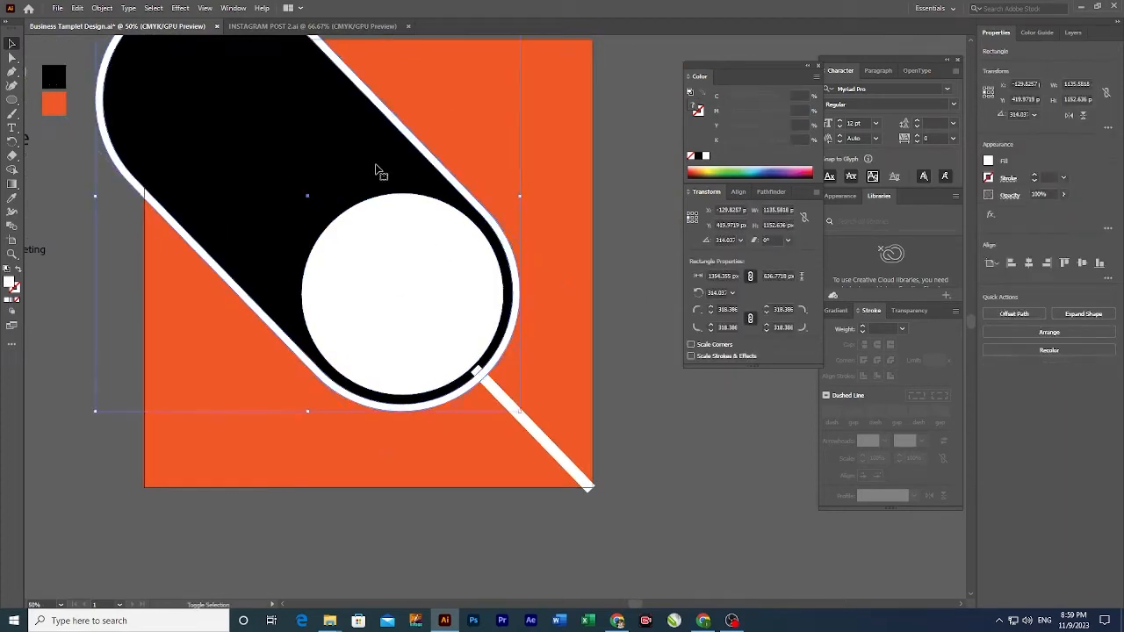
{"action": "left_click", "coordinate": [12, 170]}
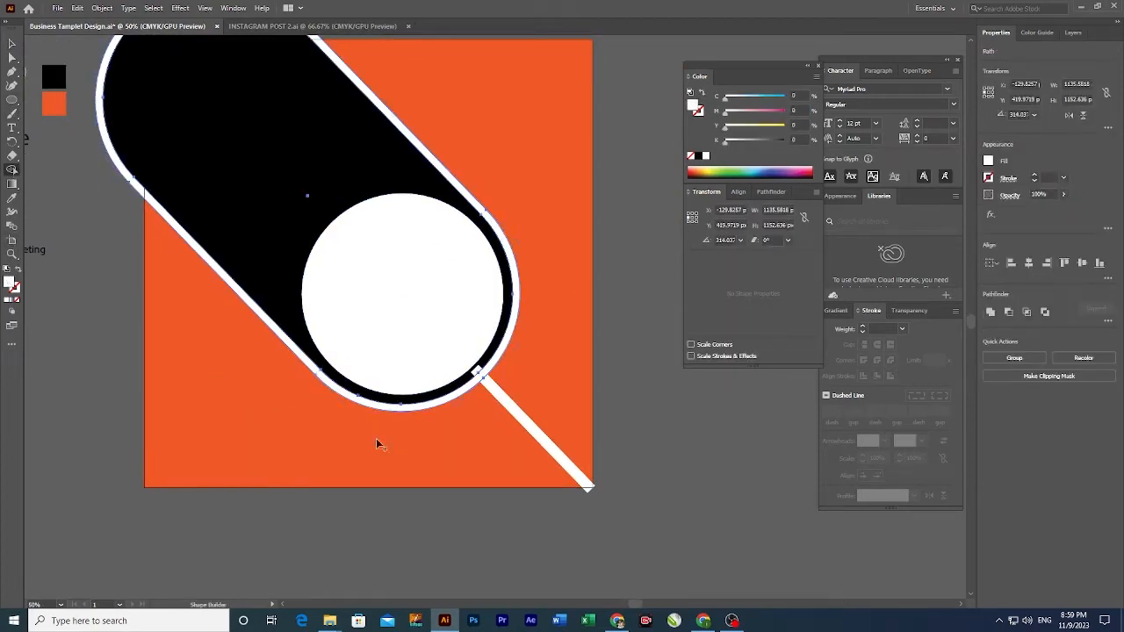
{"action": "left_click", "coordinate": [382, 407]}
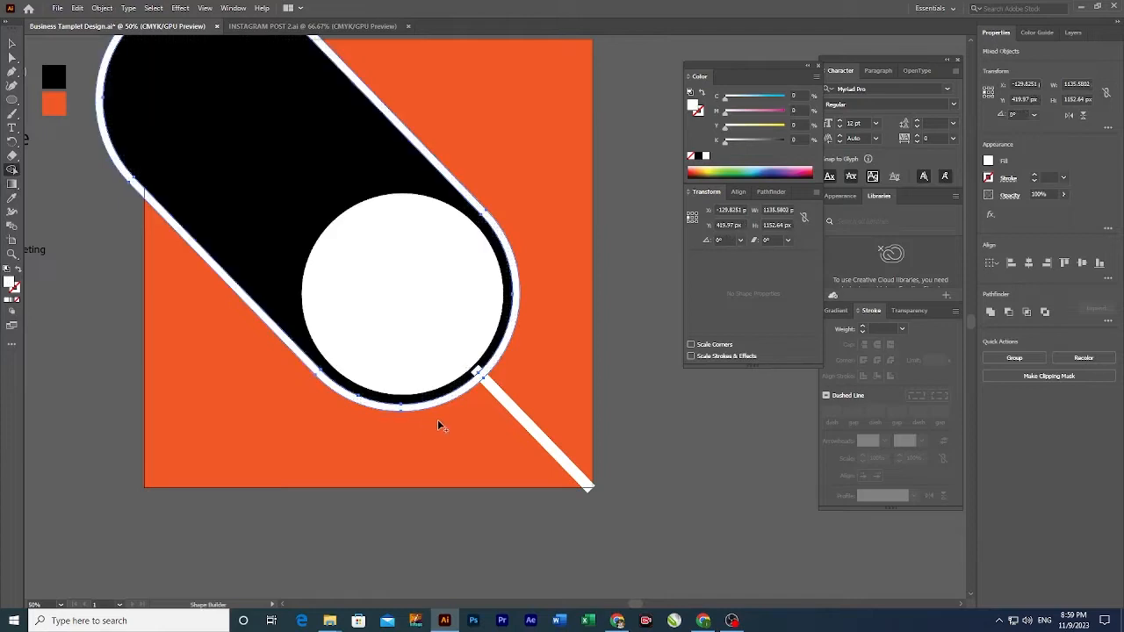
{"action": "key", "text": "v"}
{"action": "left_click", "coordinate": [621, 447]}
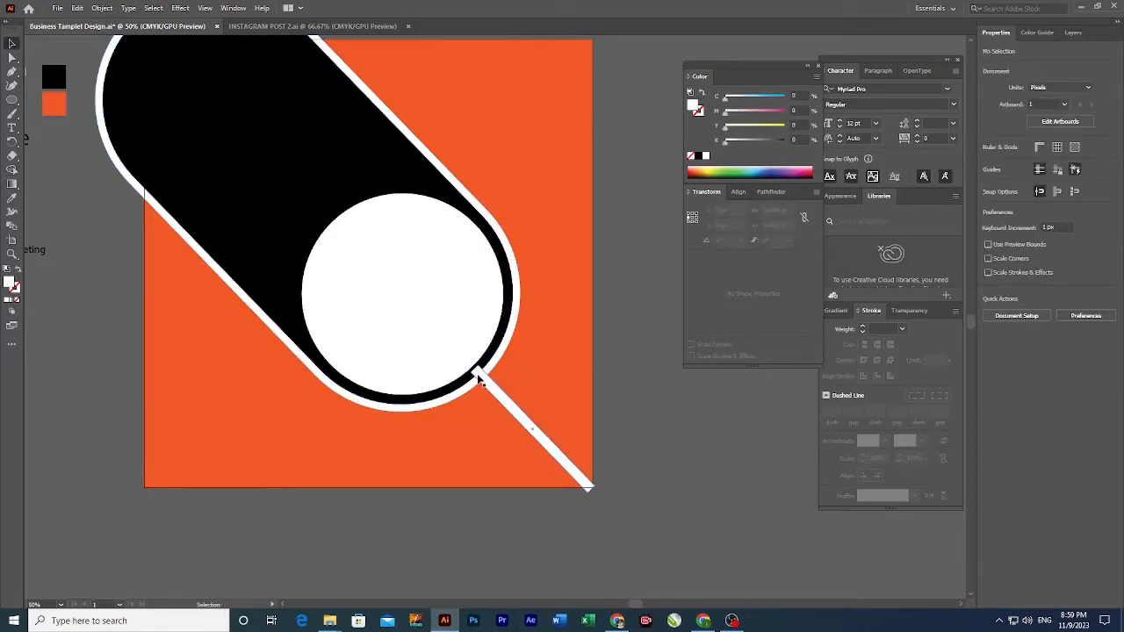
Step: Merge the diagonal white bar with the capsule's white rim using Shape Builder
{"action": "left_click", "coordinate": [479, 376]}
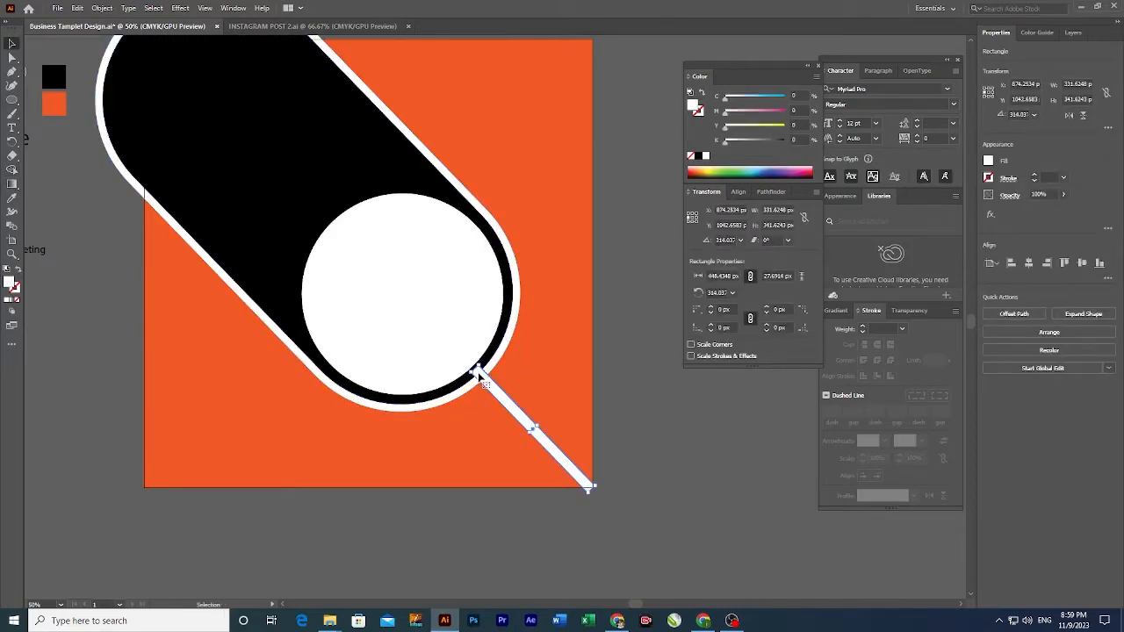
{"action": "key", "text": "ctrl+a"}
{"action": "key", "text": "shift+m"}
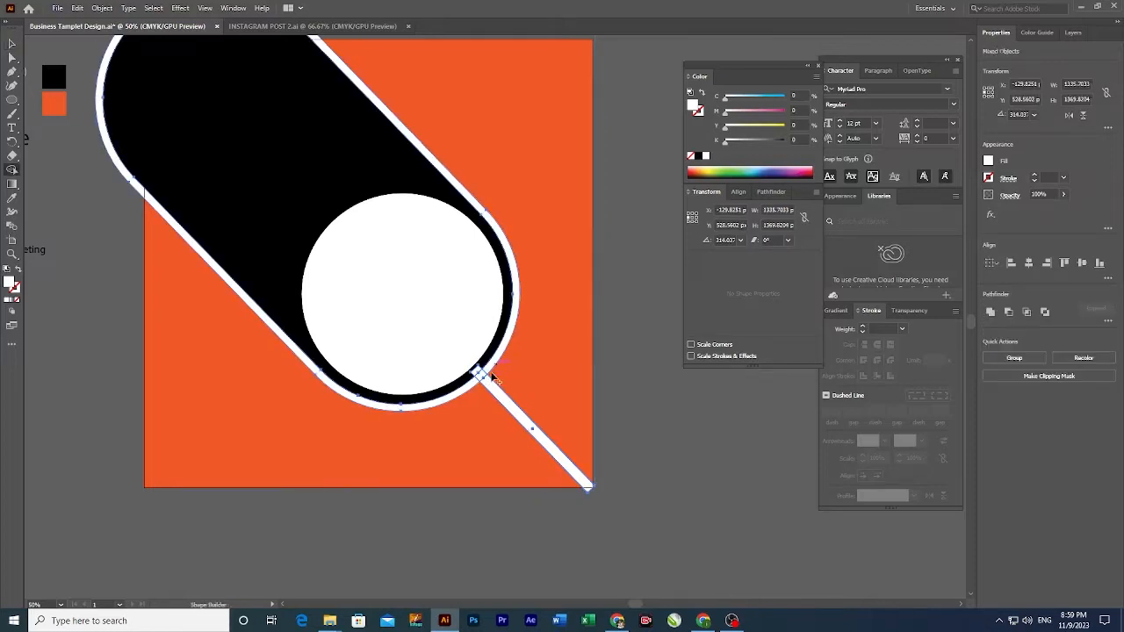
{"action": "scroll", "coordinate": [491, 375], "scroll_direction": "up", "scroll_amount": 3, "text": "alt"}
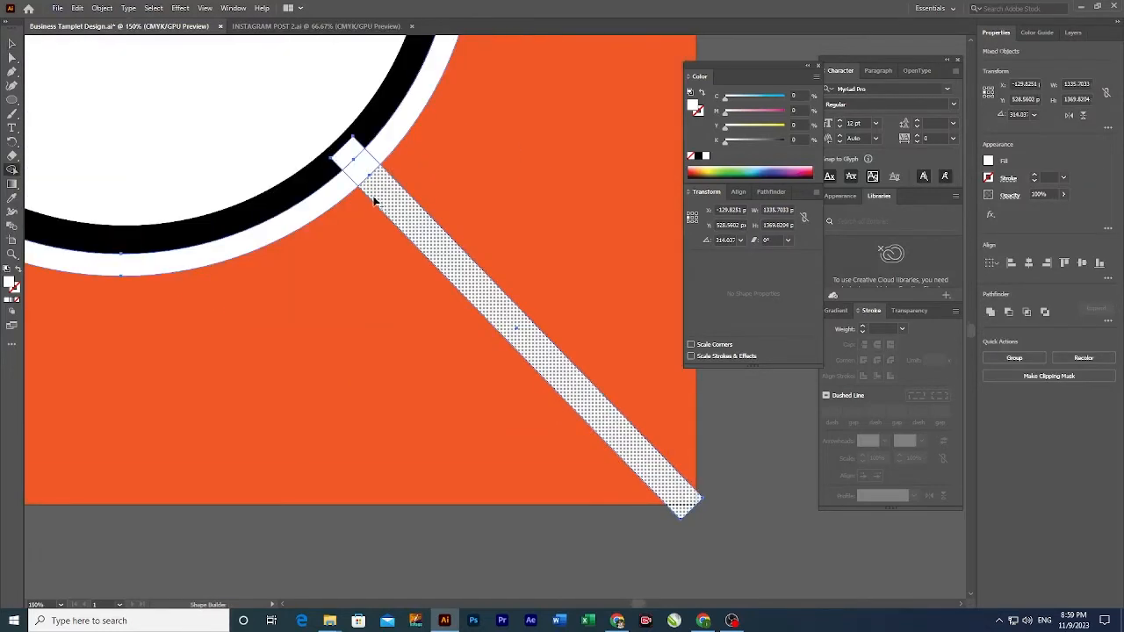
{"action": "left_click_drag", "start_coordinate": [372, 187], "coordinate": [363, 172]}
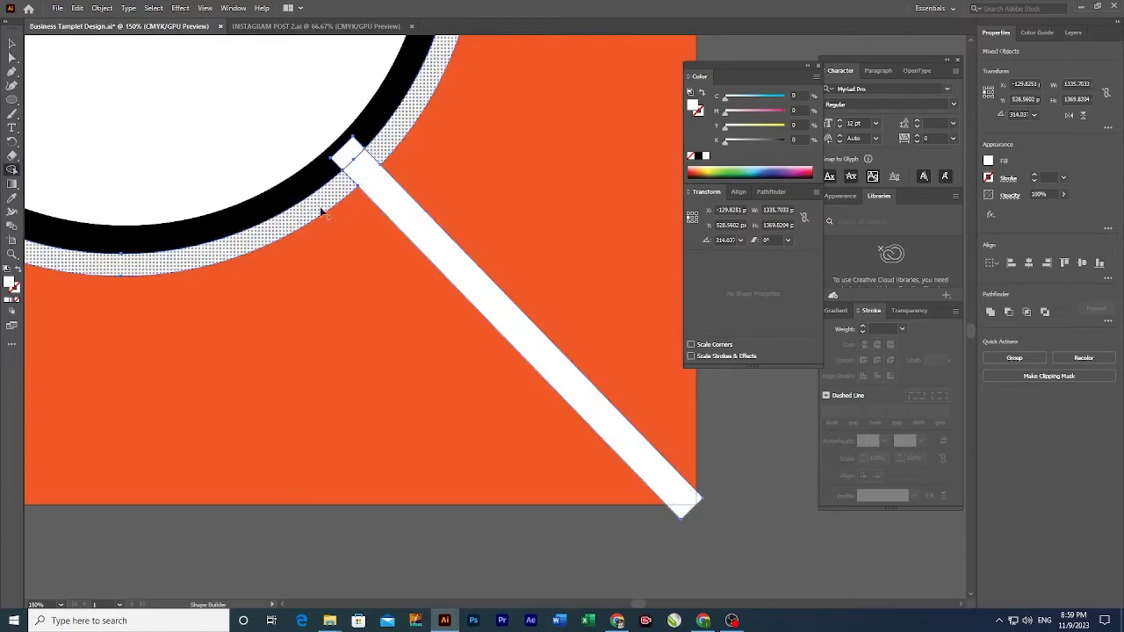
{"action": "left_click_drag", "start_coordinate": [400, 128], "coordinate": [338, 192]}
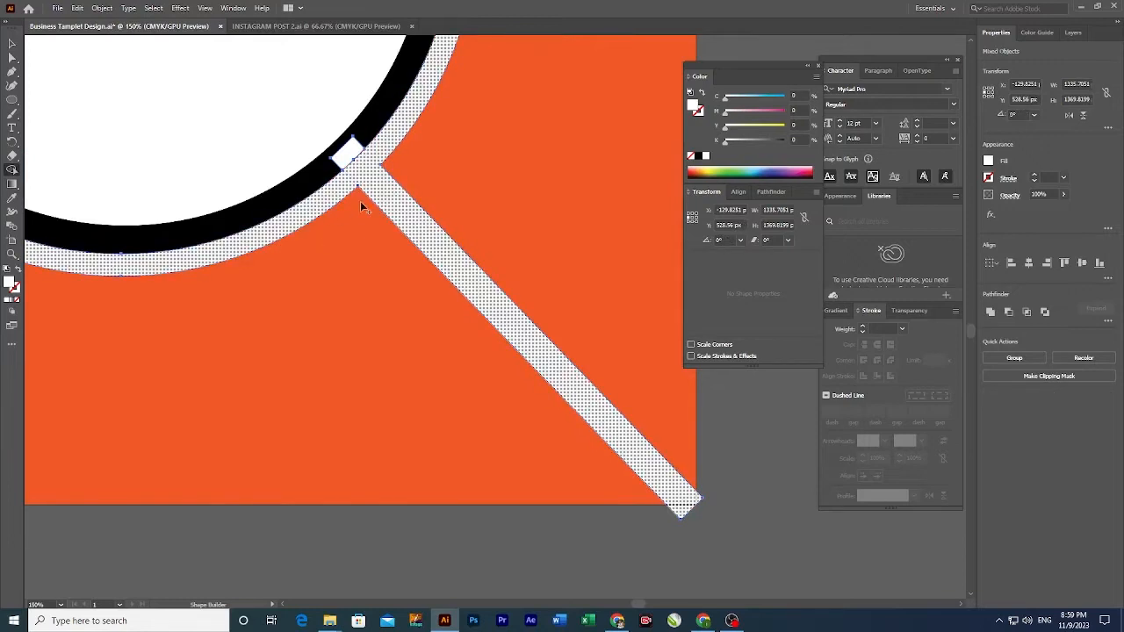
Step: Try to remove the bar's overhang beyond the orange square's lower-right corner with Shape Builder
{"action": "left_click", "coordinate": [566, 394], "text": "ctrl+alt"}
{"action": "left_click_drag", "start_coordinate": [577, 401], "coordinate": [516, 395]}
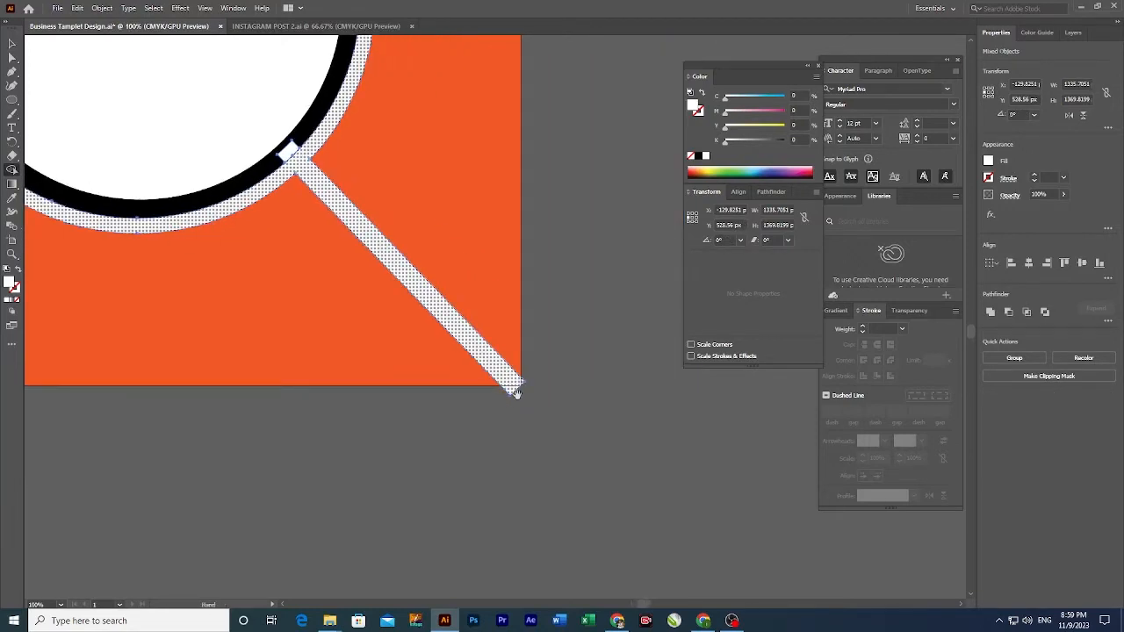
{"action": "left_click_drag", "start_coordinate": [483, 353], "coordinate": [640, 434]}
{"action": "left_click_drag", "start_coordinate": [524, 413], "coordinate": [668, 467]}
{"action": "left_click_drag", "start_coordinate": [563, 445], "coordinate": [474, 436]}
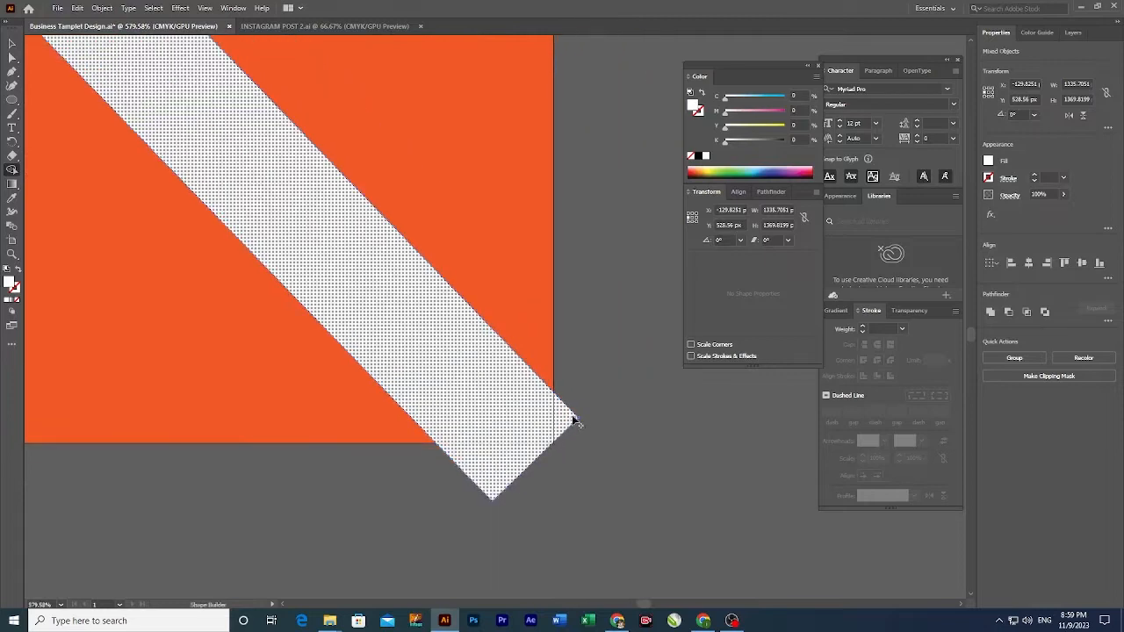
{"action": "left_click_drag", "start_coordinate": [582, 394], "coordinate": [571, 431]}
{"action": "left_click", "coordinate": [569, 423], "text": "alt"}
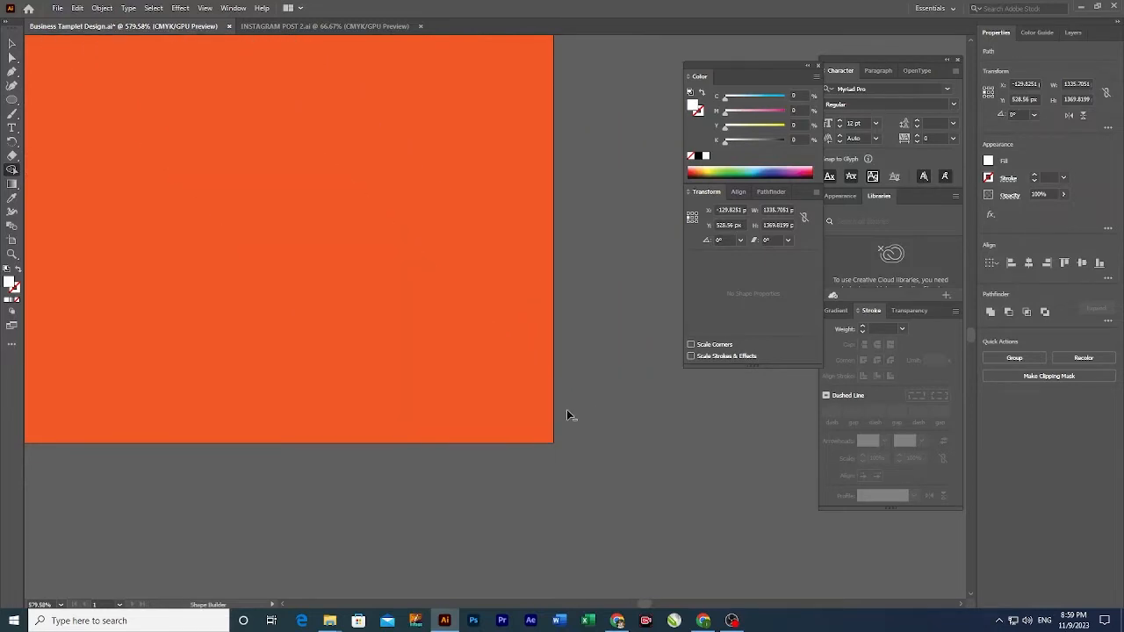
{"action": "key", "text": "ctrl+z"}
{"action": "left_click", "coordinate": [568, 422], "text": "alt"}
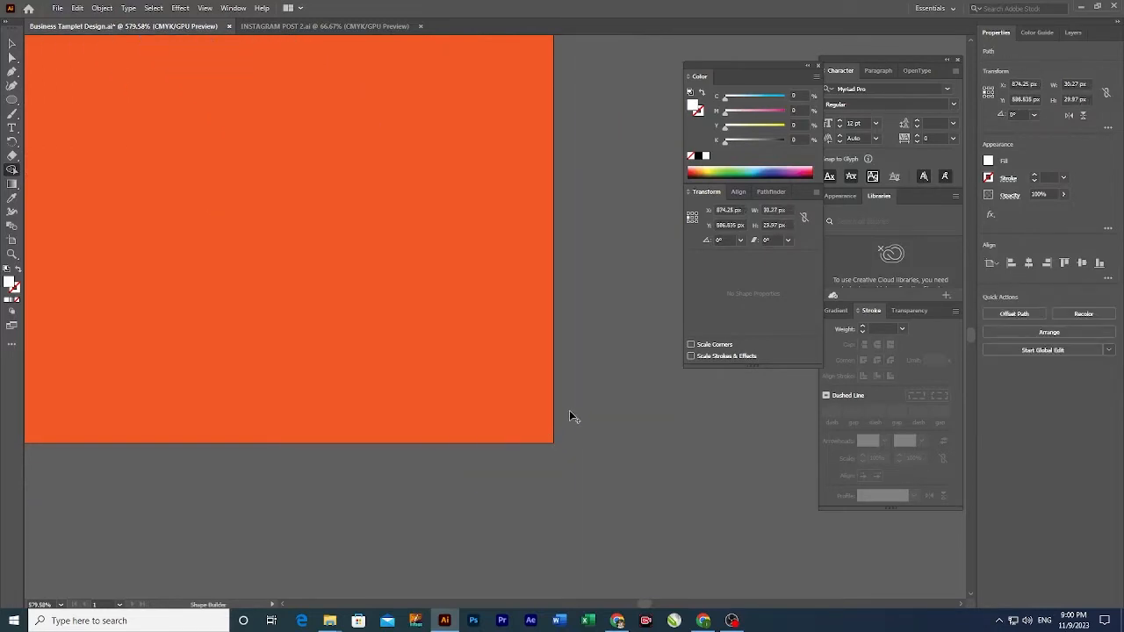
{"action": "key", "text": "ctrl+z"}
Step: Select the white shape together with the orange square and trim off the bar's two overhanging pieces with Shape Builder
{"action": "key", "text": "v"}
{"action": "left_click_drag", "start_coordinate": [588, 371], "coordinate": [529, 432]}
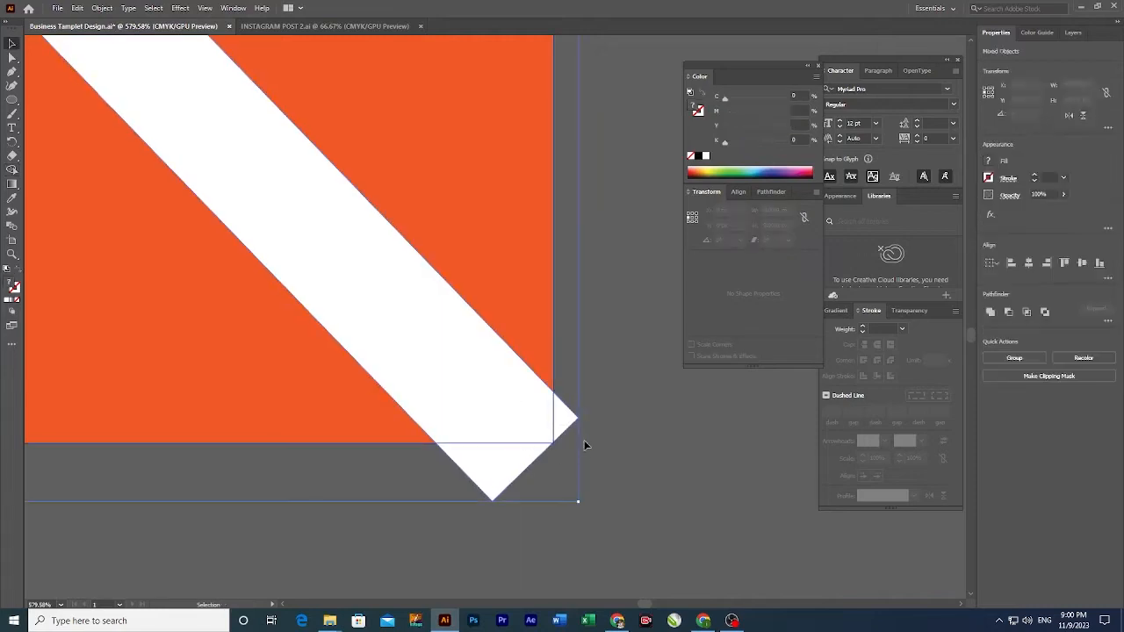
{"action": "key", "text": "shift+m"}
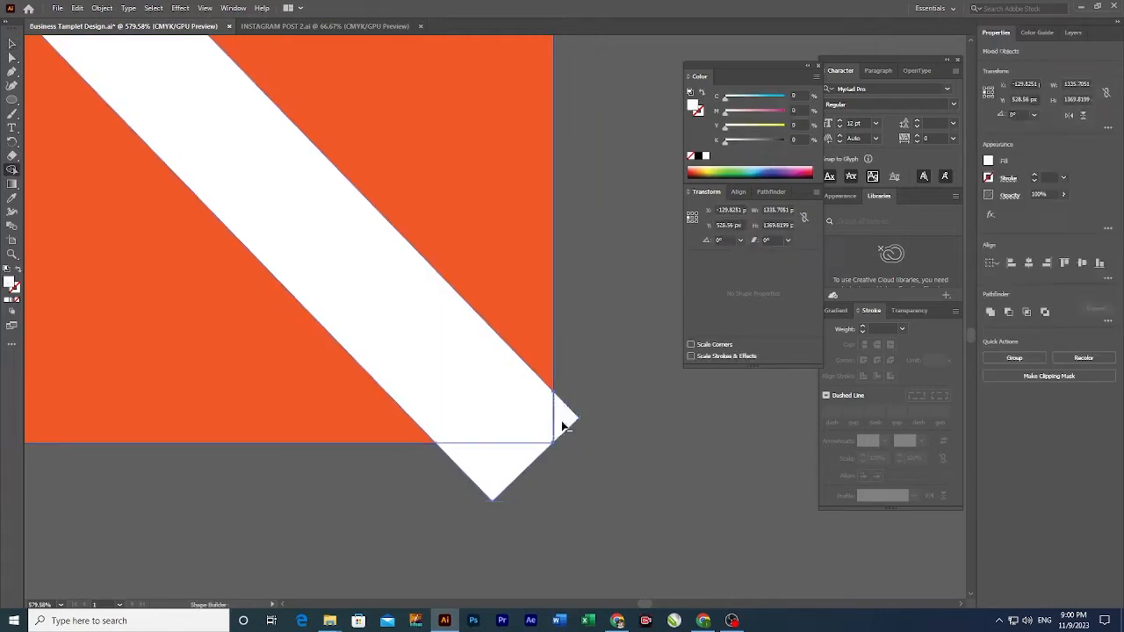
{"action": "left_click", "coordinate": [563, 426], "text": "alt"}
{"action": "left_click", "coordinate": [522, 463], "text": "alt"}
{"action": "key", "text": "v"}
{"action": "left_click", "coordinate": [490, 375], "text": "ctrl+alt"}
{"action": "left_click", "coordinate": [488, 374], "text": "ctrl+alt"}
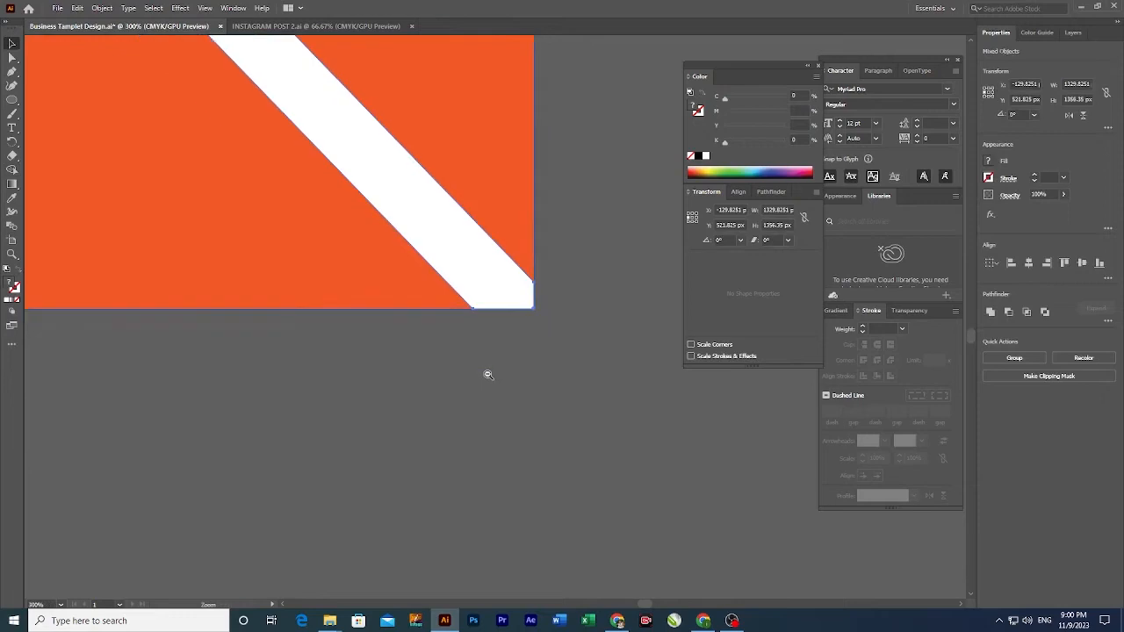
{"action": "left_click", "coordinate": [488, 375], "text": "ctrl+alt"}
{"action": "left_click", "coordinate": [501, 319]}
Step: Delete the leftover white stub of the bar lying on the capsule's black edge
{"action": "left_click", "coordinate": [482, 208], "text": "ctrl+alt"}
{"action": "left_click", "coordinate": [482, 208], "text": "ctrl+alt"}
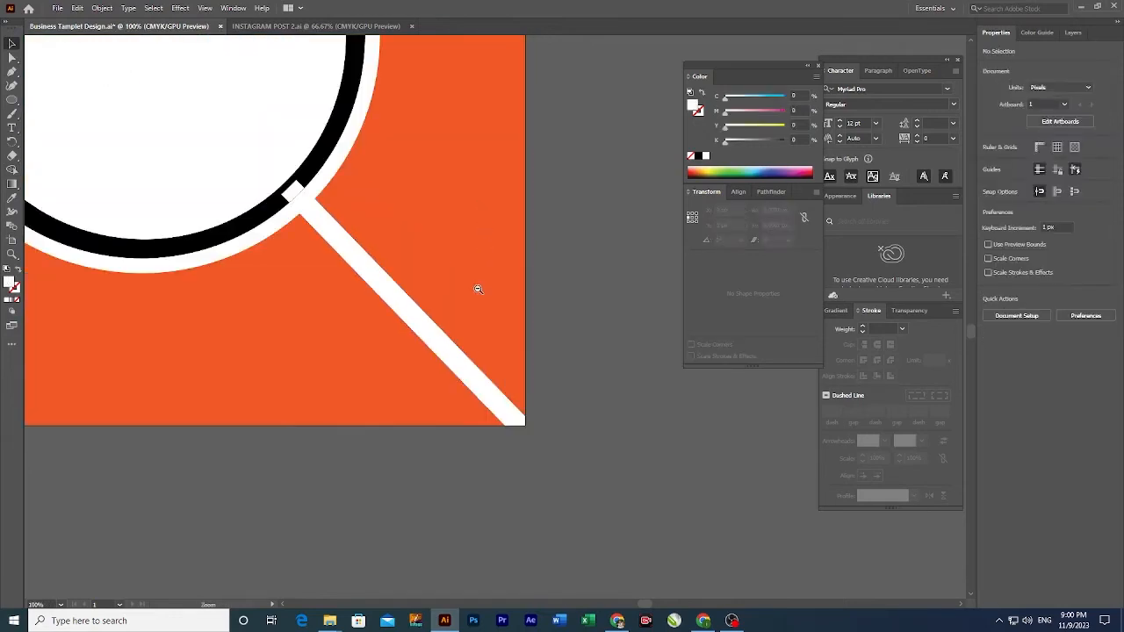
{"action": "left_click", "coordinate": [477, 289], "text": "ctrl+alt"}
{"action": "left_click", "coordinate": [437, 318], "text": "ctrl+alt"}
{"action": "left_click", "coordinate": [424, 290], "text": "ctrl+alt"}
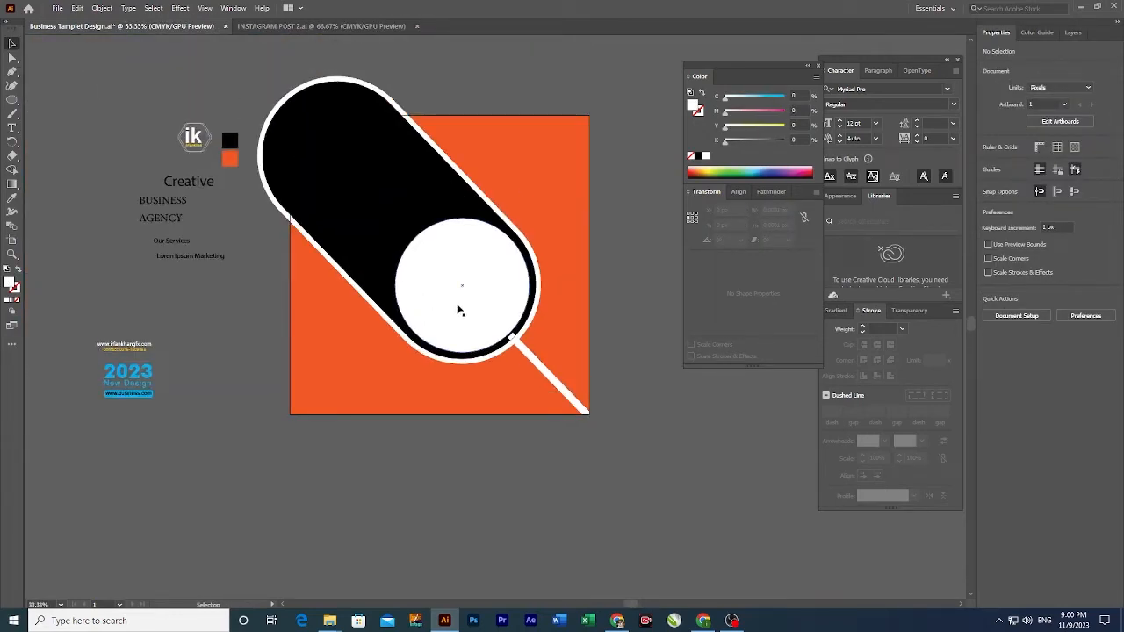
{"action": "left_click", "coordinate": [485, 274], "text": "ctrl"}
{"action": "left_click", "coordinate": [514, 319], "text": "ctrl"}
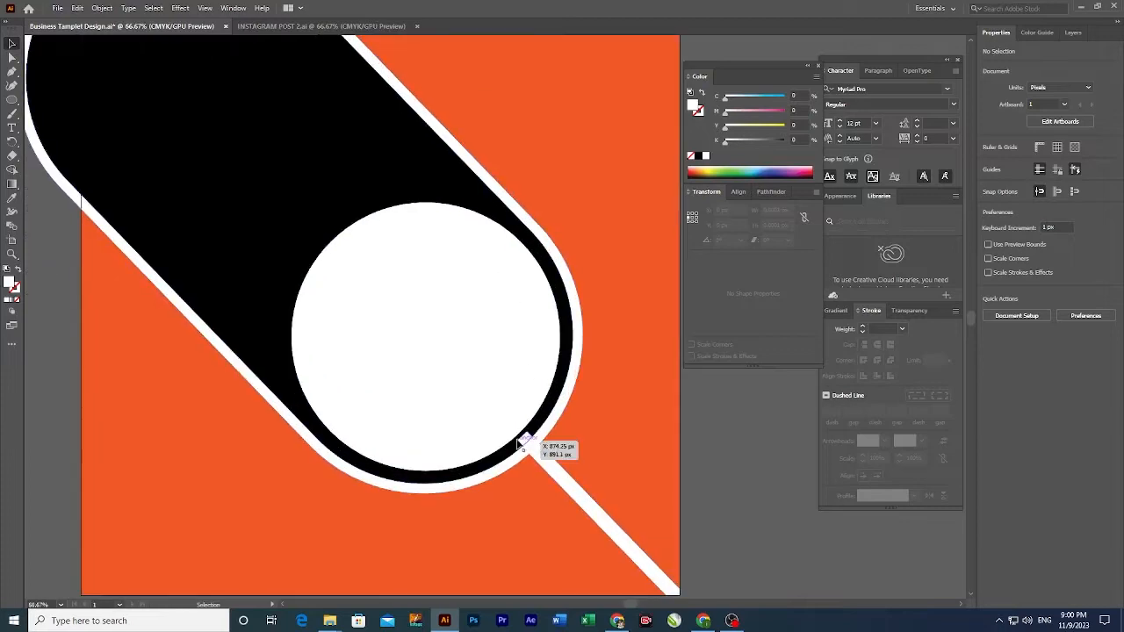
{"action": "key", "text": "Delete"}
Step: Set the white circle's fill to 50% black (K 50)
{"action": "left_click_drag", "start_coordinate": [475, 310], "coordinate": [499, 313]}
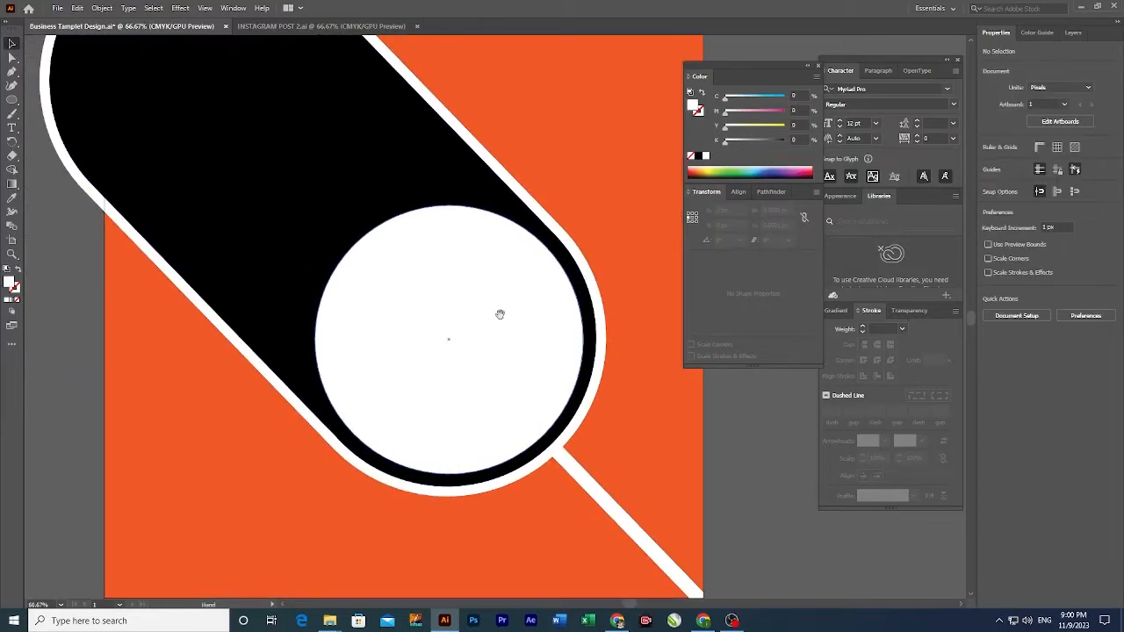
{"action": "left_click", "coordinate": [497, 335]}
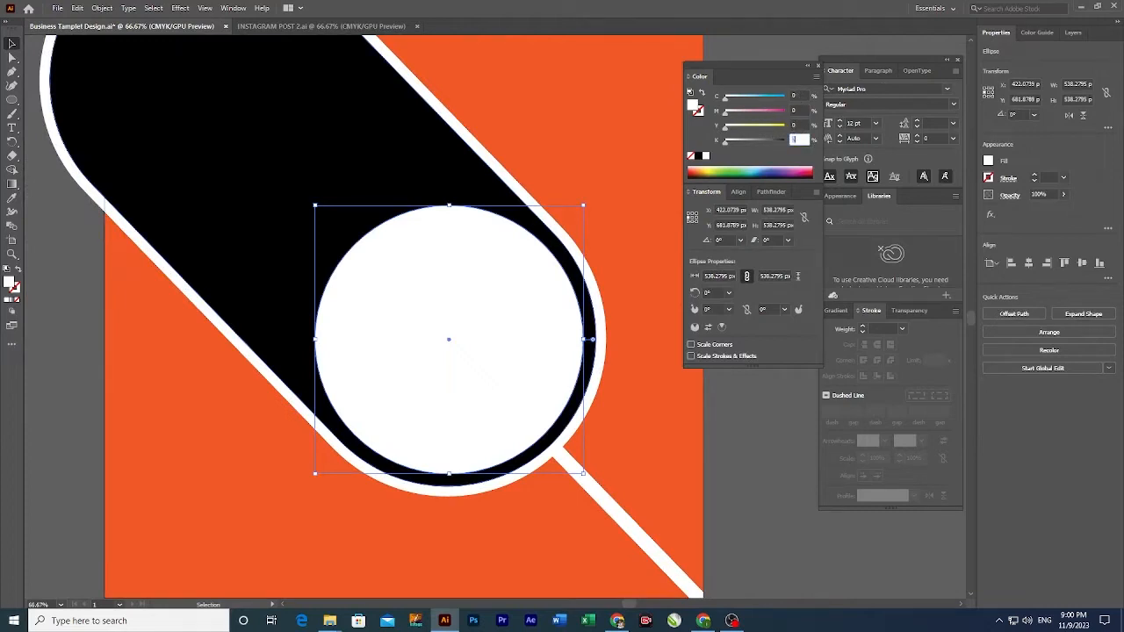
{"action": "type", "text": "50"}
{"action": "key", "text": "Return"}
{"action": "left_click_drag", "start_coordinate": [444, 220], "coordinate": [473, 221]}
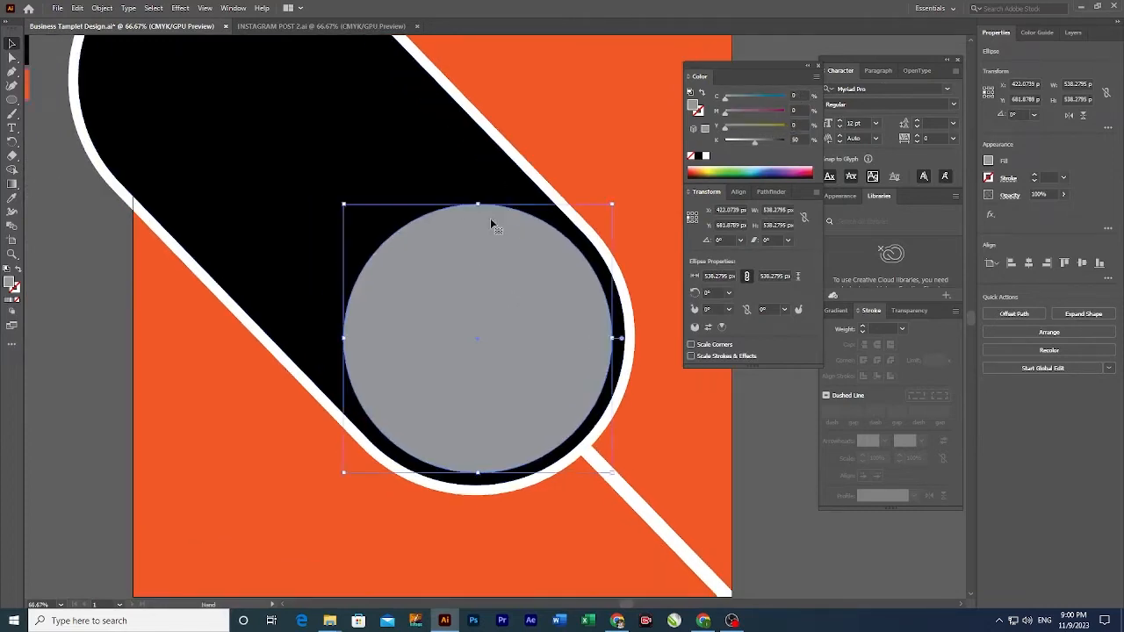
Step: Offset the grey circle's path by -20 px and fill the inset copy with white
{"action": "left_click", "coordinate": [54, 363]}
{"action": "left_click", "coordinate": [412, 403]}
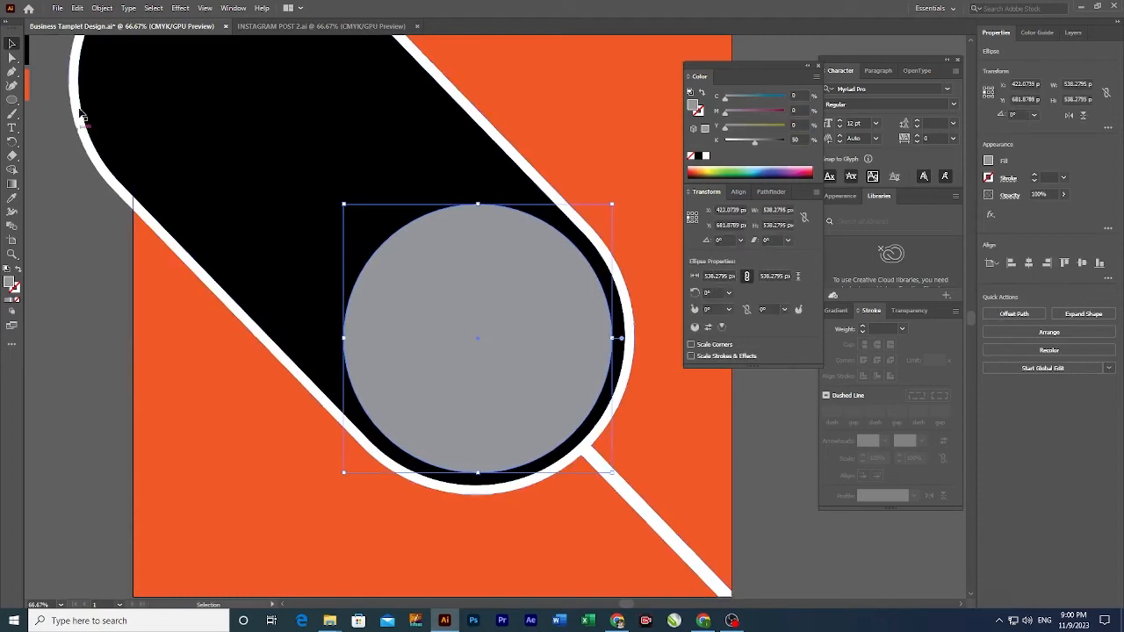
{"action": "left_click", "coordinate": [101, 8]}
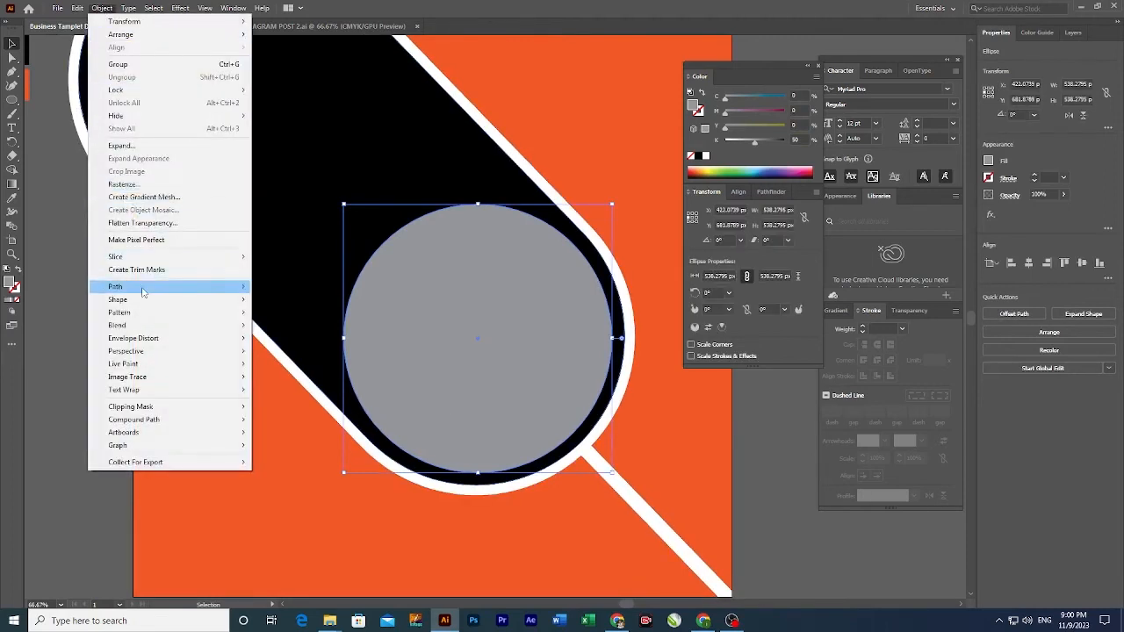
{"action": "mouse_move", "coordinate": [142, 290]}
{"action": "left_click", "coordinate": [288, 330]}
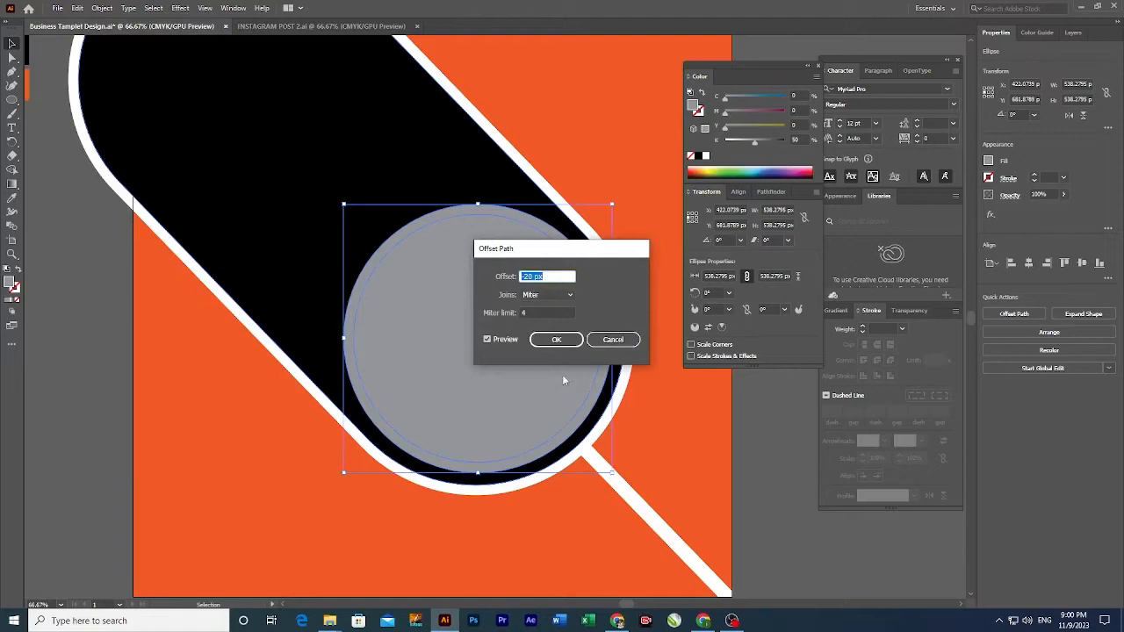
{"action": "left_click", "coordinate": [556, 339]}
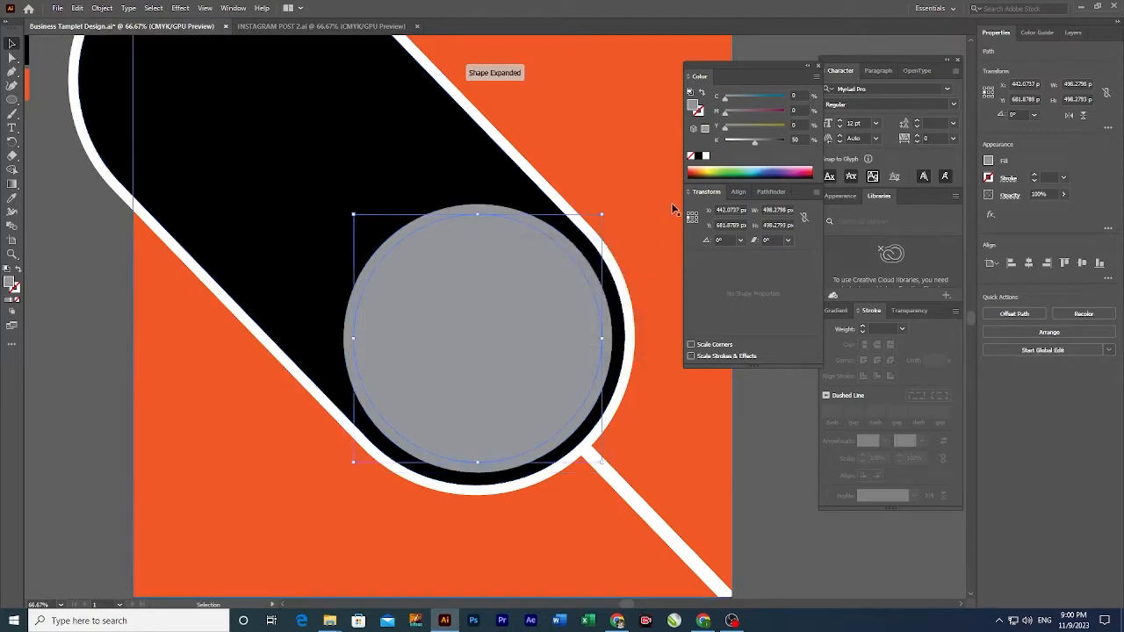
{"action": "left_click", "coordinate": [705, 156]}
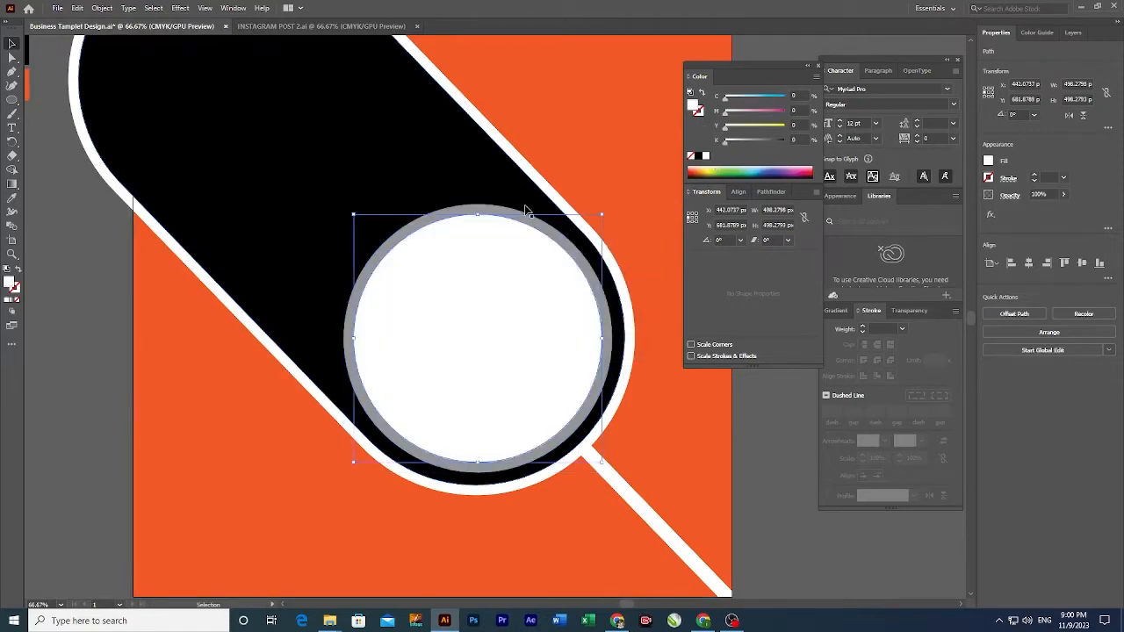
{"action": "left_click", "coordinate": [798, 548]}
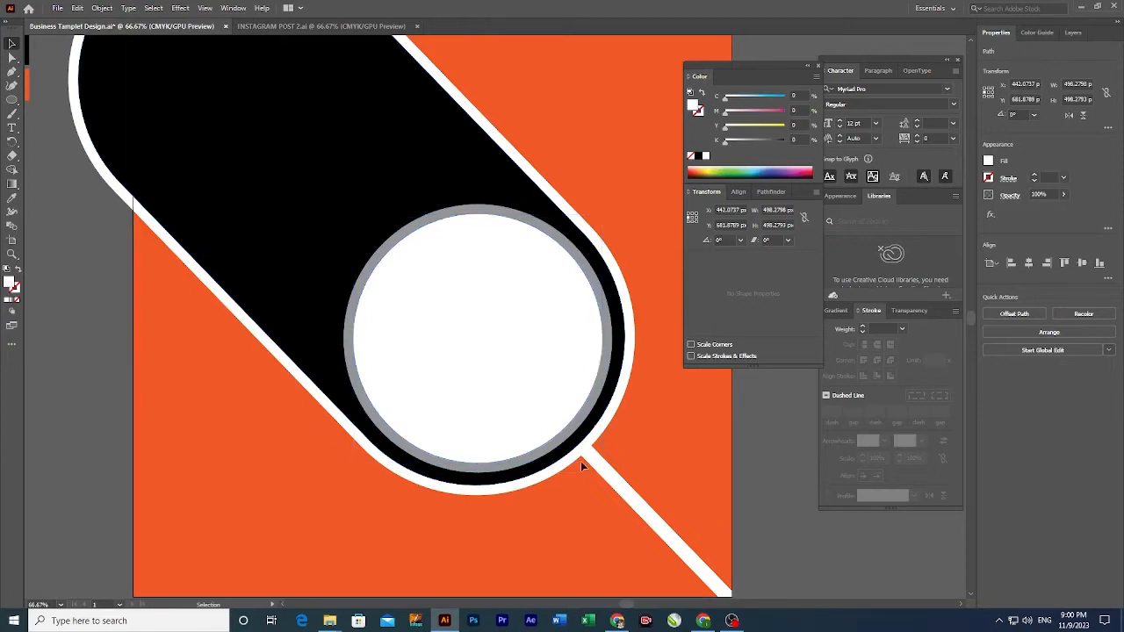
Step: Try to enlarge the white inner circle slightly by stretching its upper edge
{"action": "left_click", "coordinate": [498, 349]}
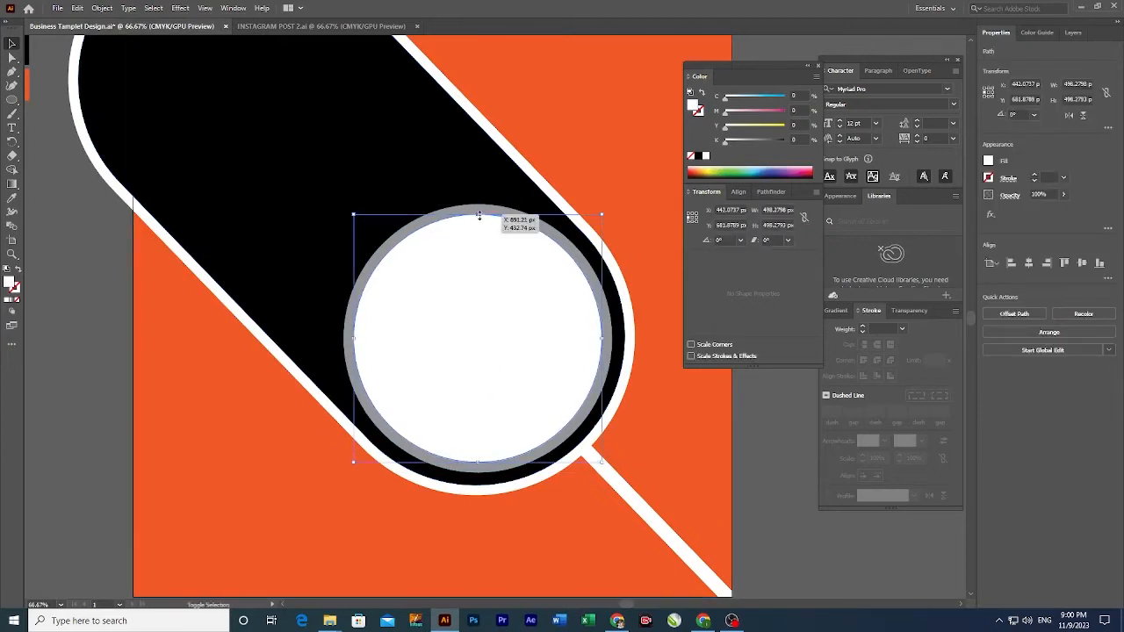
{"action": "left_click_drag", "start_coordinate": [478, 216], "coordinate": [478, 207]}
{"action": "key", "text": "ctrl+z"}
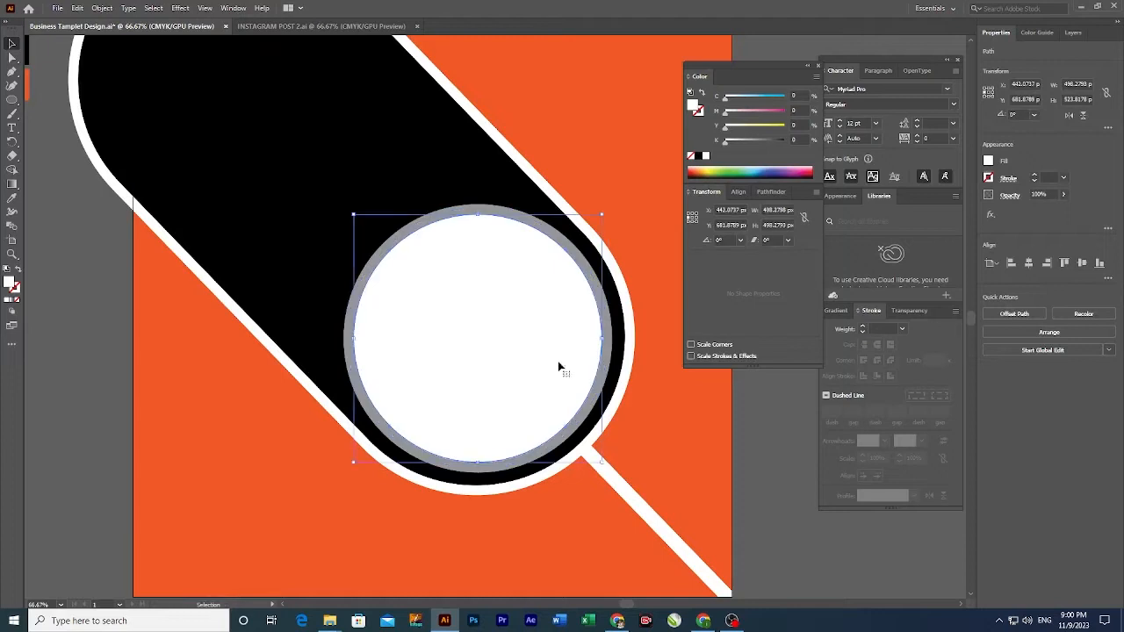
Step: Centre the white inner circle on the grey circle, using the grey circle as the alignment's key object
{"action": "left_click", "coordinate": [560, 365], "text": "ctrl"}
{"action": "left_click", "coordinate": [564, 351], "text": "shift"}
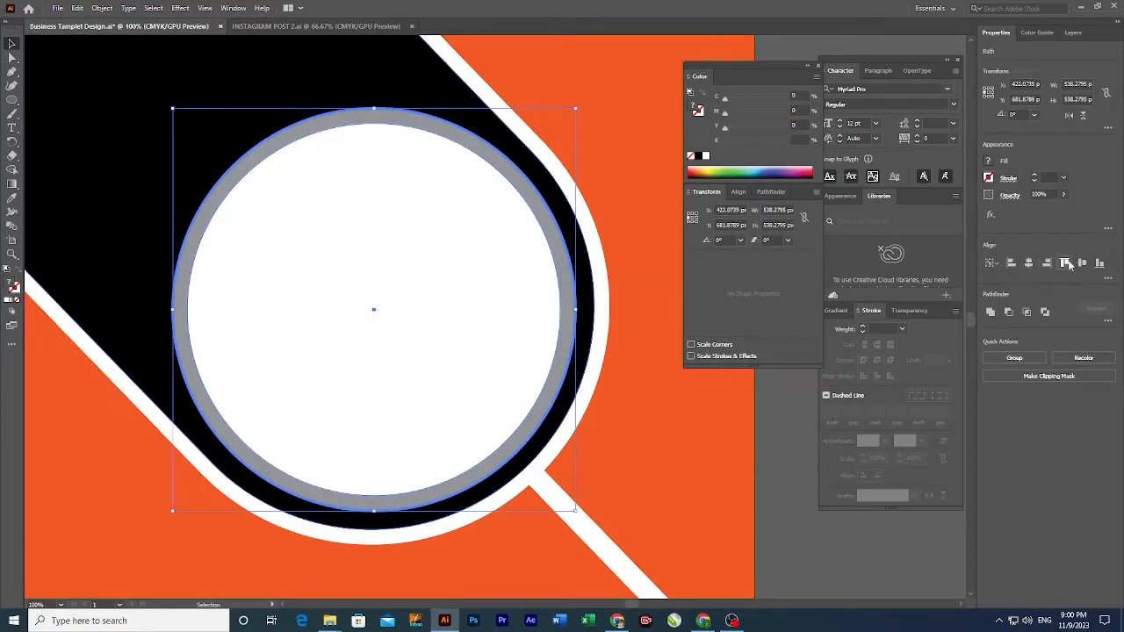
{"action": "left_click", "coordinate": [411, 405], "text": "ctrl+alt"}
{"action": "left_click_drag", "start_coordinate": [456, 404], "coordinate": [383, 399]}
{"action": "left_click", "coordinate": [755, 489]}
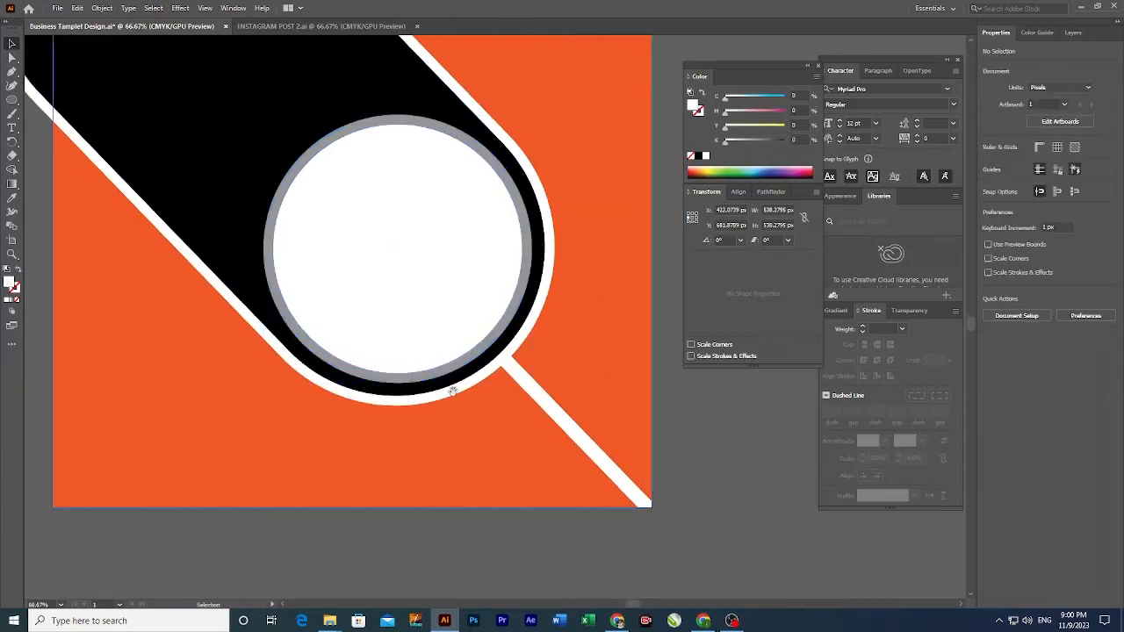
Step: Copy the white inner circle to the clipboard
{"action": "left_click_drag", "start_coordinate": [451, 391], "coordinate": [492, 432]}
{"action": "left_click", "coordinate": [440, 363]}
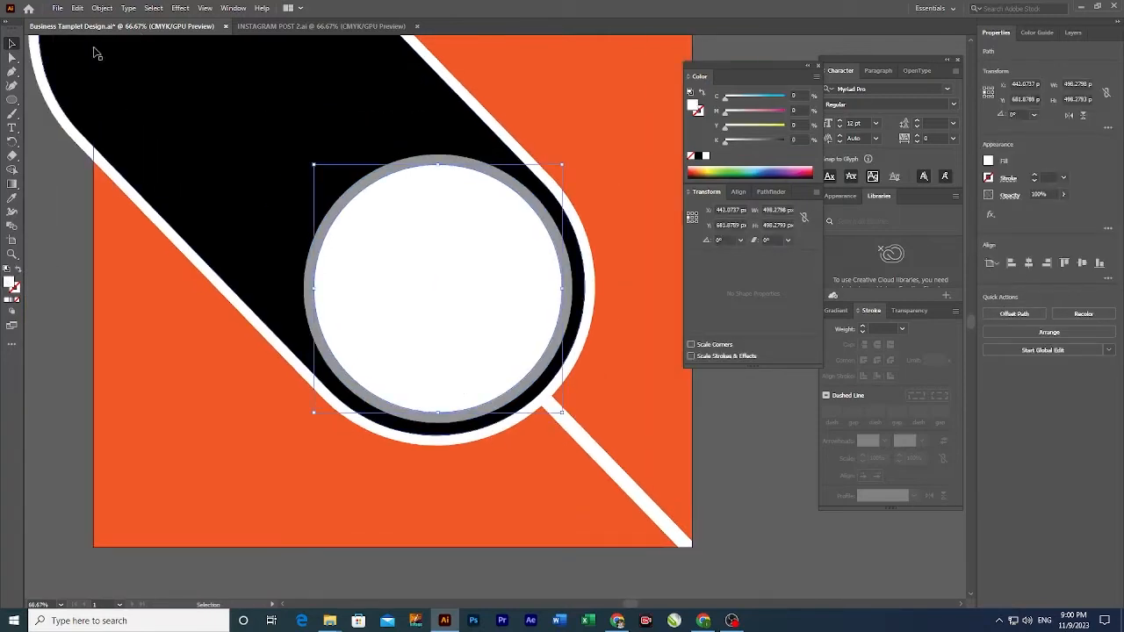
{"action": "left_click", "coordinate": [78, 9]}
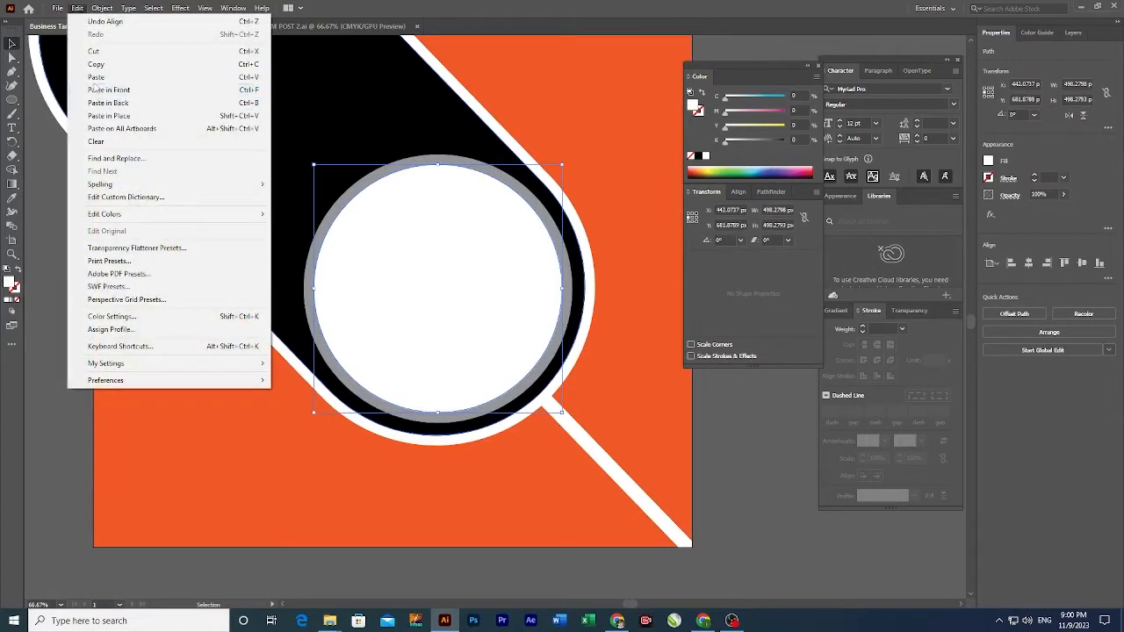
{"action": "left_click", "coordinate": [97, 65]}
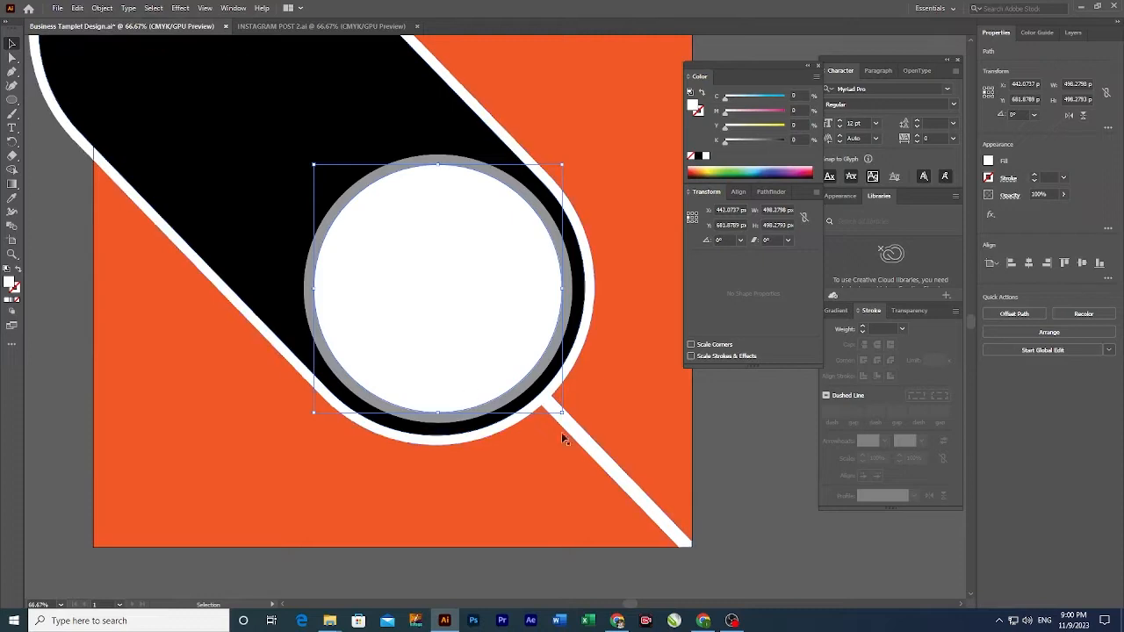
{"action": "scroll", "coordinate": [357, 313], "scroll_direction": "right", "scroll_amount": 1}
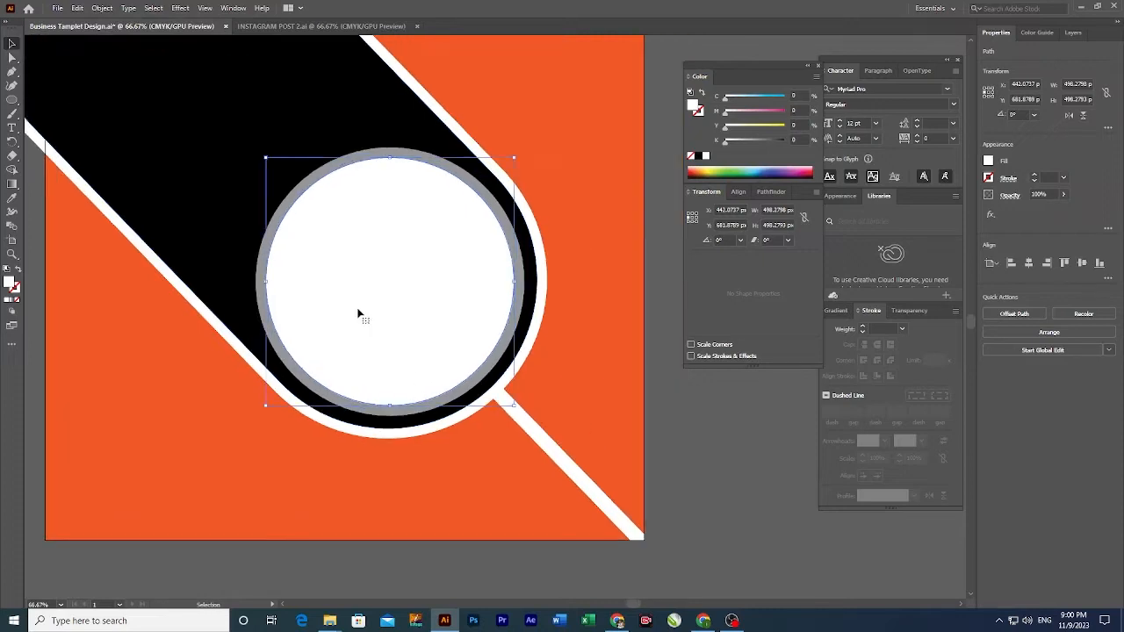
Step: Apply a Gaussian Blur with a radius of about 8.13 pixels to the white inner circle
{"action": "left_click", "coordinate": [180, 8]}
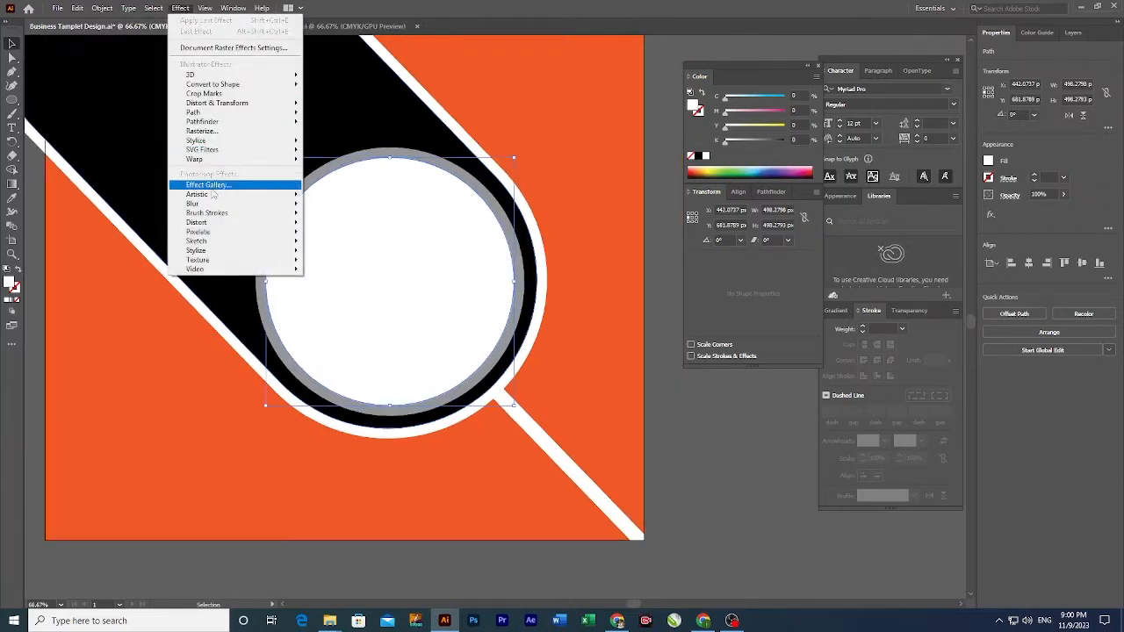
{"action": "mouse_move", "coordinate": [212, 205]}
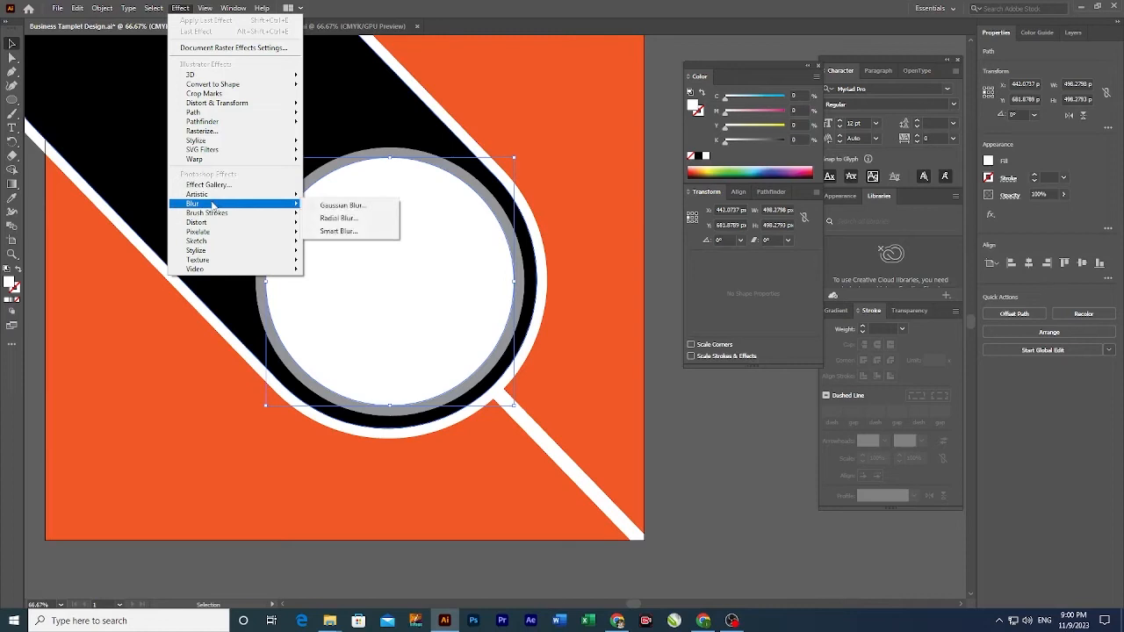
{"action": "left_click", "coordinate": [338, 205]}
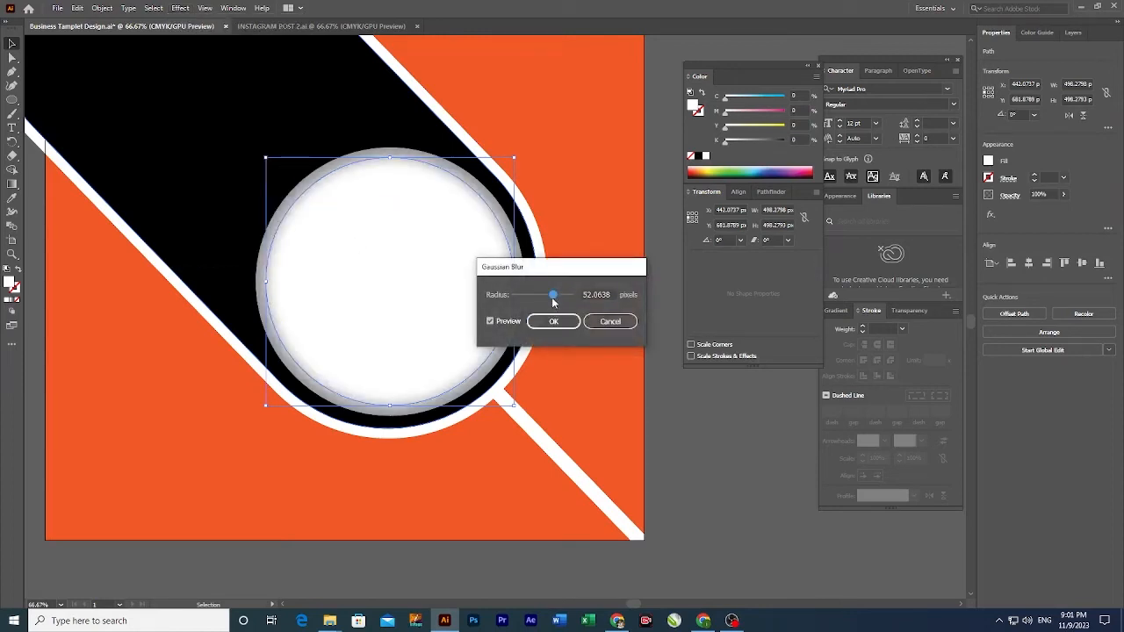
{"action": "left_click_drag", "start_coordinate": [552, 295], "coordinate": [542, 301]}
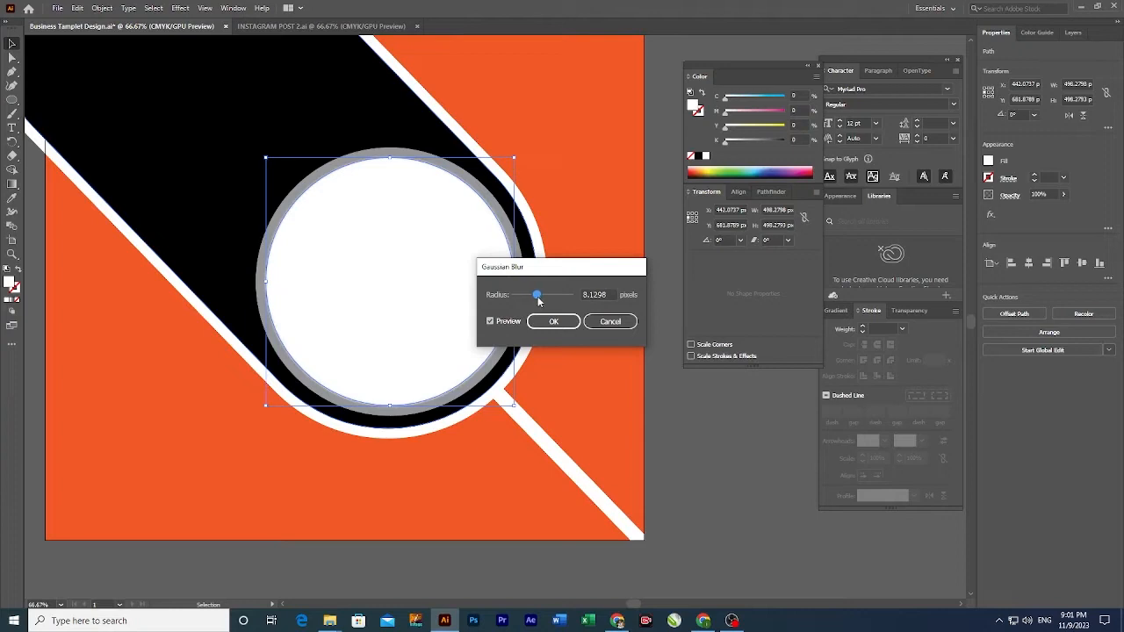
{"action": "left_click", "coordinate": [553, 321]}
{"action": "key", "text": "ctrl+shift+a"}
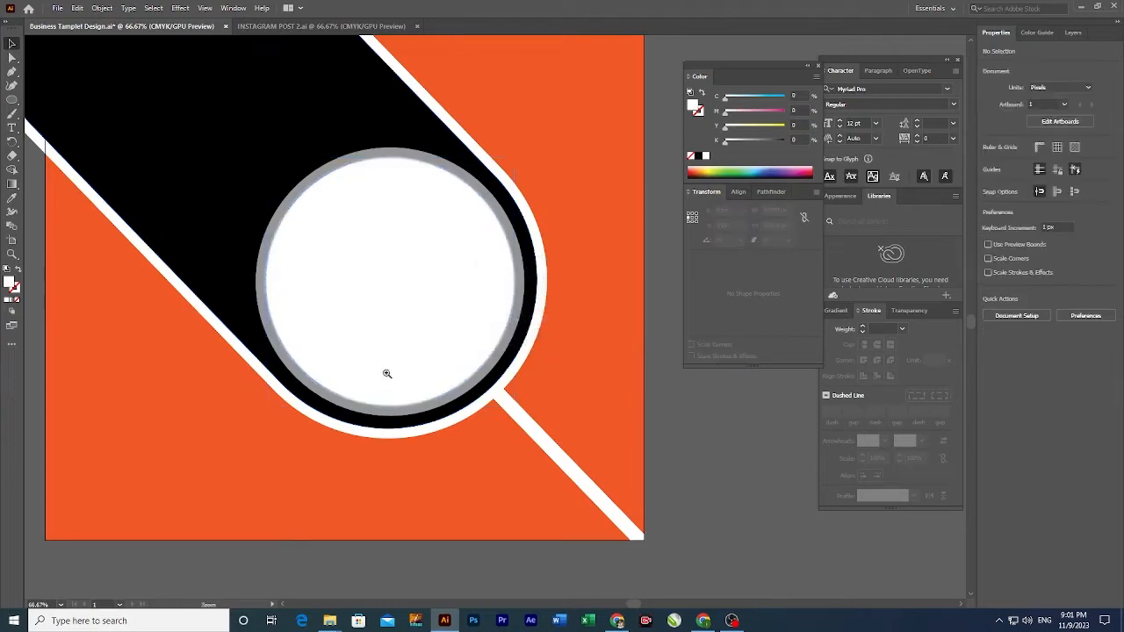
Step: Place the unblurred copy of the white circle exactly in front of the blurred one
{"action": "key", "text": "ctrl+equal"}
{"action": "key", "text": "ctrl+equal"}
{"action": "left_click_drag", "start_coordinate": [404, 404], "coordinate": [380, 422]}
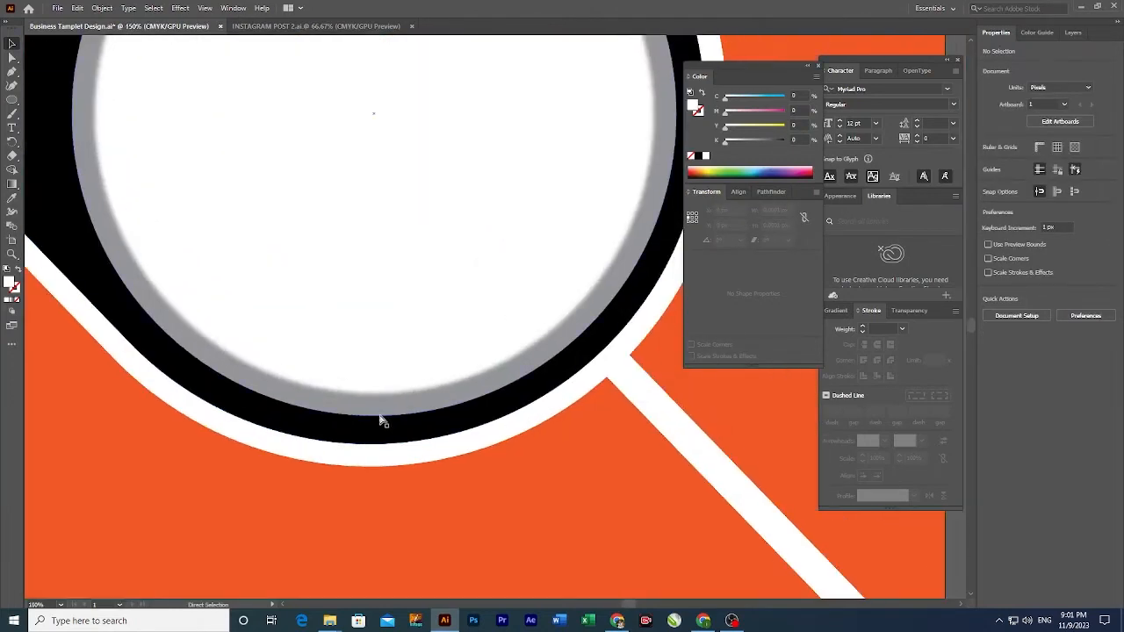
{"action": "key", "text": "v"}
{"action": "left_click", "coordinate": [466, 371]}
{"action": "key", "text": "ctrl+minus"}
{"action": "key", "text": "ctrl+minus"}
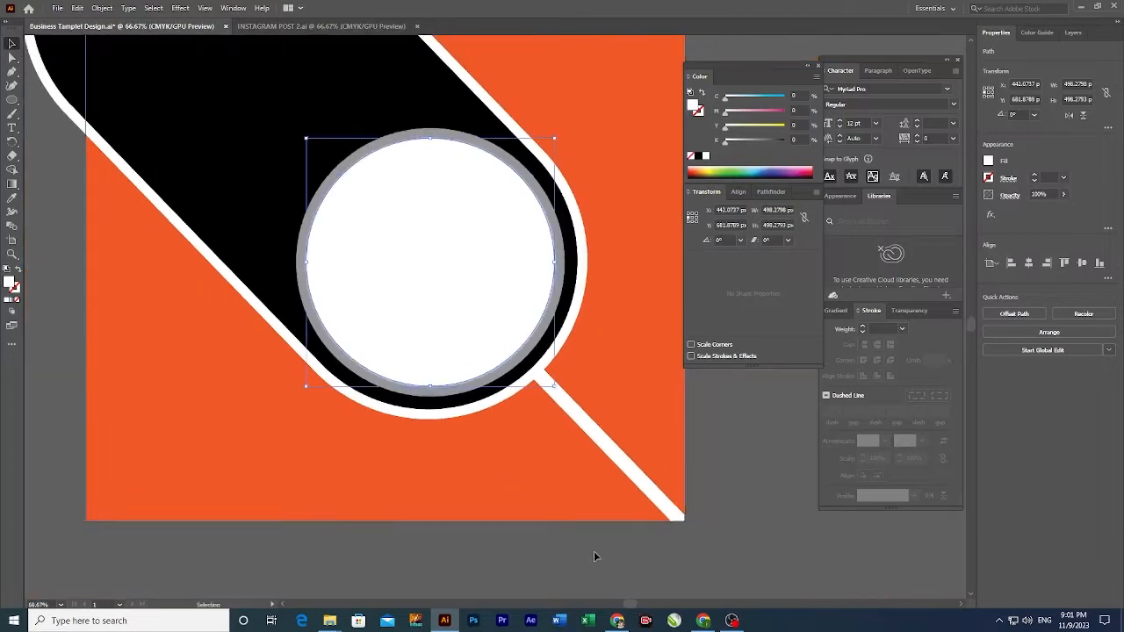
{"action": "left_click", "coordinate": [703, 549]}
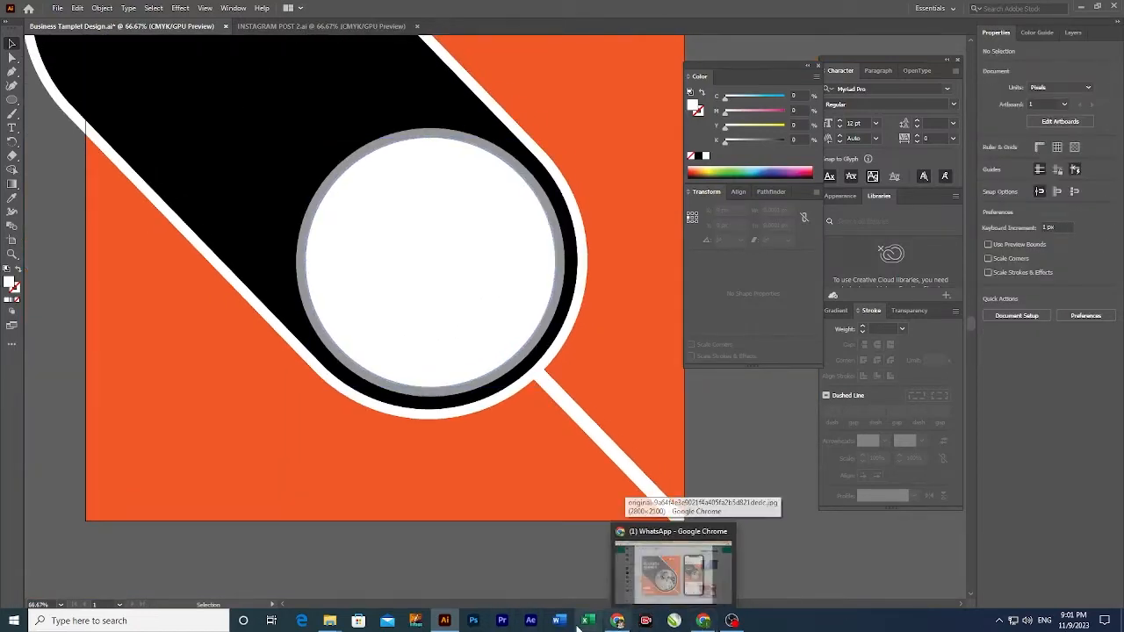
{"action": "left_click", "coordinate": [710, 625]}
{"action": "left_click", "coordinate": [492, 11]}
{"action": "left_click", "coordinate": [351, 10]}
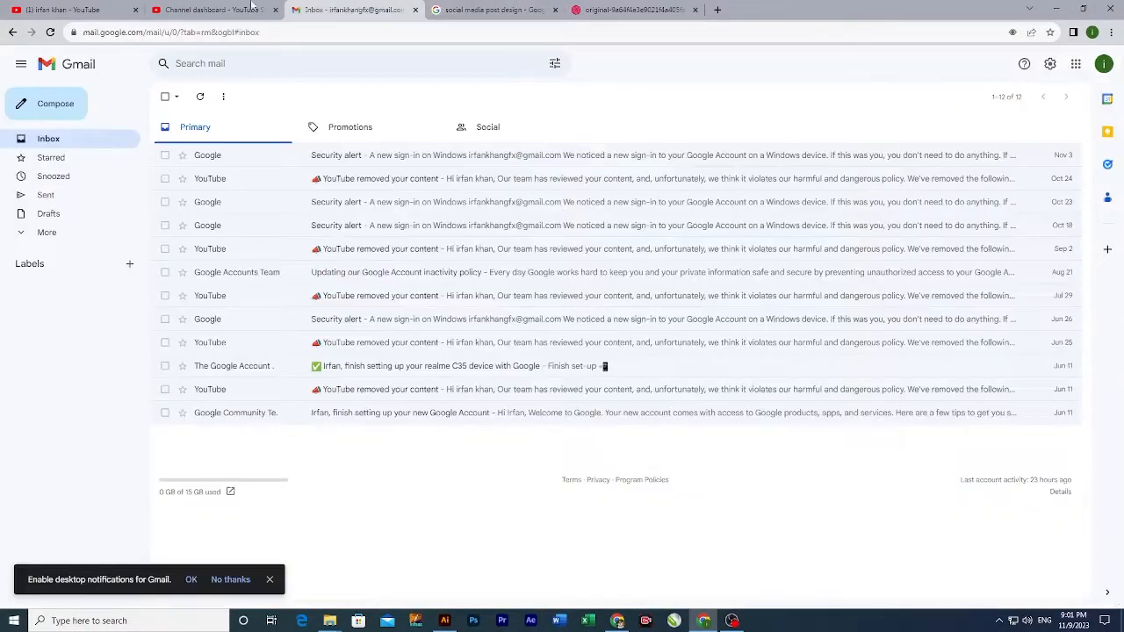
{"action": "left_click", "coordinate": [1056, 9]}
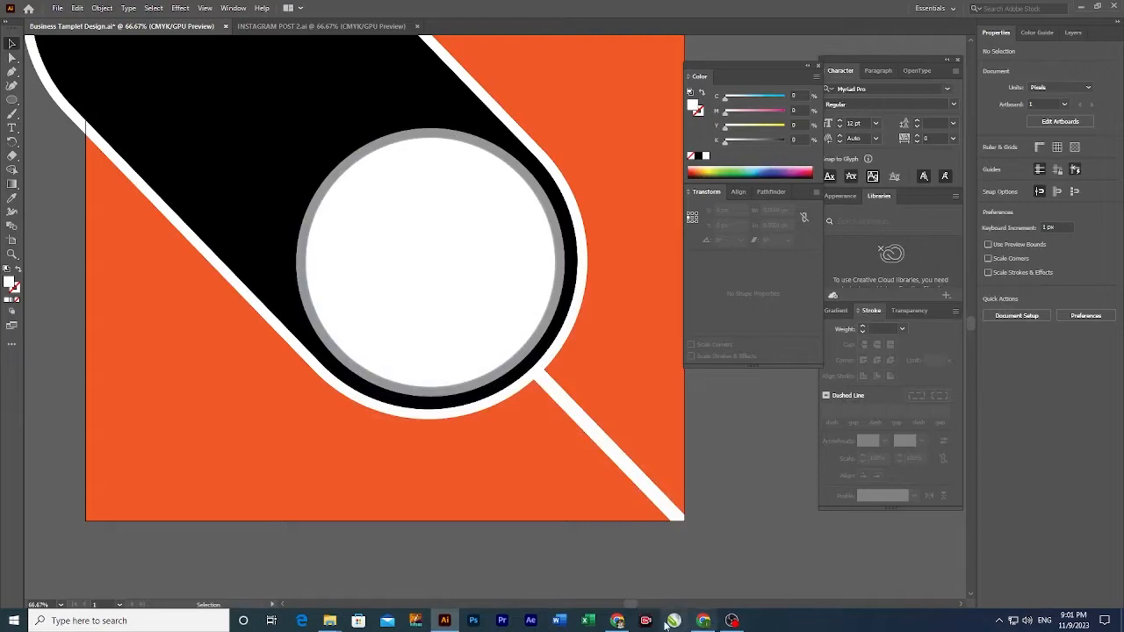
Step: Switch to Chrome, copy the Adobe Blog photo of two people at a laptop, and paste it into the Illustrator design
{"action": "left_click", "coordinate": [617, 621]}
{"action": "left_click", "coordinate": [382, 11]}
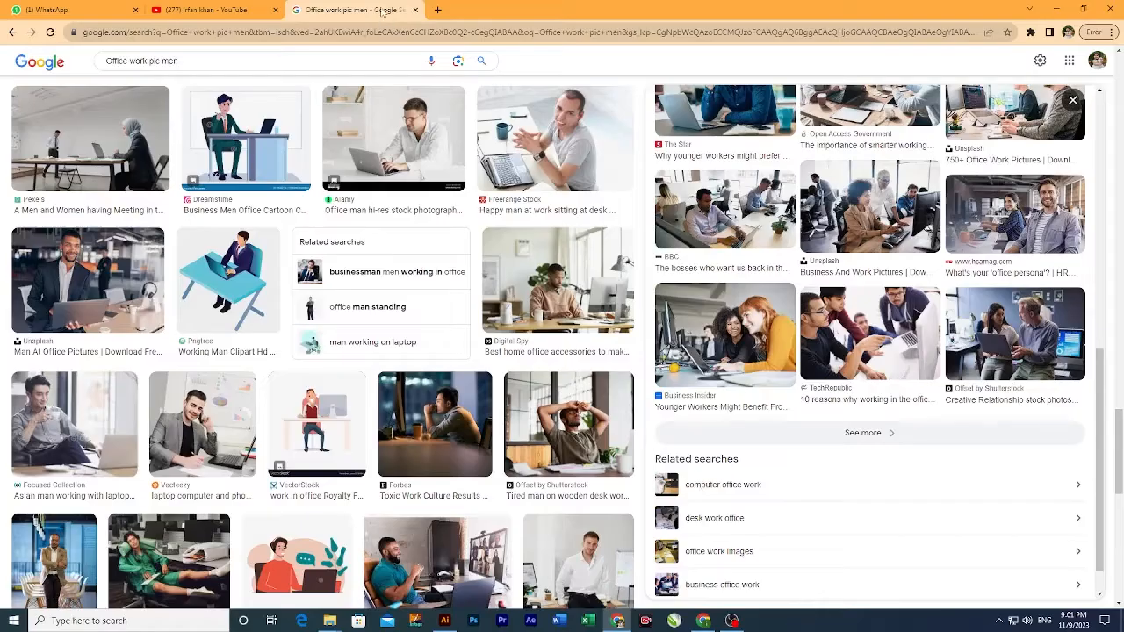
{"action": "left_click", "coordinate": [654, 233]}
{"action": "right_click", "coordinate": [919, 254]}
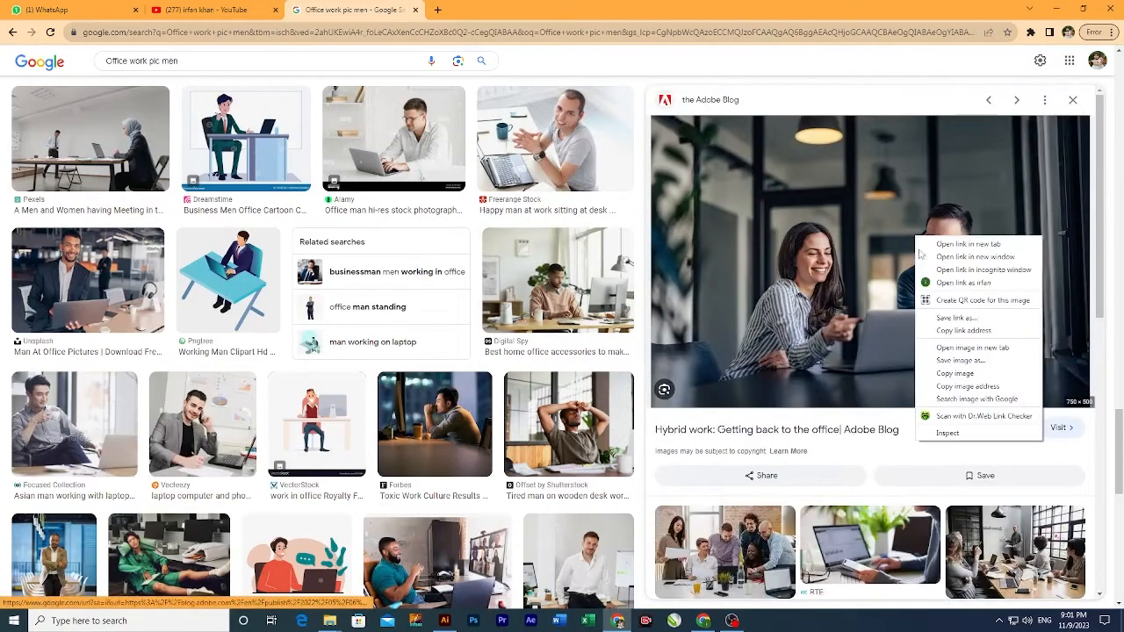
{"action": "left_click", "coordinate": [955, 373]}
{"action": "left_click", "coordinate": [617, 620]}
{"action": "key", "text": "ctrl+v"}
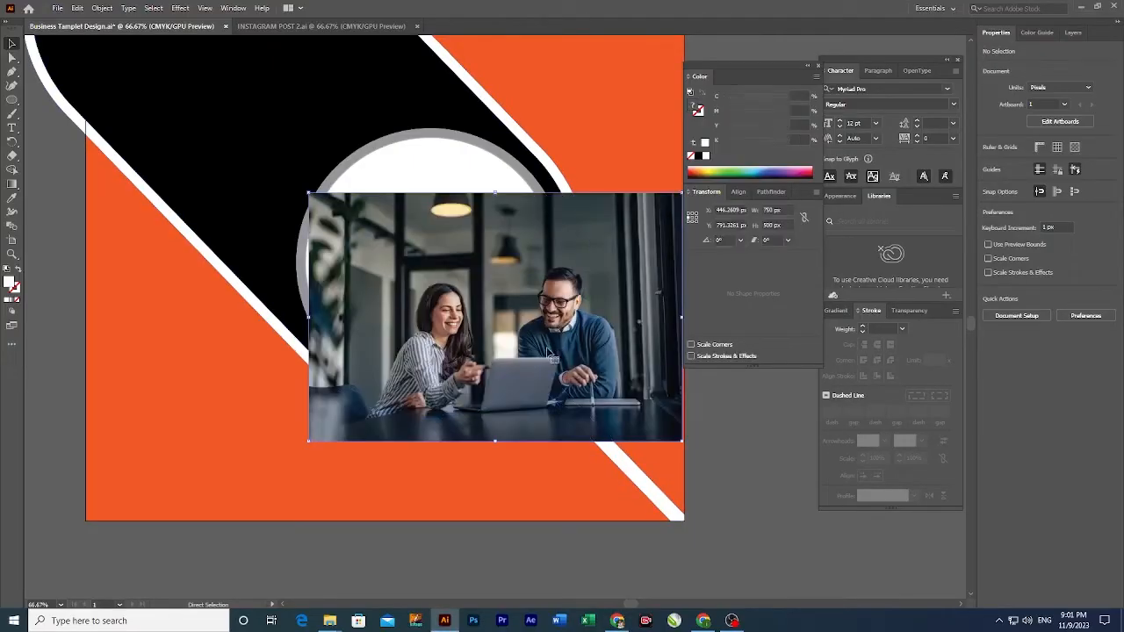
Step: Enlarge the office photo to about 890 × 593 px over the ring and arrange it behind the white circle
{"action": "left_click_drag", "start_coordinate": [574, 389], "coordinate": [472, 337]}
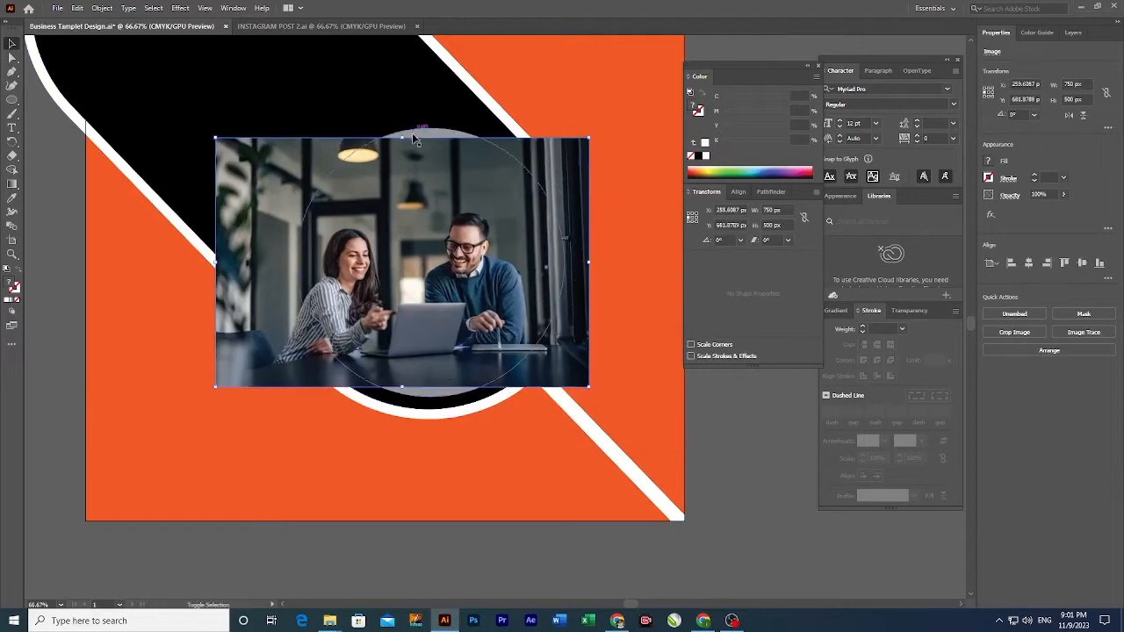
{"action": "left_click_drag", "start_coordinate": [402, 138], "coordinate": [411, 91]}
{"action": "left_click_drag", "start_coordinate": [463, 235], "coordinate": [448, 251]}
{"action": "key", "text": "ctrl+bracketleft"}
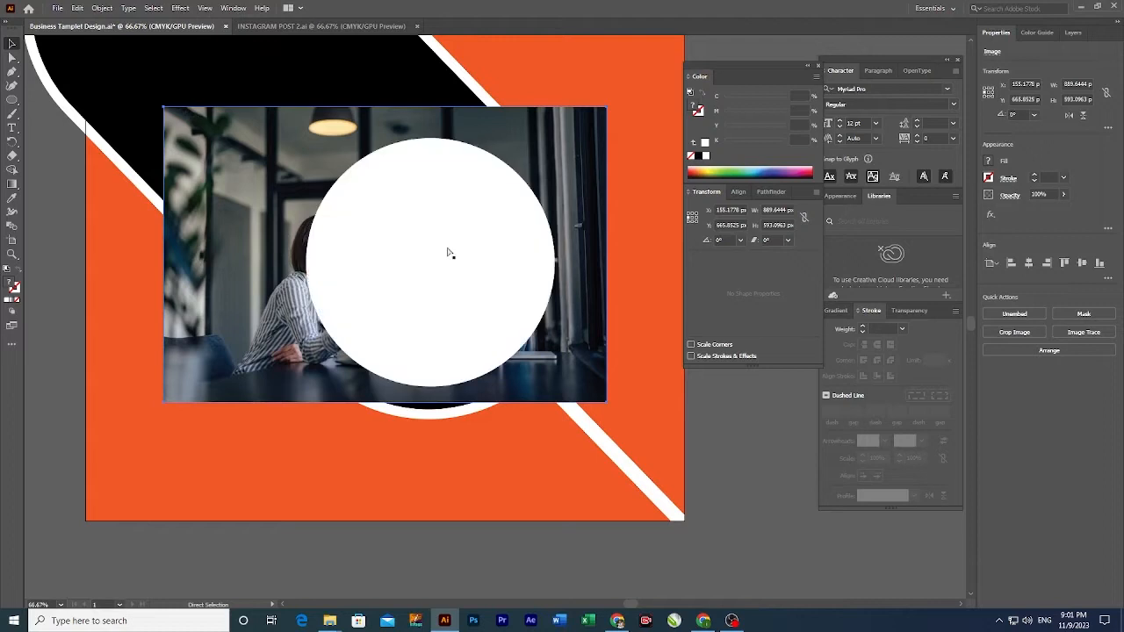
Step: Make a clipping mask from the white circle and the office photo
{"action": "left_click", "coordinate": [505, 296], "text": "shift"}
{"action": "right_click", "coordinate": [505, 296]}
{"action": "left_click", "coordinate": [557, 394]}
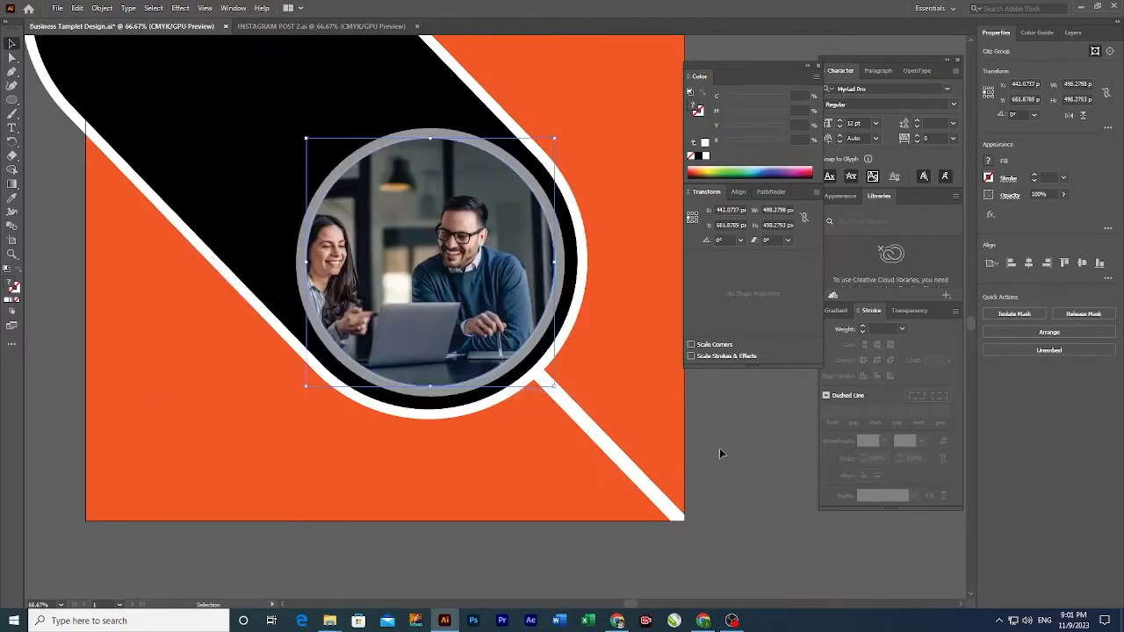
{"action": "left_click", "coordinate": [741, 438]}
Step: Lighten the grey ring circle's fill to 18% black (K 18)
{"action": "left_click_drag", "start_coordinate": [422, 187], "coordinate": [681, 398]}
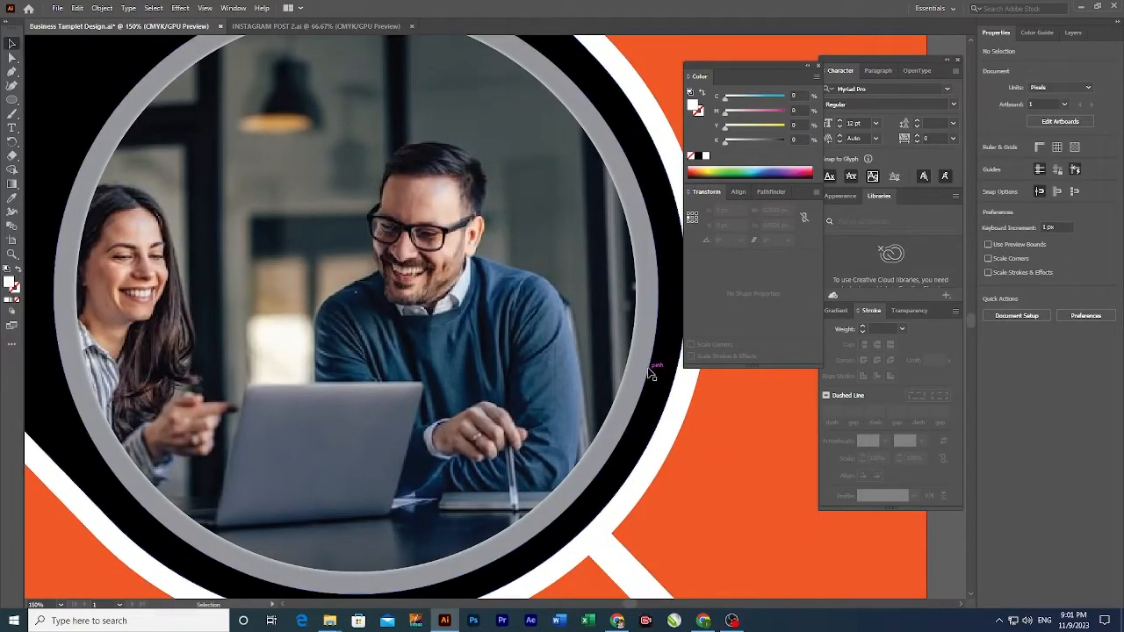
{"action": "left_click", "coordinate": [649, 372]}
{"action": "left_click_drag", "start_coordinate": [754, 146], "coordinate": [738, 147]}
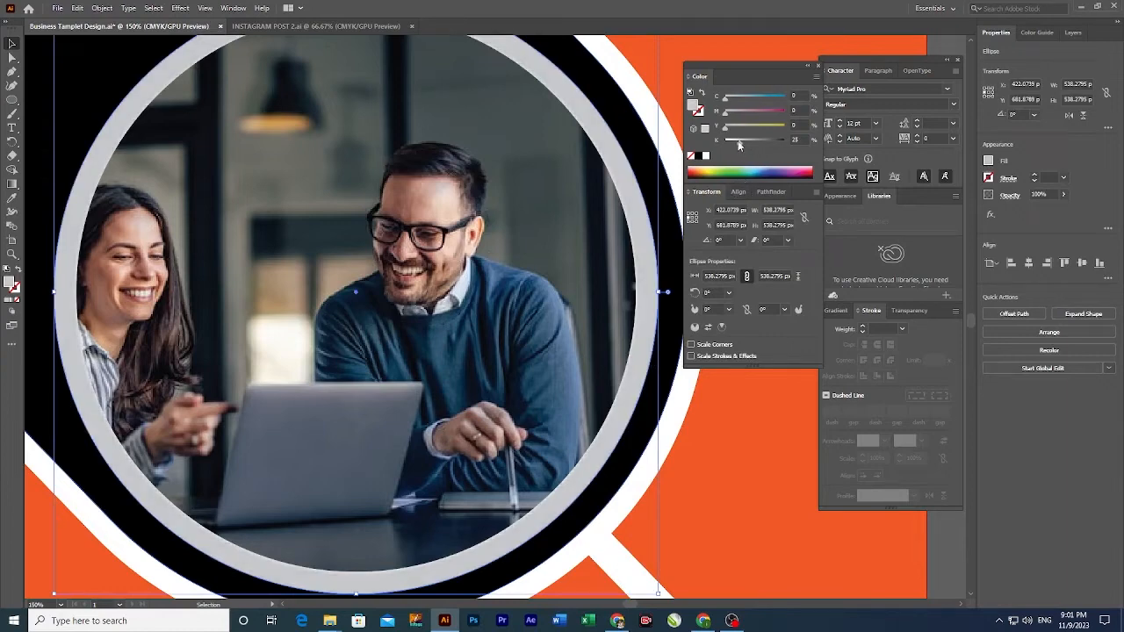
{"action": "scroll", "coordinate": [449, 413], "scroll_direction": "down", "scroll_amount": 2}
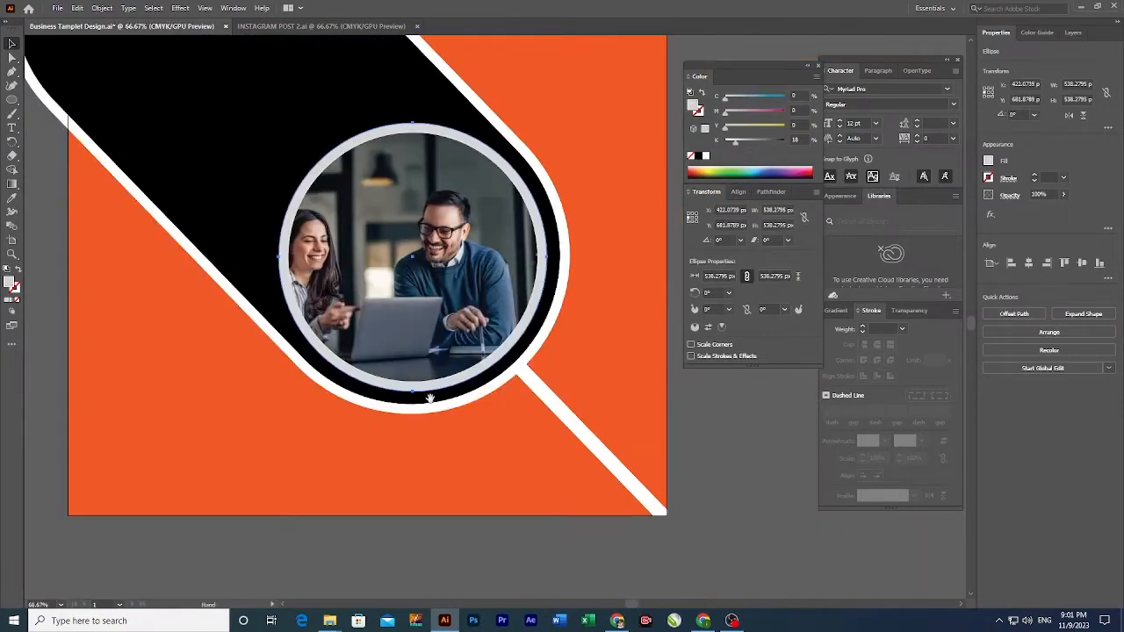
Step: Take the masked photo out of the ring to expose the blurred white circle beneath it
{"action": "left_click", "coordinate": [56, 357]}
{"action": "left_click_drag", "start_coordinate": [440, 331], "coordinate": [467, 273]}
{"action": "key", "text": "ctrl+z"}
{"action": "scroll", "coordinate": [494, 360], "scroll_direction": "up", "scroll_amount": 2}
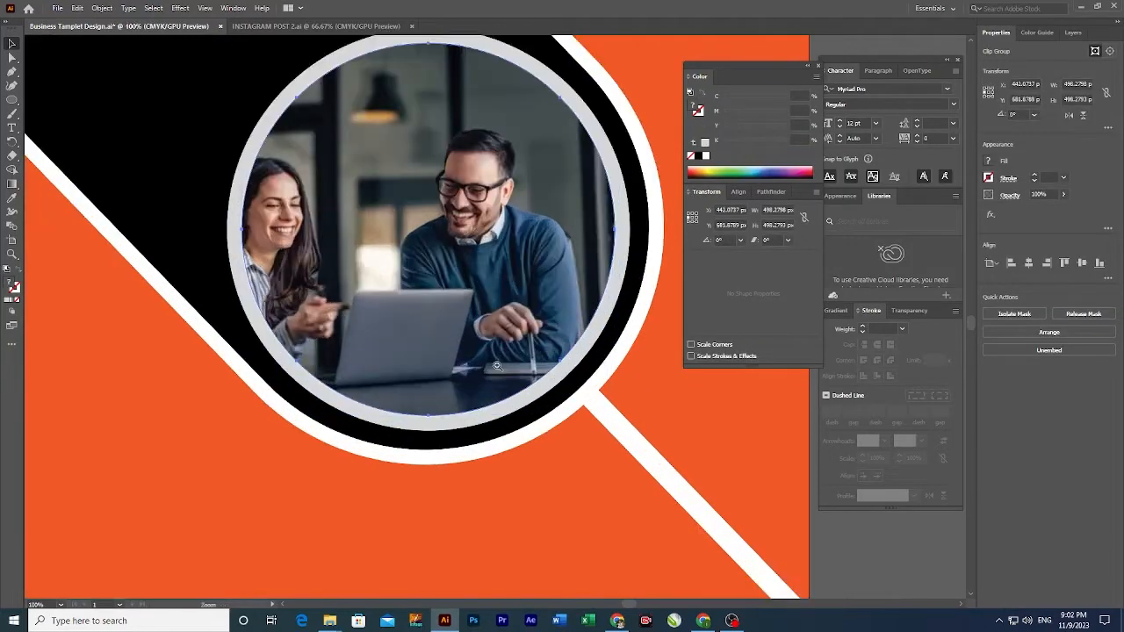
{"action": "left_click_drag", "start_coordinate": [490, 433], "coordinate": [494, 396]}
{"action": "key", "text": "Delete"}
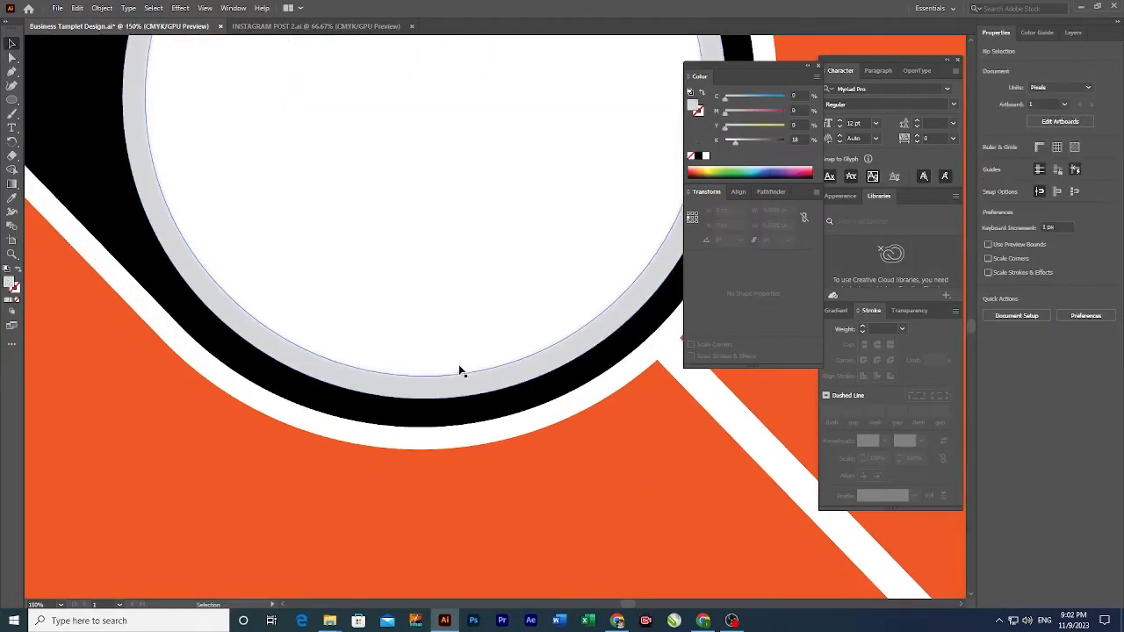
Step: Add a black Multiply drop shadow to the blurred white circle with 7 px X and Y offsets, 5 px blur and reduced opacity
{"action": "left_click", "coordinate": [463, 363]}
{"action": "left_click", "coordinate": [180, 8]}
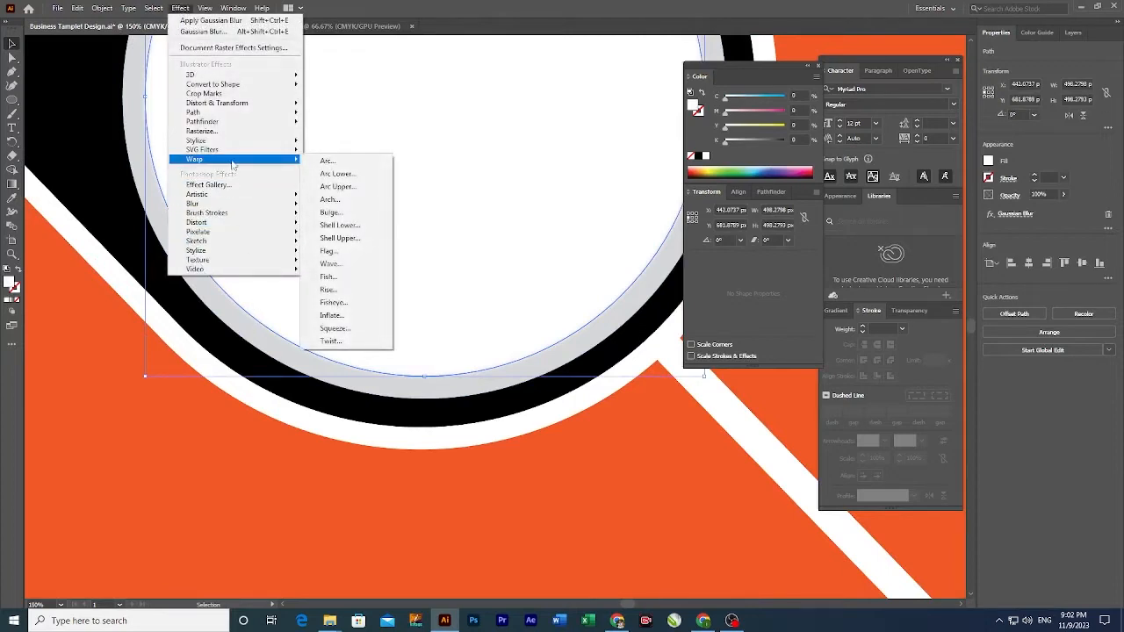
{"action": "mouse_move", "coordinate": [209, 205]}
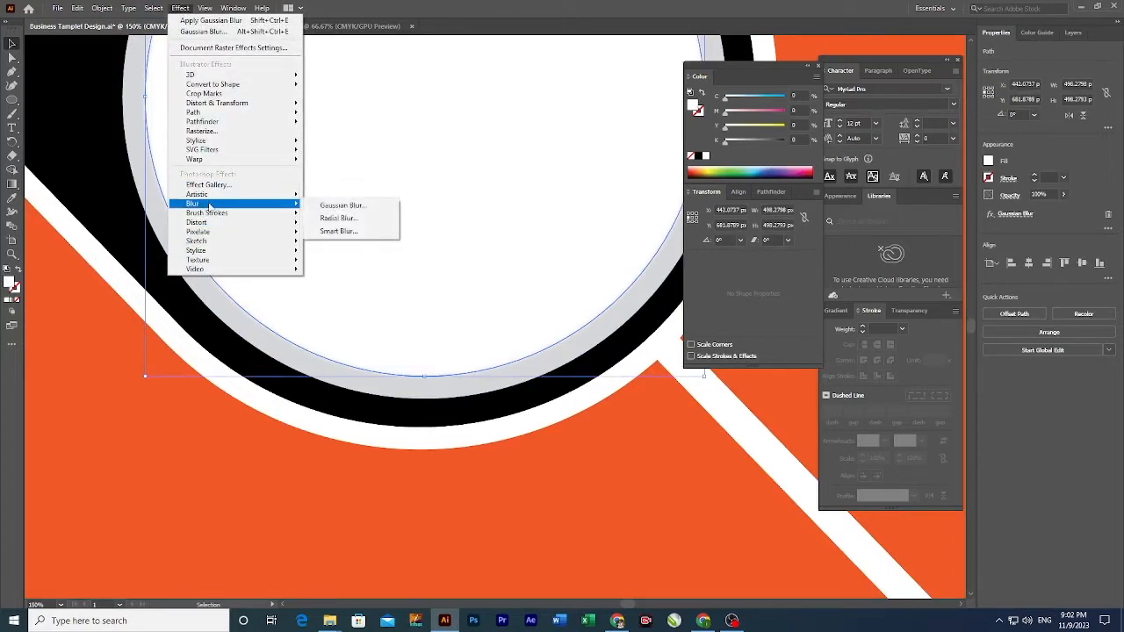
{"action": "mouse_move", "coordinate": [242, 143]}
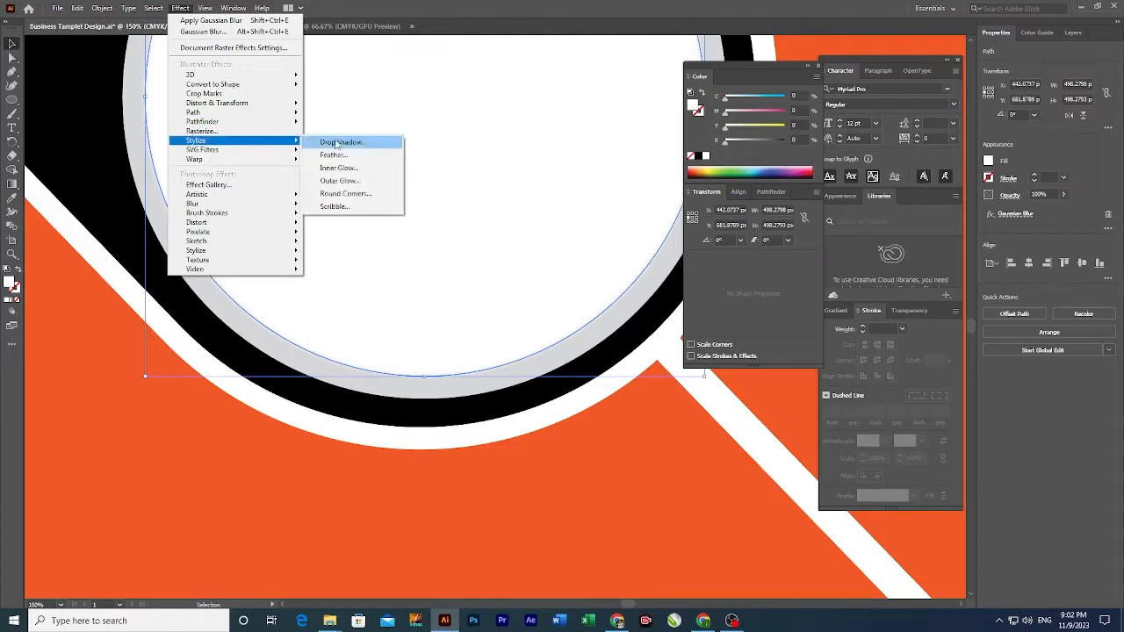
{"action": "left_click", "coordinate": [351, 145]}
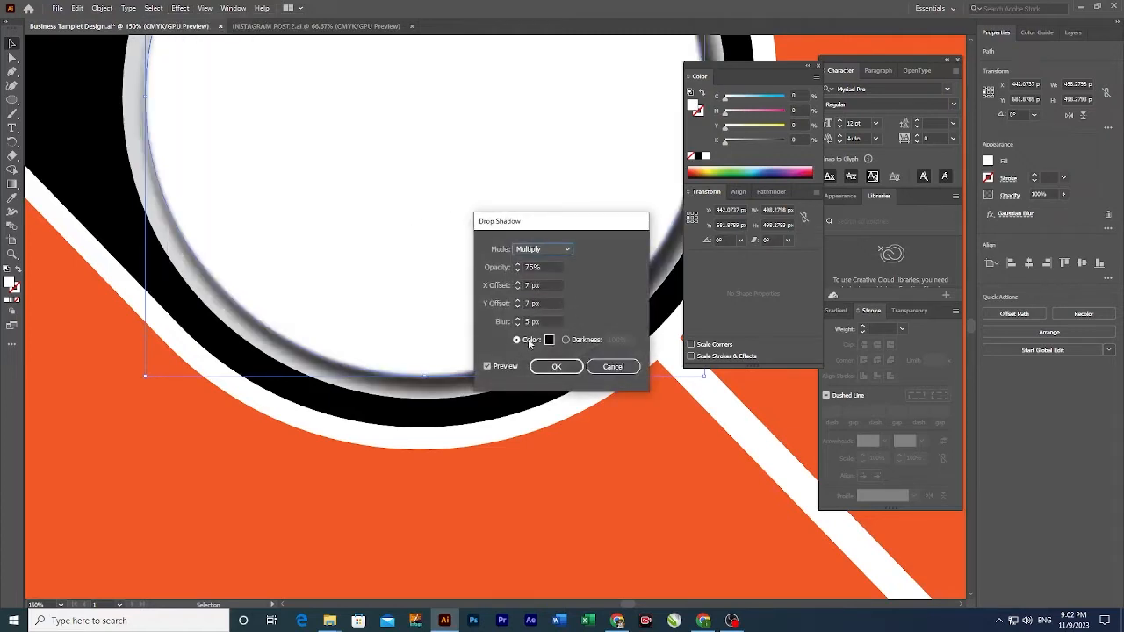
{"action": "left_click_drag", "start_coordinate": [535, 225], "coordinate": [605, 216]}
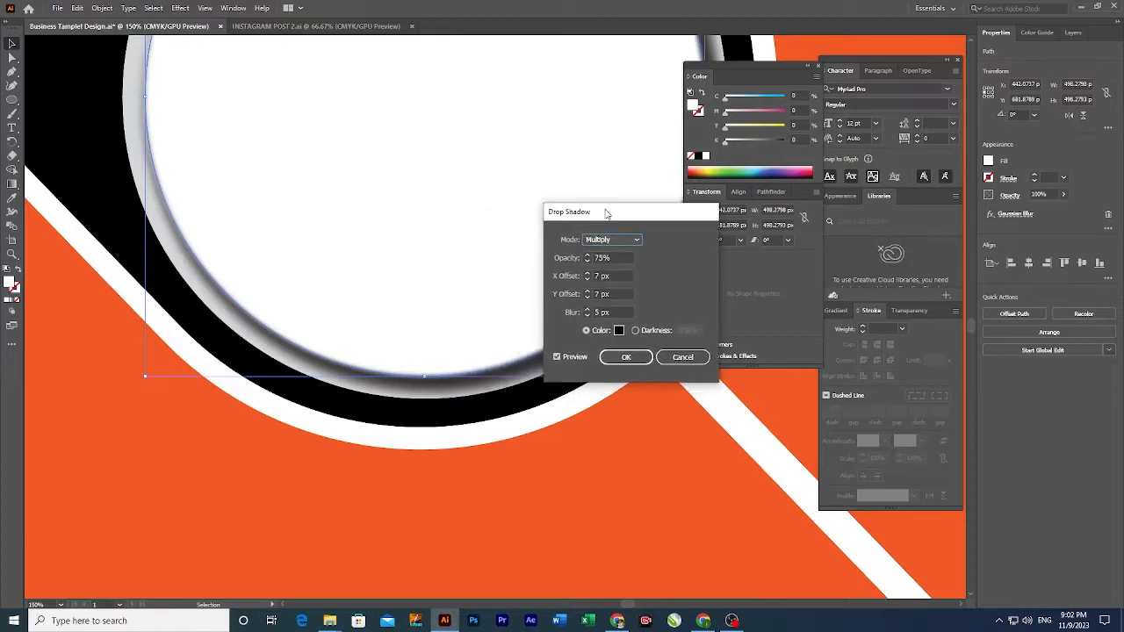
{"action": "double_click", "coordinate": [616, 257]}
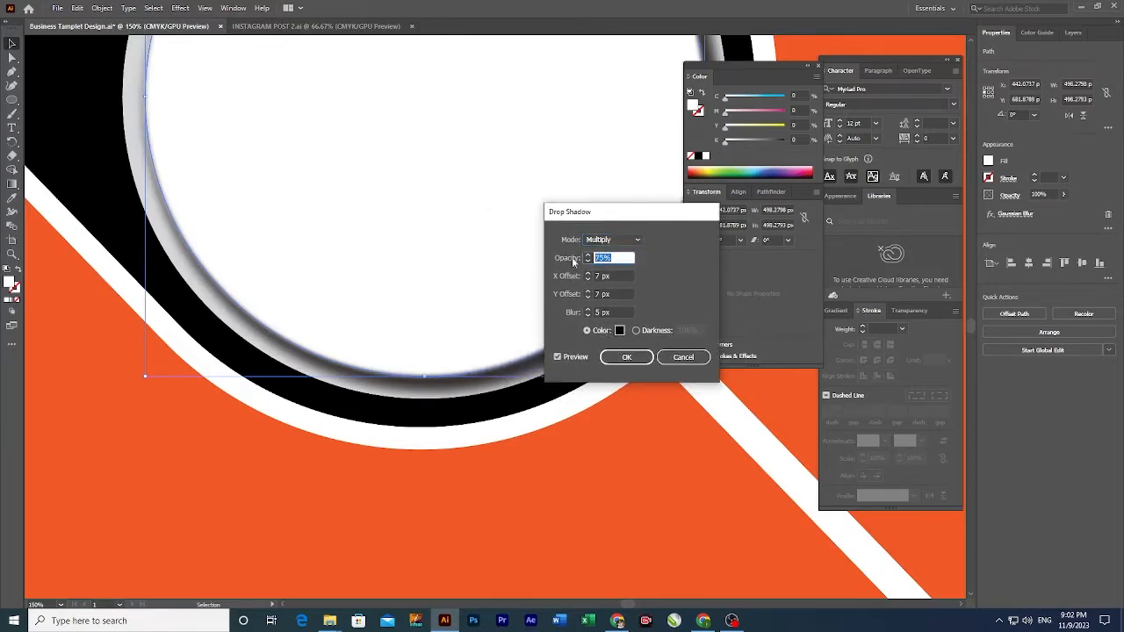
{"action": "key", "text": "Return"}
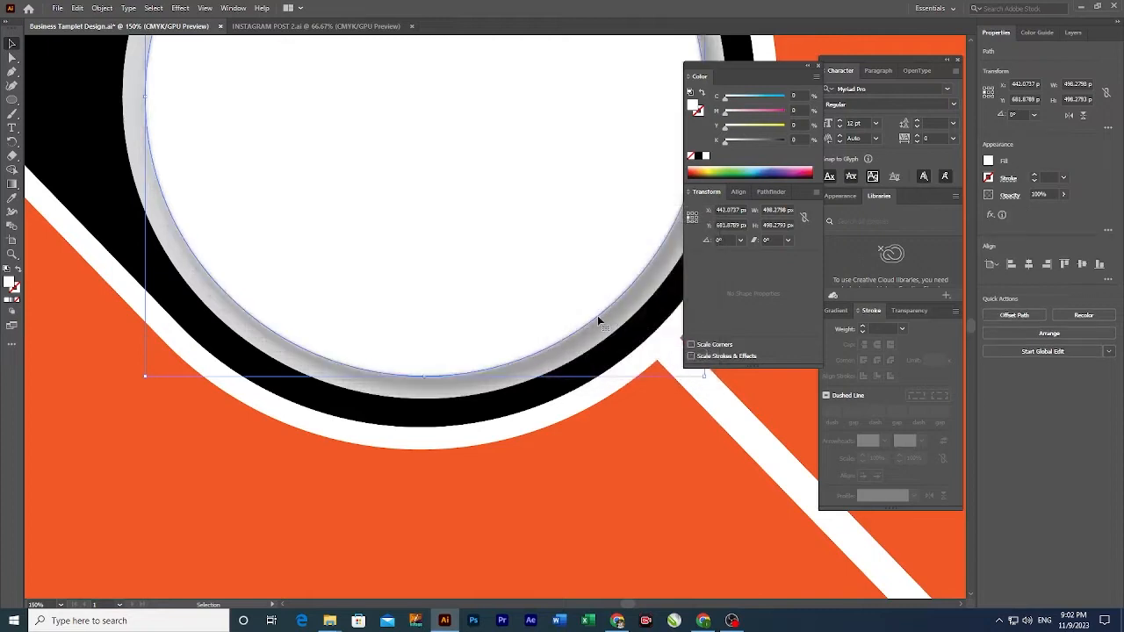
Step: Restore the masked photo to its original place over the shadowed white circle
{"action": "key", "text": "a"}
{"action": "scroll", "coordinate": [602, 290], "scroll_direction": "down", "scroll_amount": 3}
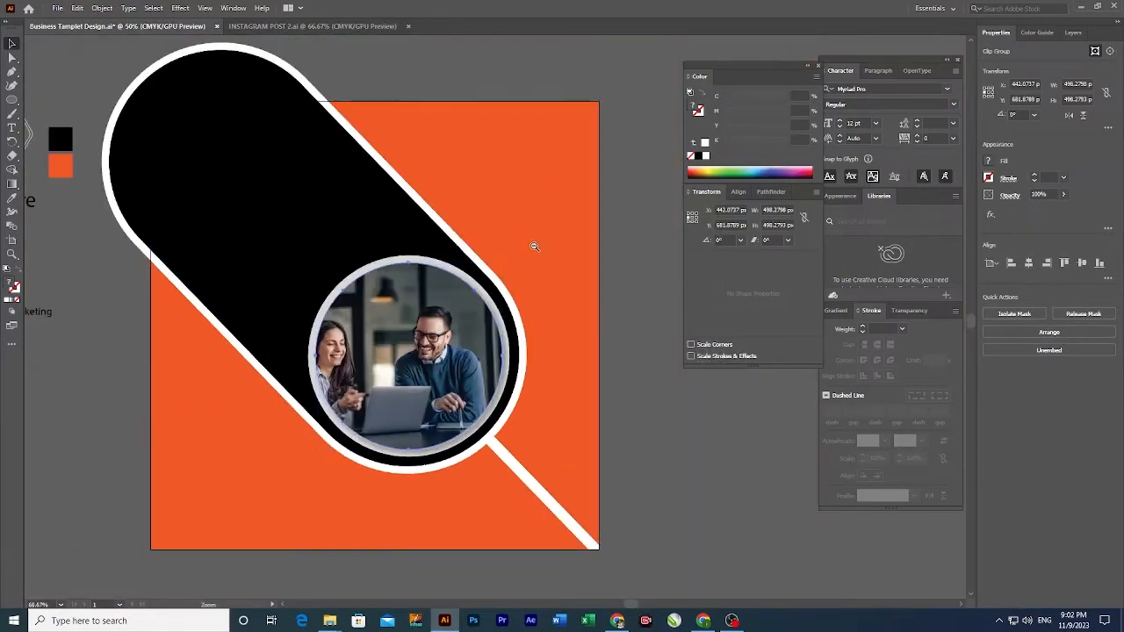
{"action": "left_click", "coordinate": [677, 386]}
Step: Move the ik logo from the pasteboard to the orange background's upper-right area, at about X 894, Y 110 px
{"action": "left_click", "coordinate": [456, 385], "text": "ctrl+alt"}
{"action": "left_click_drag", "start_coordinate": [466, 395], "coordinate": [495, 358]}
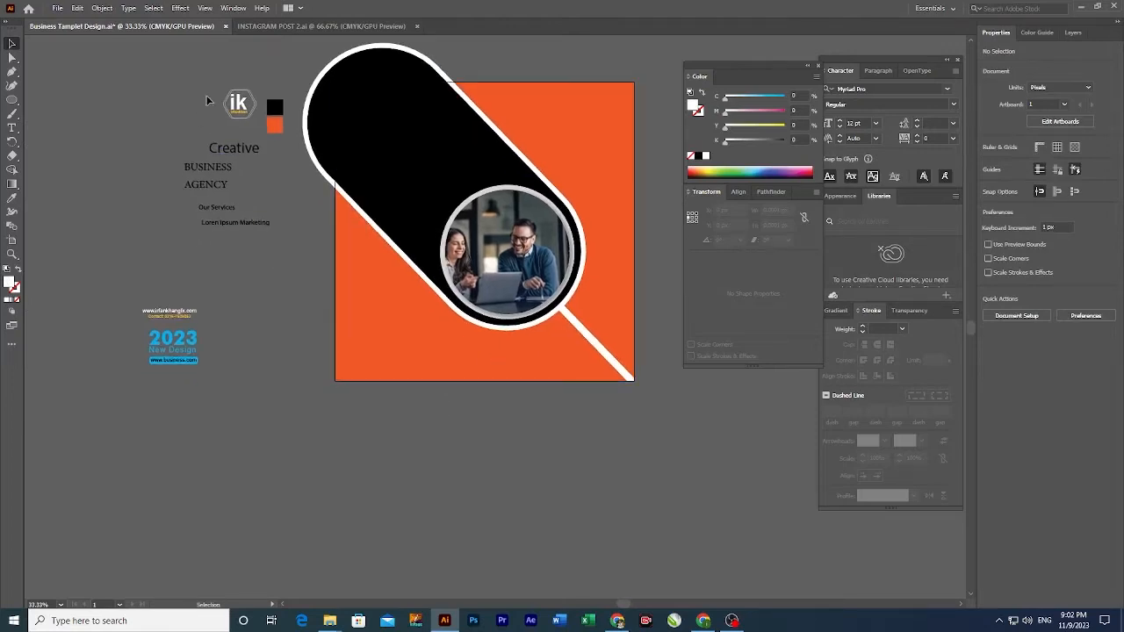
{"action": "left_click_drag", "start_coordinate": [232, 115], "coordinate": [569, 121]}
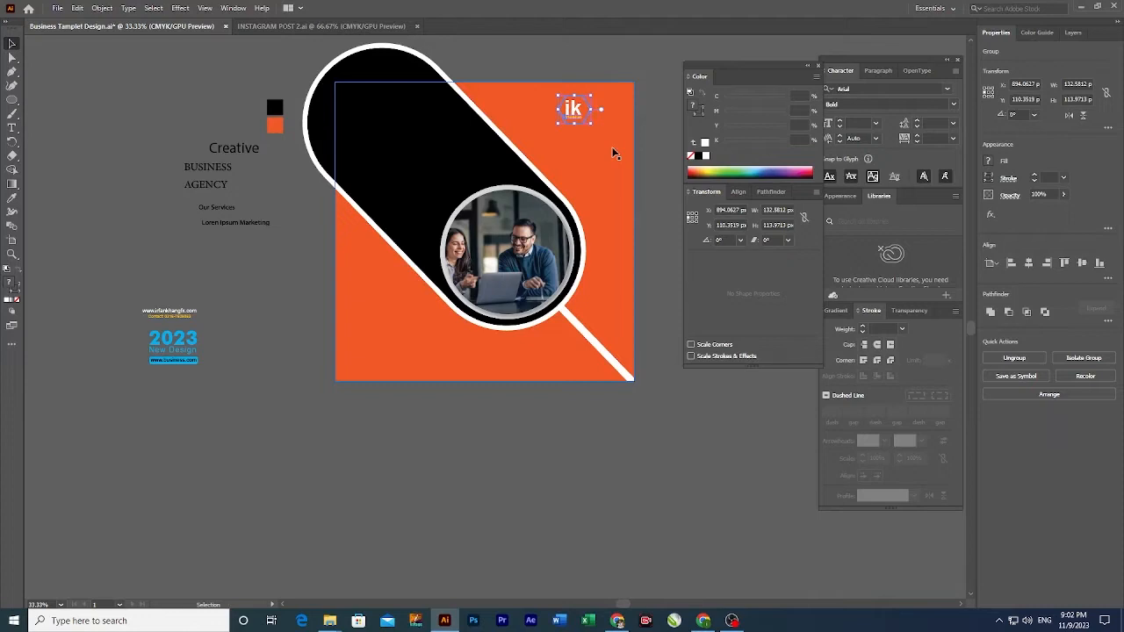
Step: Trim away the parts of the black capsule and its white outline overhanging the orange square with Shape Builder
{"action": "left_click", "coordinate": [172, 122]}
{"action": "key", "text": "ctrl+equal"}
{"action": "left_click_drag", "start_coordinate": [433, 312], "coordinate": [419, 284]}
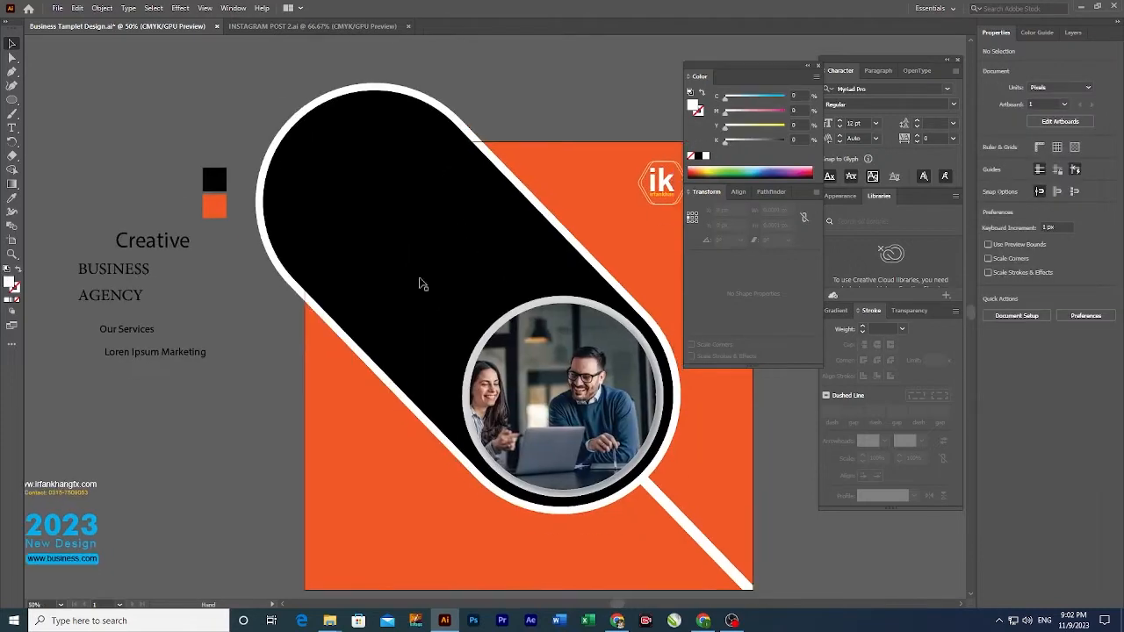
{"action": "left_click_drag", "start_coordinate": [488, 113], "coordinate": [406, 163]}
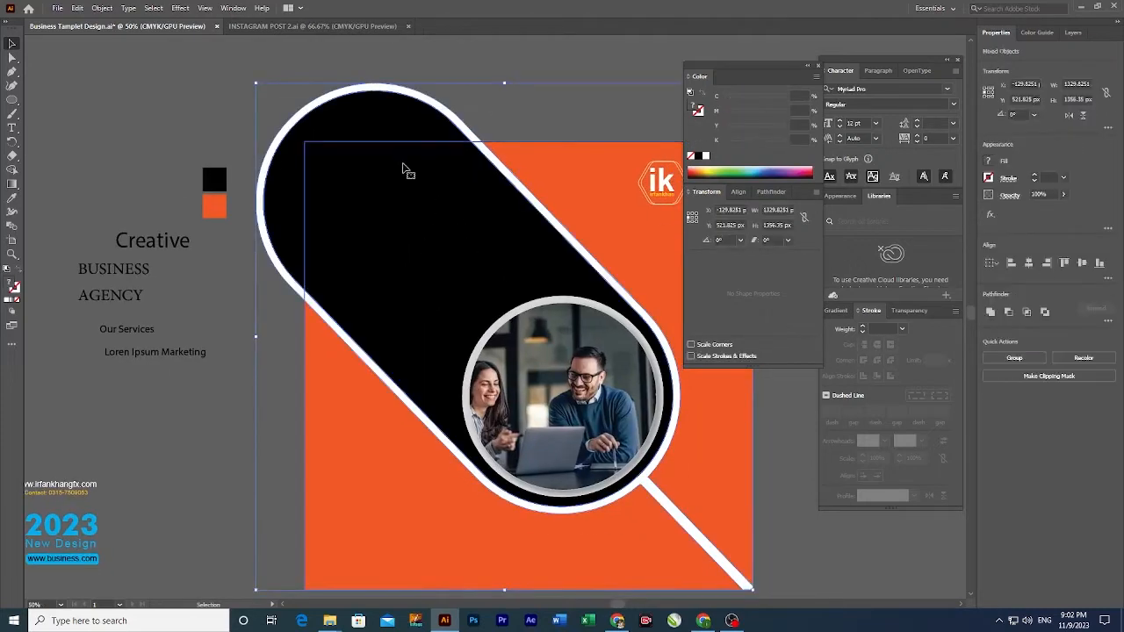
{"action": "left_click", "coordinate": [12, 169]}
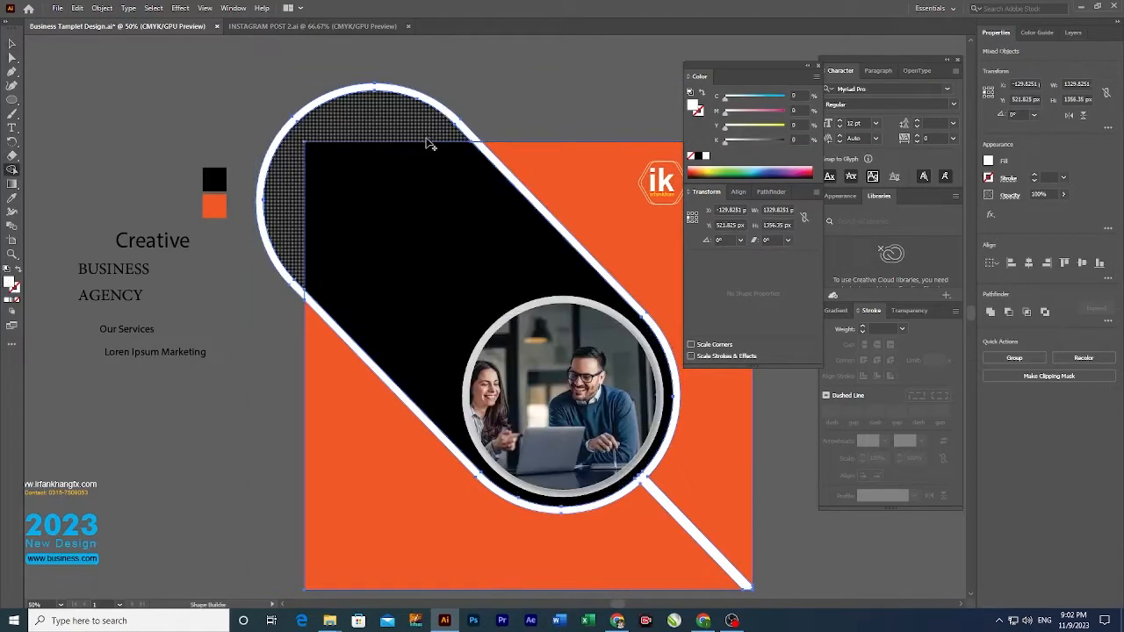
{"action": "left_click", "coordinate": [452, 127], "text": "alt"}
{"action": "left_click", "coordinate": [459, 123], "text": "alt"}
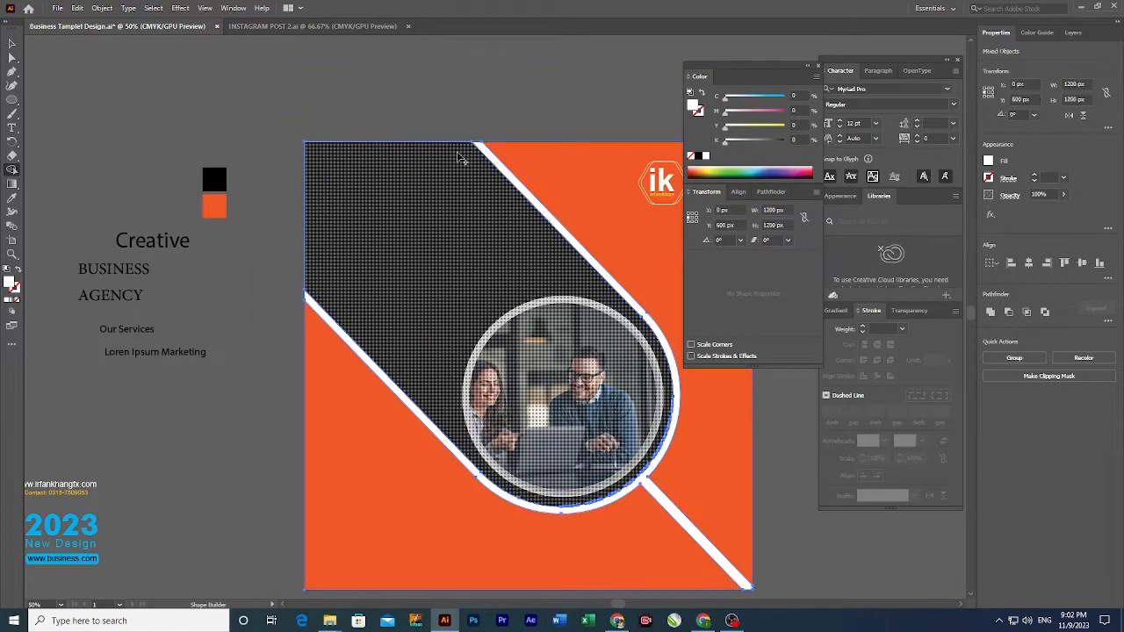
{"action": "left_click", "coordinate": [505, 115], "text": "ctrl"}
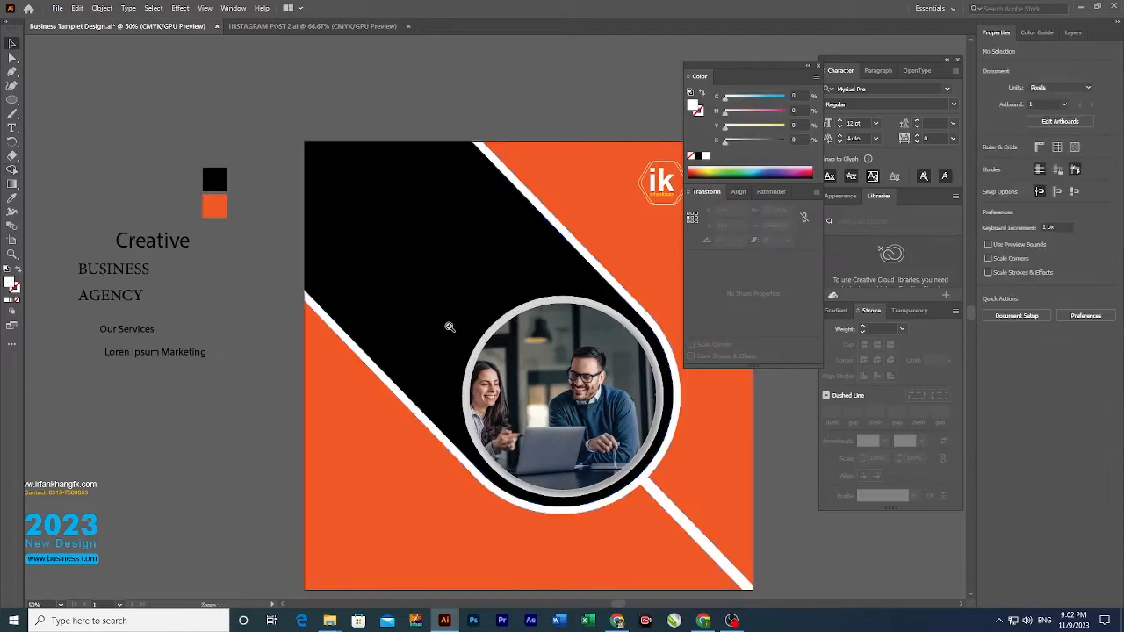
Step: Duplicate the orange background square and centre the copy horizontally and vertically on the artboard
{"action": "left_click", "coordinate": [451, 325]}
{"action": "left_click", "coordinate": [438, 300], "text": "alt"}
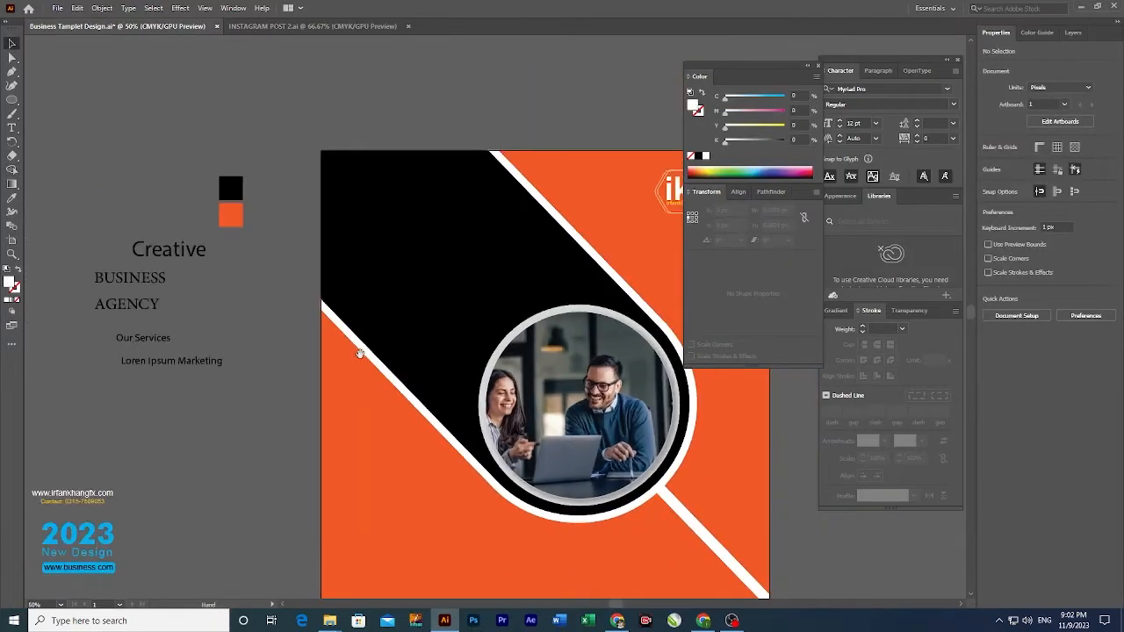
{"action": "left_click_drag", "start_coordinate": [360, 351], "coordinate": [287, 336]}
{"action": "left_click", "coordinate": [648, 130], "text": "ctrl"}
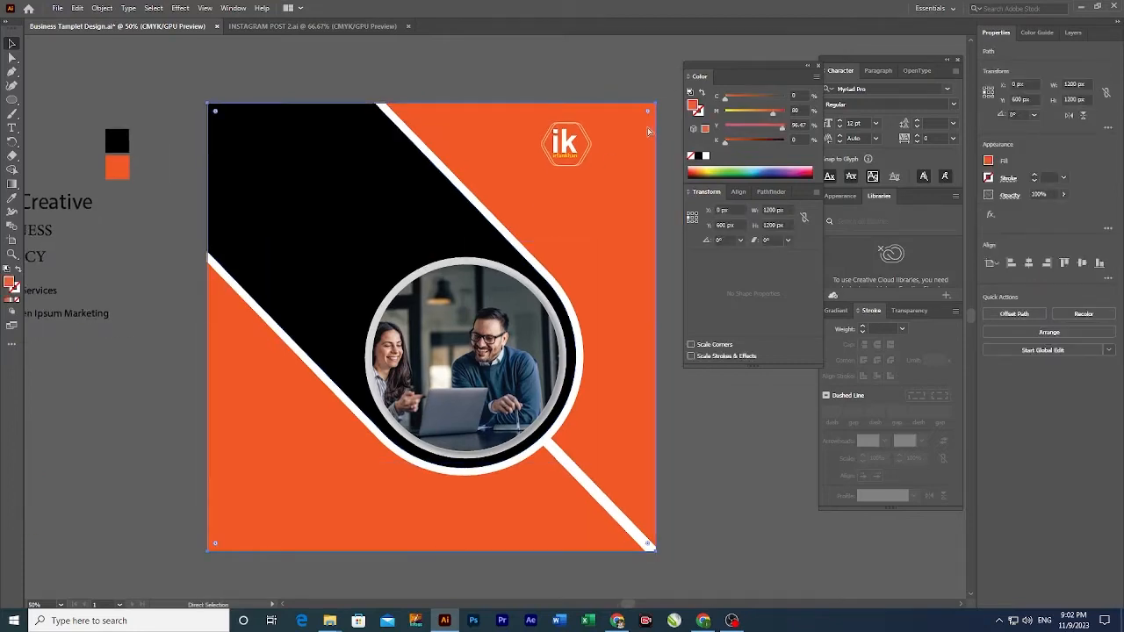
{"action": "key", "text": "ctrl+v"}
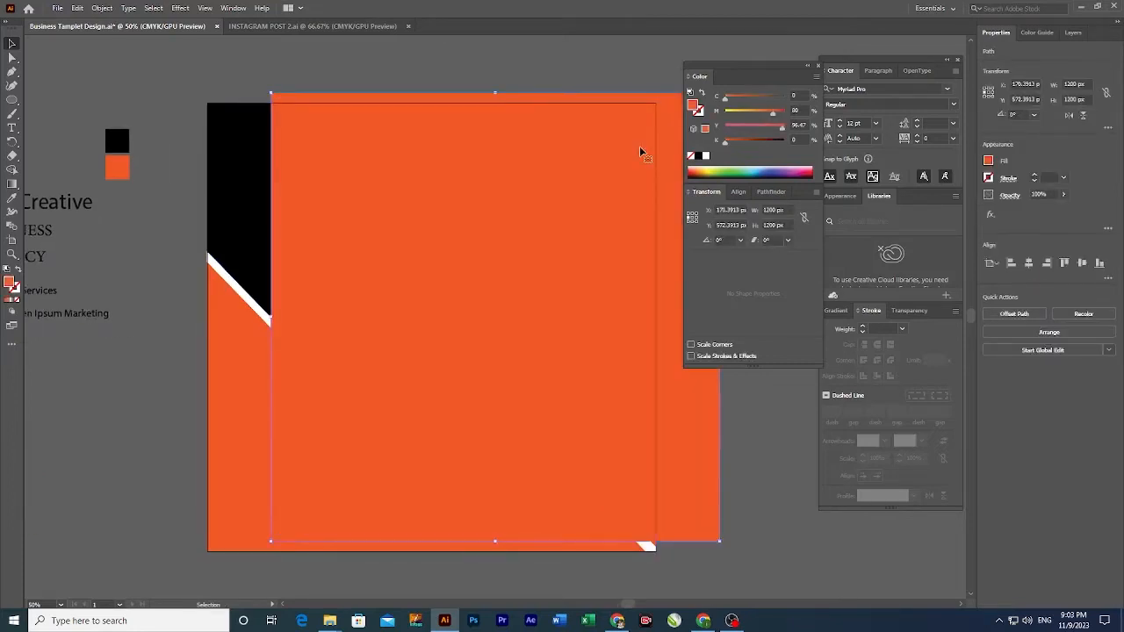
{"action": "left_click", "coordinate": [1028, 262]}
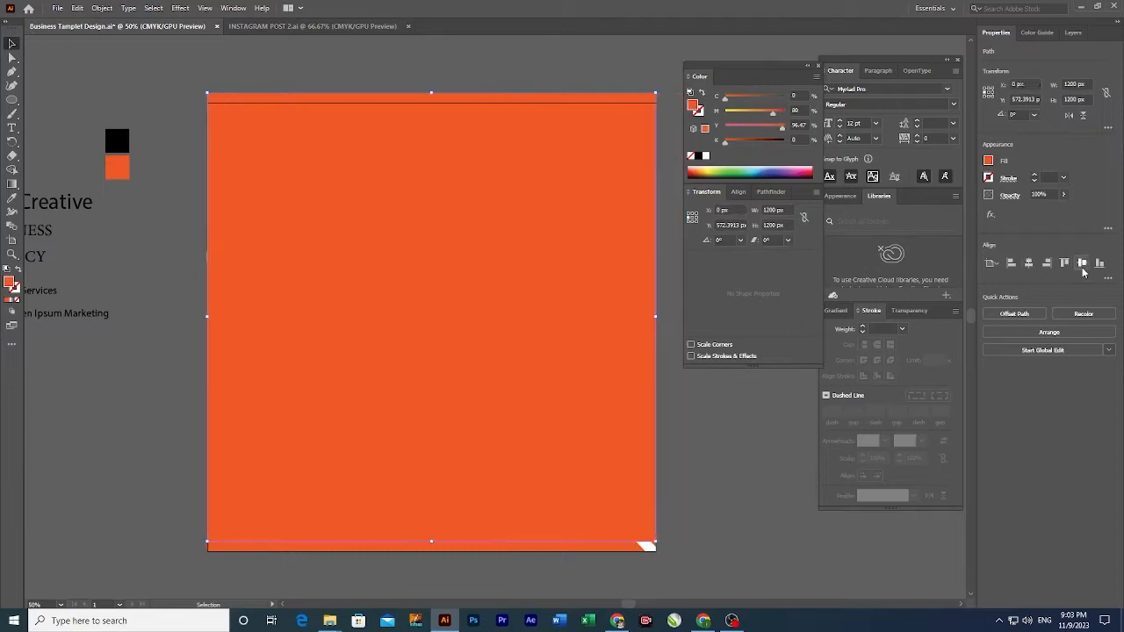
{"action": "left_click", "coordinate": [1082, 263]}
Step: Resize the copied orange square to 1180 px wide and 1180 px high
{"action": "left_click", "coordinate": [1089, 83]}
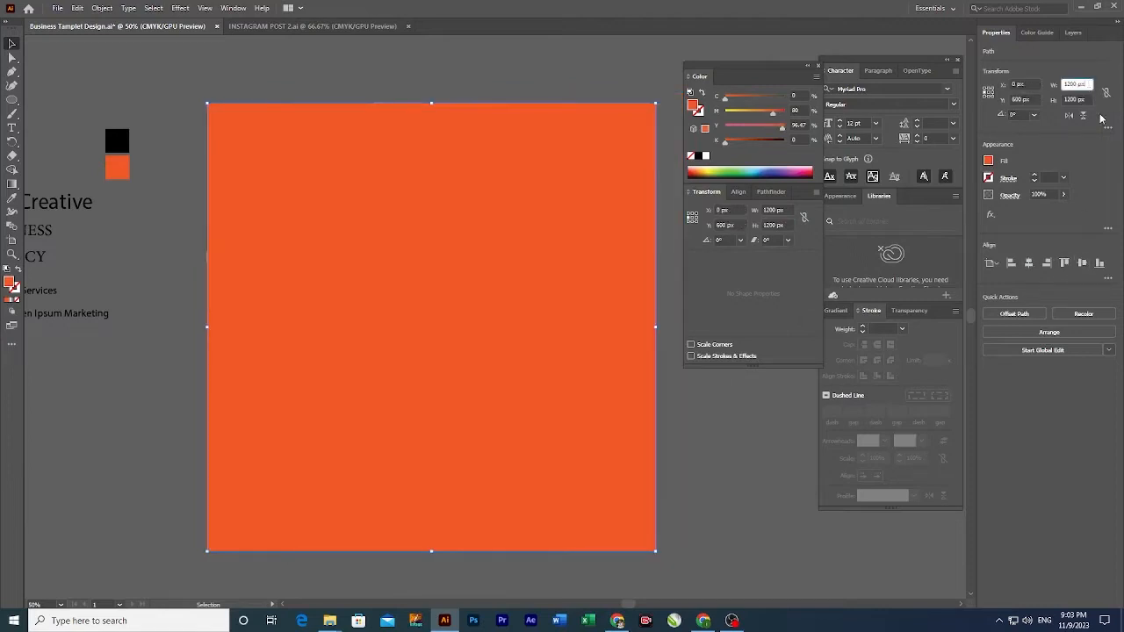
{"action": "type", "text": "-20"}
{"action": "key", "text": "Tab"}
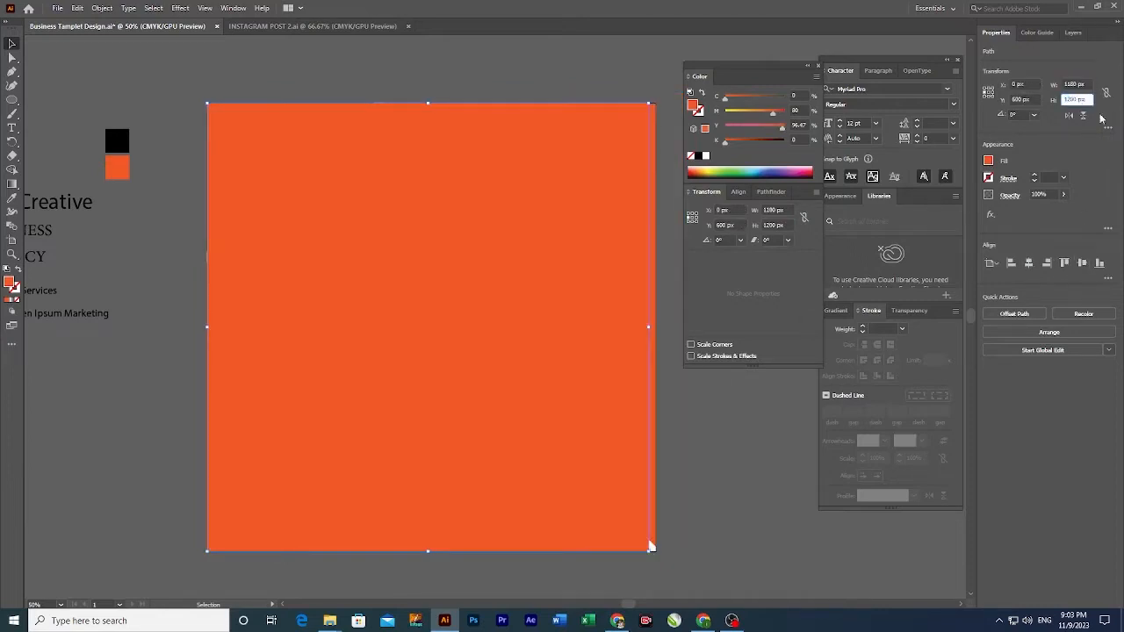
{"action": "key", "text": "Return"}
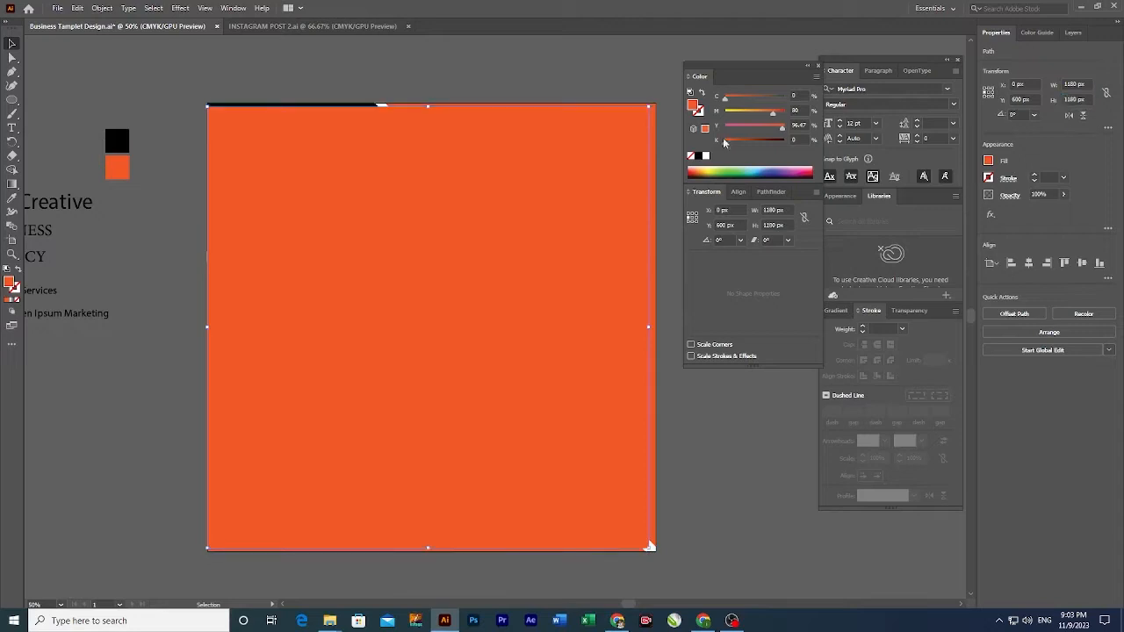
Step: Give the resized square a white 1 pt stroke and remove its fill
{"action": "left_click", "coordinate": [700, 110]}
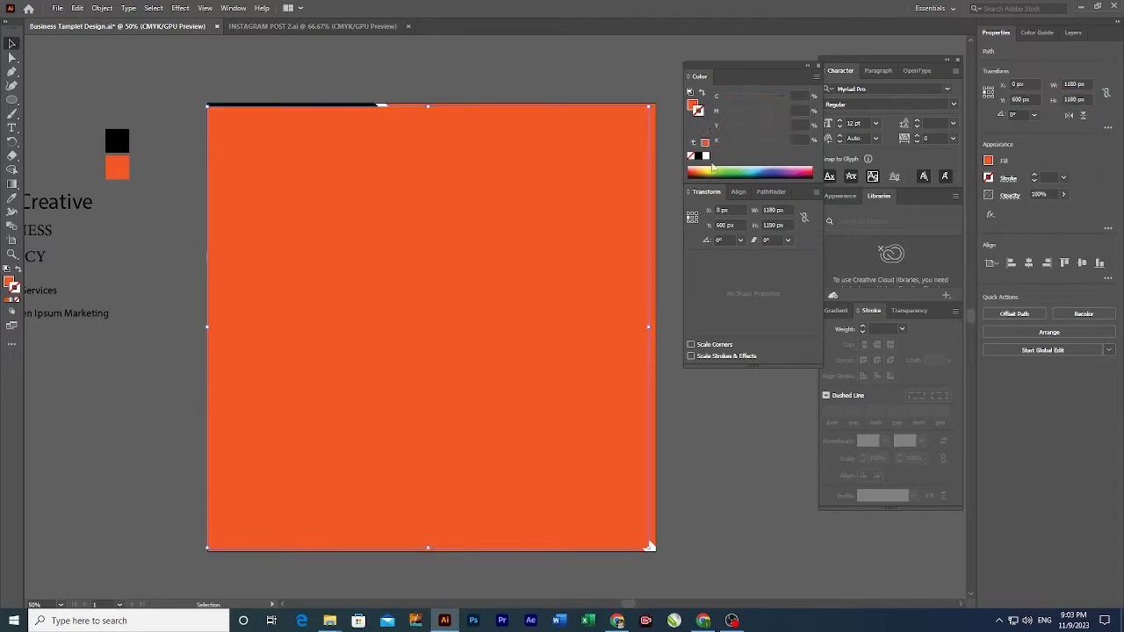
{"action": "left_click", "coordinate": [705, 156]}
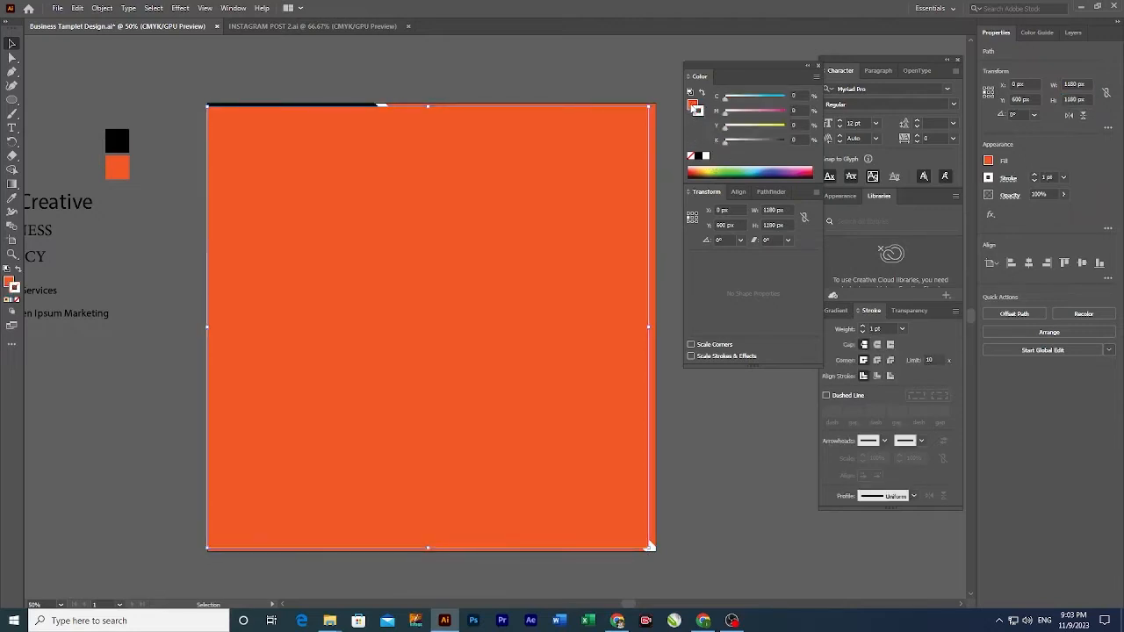
{"action": "left_click", "coordinate": [691, 104]}
{"action": "key", "text": "ctrl+shift+bracketleft"}
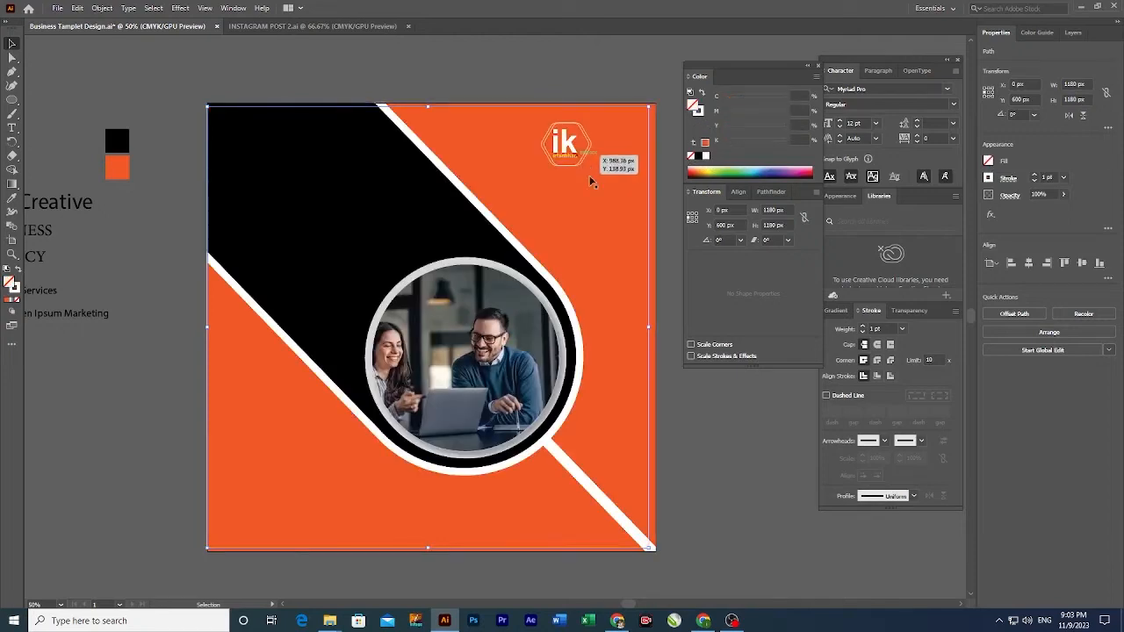
Step: Reselect the thin white frame and centre it on the artboard
{"action": "left_click", "coordinate": [570, 78]}
{"action": "left_click", "coordinate": [642, 138]}
{"action": "left_click", "coordinate": [1045, 263]}
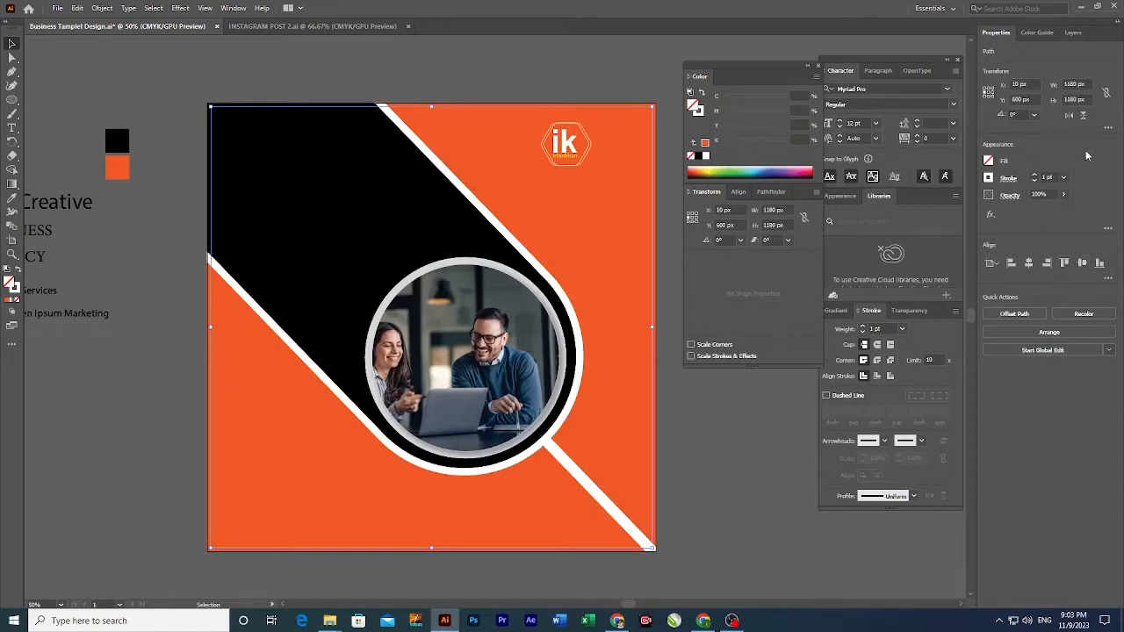
Step: Reduce the white frame to 1160 × 1160 px and centre it again both horizontally and vertically
{"action": "left_click", "coordinate": [1086, 85]}
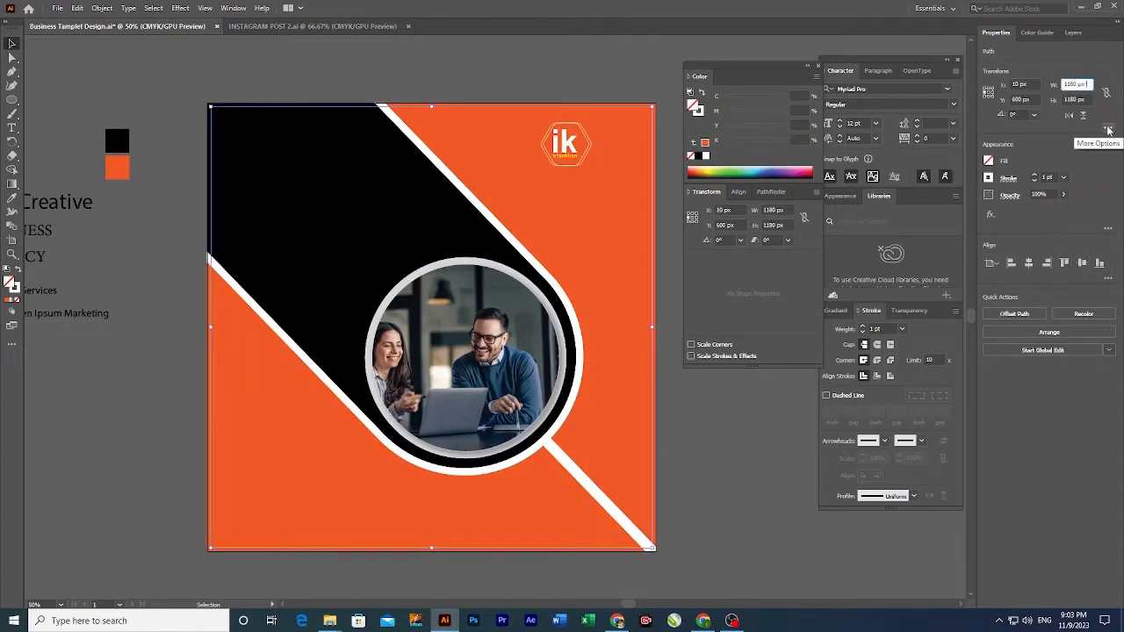
{"action": "type", "text": "-20"}
{"action": "key", "text": "Tab"}
{"action": "type", "text": "-2"}
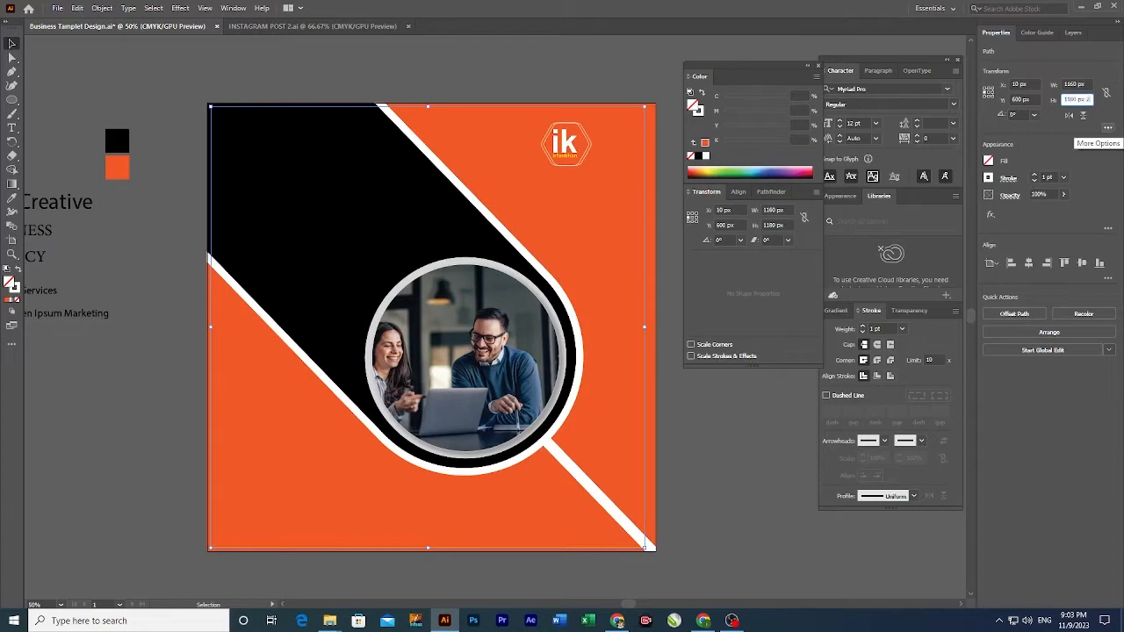
{"action": "type", "text": "0"}
{"action": "key", "text": "Return"}
{"action": "left_click", "coordinate": [1028, 265]}
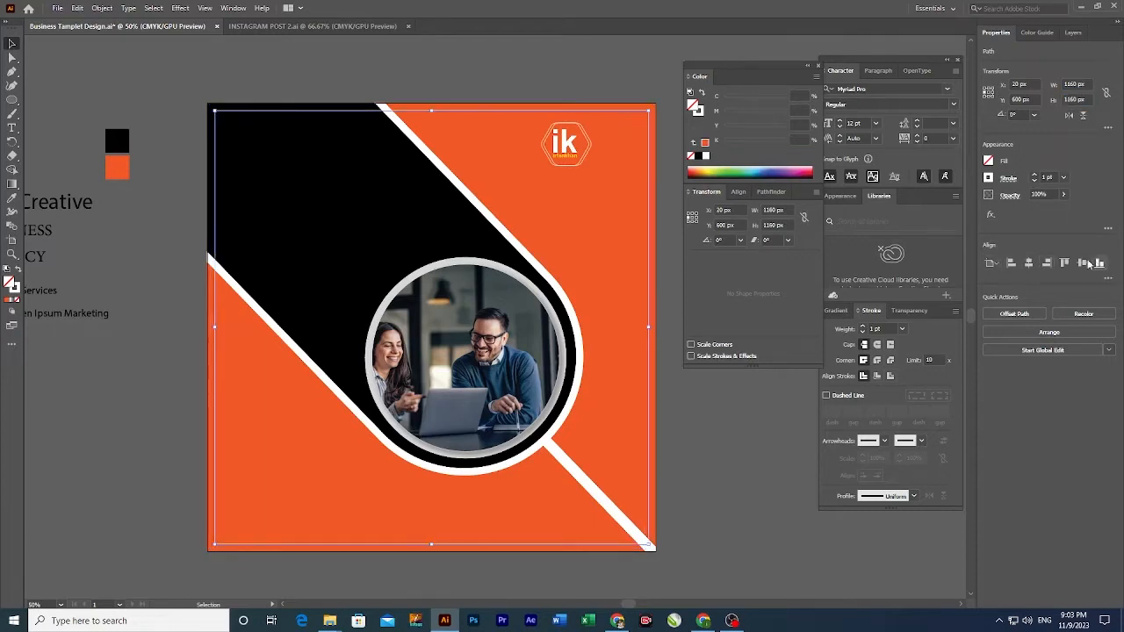
{"action": "left_click", "coordinate": [1082, 264]}
Step: Shift the ik logo left and slightly down within the frame, to about X 849, Y 118 px
{"action": "left_click", "coordinate": [91, 422]}
{"action": "left_click", "coordinate": [441, 276], "text": "ctrl"}
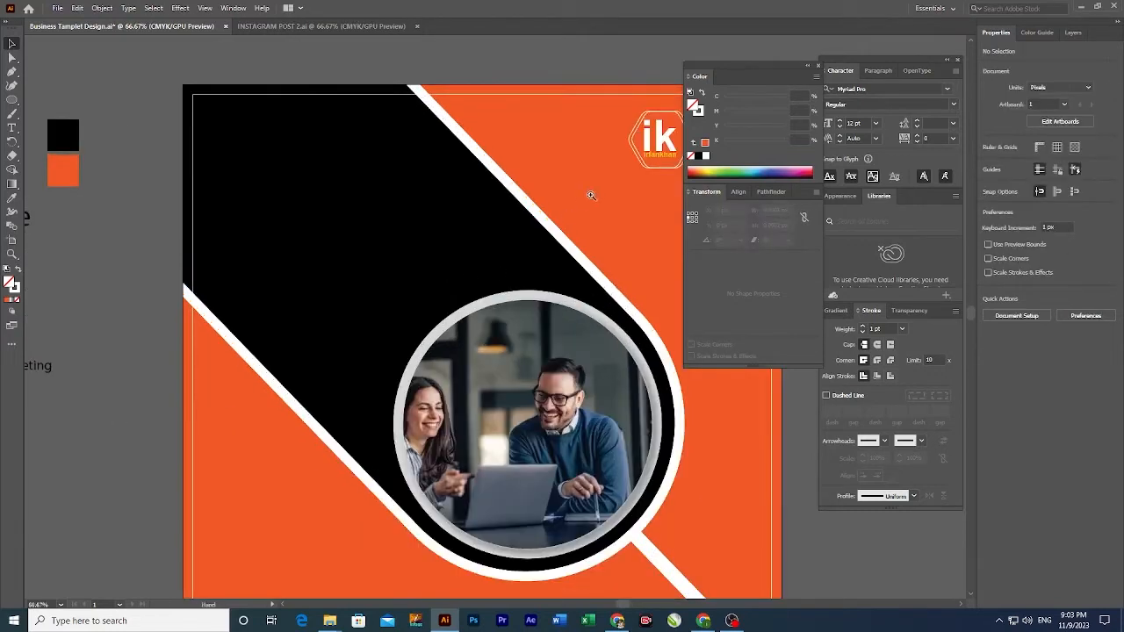
{"action": "left_click", "coordinate": [591, 195], "text": "ctrl"}
{"action": "left_click_drag", "start_coordinate": [482, 226], "coordinate": [309, 287]}
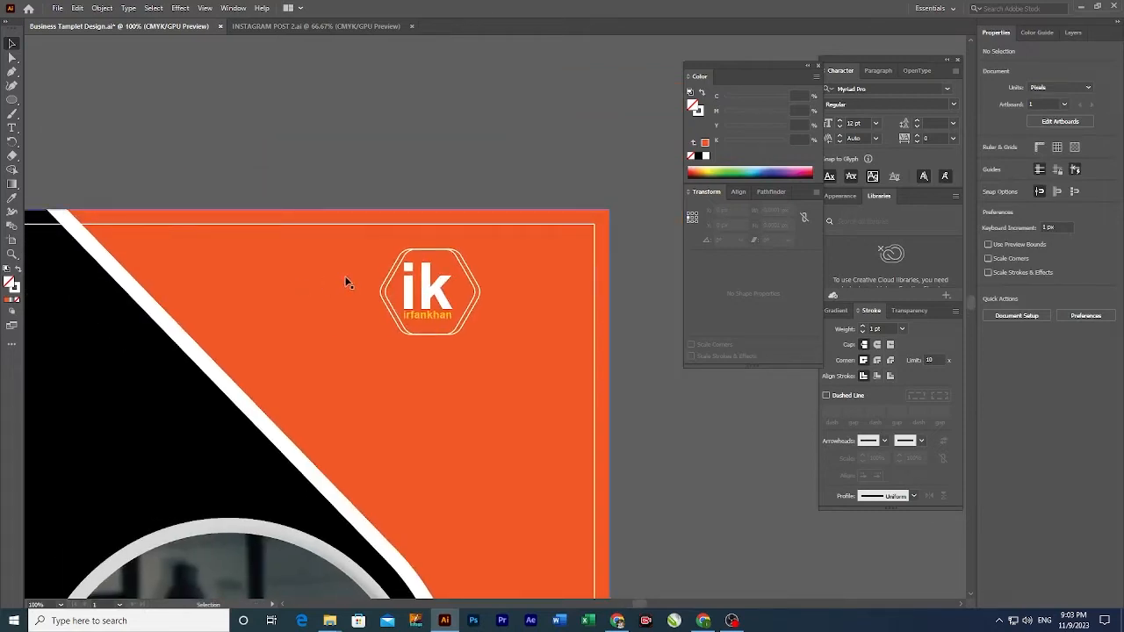
{"action": "left_click_drag", "start_coordinate": [434, 304], "coordinate": [397, 306]}
Step: Draw a straight horizontal white line with the Pen tool below the logo, ending at about X 1094, Y 284 px
{"action": "left_click", "coordinate": [447, 409], "text": "ctrl"}
{"action": "left_click_drag", "start_coordinate": [453, 408], "coordinate": [306, 409]}
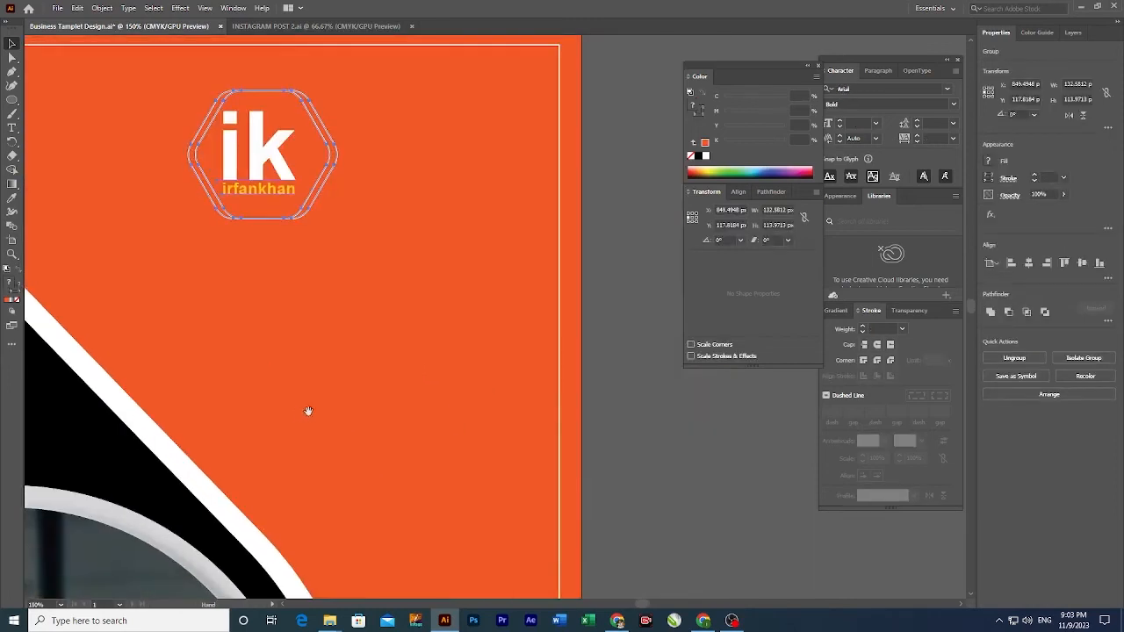
{"action": "key", "text": "p"}
{"action": "left_click", "coordinate": [180, 341]}
{"action": "left_click", "coordinate": [463, 341]}
{"action": "key", "text": "v"}
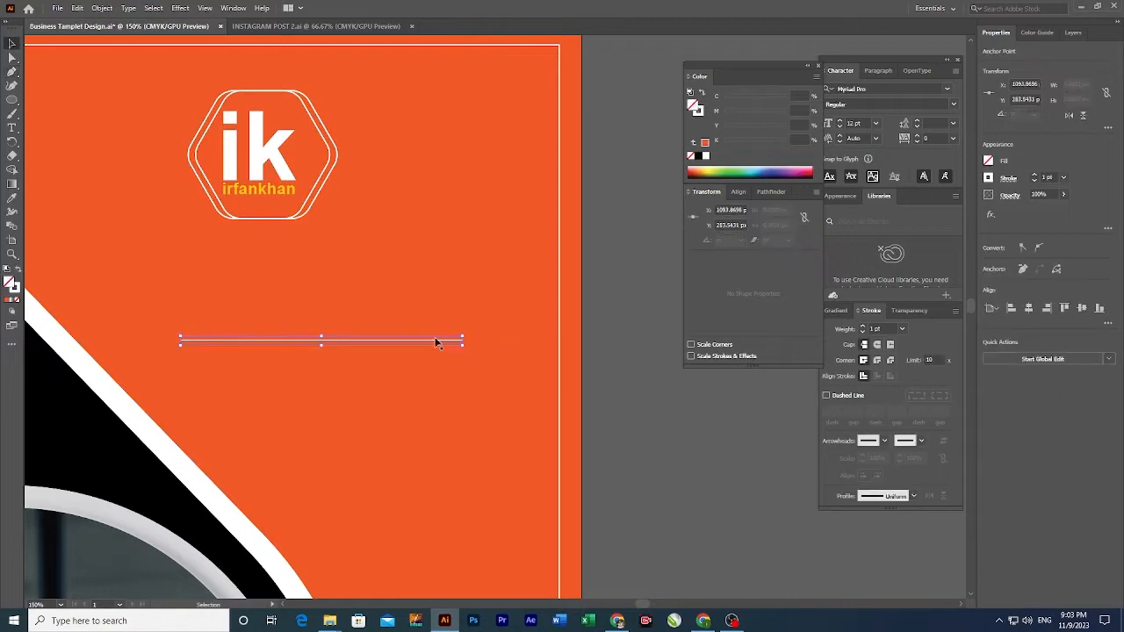
{"action": "left_click_drag", "start_coordinate": [316, 327], "coordinate": [357, 338]}
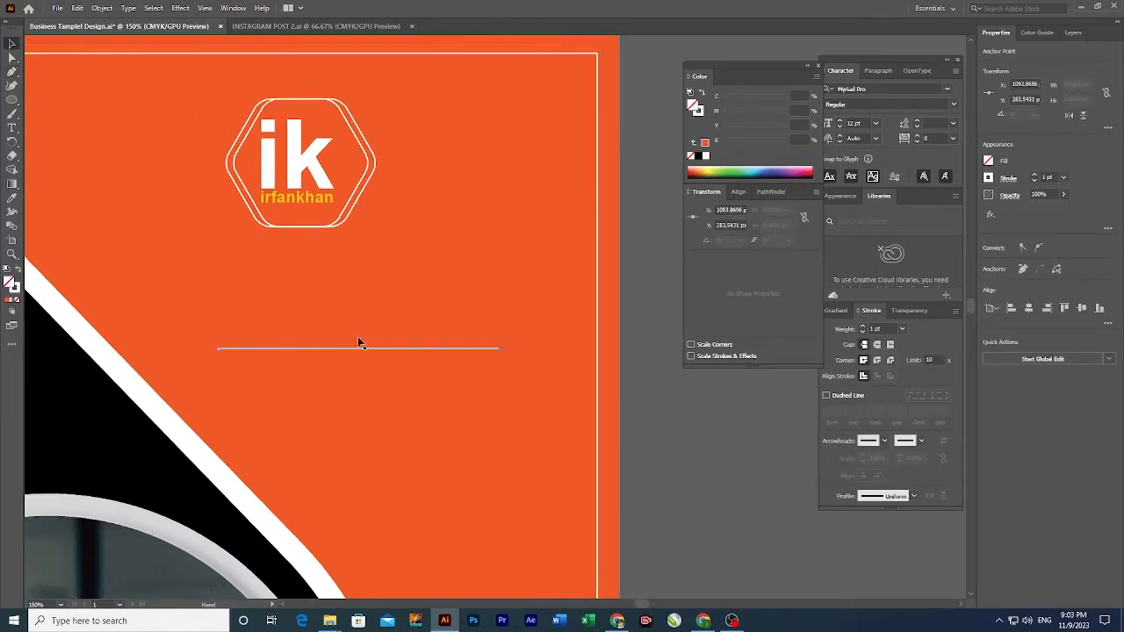
Step: Start a Zig Zag distort effect on the white line with an absolute size of 10 px and preview on
{"action": "left_click", "coordinate": [102, 8]}
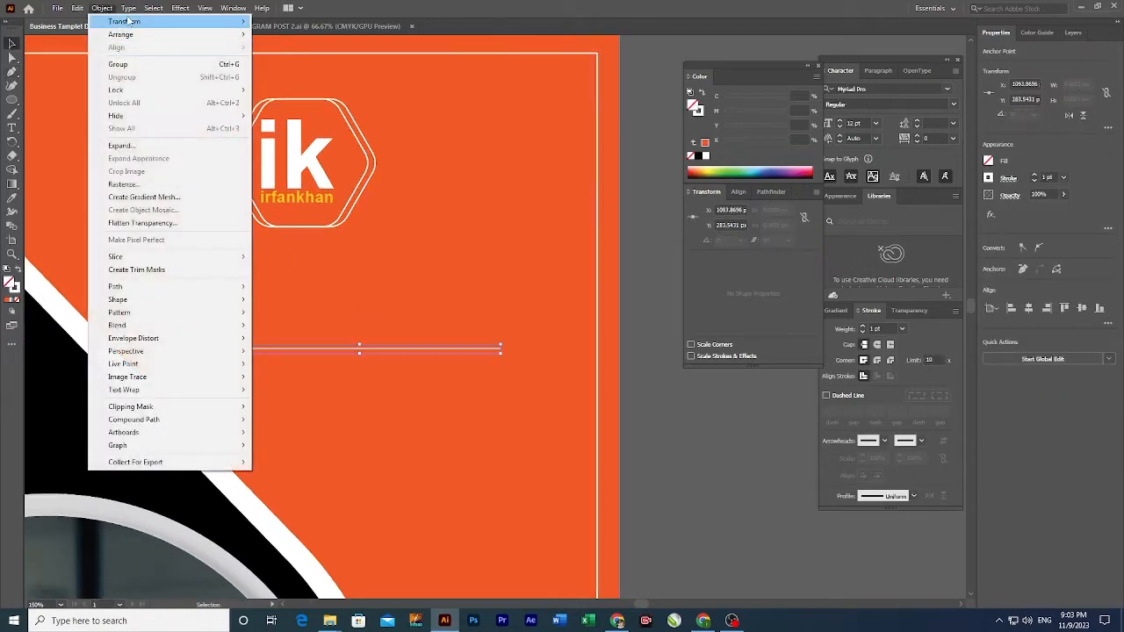
{"action": "mouse_move", "coordinate": [163, 8]}
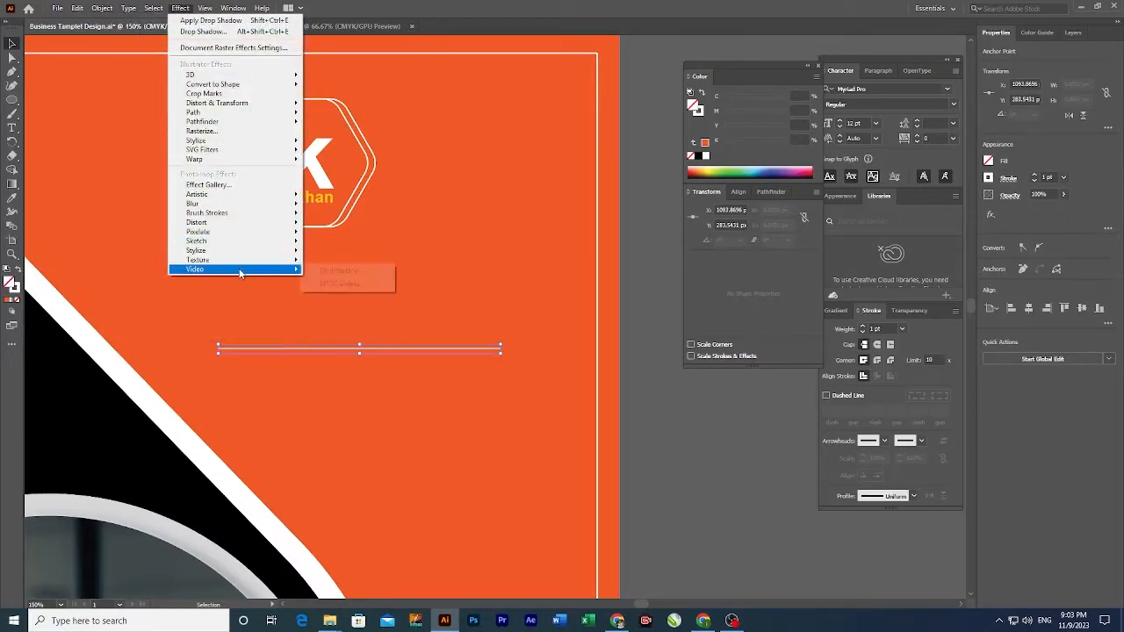
{"action": "mouse_move", "coordinate": [242, 251]}
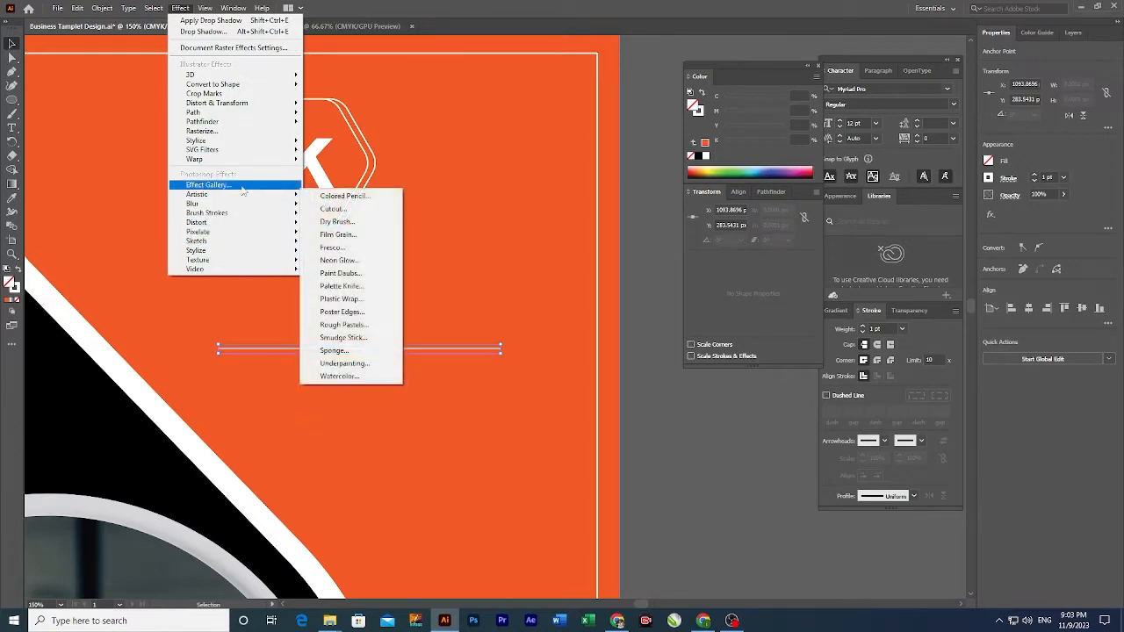
{"action": "mouse_move", "coordinate": [244, 157]}
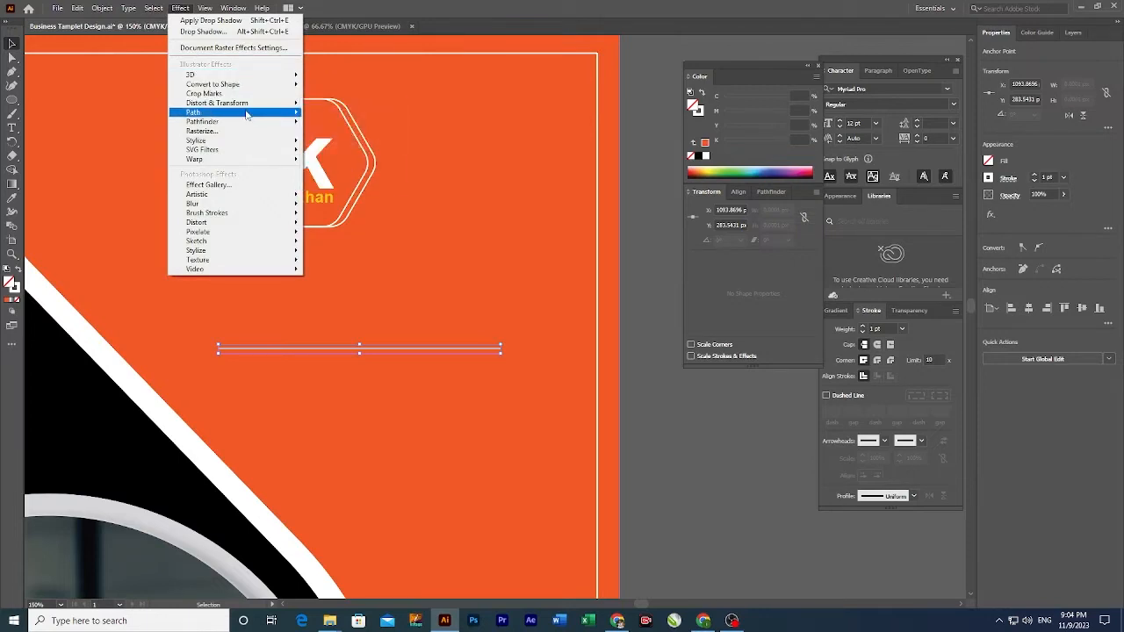
{"action": "mouse_move", "coordinate": [251, 105]}
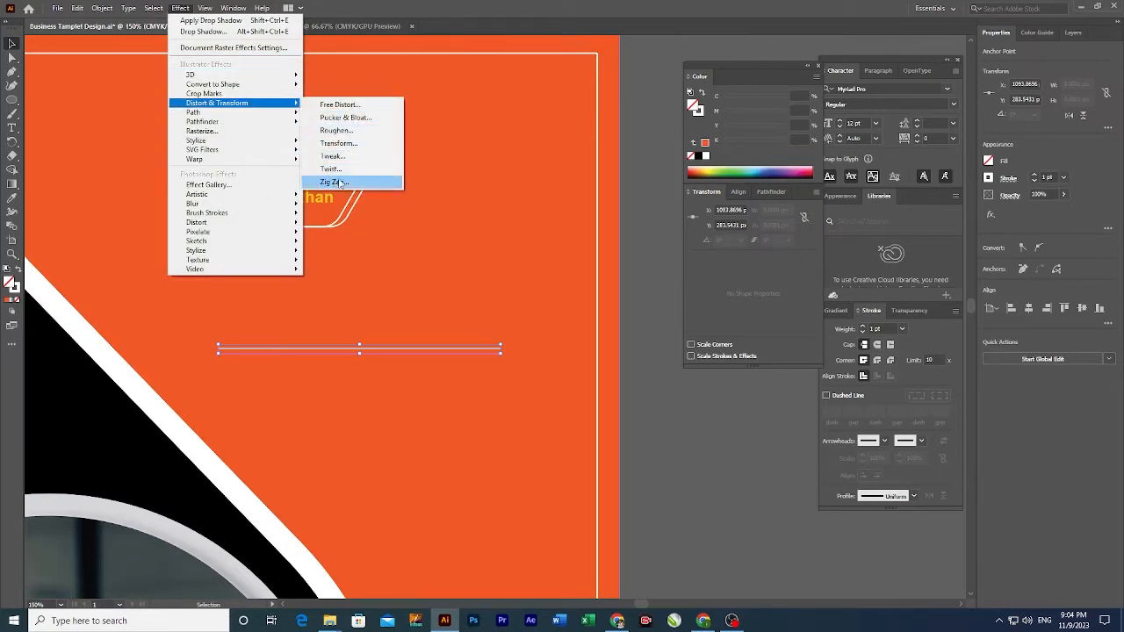
{"action": "left_click", "coordinate": [333, 182]}
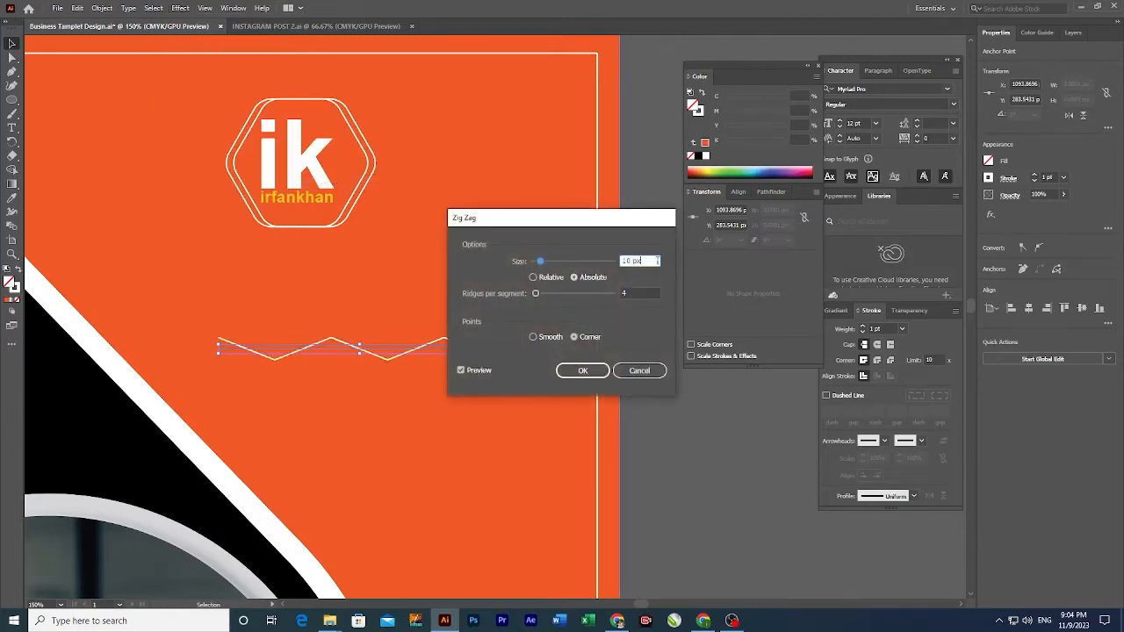
{"action": "key", "text": "Up"}
{"action": "key", "text": "Up"}
{"action": "key", "text": "Down"}
{"action": "key", "text": "Down"}
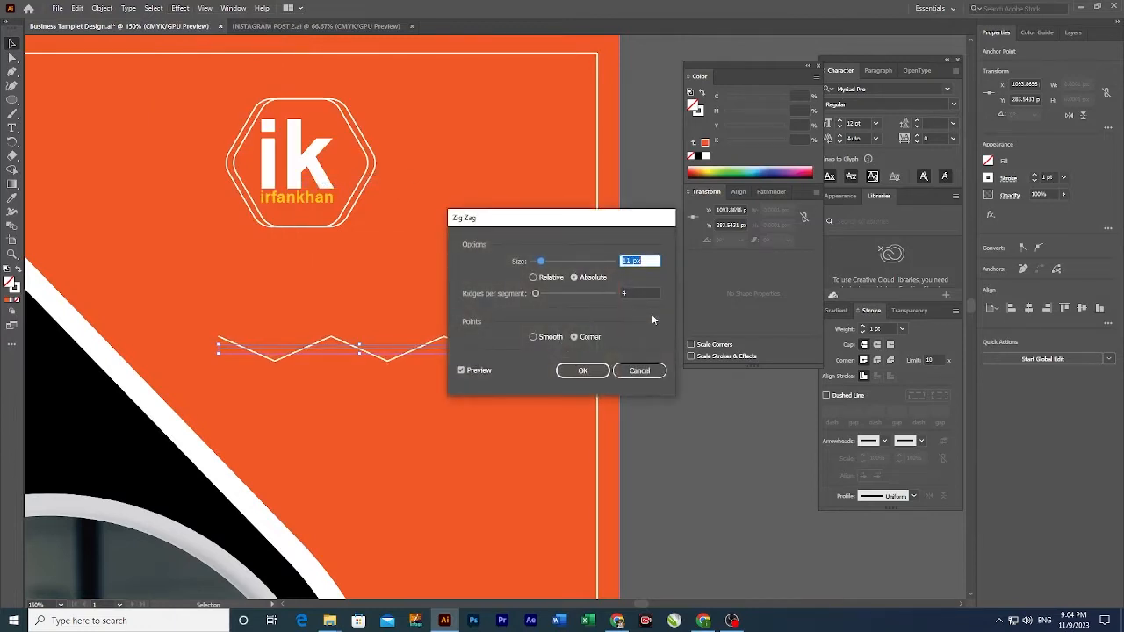
Step: Apply the Zig Zag effect with a 3 px absolute size, 22 ridges per segment and smooth points
{"action": "left_click_drag", "start_coordinate": [535, 294], "coordinate": [551, 296]}
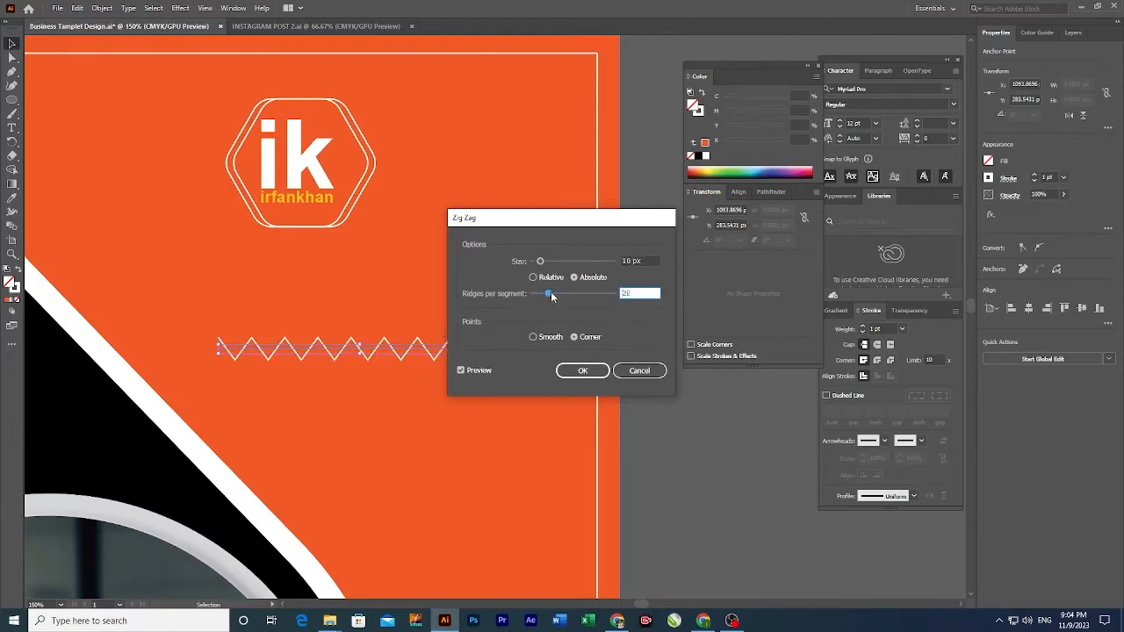
{"action": "left_click_drag", "start_coordinate": [552, 296], "coordinate": [550, 293]}
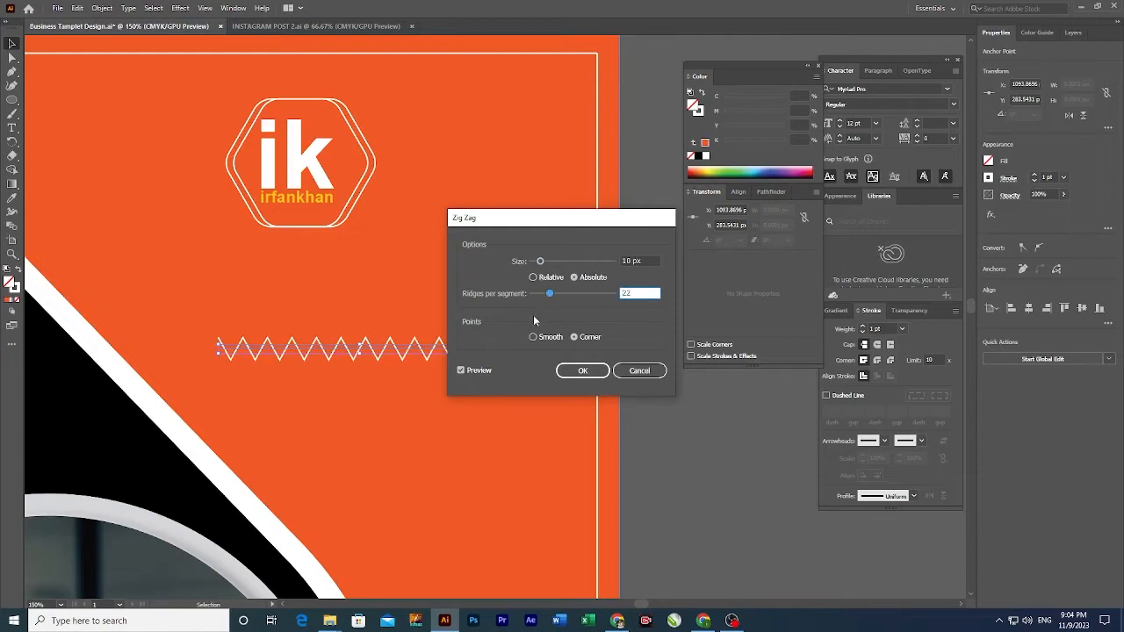
{"action": "left_click", "coordinate": [532, 338]}
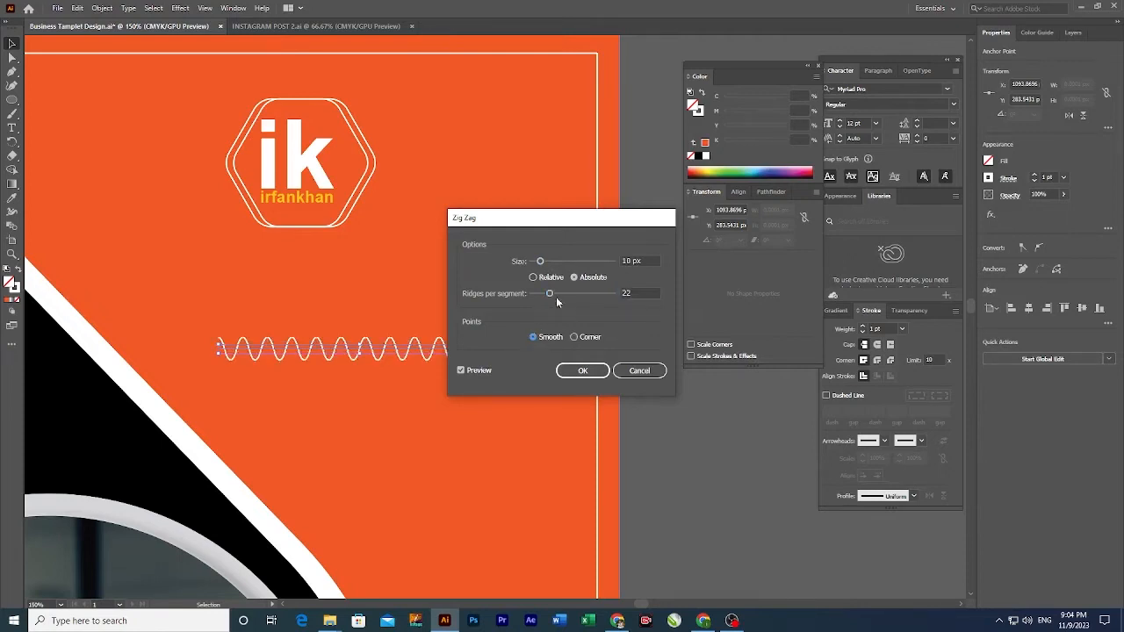
{"action": "left_click_drag", "start_coordinate": [550, 293], "coordinate": [651, 207]}
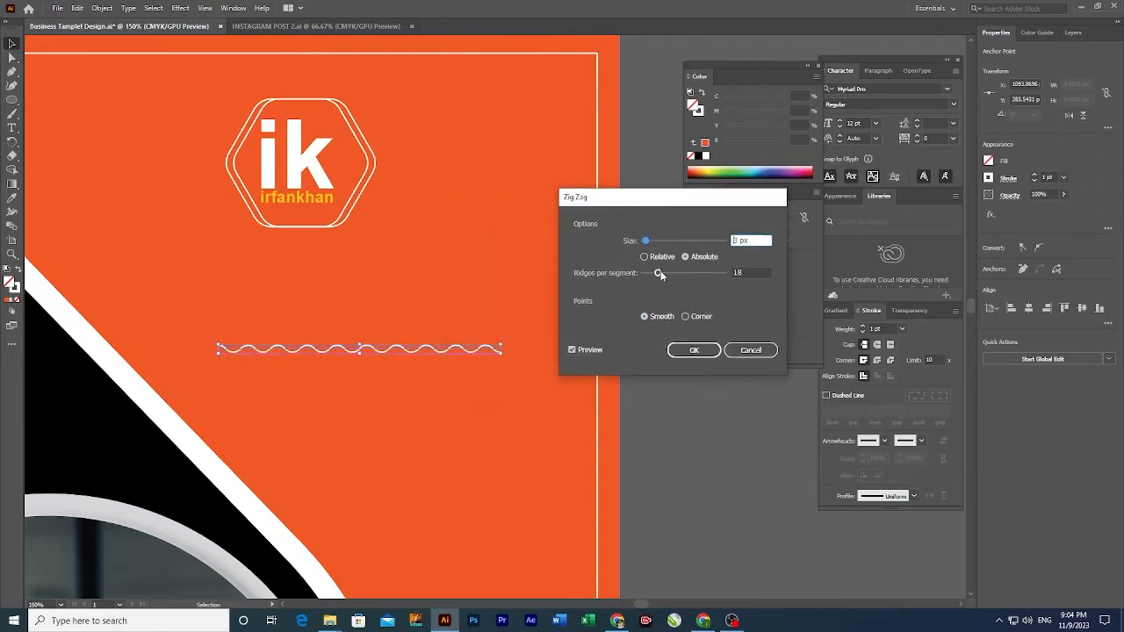
{"action": "left_click_drag", "start_coordinate": [659, 270], "coordinate": [664, 274]}
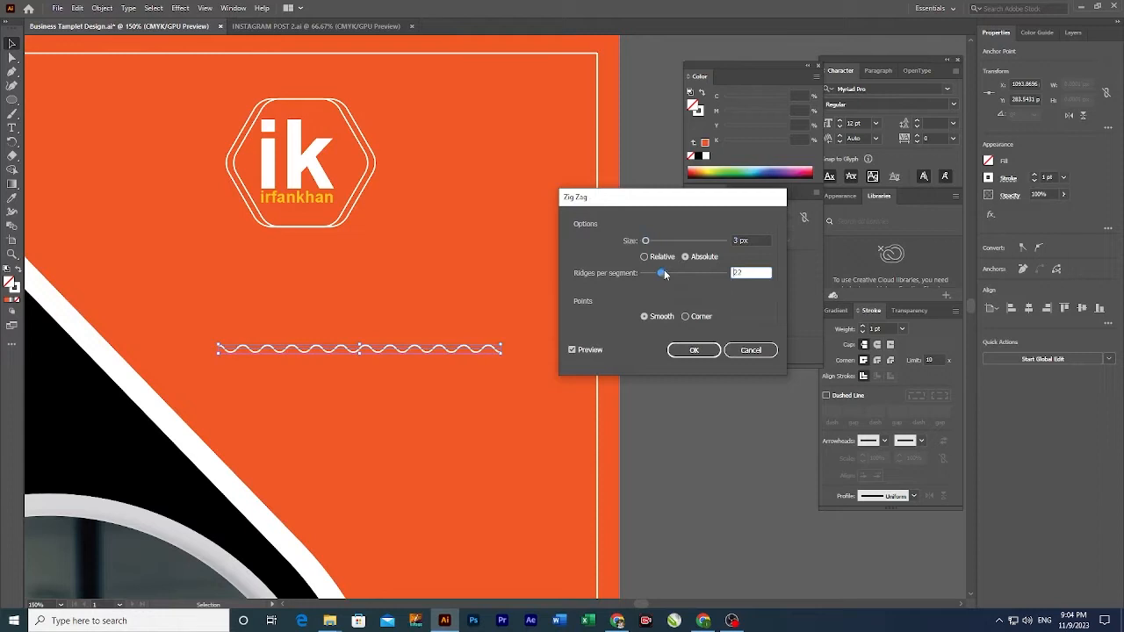
{"action": "left_click", "coordinate": [706, 352]}
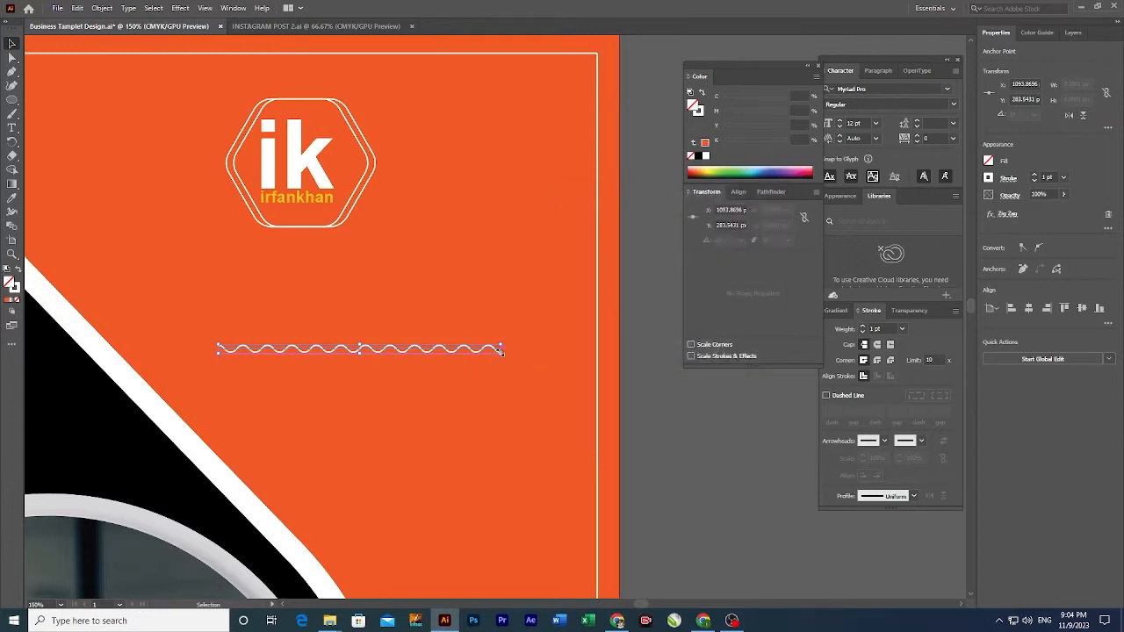
Step: Shorten the wavy line to about 200 px wide and stack two copies below it, spaced about 13 px apart
{"action": "left_click_drag", "start_coordinate": [500, 350], "coordinate": [444, 350]}
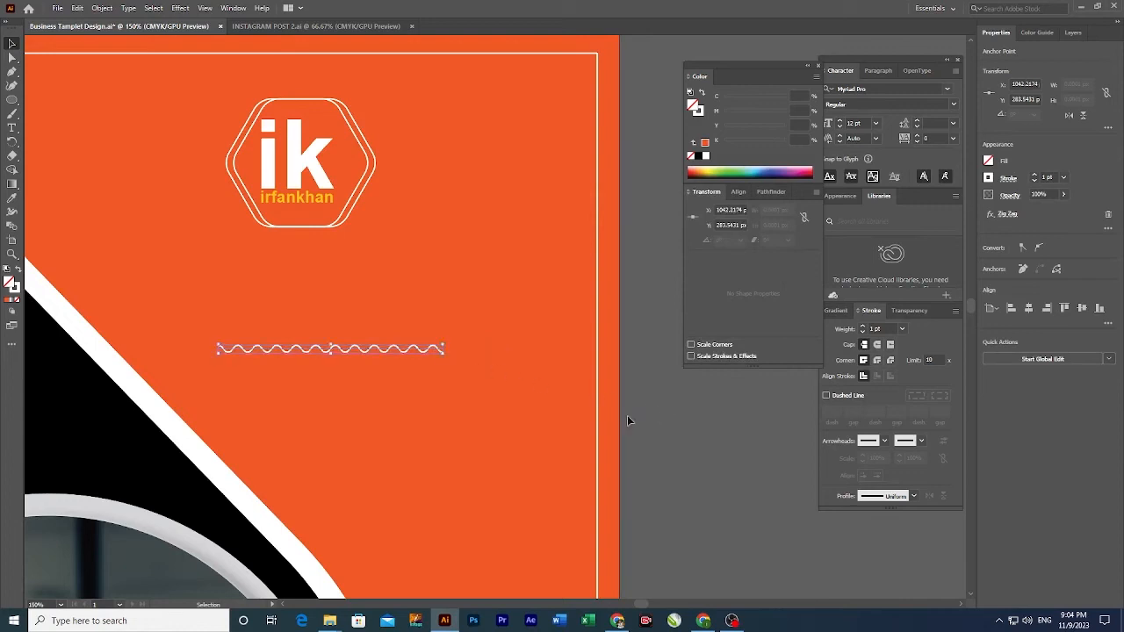
{"action": "left_click_drag", "start_coordinate": [449, 409], "coordinate": [481, 375]}
{"action": "left_click_drag", "start_coordinate": [344, 315], "coordinate": [397, 326]}
{"action": "key", "text": "ctrl+d"}
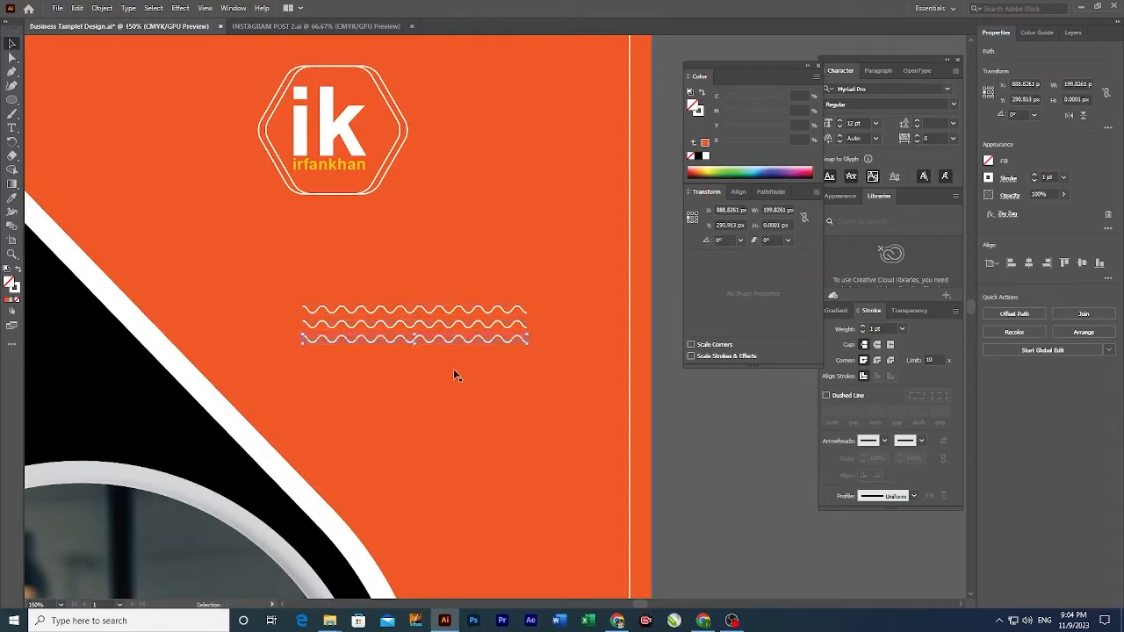
Step: Select the three wavy lines without the background shapes and group them
{"action": "key", "text": "ctrl+minus"}
{"action": "key", "text": "ctrl+minus"}
{"action": "key", "text": "ctrl+minus"}
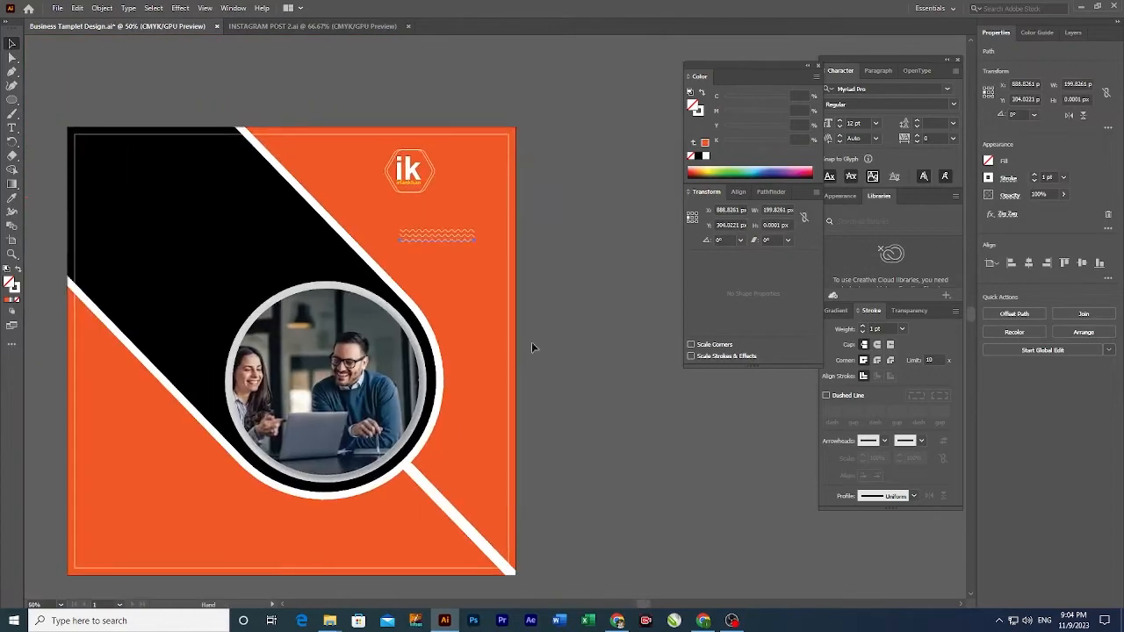
{"action": "left_click", "coordinate": [556, 294]}
{"action": "left_click", "coordinate": [428, 255]}
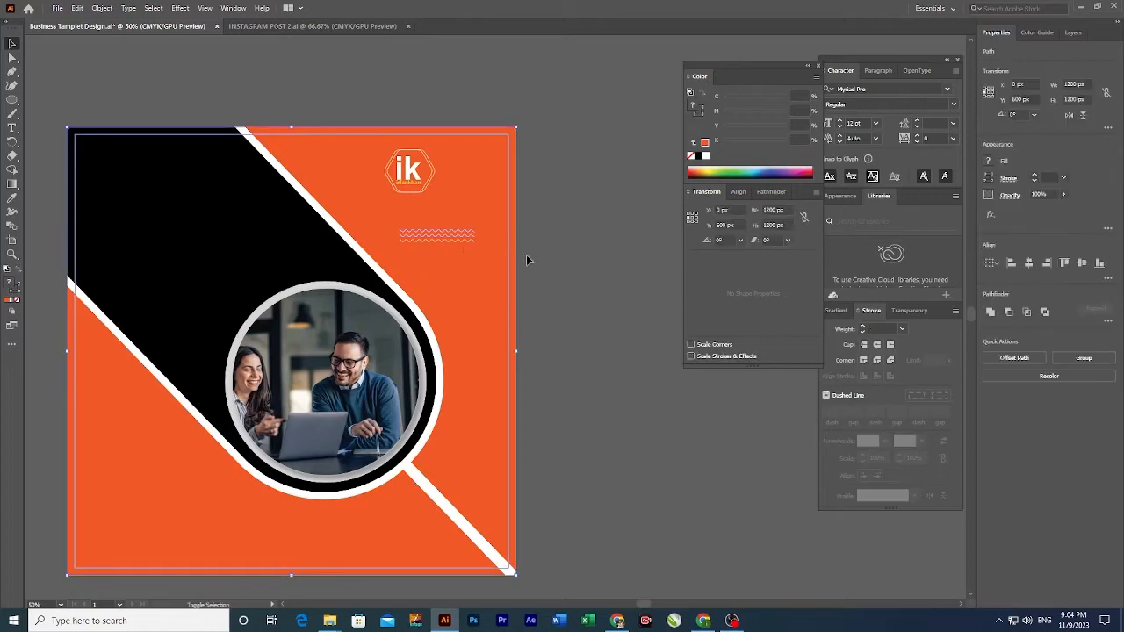
{"action": "left_click", "coordinate": [465, 236]}
{"action": "left_click", "coordinate": [548, 306]}
Step: Copy the wavy line group onto the black capsule beside the photo and set the copy's stroke to 30% black
{"action": "key", "text": "space"}
{"action": "left_click_drag", "start_coordinate": [381, 355], "coordinate": [534, 316]}
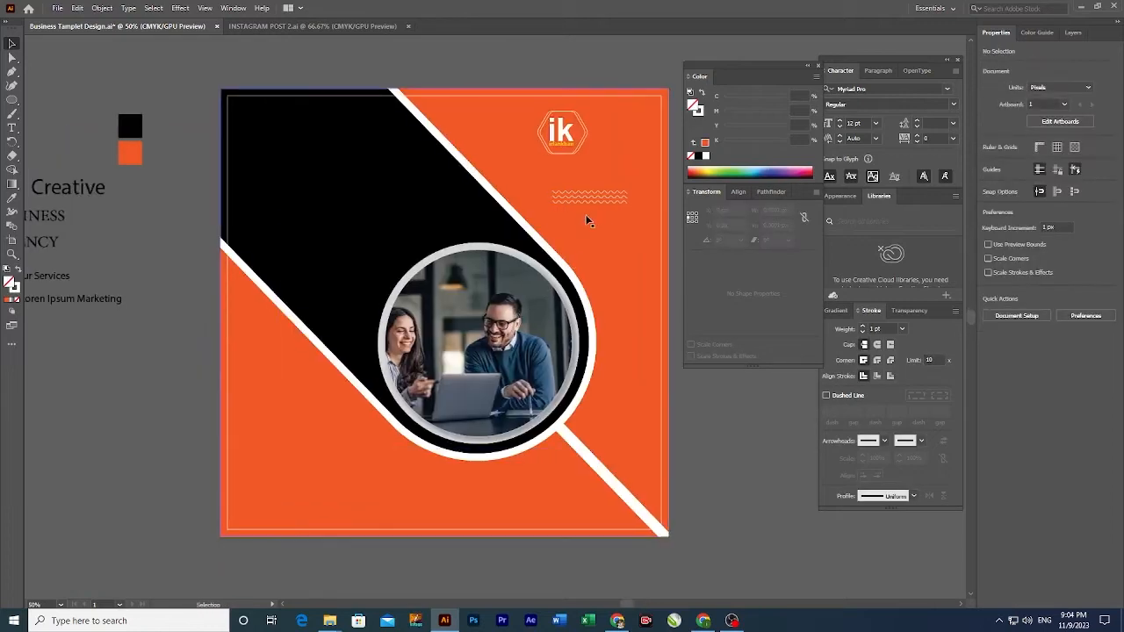
{"action": "left_click_drag", "start_coordinate": [591, 201], "coordinate": [346, 281]}
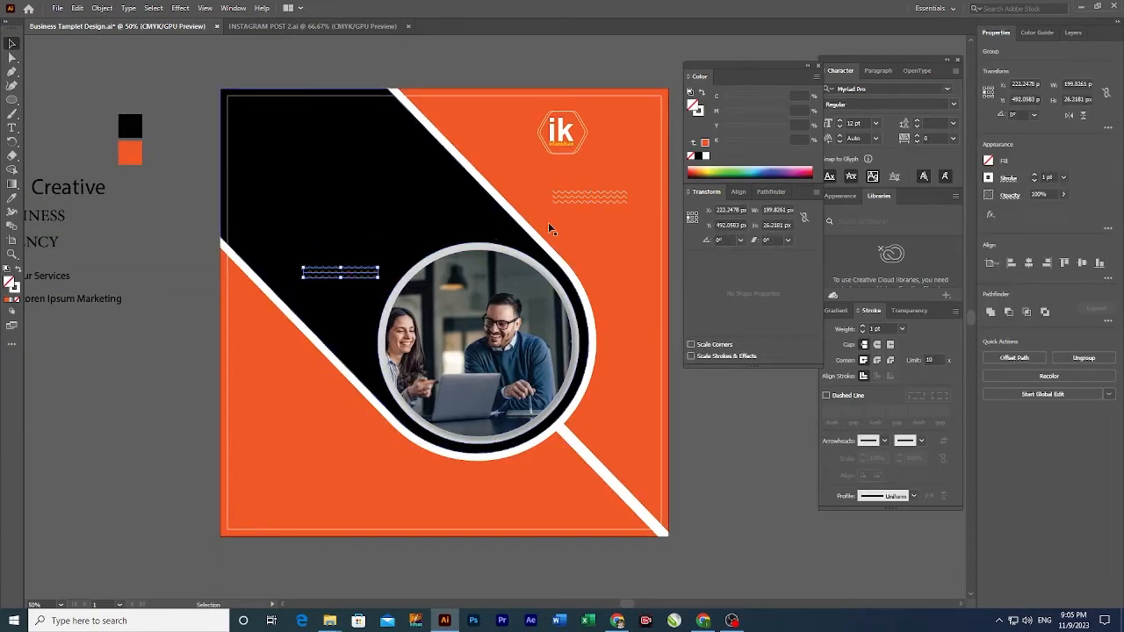
{"action": "left_click", "coordinate": [702, 114]}
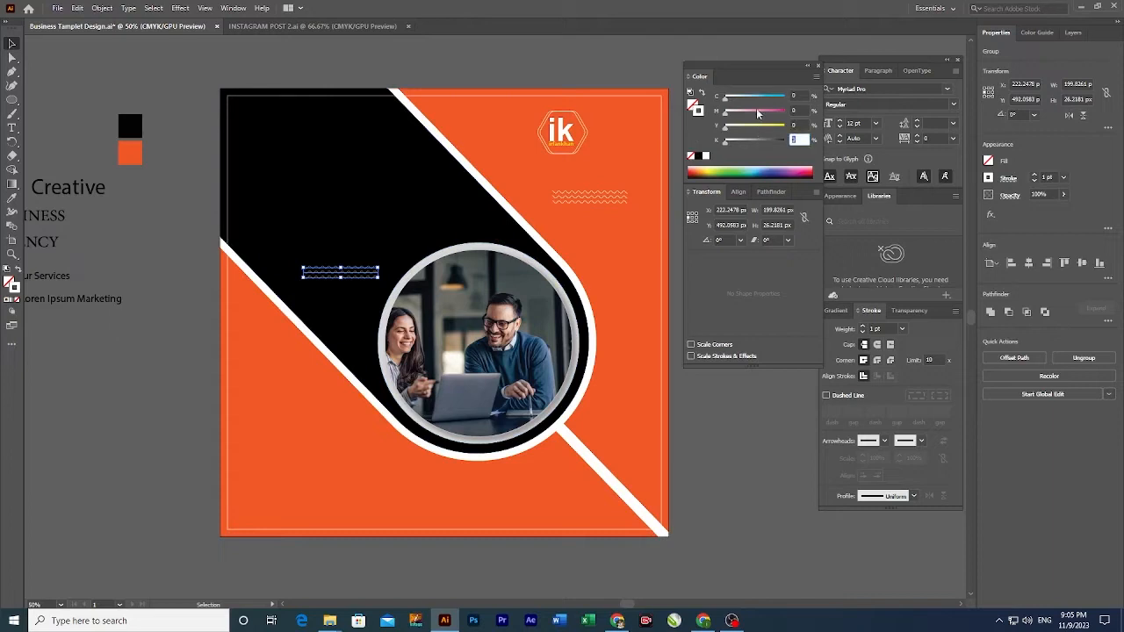
{"action": "key", "text": "Return"}
{"action": "left_click", "coordinate": [743, 476]}
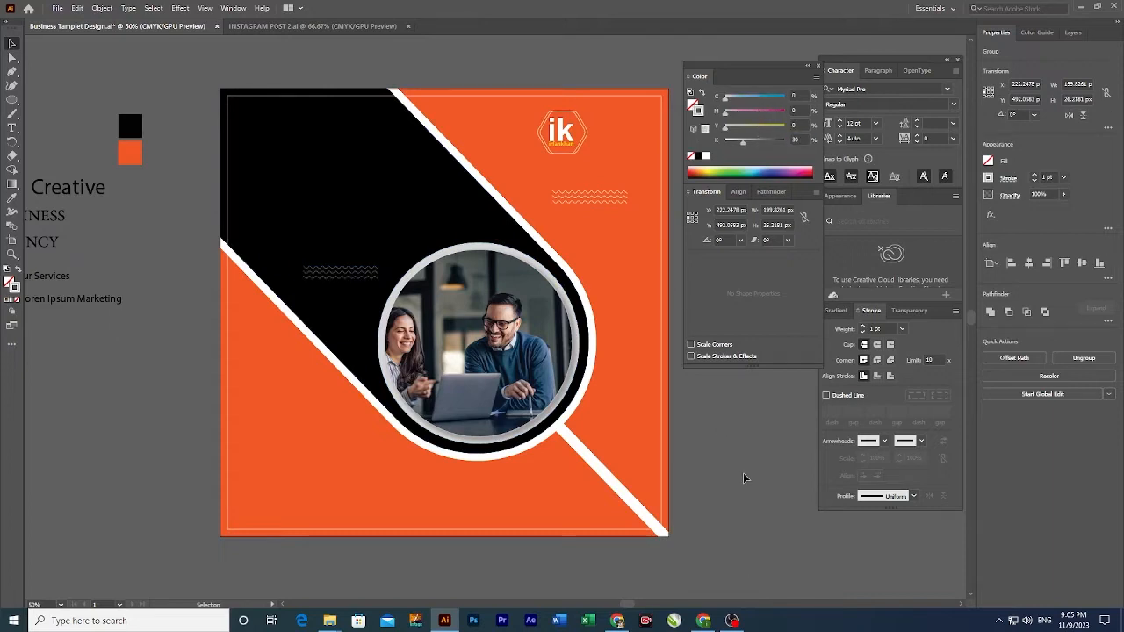
Step: Move the "Creative" text away from "BUSINESS AGENCY" and change its font to the handwritten Aurellio script
{"action": "left_click_drag", "start_coordinate": [365, 372], "coordinate": [380, 375]}
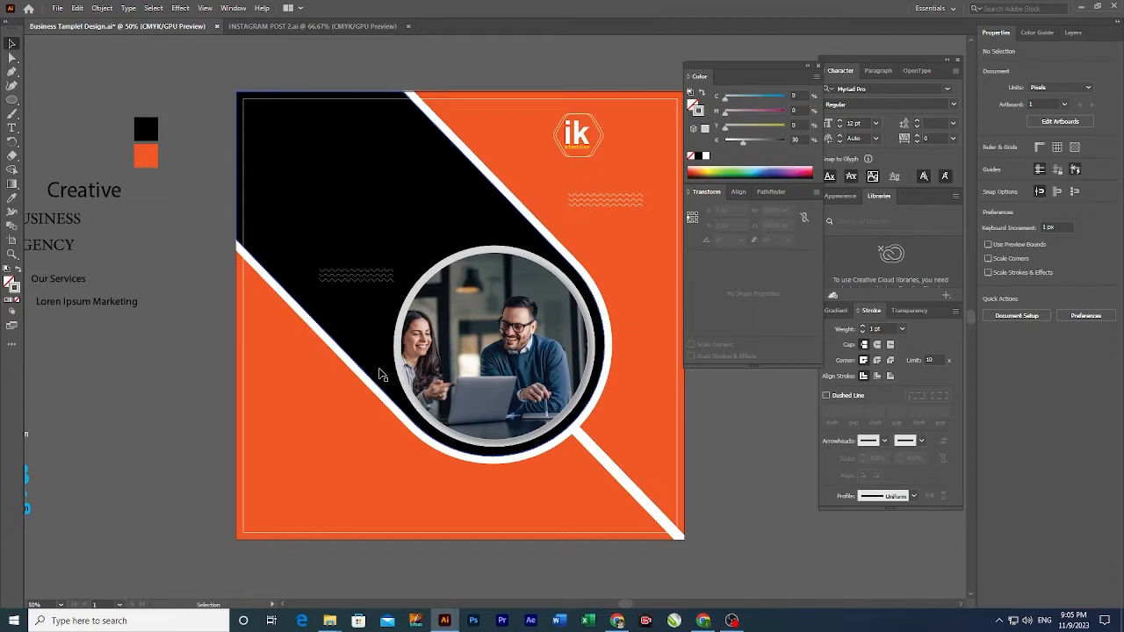
{"action": "scroll", "coordinate": [215, 325], "scroll_direction": "up", "scroll_amount": 3}
{"action": "scroll", "coordinate": [215, 325], "scroll_direction": "left", "scroll_amount": 3}
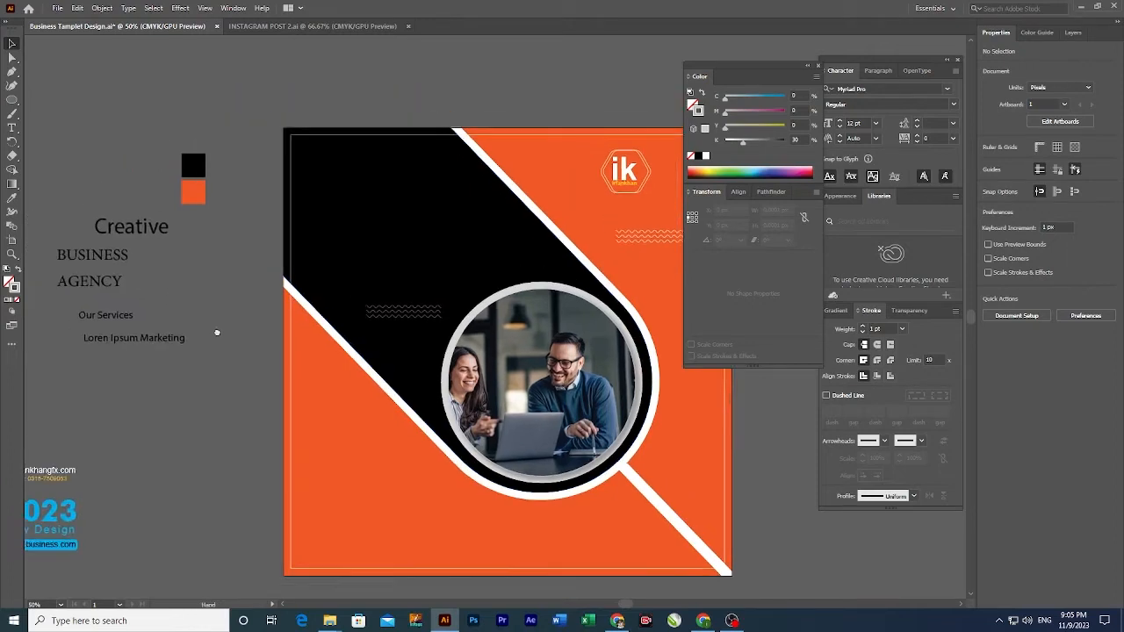
{"action": "left_click_drag", "start_coordinate": [173, 250], "coordinate": [236, 280]}
{"action": "left_click", "coordinate": [1106, 261]}
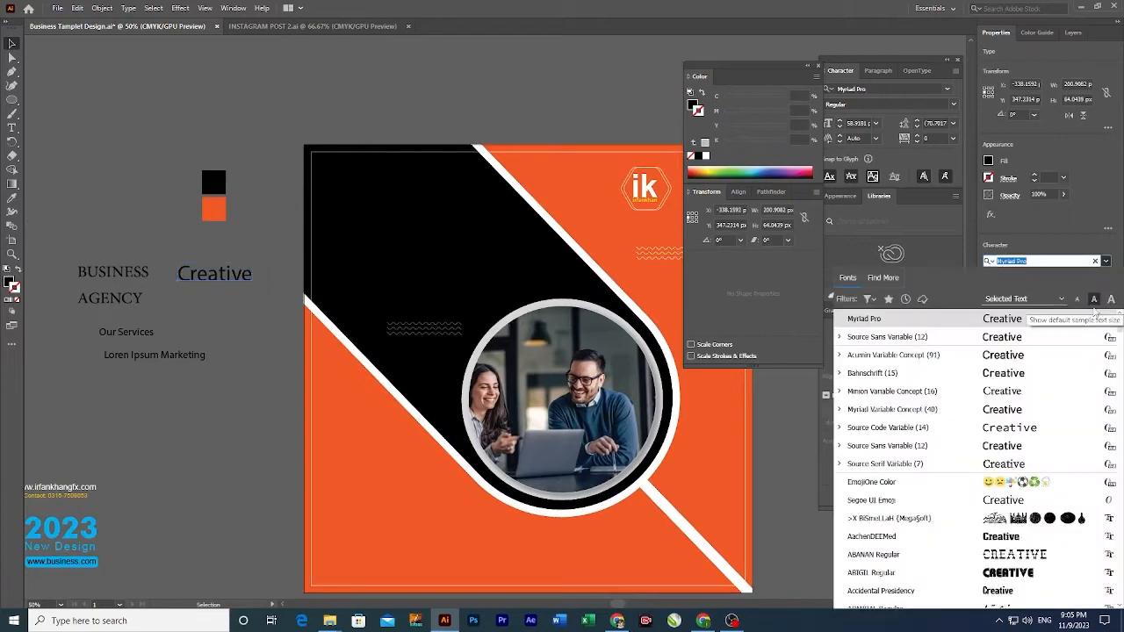
{"action": "scroll", "coordinate": [1037, 419], "scroll_direction": "down", "scroll_amount": 10}
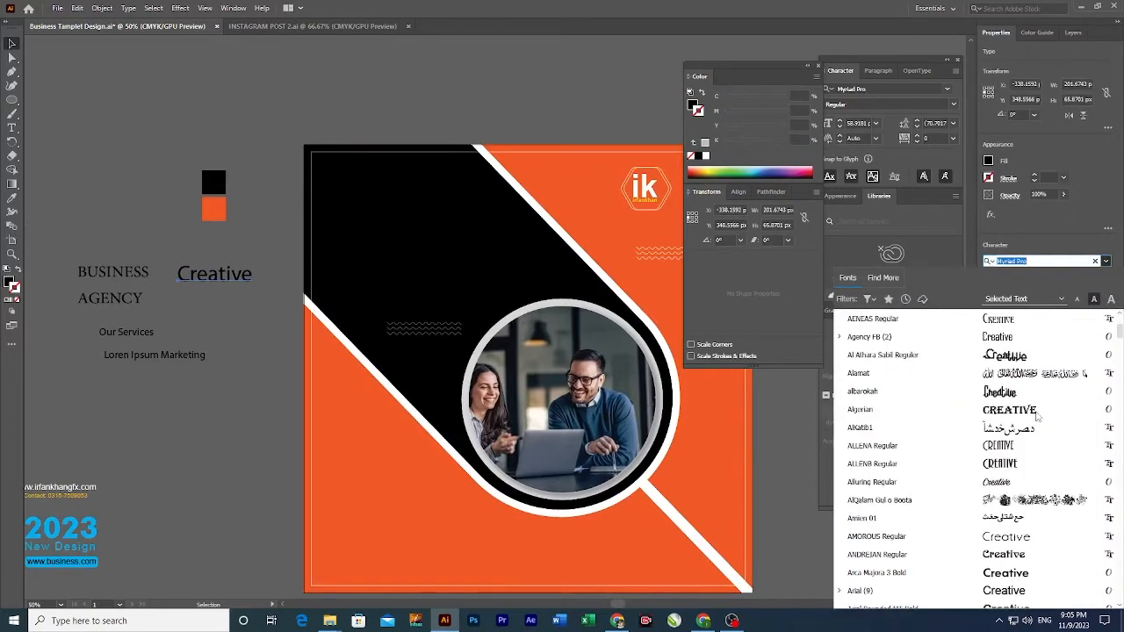
{"action": "scroll", "coordinate": [1029, 420], "scroll_direction": "down", "scroll_amount": 3}
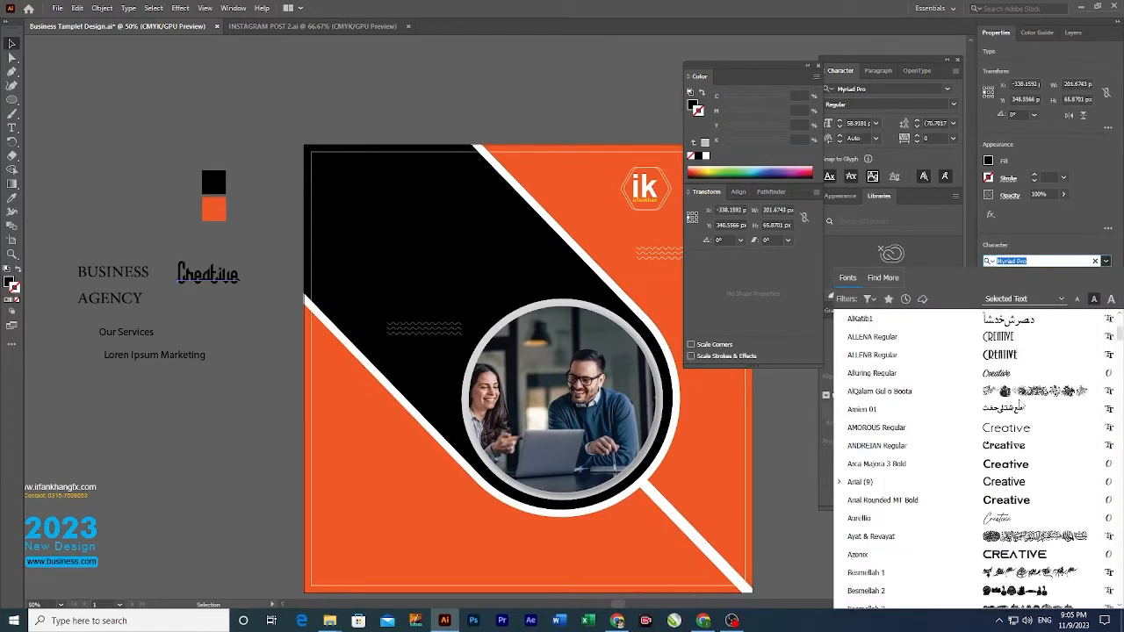
{"action": "left_click", "coordinate": [1016, 464]}
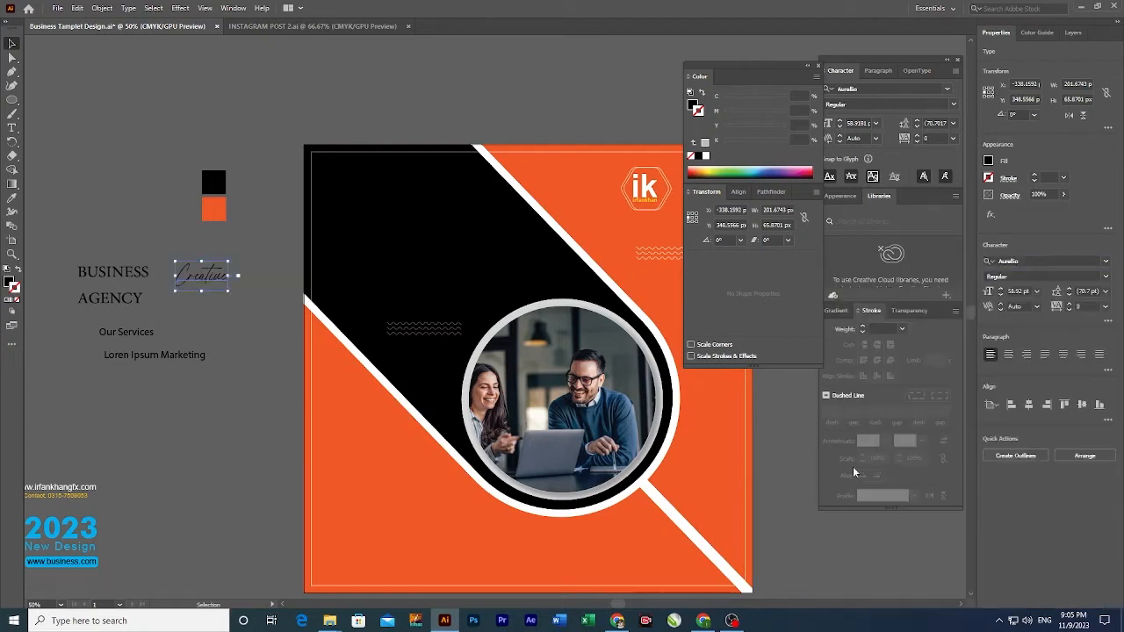
Step: Enlarge "Creative" to about 354 × 200 px, give it a white stroke, and place it in the capsule's upper black area
{"action": "left_click_drag", "start_coordinate": [201, 290], "coordinate": [399, 219]}
{"action": "left_click", "coordinate": [705, 156]}
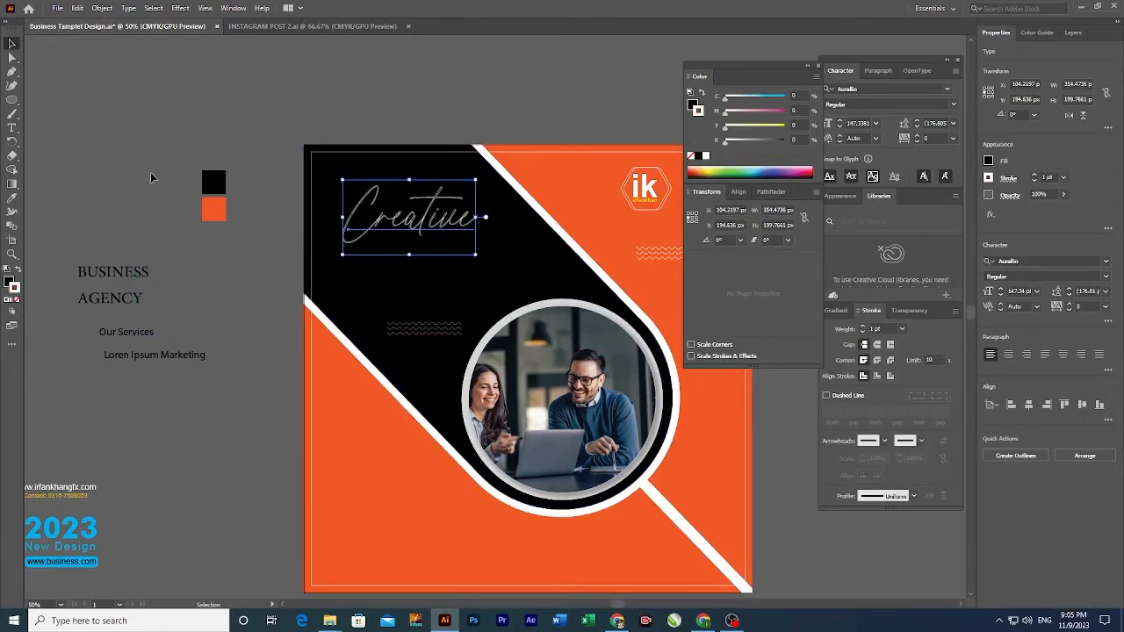
{"action": "left_click", "coordinate": [180, 208]}
{"action": "scroll", "coordinate": [171, 189], "scroll_direction": "up", "scroll_amount": 1}
{"action": "left_click_drag", "start_coordinate": [440, 273], "coordinate": [291, 279]}
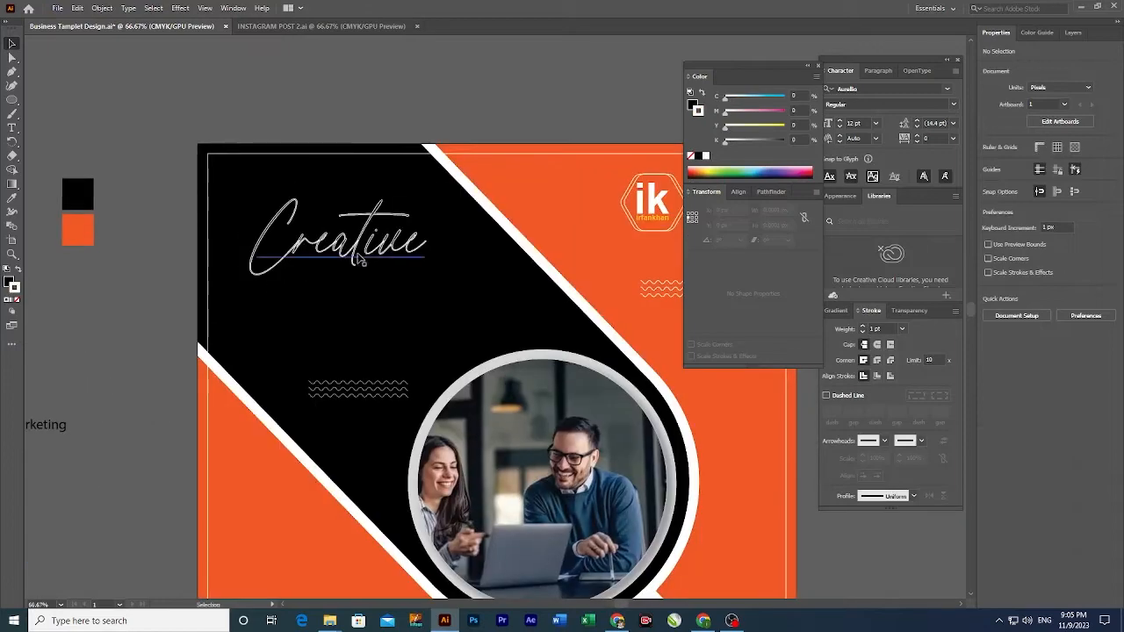
{"action": "left_click", "coordinate": [311, 274]}
Step: Place "BUSINESS AGENCY" directly below "Creative", outline it in white, and enlarge it to about 276 × 211 px
{"action": "scroll", "coordinate": [356, 316], "scroll_direction": "down", "scroll_amount": 2}
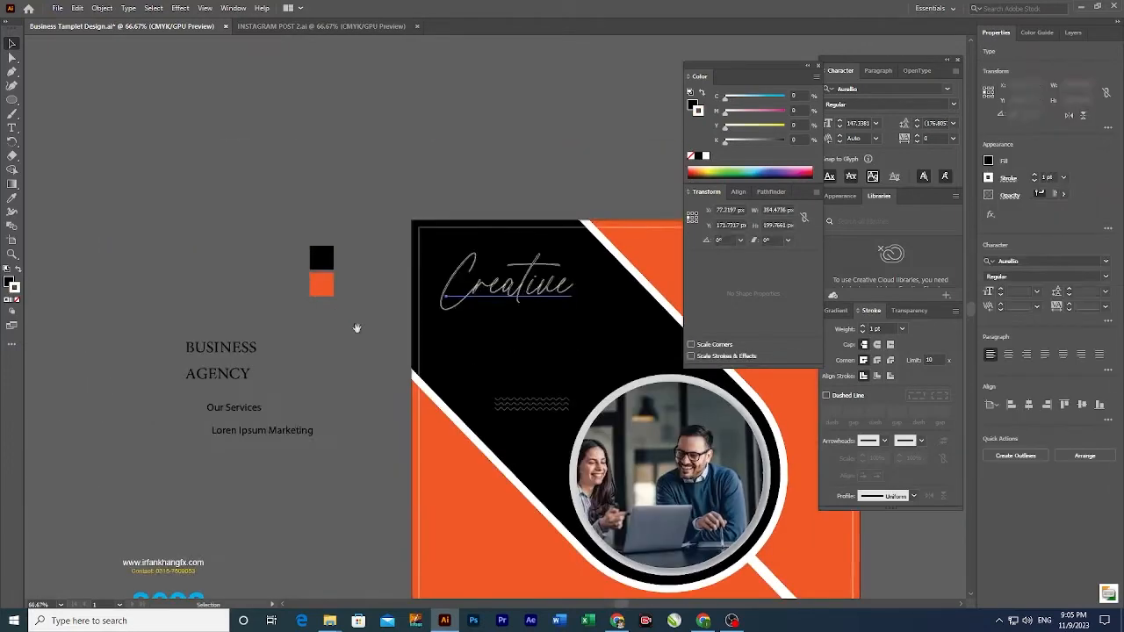
{"action": "scroll", "coordinate": [281, 272], "scroll_direction": "up", "scroll_amount": 1}
{"action": "left_click_drag", "start_coordinate": [223, 285], "coordinate": [478, 270]}
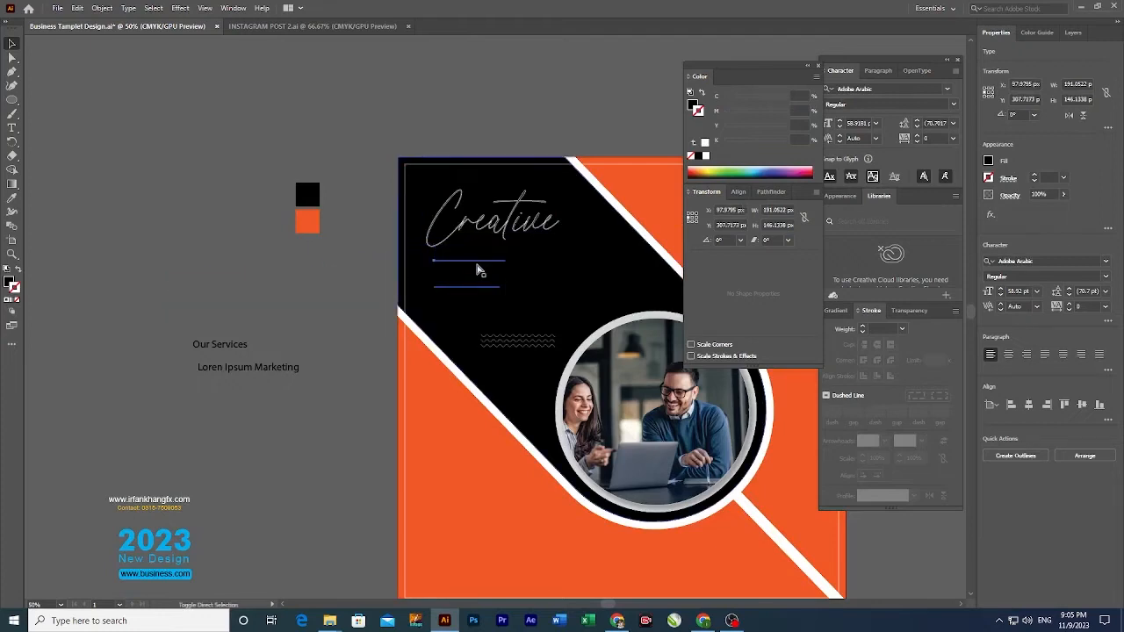
{"action": "scroll", "coordinate": [567, 341], "scroll_direction": "up", "scroll_amount": 1}
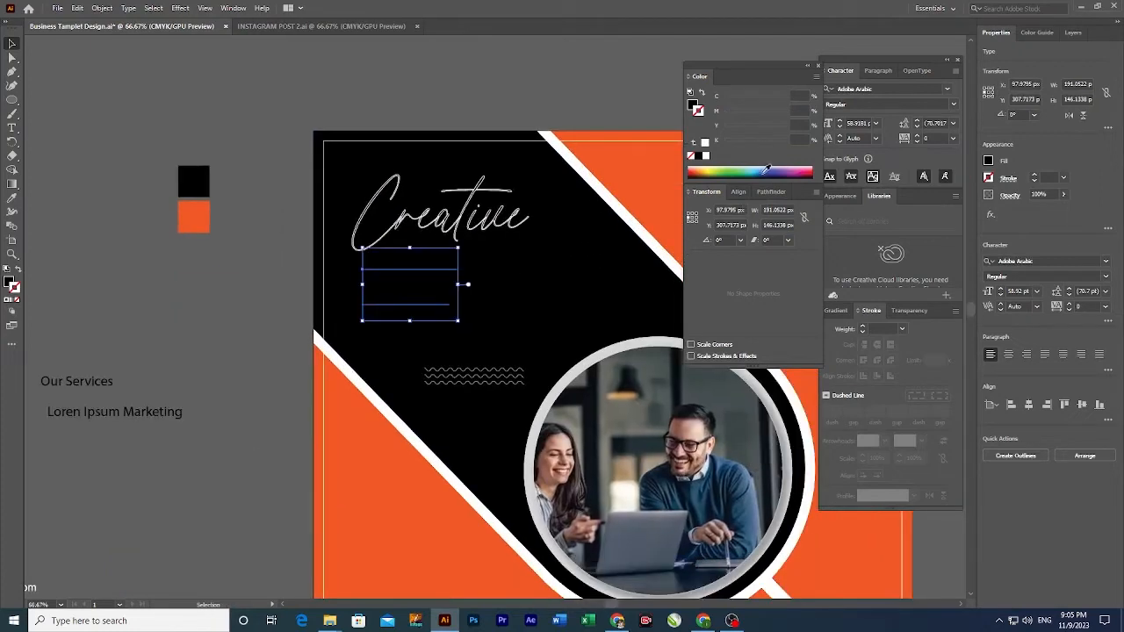
{"action": "left_click", "coordinate": [705, 156]}
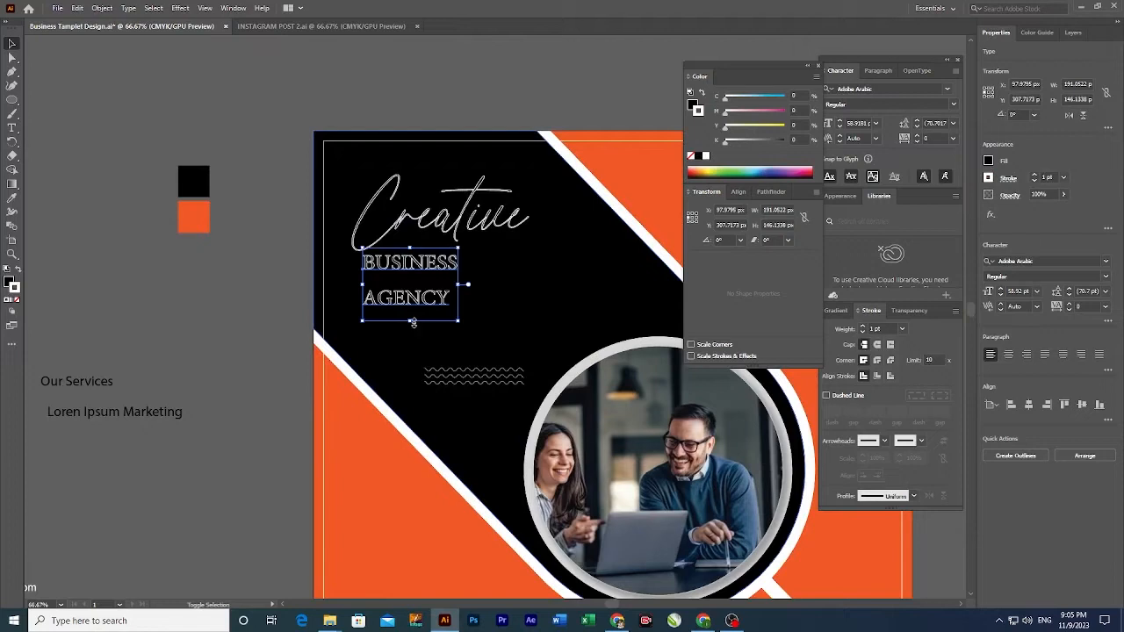
{"action": "left_click_drag", "start_coordinate": [412, 322], "coordinate": [410, 353]}
{"action": "left_click_drag", "start_coordinate": [425, 280], "coordinate": [439, 281]}
Step: Remove the stroke from "BUSINESS AGENCY" and fill the text with white
{"action": "left_click", "coordinate": [691, 156]}
{"action": "left_click", "coordinate": [691, 106]}
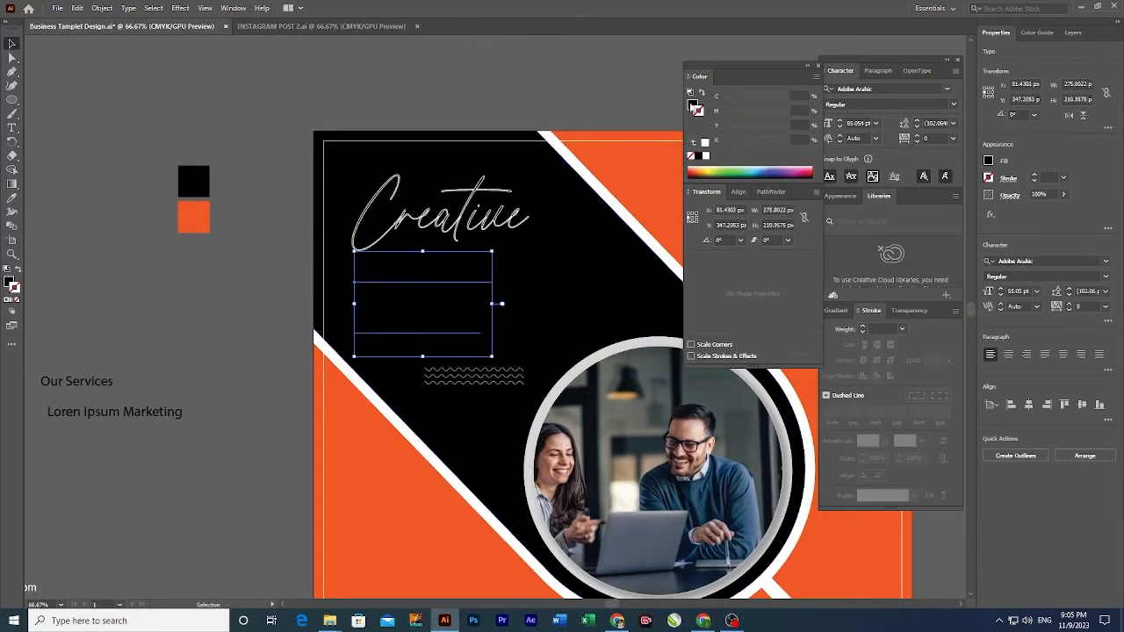
{"action": "left_click", "coordinate": [705, 156]}
{"action": "left_click", "coordinate": [254, 316]}
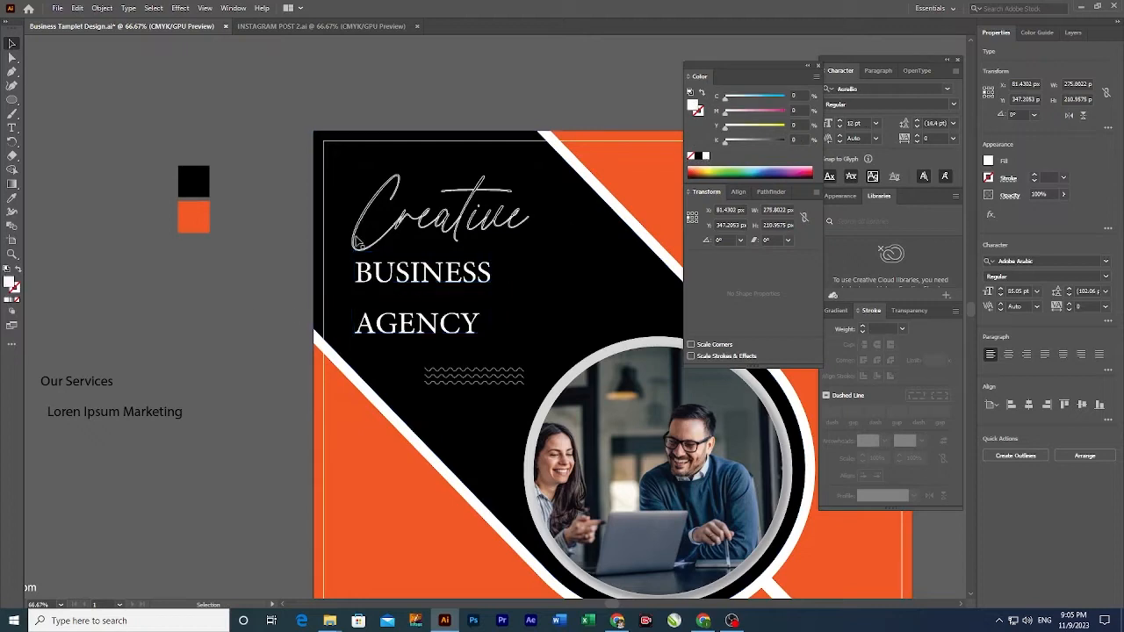
Step: Remove the stroke from the "Creative" text and give it a white fill
{"action": "left_click", "coordinate": [411, 222]}
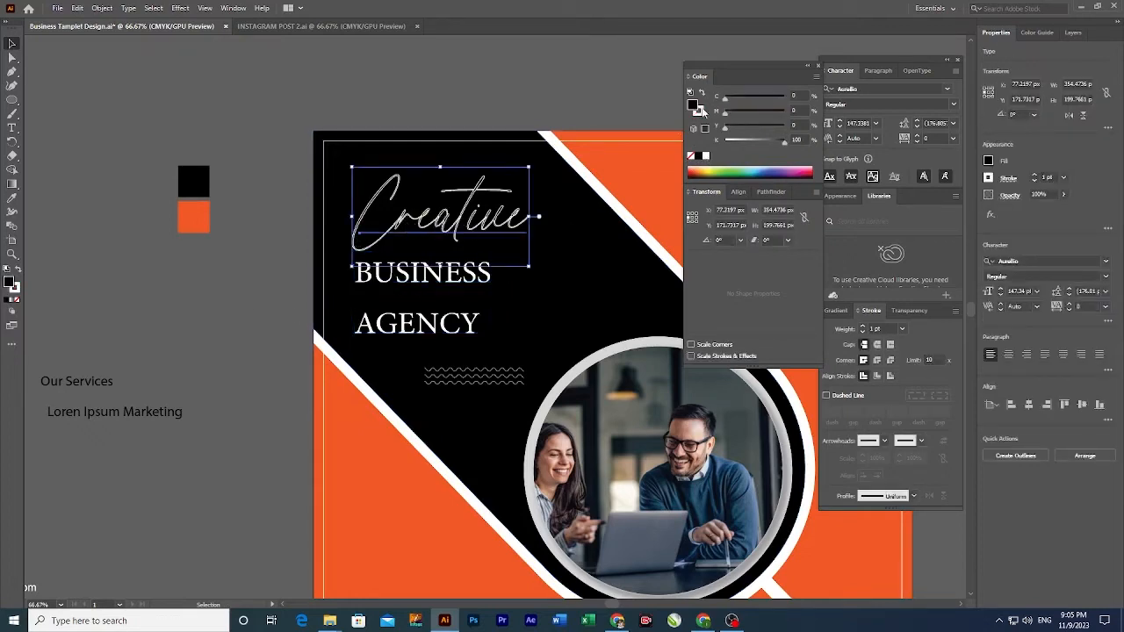
{"action": "left_click", "coordinate": [691, 157]}
{"action": "left_click", "coordinate": [693, 106]}
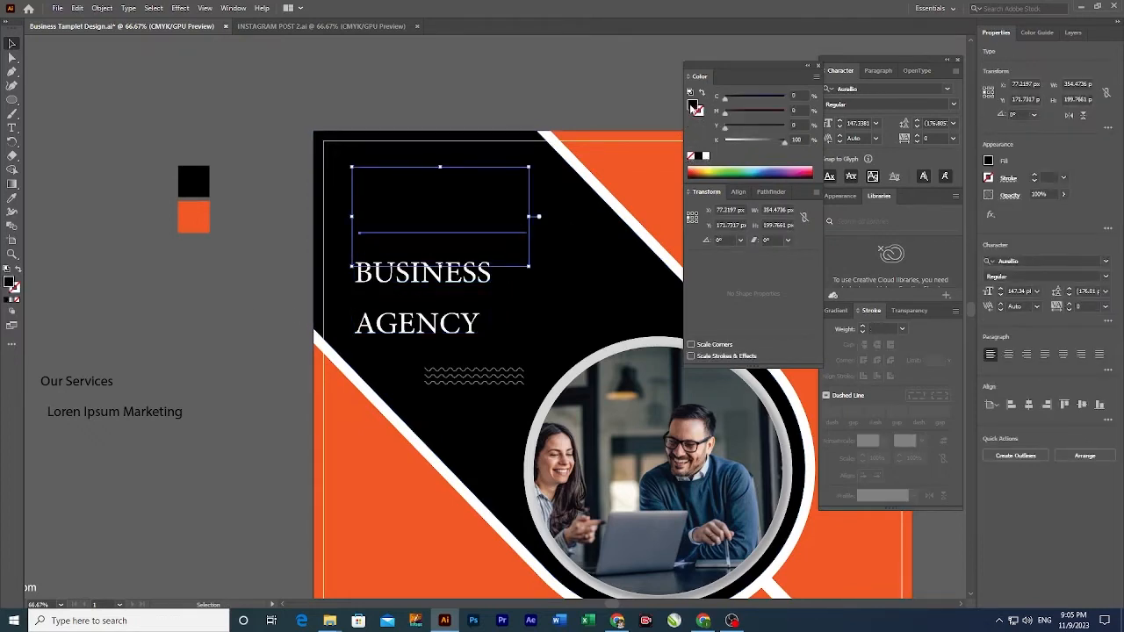
{"action": "left_click", "coordinate": [705, 156]}
{"action": "left_click", "coordinate": [231, 286]}
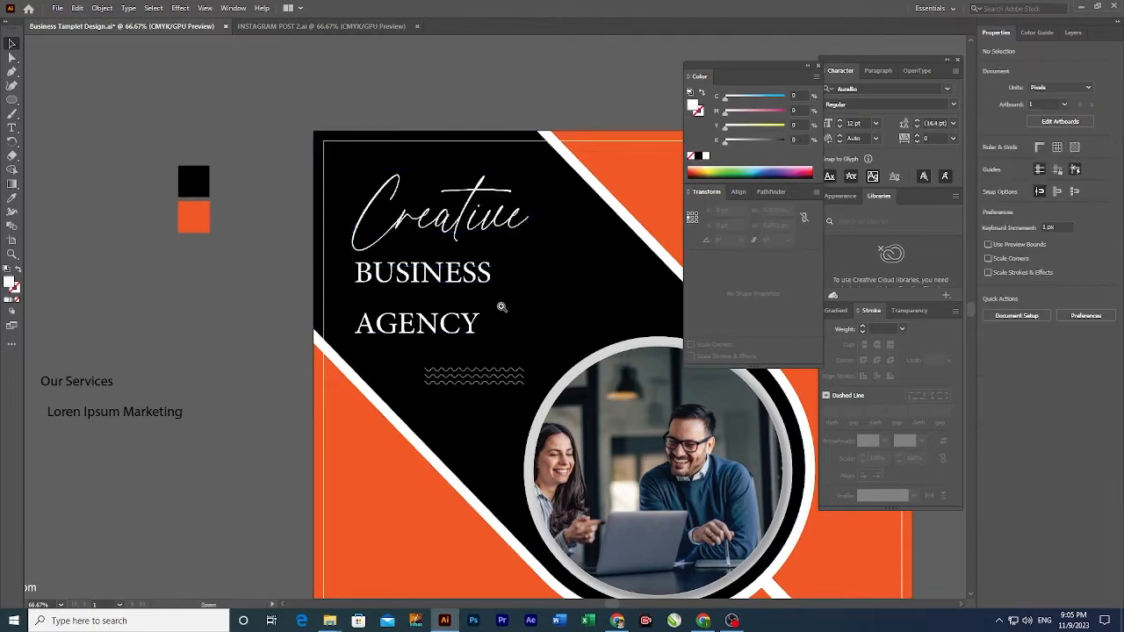
Step: Shift "BUSINESS AGENCY" slightly right to about X 104 px and set its font to Futura Md BT Bold
{"action": "key", "text": "ctrl+1"}
{"action": "left_click_drag", "start_coordinate": [414, 258], "coordinate": [428, 219]}
{"action": "left_click", "coordinate": [419, 237]}
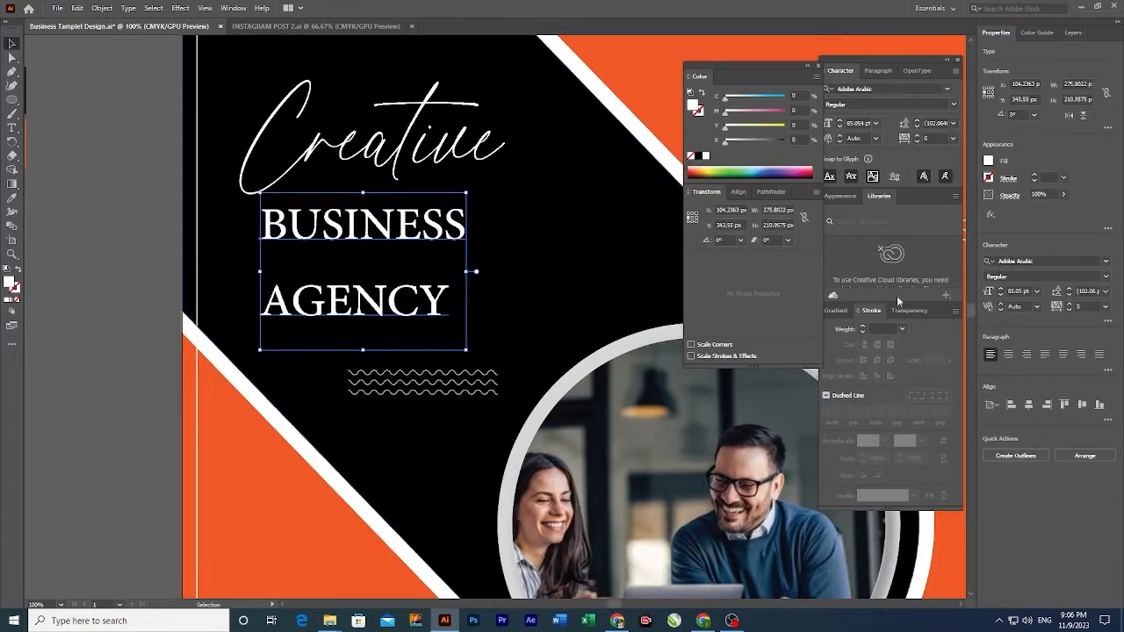
{"action": "left_click", "coordinate": [1050, 262]}
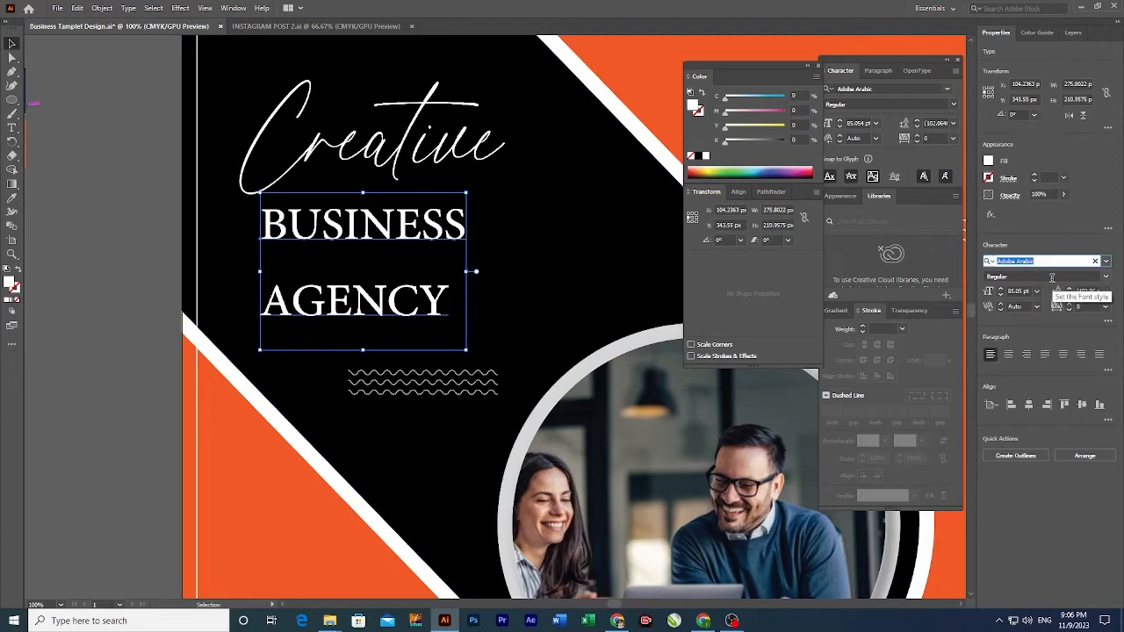
{"action": "type", "text": "Fut"}
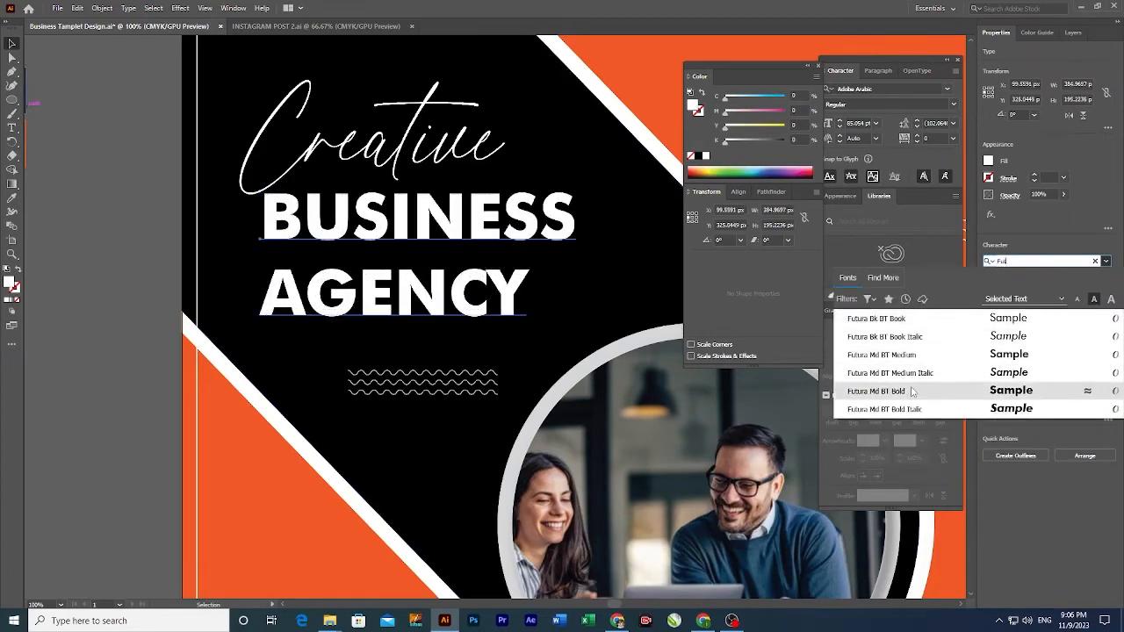
{"action": "left_click", "coordinate": [911, 391]}
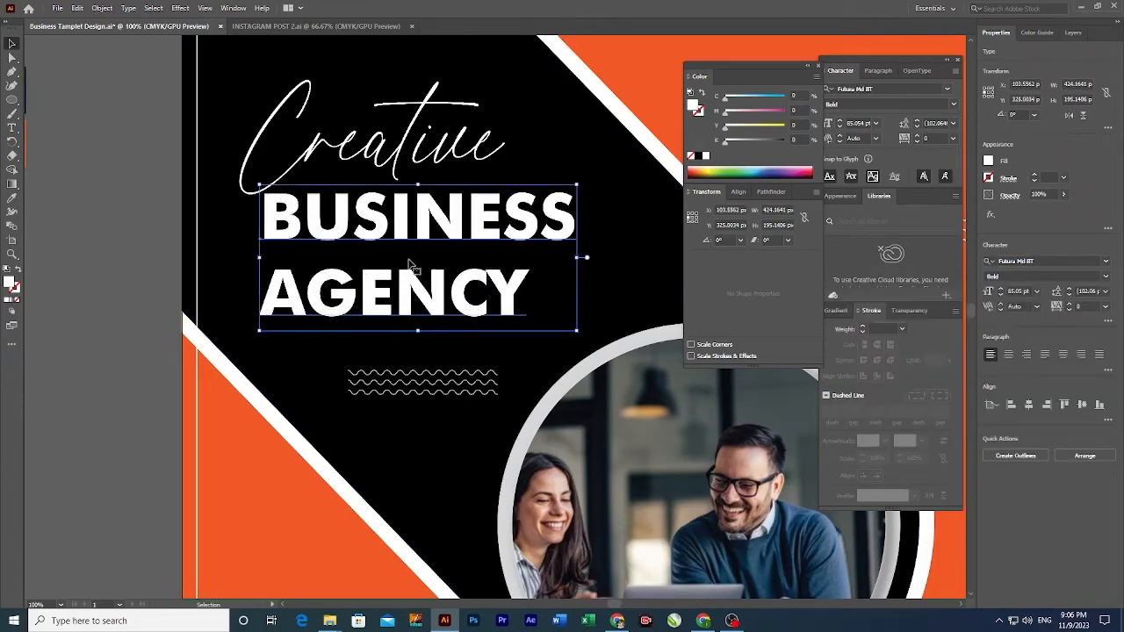
Step: Move "BUSINESS AGENCY" to about X 90 px, Y 341 px and set the word "AGENCY" to the Medium style
{"action": "left_click_drag", "start_coordinate": [405, 230], "coordinate": [409, 257]}
{"action": "double_click", "coordinate": [355, 307]}
{"action": "double_click", "coordinate": [355, 306]}
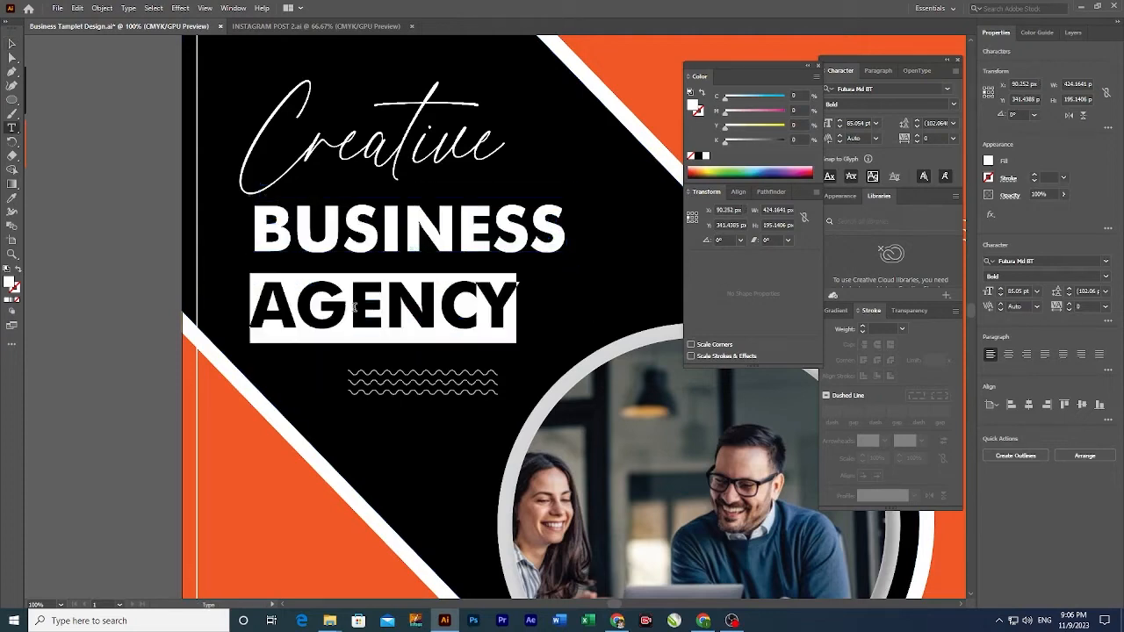
{"action": "left_click", "coordinate": [1105, 277]}
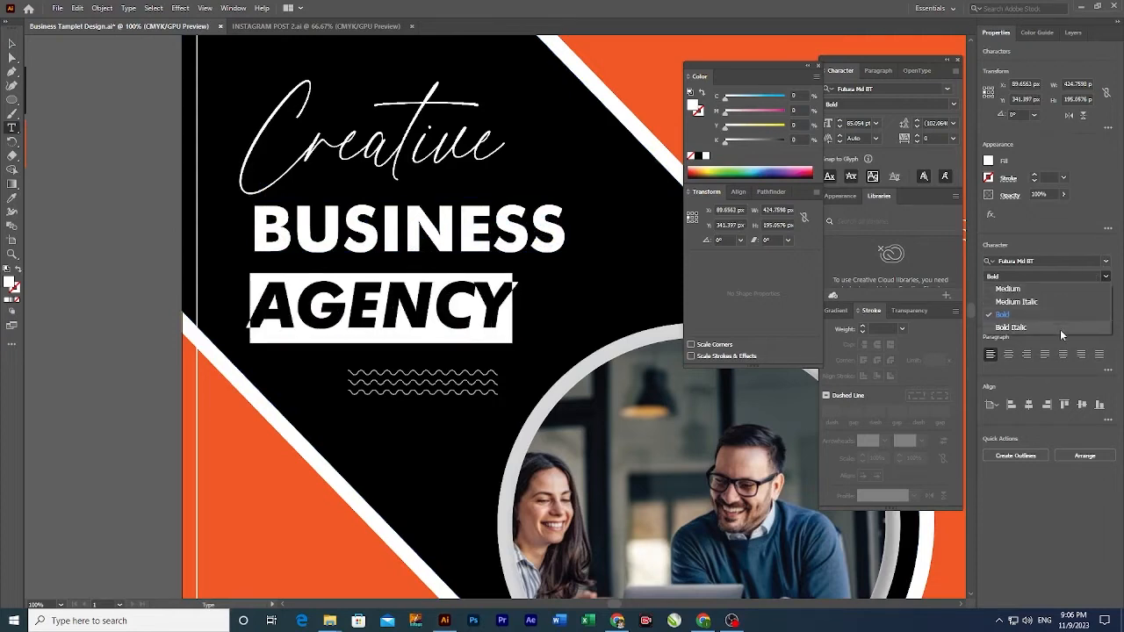
{"action": "left_click", "coordinate": [1047, 285]}
Step: Tighten the leading of the whole "BUSINESS AGENCY" text to 71 pt
{"action": "left_click", "coordinate": [357, 284], "text": "ctrl"}
{"action": "key", "text": "ctrl+a"}
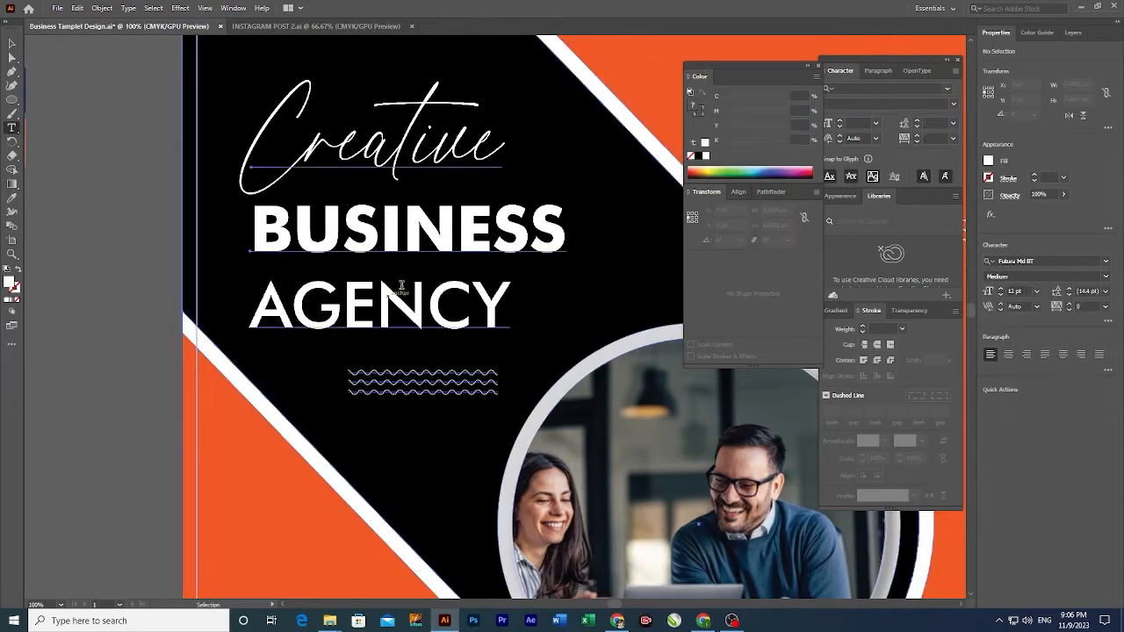
{"action": "left_click", "coordinate": [418, 297]}
{"action": "key", "text": "ctrl+a"}
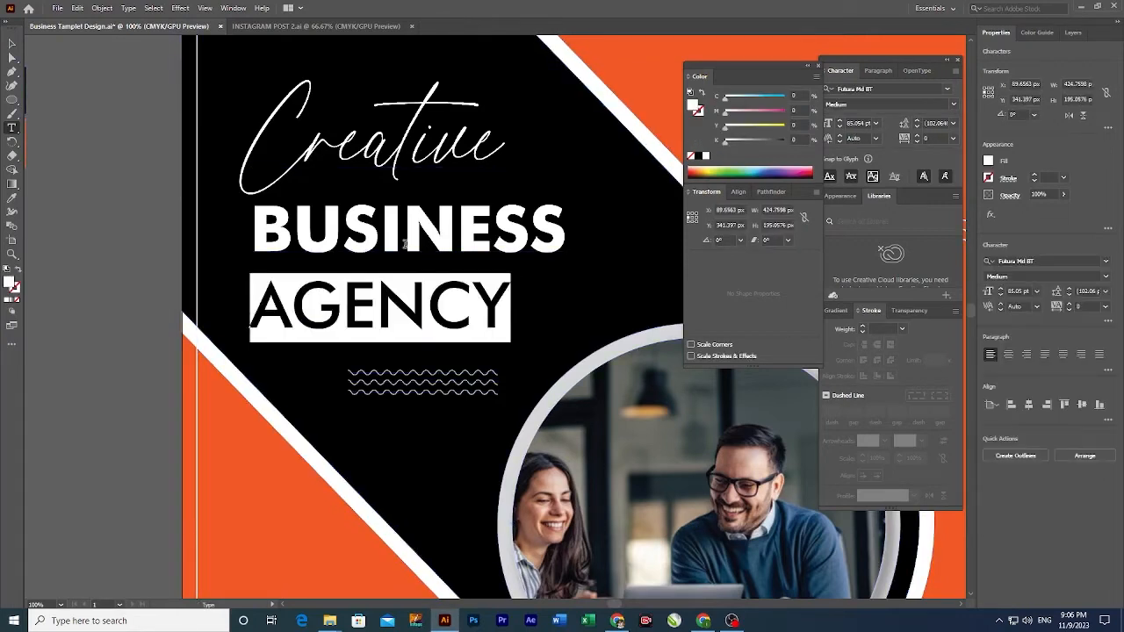
{"action": "left_click", "coordinate": [406, 246]}
{"action": "key", "text": "ctrl+a"}
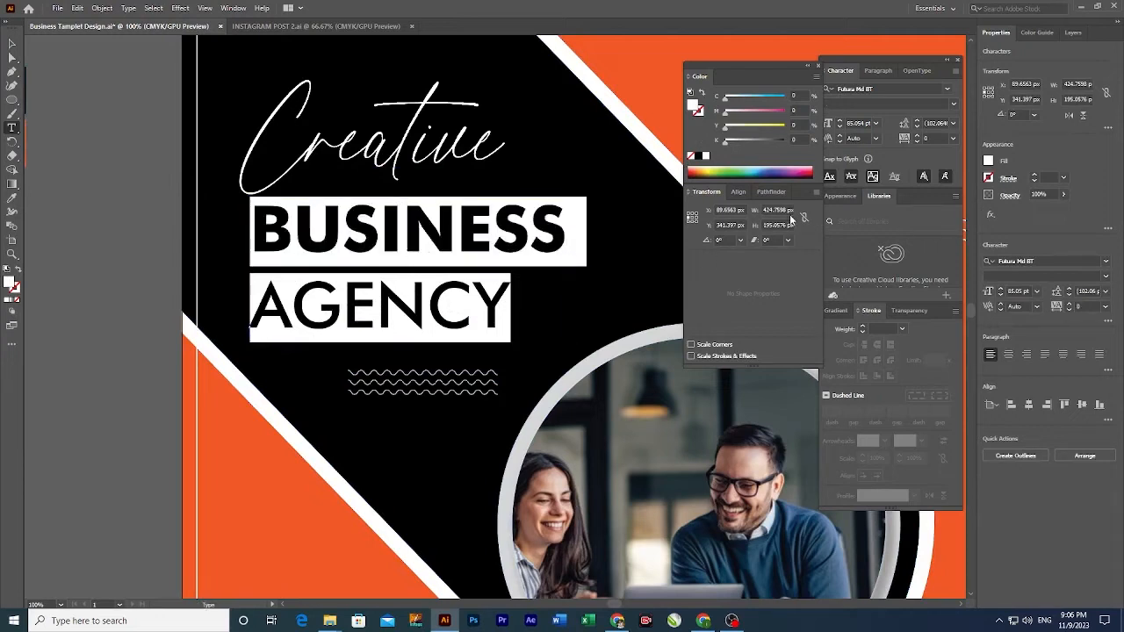
{"action": "left_click", "coordinate": [1068, 288]}
{"action": "scroll", "coordinate": [1068, 292], "scroll_direction": "down", "scroll_amount": 20}
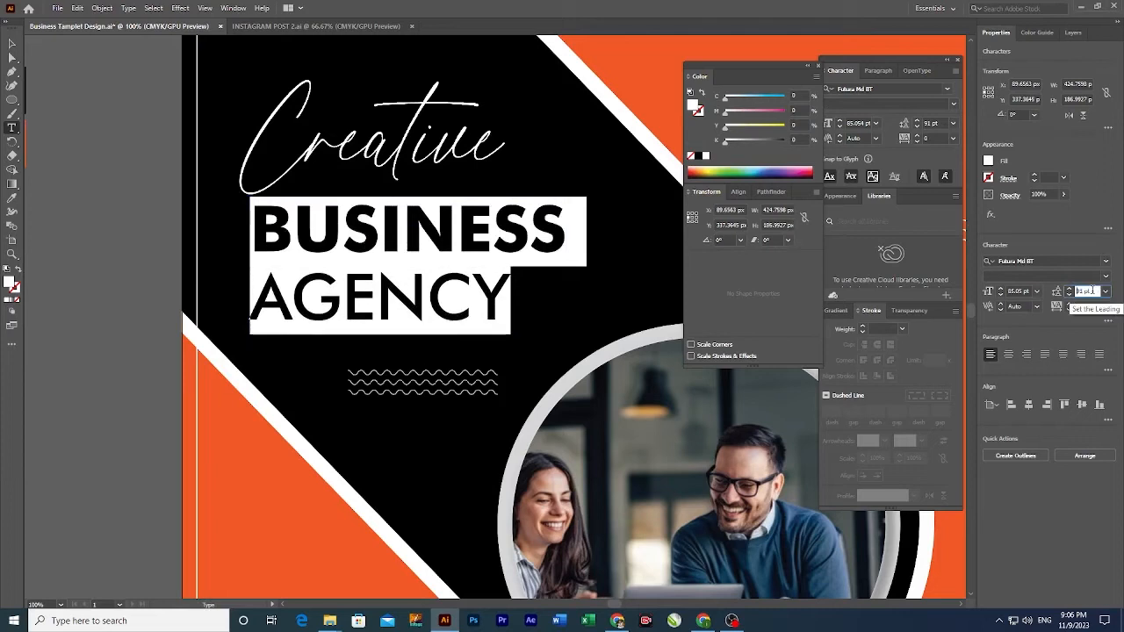
{"action": "scroll", "coordinate": [1088, 291], "scroll_direction": "down", "scroll_amount": 10}
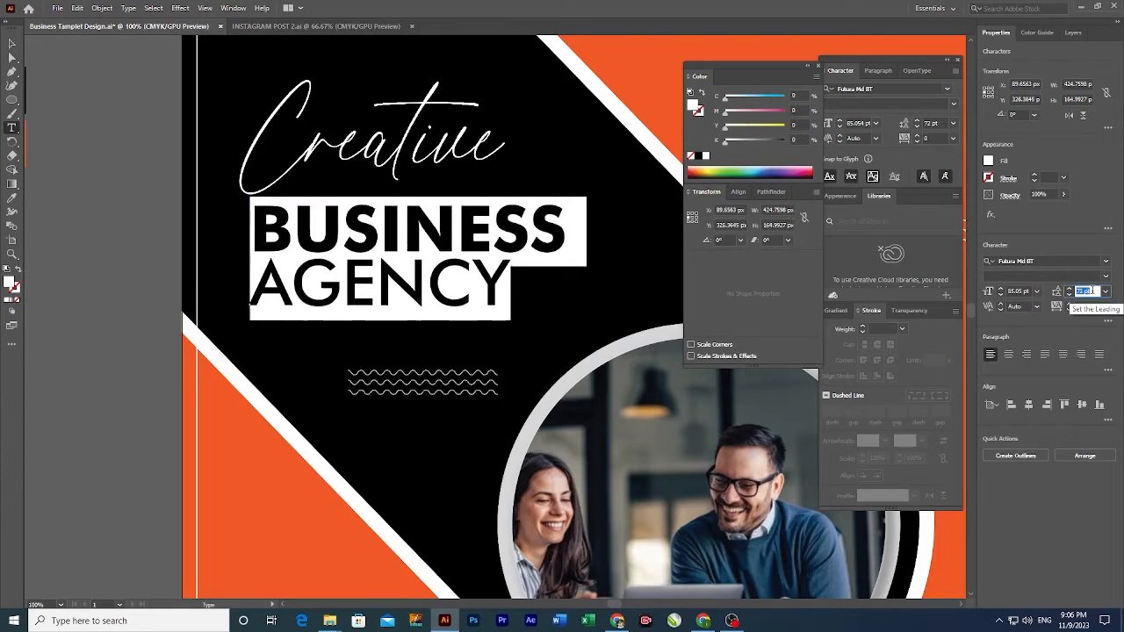
{"action": "left_click", "coordinate": [407, 263]}
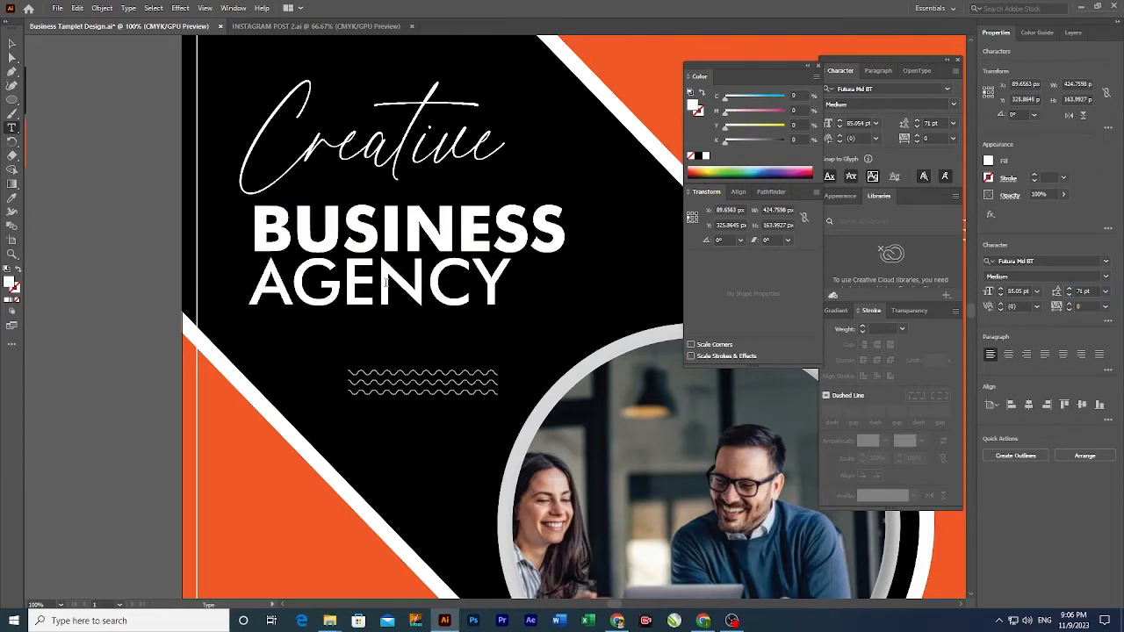
Step: Reduce the font size of the word "BUSINESS" to 81 pt
{"action": "double_click", "coordinate": [381, 283]}
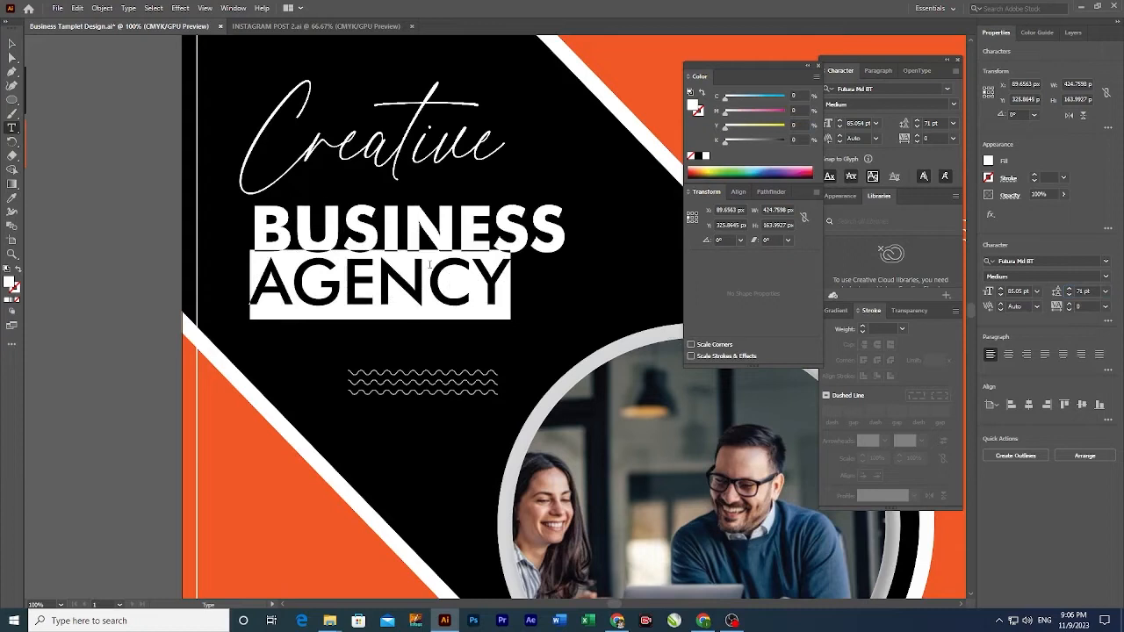
{"action": "double_click", "coordinate": [441, 235]}
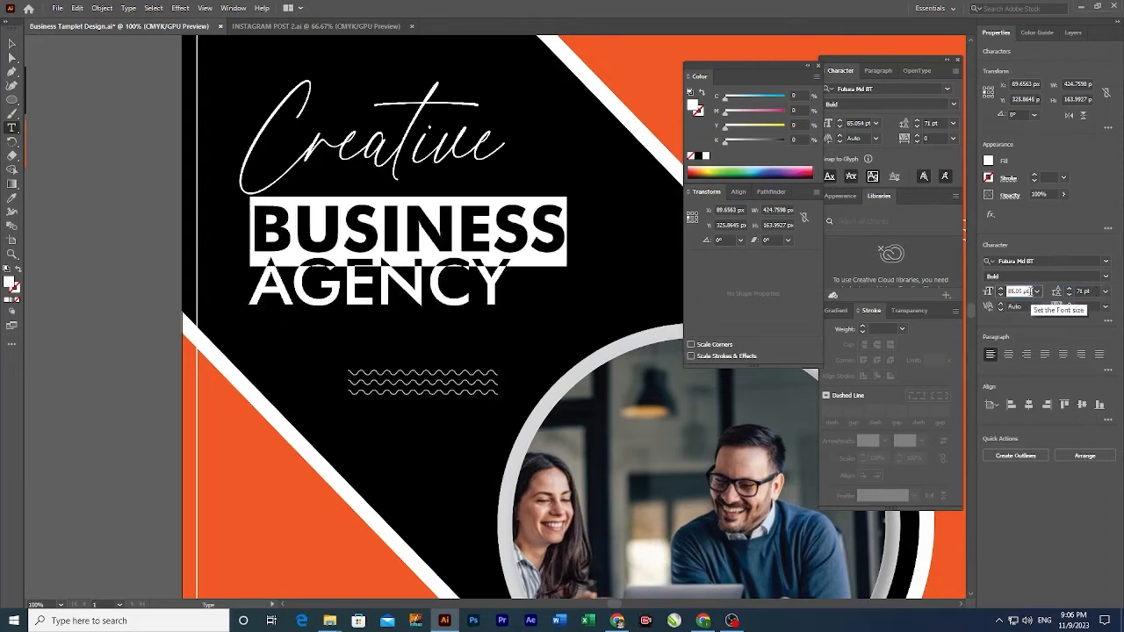
{"action": "scroll", "coordinate": [1024, 295], "scroll_direction": "down", "scroll_amount": 2}
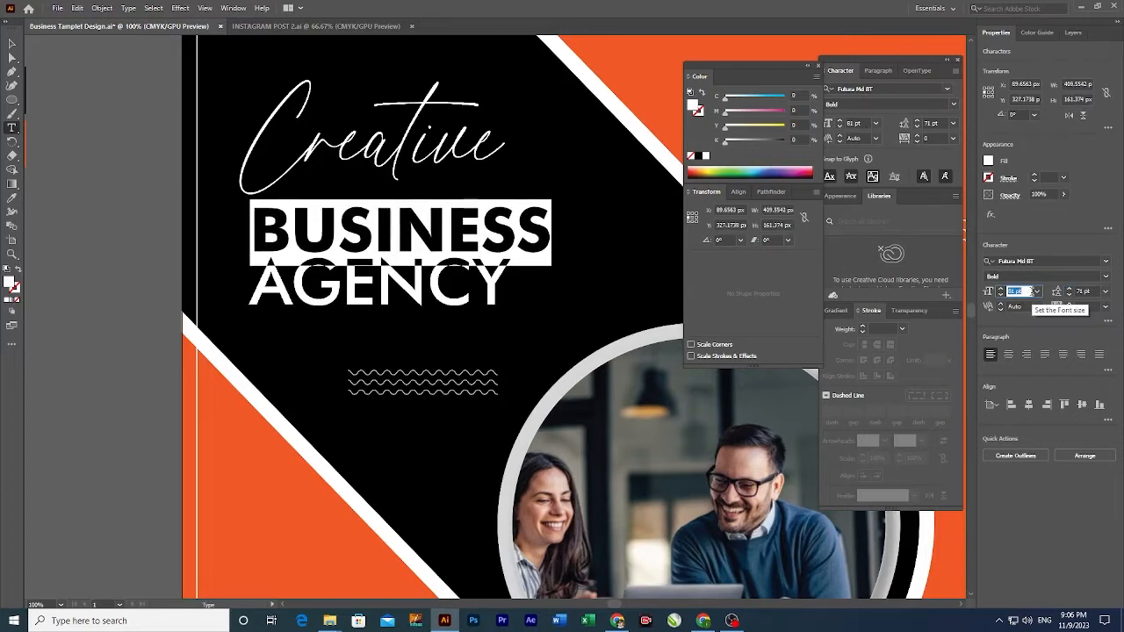
Step: Increase the tracking of "AGENCY" to about 108 so the word spans the same width as "BUSINESS"
{"action": "left_click", "coordinate": [429, 288]}
{"action": "double_click", "coordinate": [431, 292]}
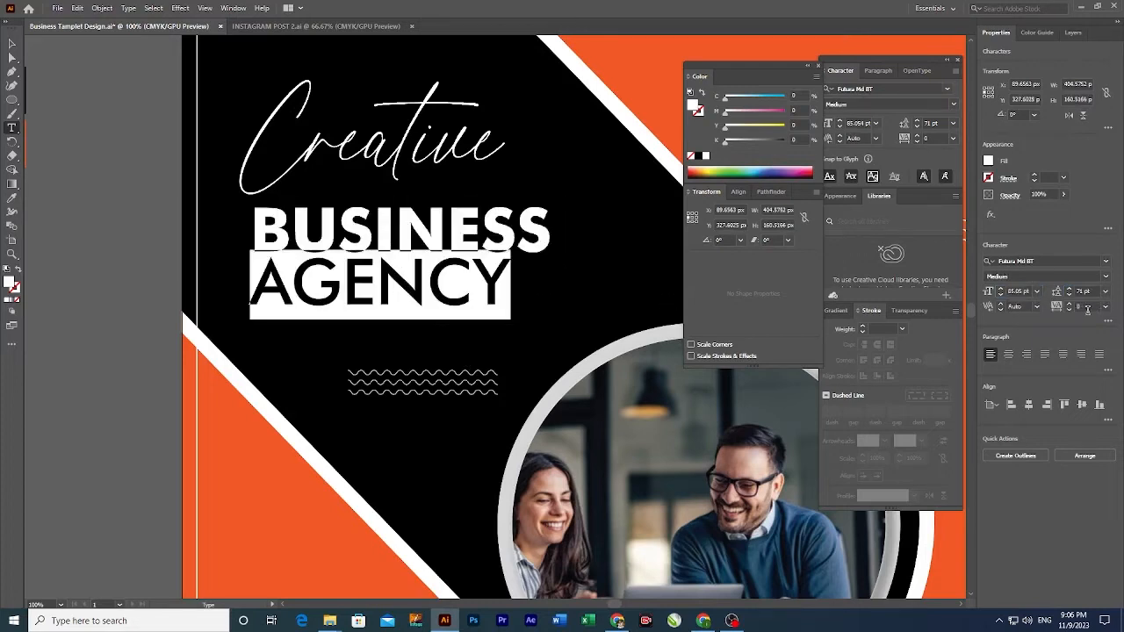
{"action": "type", "text": "7"}
{"action": "key", "text": "Return"}
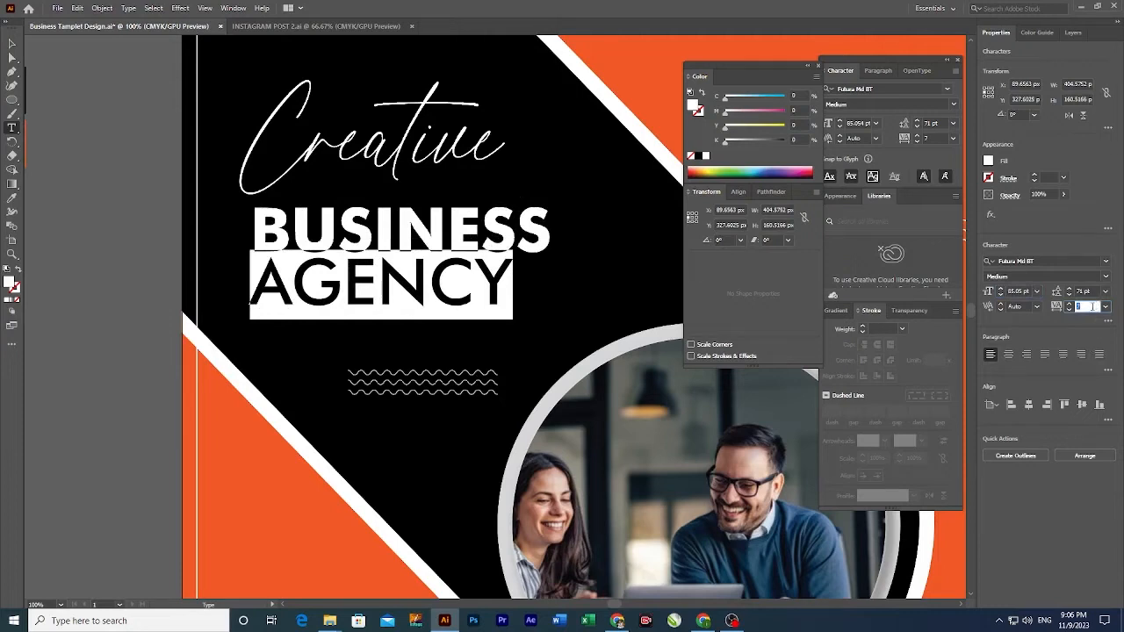
{"action": "type", "text": "15"}
{"action": "key", "text": "Return"}
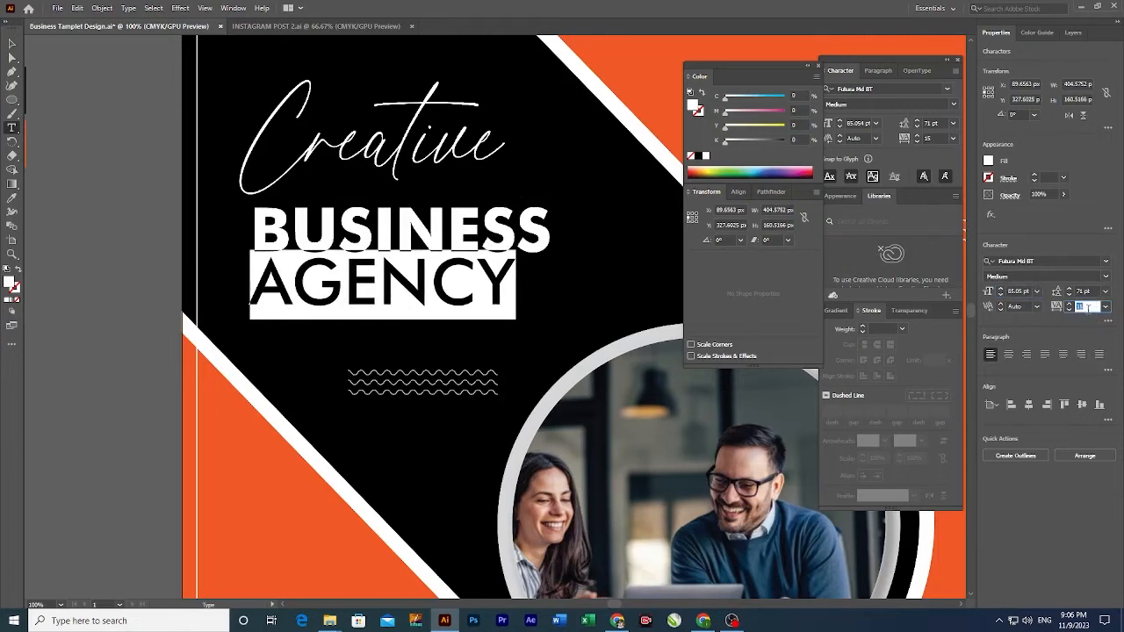
{"action": "type", "text": "23"}
{"action": "key", "text": "Return"}
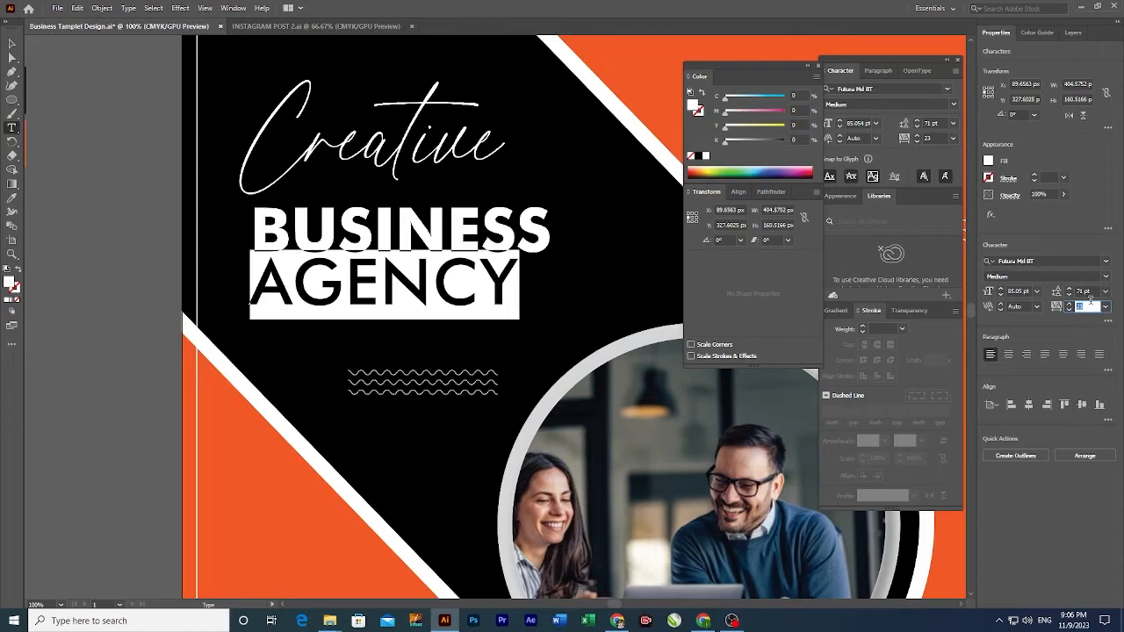
{"action": "scroll", "coordinate": [1091, 306], "scroll_direction": "up", "scroll_amount": 20}
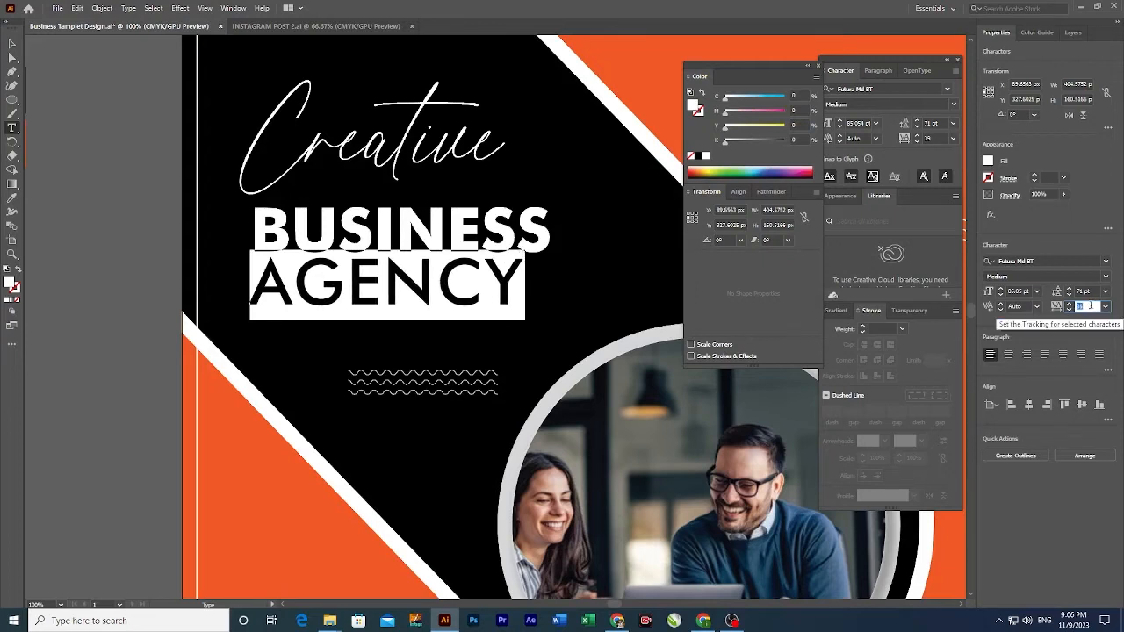
{"action": "scroll", "coordinate": [1090, 306], "scroll_direction": "up", "scroll_amount": 20}
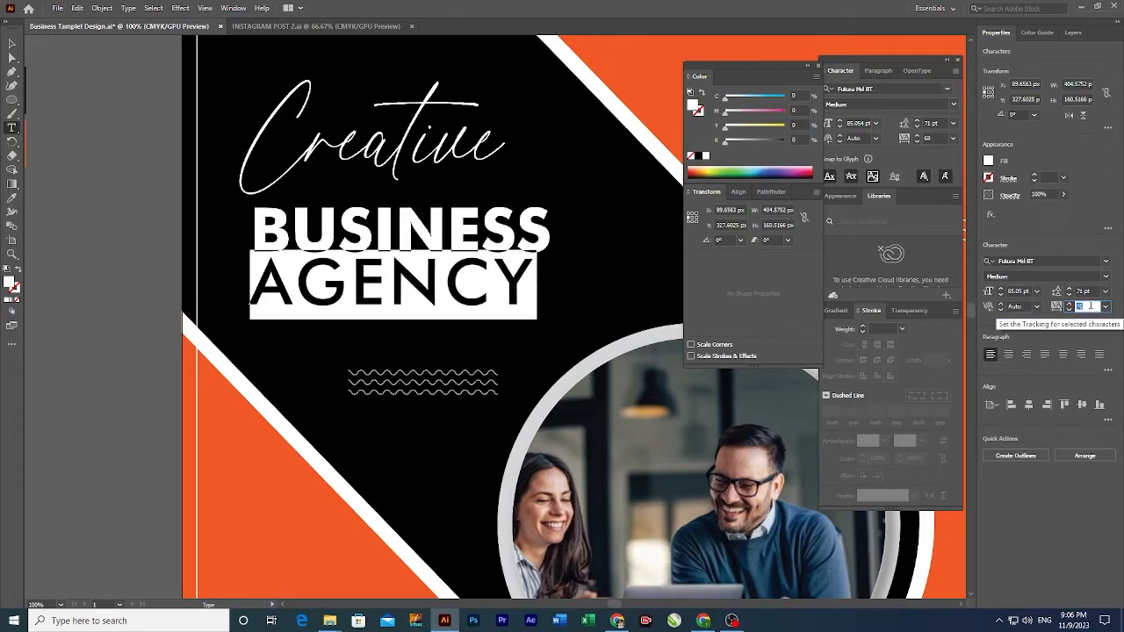
{"action": "scroll", "coordinate": [1090, 305], "scroll_direction": "up", "scroll_amount": 20}
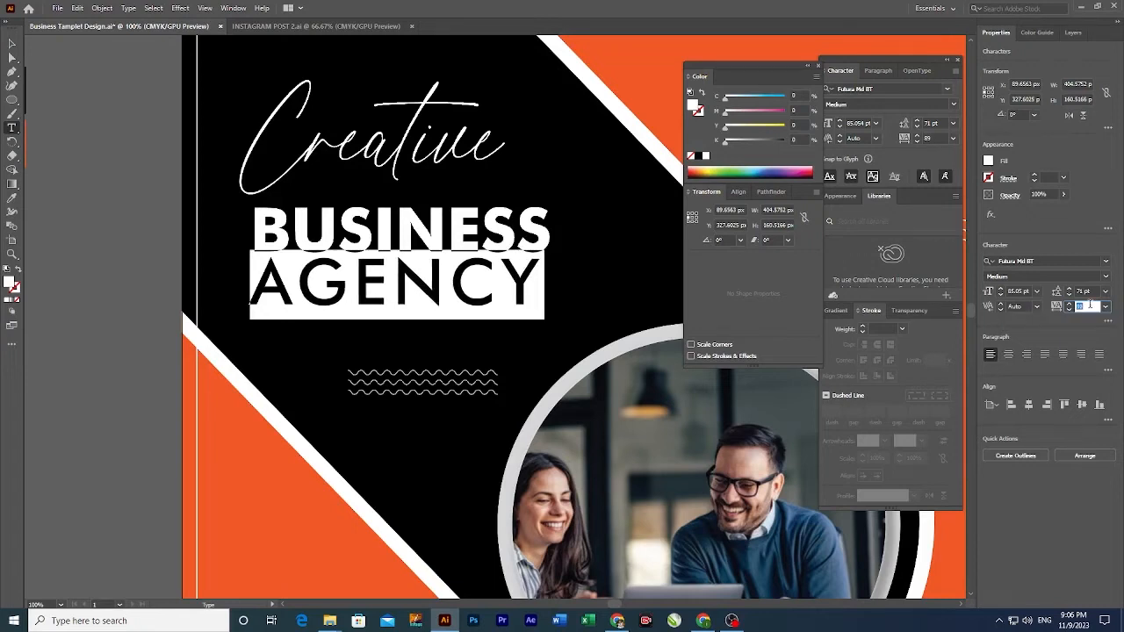
{"action": "scroll", "coordinate": [1090, 306], "scroll_direction": "up", "scroll_amount": 10}
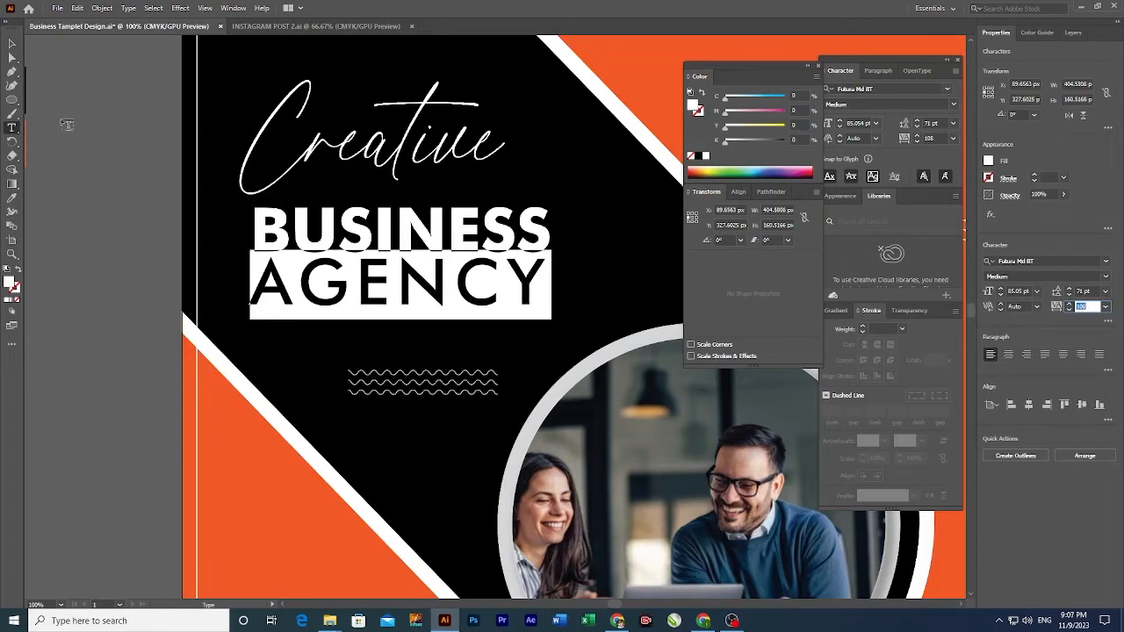
Step: Move "BUSINESS AGENCY" straight up until it touches the lower strokes of "Creative"
{"action": "left_click", "coordinate": [13, 43]}
{"action": "left_click", "coordinate": [97, 119]}
{"action": "scroll", "coordinate": [376, 258], "scroll_direction": "down", "scroll_amount": 1}
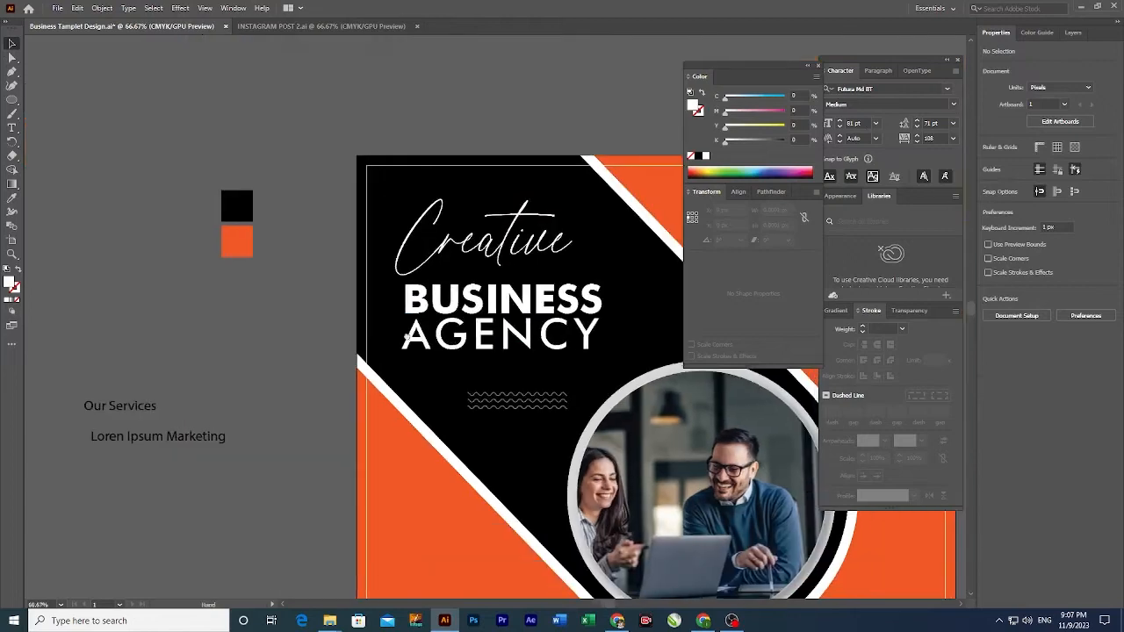
{"action": "left_click_drag", "start_coordinate": [397, 333], "coordinate": [258, 246]}
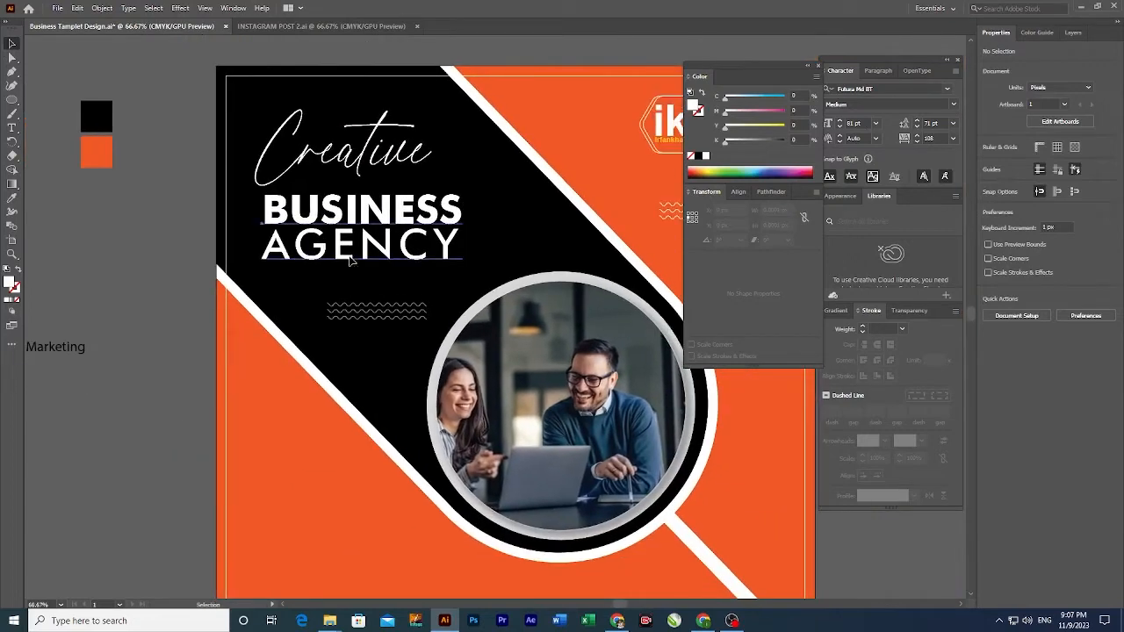
{"action": "left_click_drag", "start_coordinate": [350, 259], "coordinate": [350, 234]}
{"action": "left_click", "coordinate": [170, 254]}
Step: Examine up close how "Creative" meets "BUSINESS" and save the document
{"action": "left_click", "coordinate": [359, 230], "text": "ctrl"}
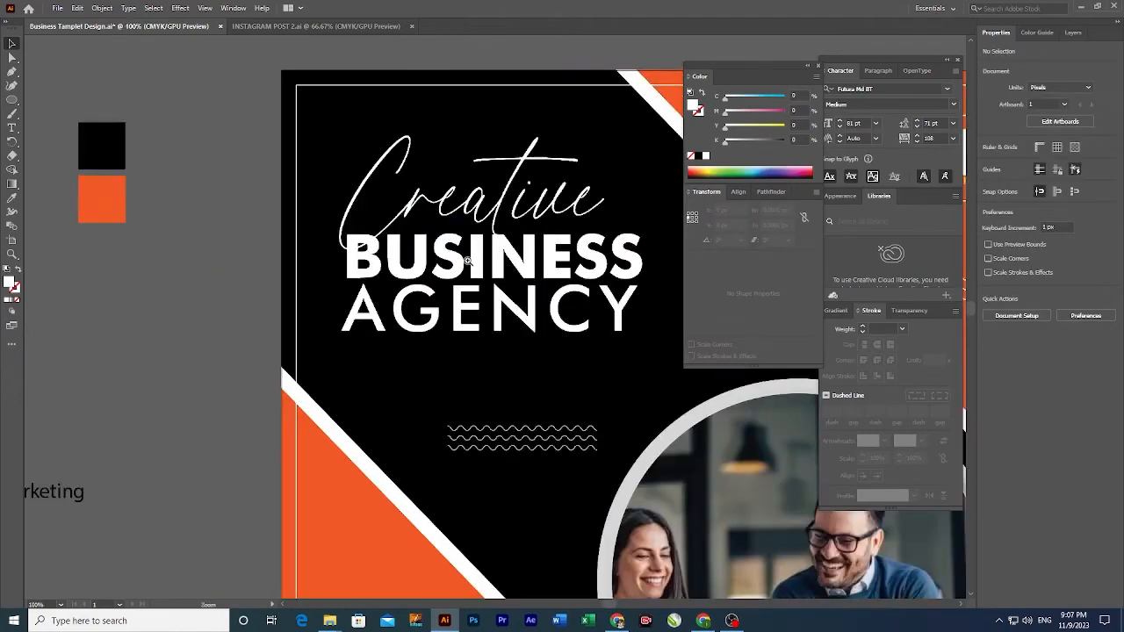
{"action": "left_click", "coordinate": [472, 261], "text": "ctrl"}
{"action": "left_click_drag", "start_coordinate": [412, 294], "coordinate": [387, 300]}
{"action": "left_click", "coordinate": [372, 257]}
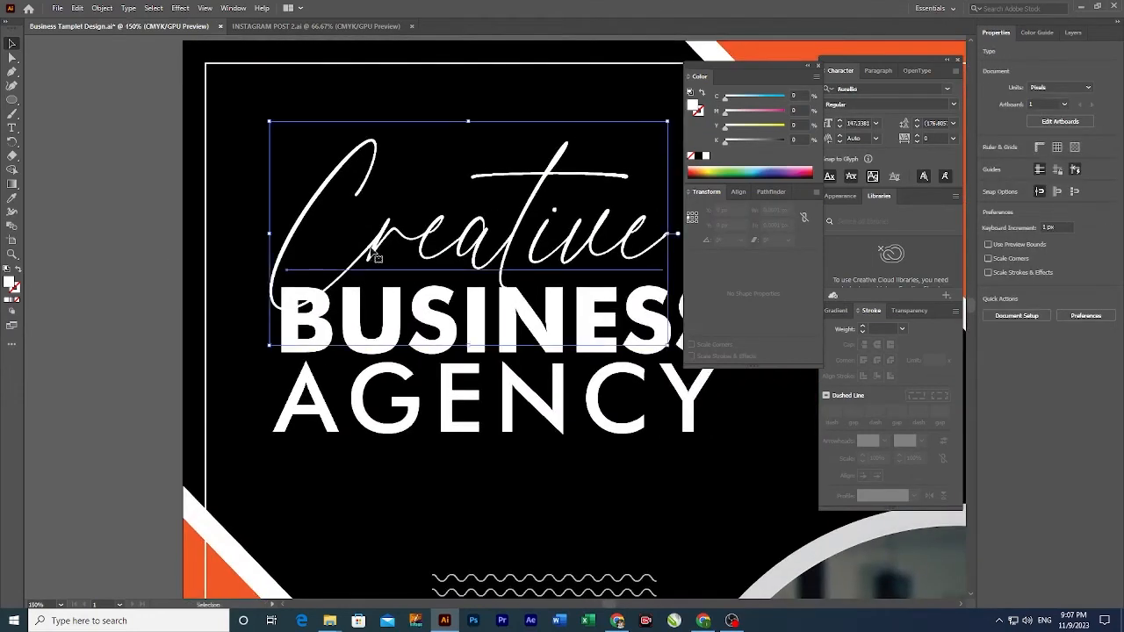
{"action": "left_click", "coordinate": [338, 260], "text": "ctrl+alt"}
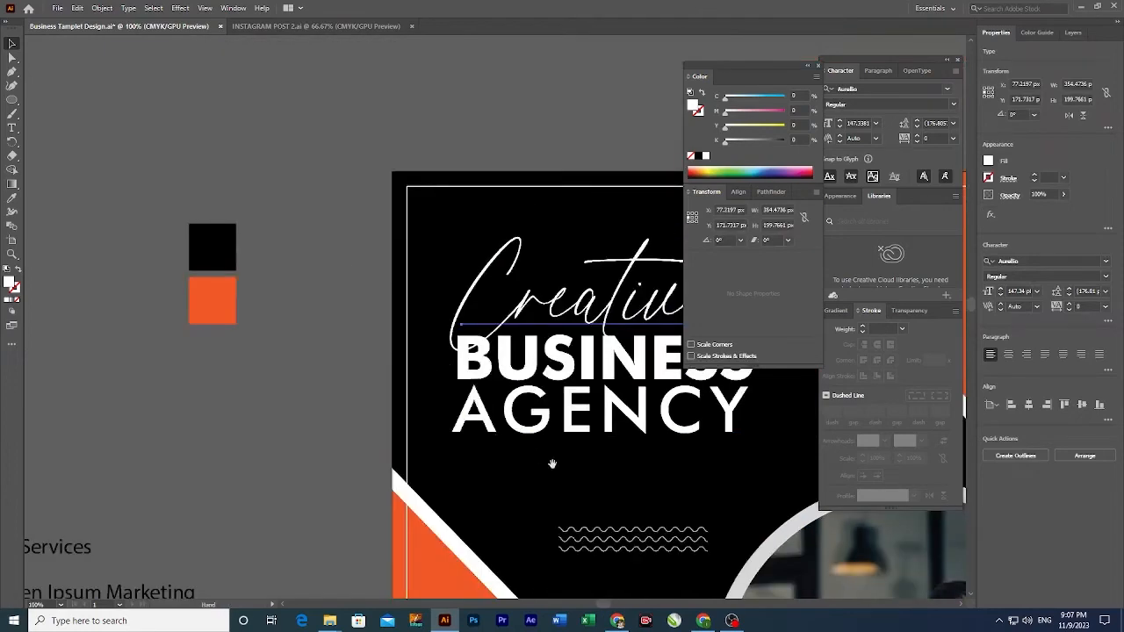
{"action": "left_click_drag", "start_coordinate": [552, 463], "coordinate": [349, 325]}
{"action": "left_click_drag", "start_coordinate": [424, 334], "coordinate": [384, 255]}
{"action": "left_click", "coordinate": [421, 317], "text": "ctrl+alt"}
{"action": "left_click", "coordinate": [203, 233]}
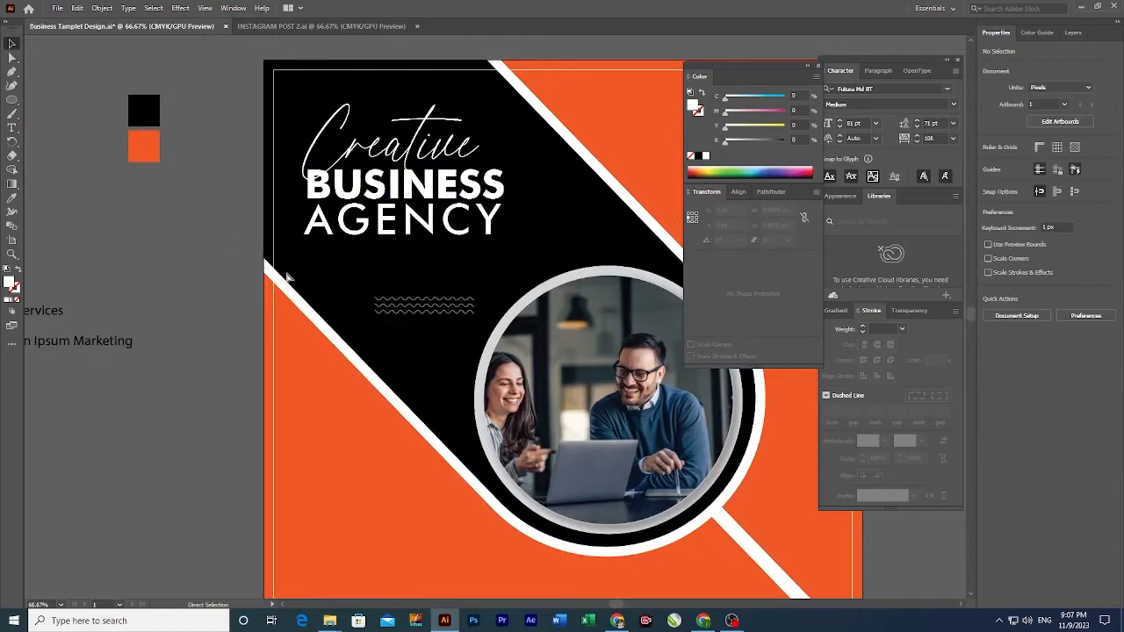
{"action": "key", "text": "ctrl+s"}
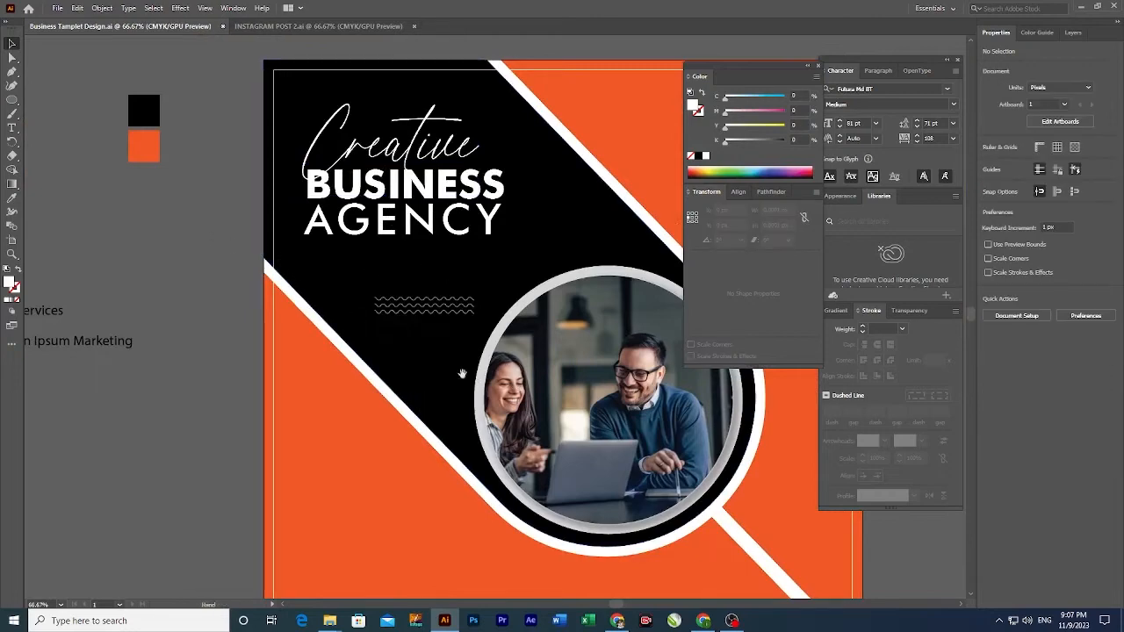
Step: Draw a thin white rectangle about 259 × 5 px as an underline below "AGENCY" and save the document
{"action": "left_click_drag", "start_coordinate": [463, 374], "coordinate": [425, 409]}
{"action": "left_click", "coordinate": [438, 319], "text": "ctrl"}
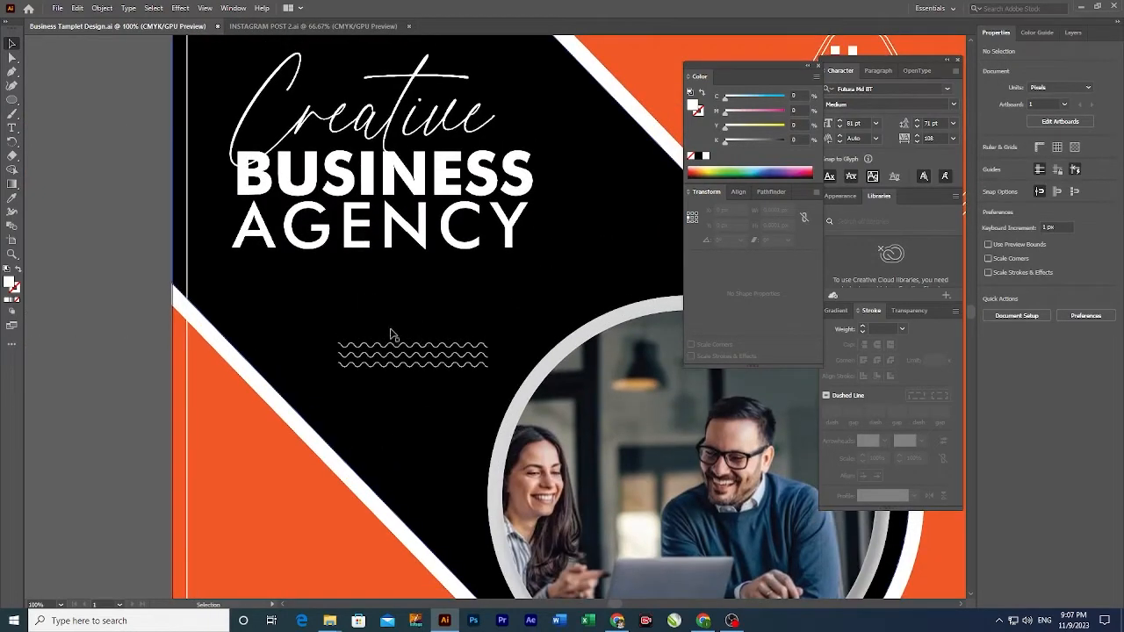
{"action": "key", "text": "p"}
{"action": "key", "text": "m"}
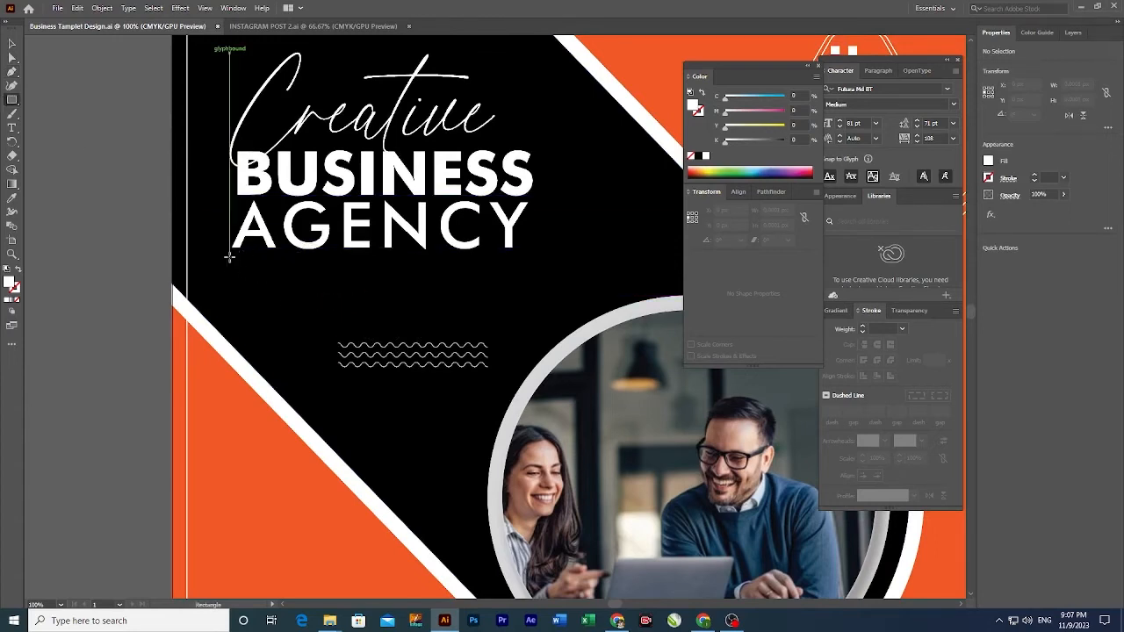
{"action": "left_click_drag", "start_coordinate": [232, 255], "coordinate": [427, 257]}
{"action": "key", "text": "v"}
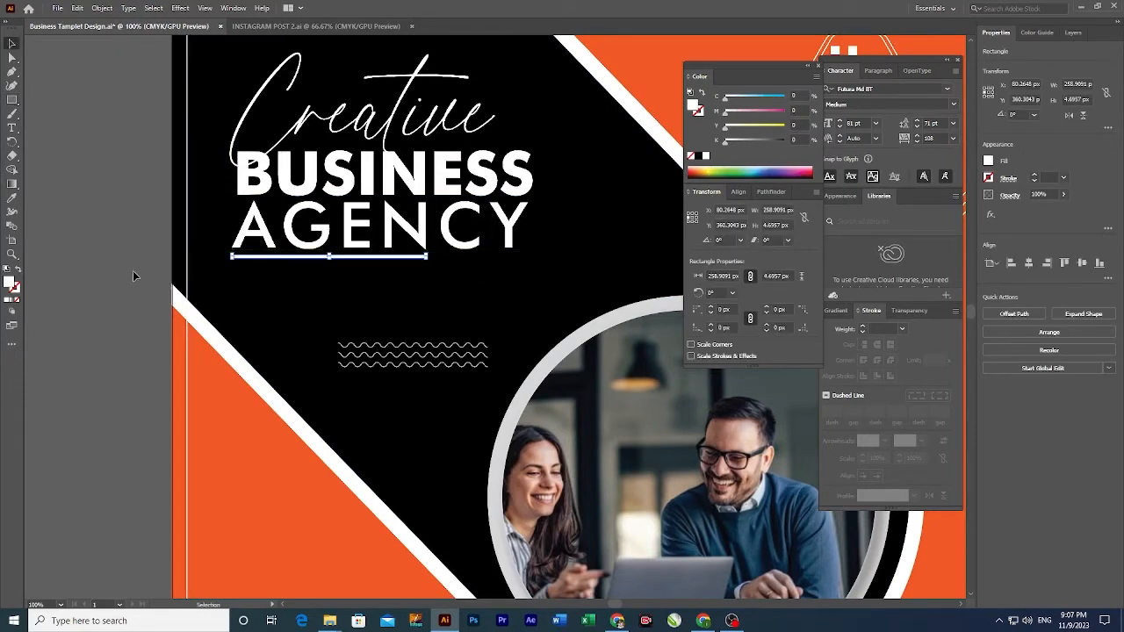
{"action": "left_click", "coordinate": [133, 271]}
{"action": "scroll", "coordinate": [406, 395], "scroll_direction": "down", "scroll_amount": 4}
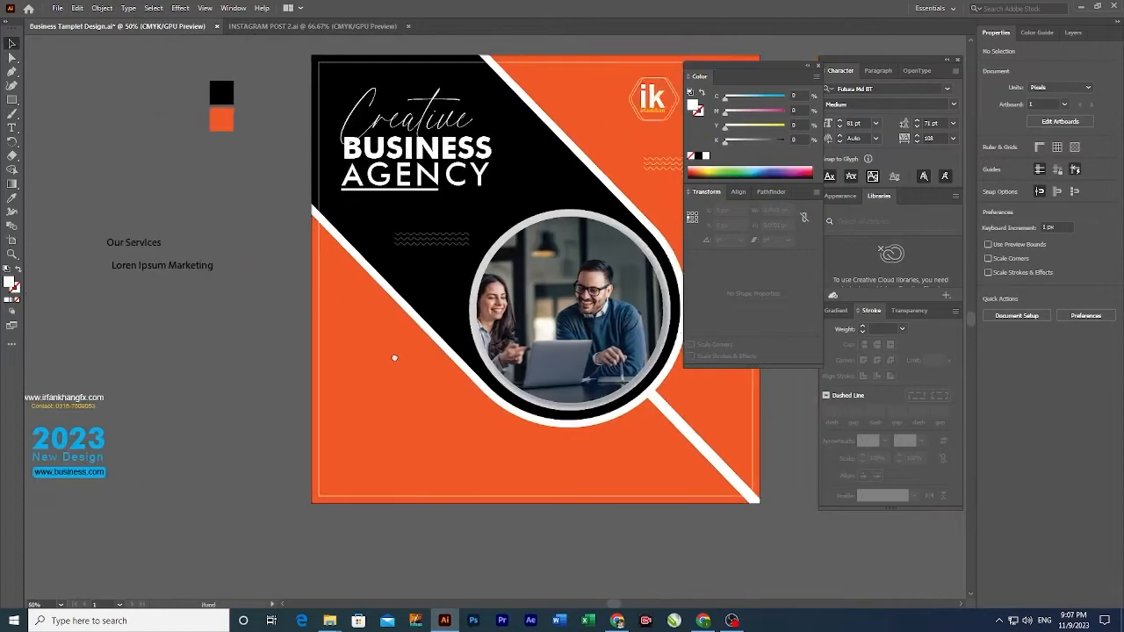
{"action": "left_click_drag", "start_coordinate": [394, 359], "coordinate": [381, 310]}
{"action": "key", "text": "ctrl+s"}
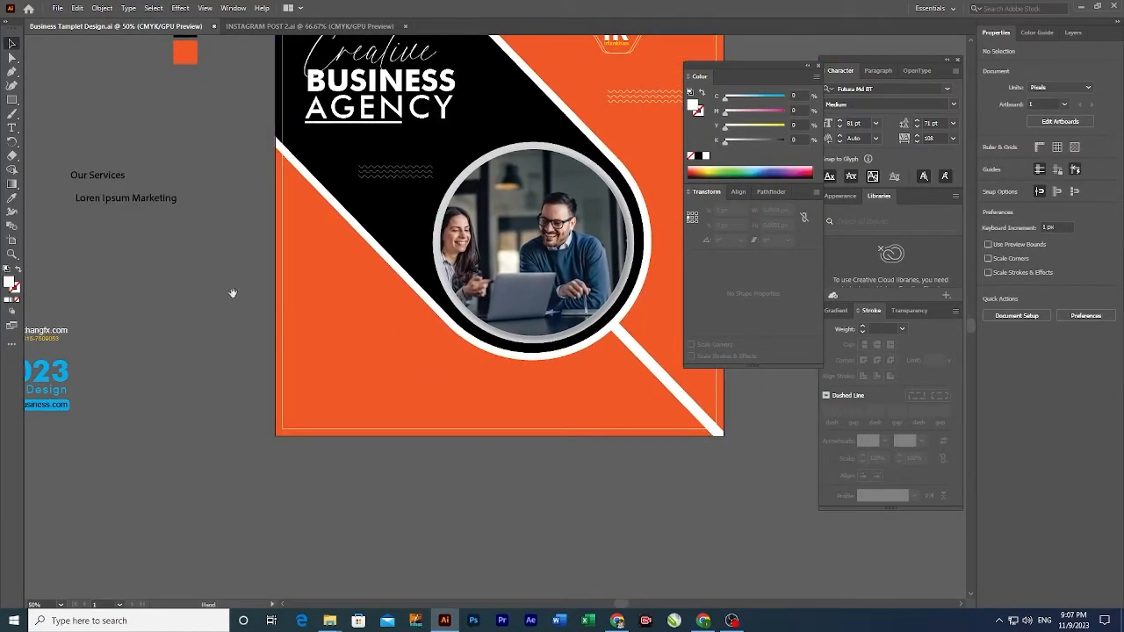
Step: Duplicate the white underline straight down onto the orange area and place the "Our Services" text just above the copy
{"action": "left_click_drag", "start_coordinate": [233, 293], "coordinate": [220, 276]}
{"action": "left_click_drag", "start_coordinate": [322, 104], "coordinate": [321, 240]}
{"action": "left_click_drag", "start_coordinate": [88, 160], "coordinate": [319, 235]}
{"action": "key", "text": "ctrl+plus"}
{"action": "key", "text": "ctrl+plus"}
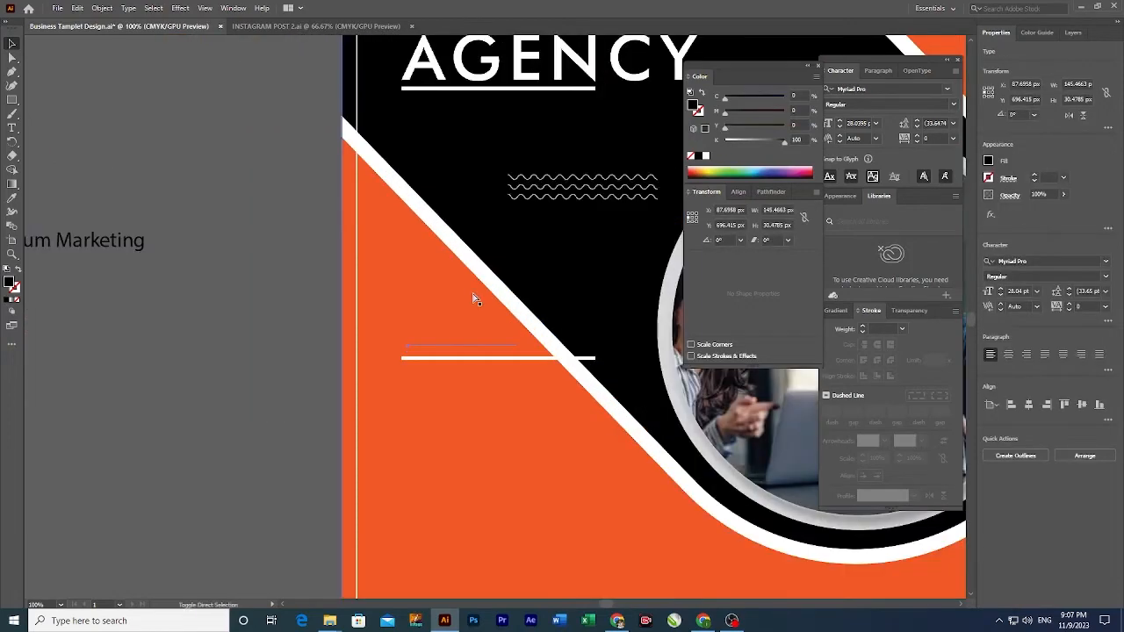
Step: Move "Our Services" and its underline together up and left, placing the text at about X 48 px, Y 620 px
{"action": "left_click_drag", "start_coordinate": [494, 321], "coordinate": [388, 259]}
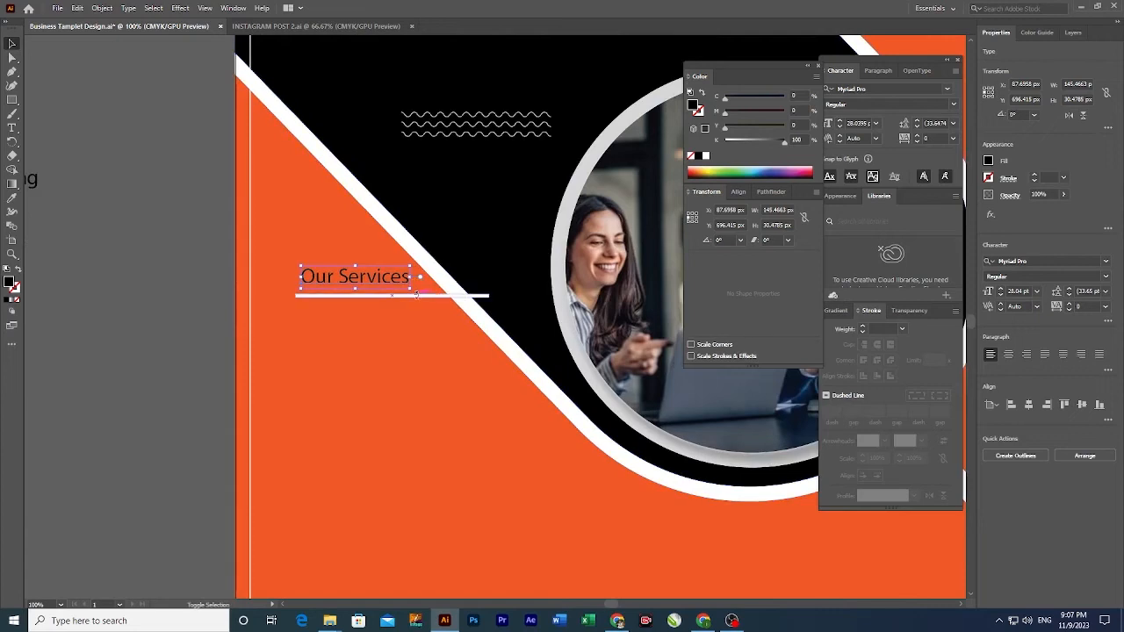
{"action": "left_click", "coordinate": [419, 299], "text": "shift"}
{"action": "left_click_drag", "start_coordinate": [419, 299], "coordinate": [389, 240]}
{"action": "left_click", "coordinate": [130, 167]}
Step: Set the "Our Services" text in Futura Md BT Bold
{"action": "left_click", "coordinate": [356, 221]}
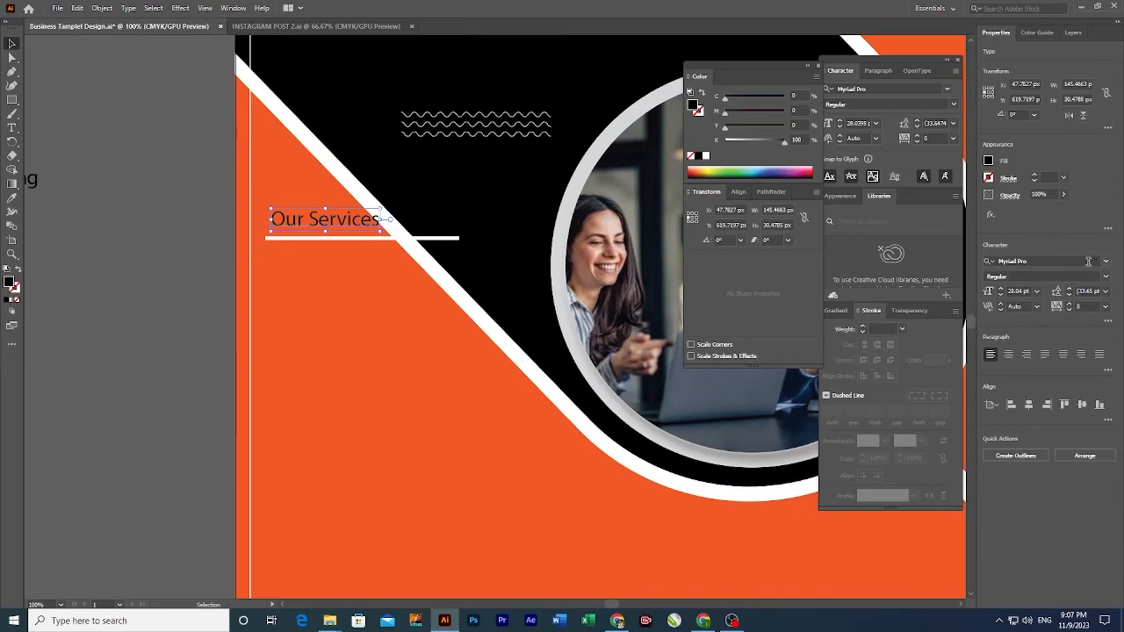
{"action": "left_click", "coordinate": [1088, 261]}
{"action": "type", "text": "Rosi"}
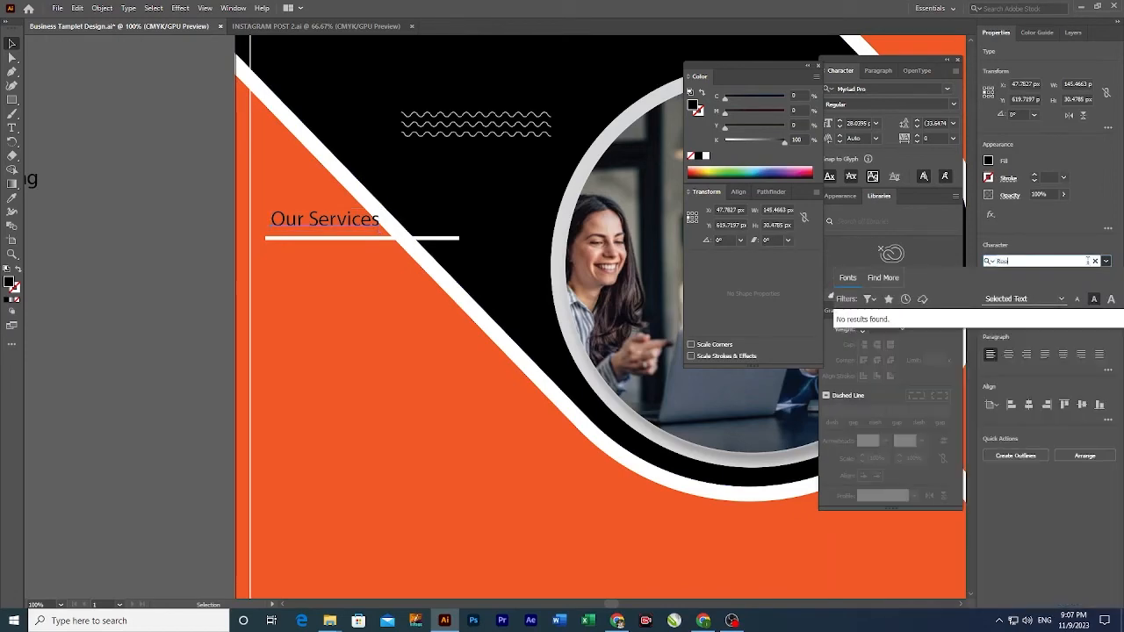
{"action": "key", "text": "BackSpace"}
{"action": "type", "text": "b"}
{"action": "key", "text": "BackSpace"}
{"action": "key", "text": "BackSpace"}
{"action": "key", "text": "BackSpace"}
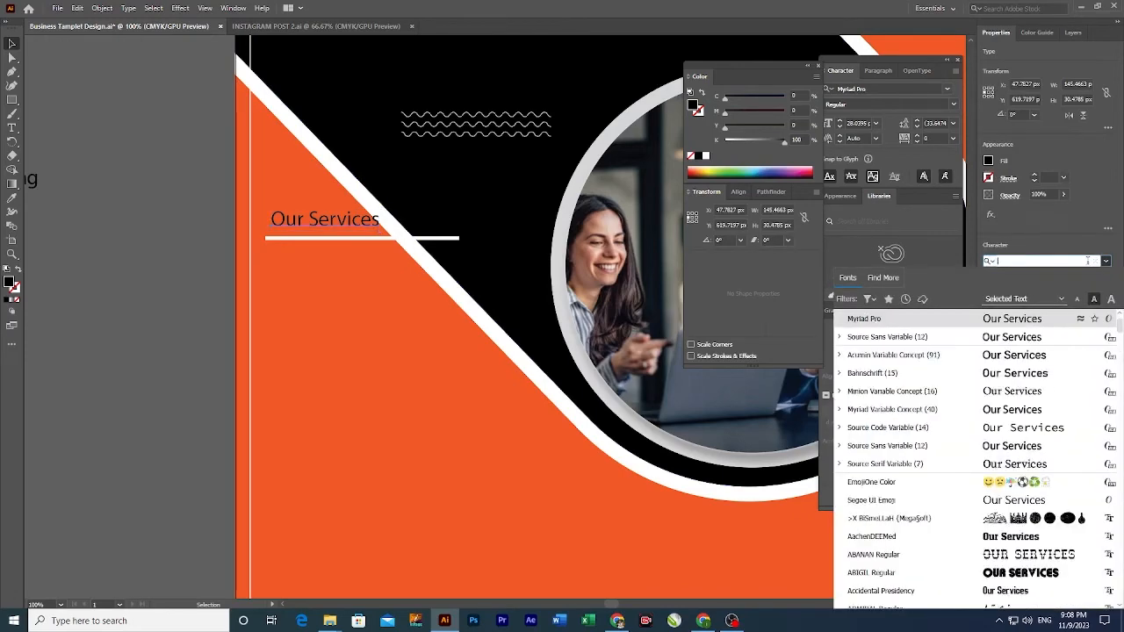
{"action": "type", "text": "fu"}
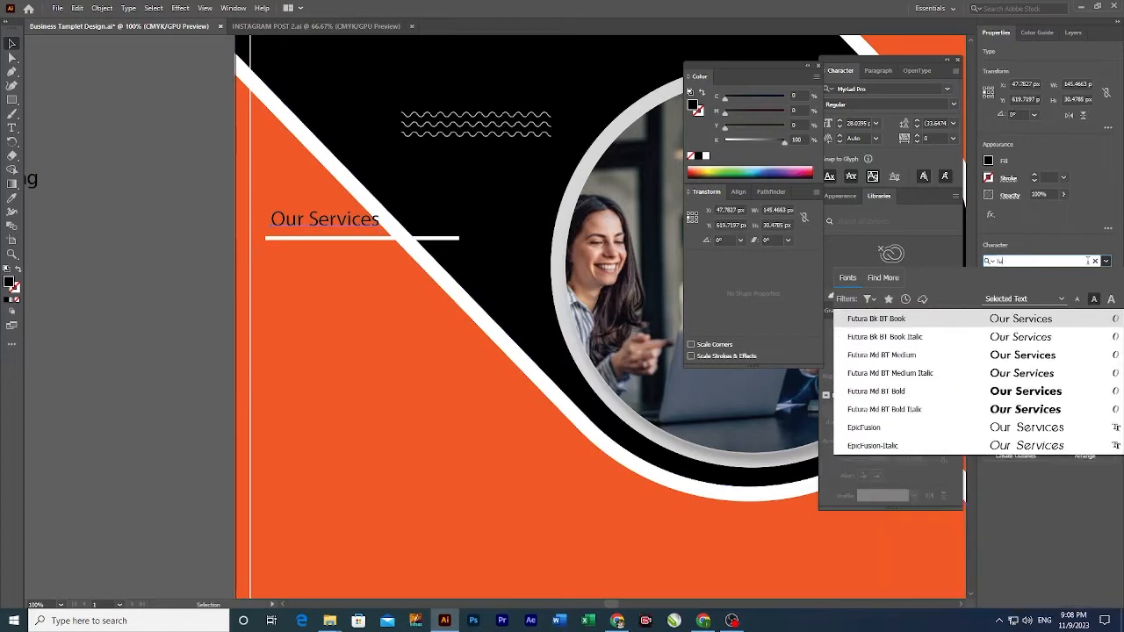
{"action": "key", "text": "Down"}
{"action": "key", "text": "Down"}
{"action": "key", "text": "Down"}
{"action": "key", "text": "Down"}
{"action": "key", "text": "Return"}
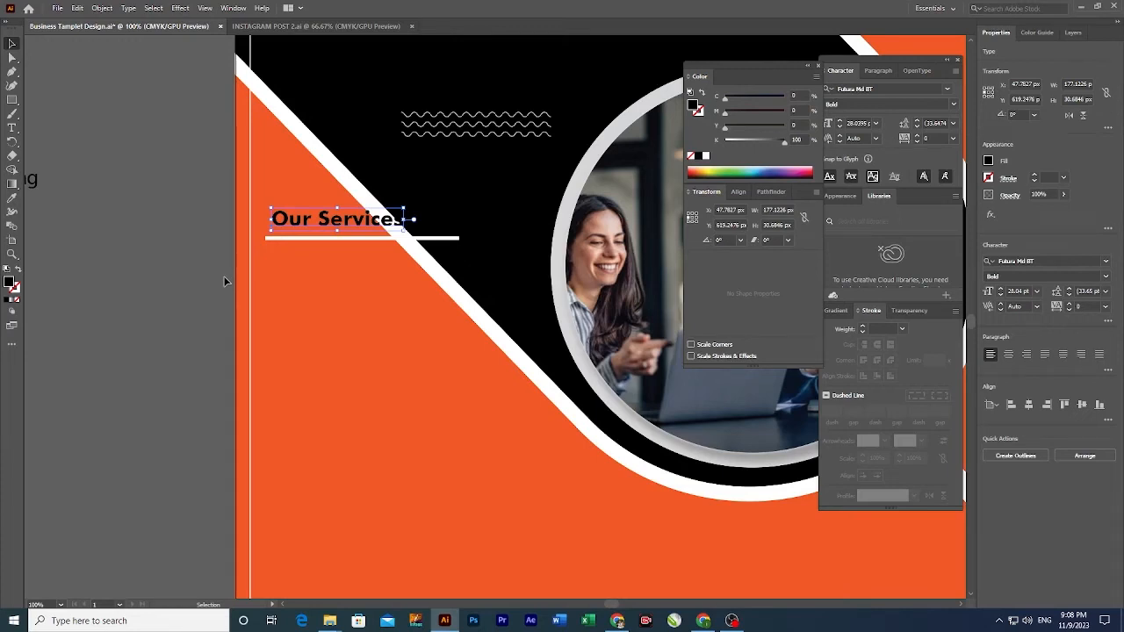
{"action": "left_click", "coordinate": [206, 303]}
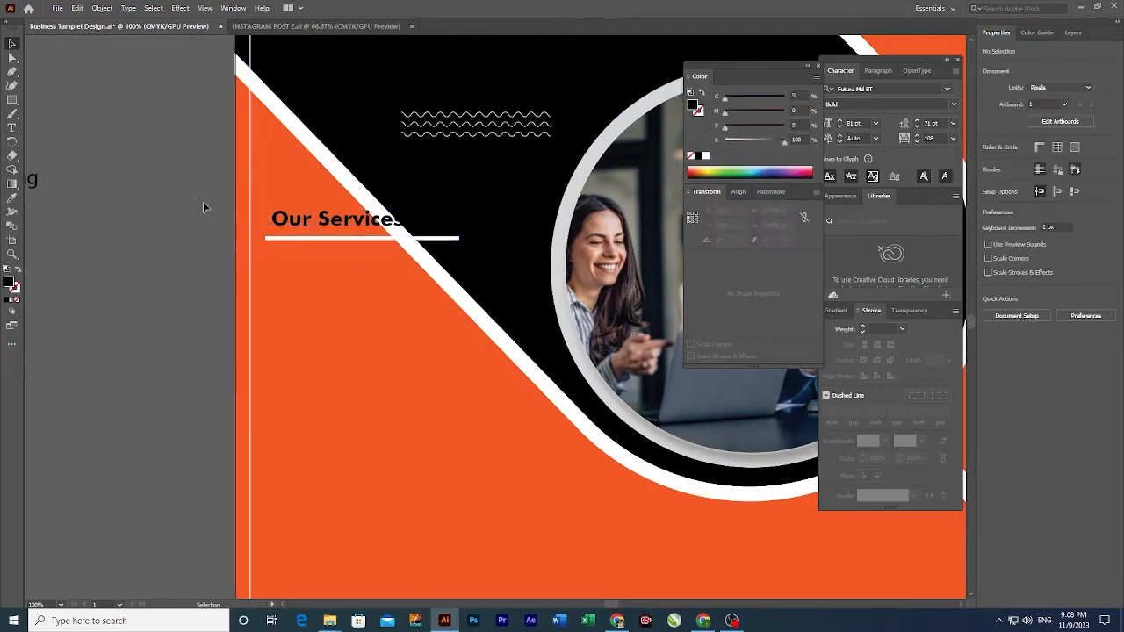
Step: Move "Our Services" and its underline together off the artboard onto the empty canvas beside it
{"action": "left_click_drag", "start_coordinate": [350, 256], "coordinate": [268, 299]}
{"action": "left_click_drag", "start_coordinate": [323, 219], "coordinate": [80, 270]}
{"action": "left_click", "coordinate": [216, 230]}
Step: Draw a black rectangle about 425 × 181 px across the white diagonal band beside the circular photo
{"action": "key", "text": "m"}
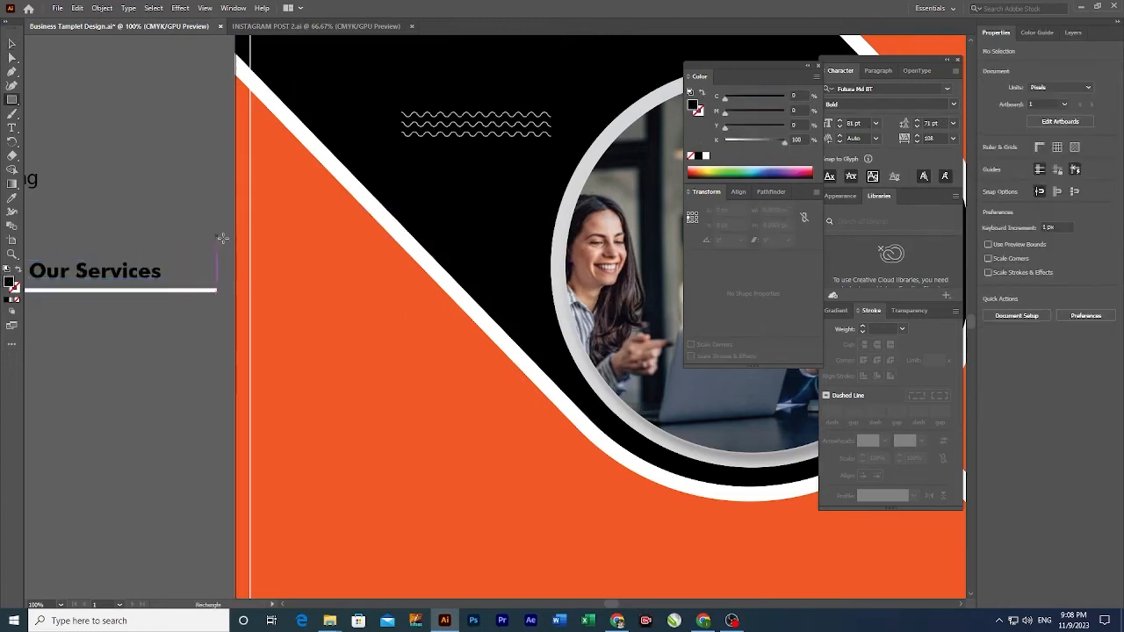
{"action": "left_click_drag", "start_coordinate": [217, 221], "coordinate": [537, 356]}
{"action": "key", "text": "v"}
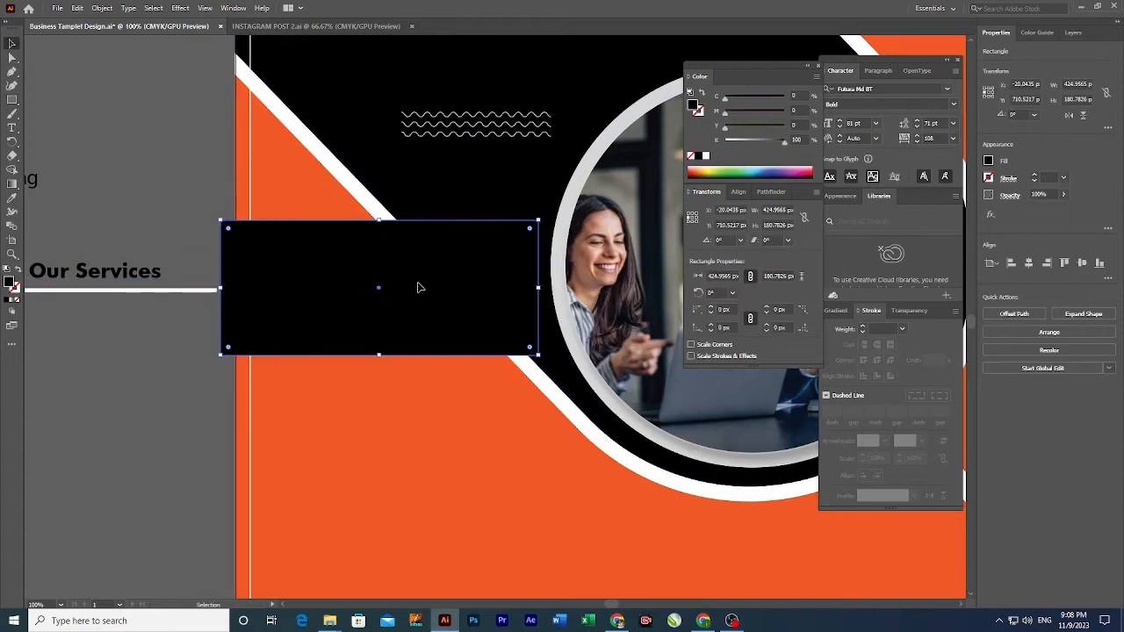
{"action": "left_click_drag", "start_coordinate": [418, 287], "coordinate": [414, 276]}
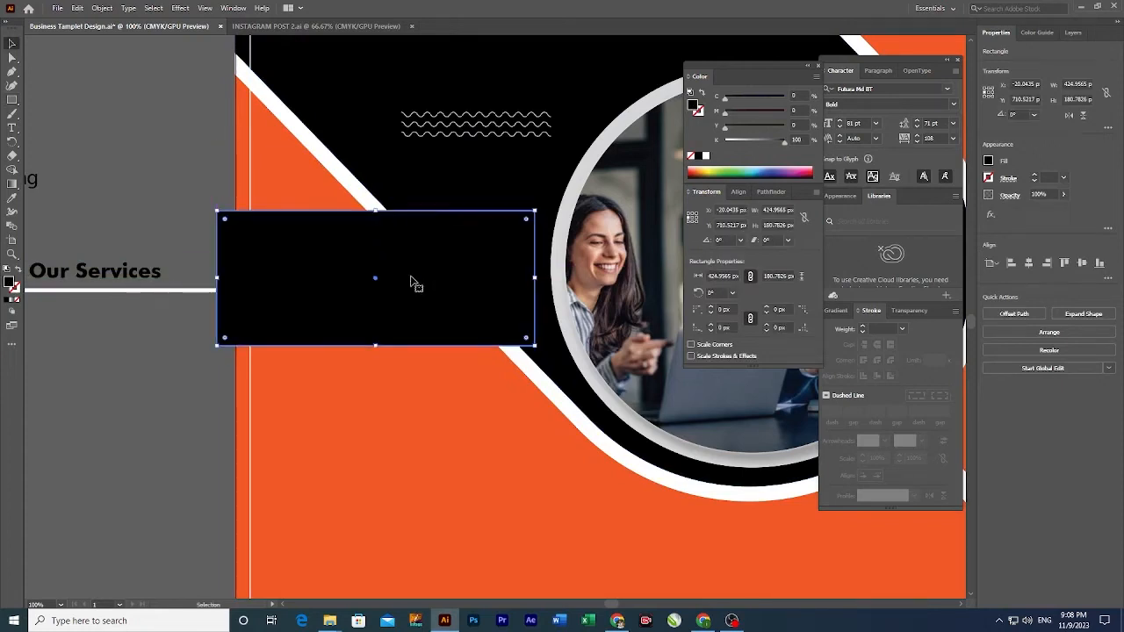
Step: Split the rectangle and white diagonal band where they overlap using Shape Builder, and cut and paste the pieces in front
{"action": "left_click", "coordinate": [529, 375], "text": "shift"}
{"action": "key", "text": "shift+m"}
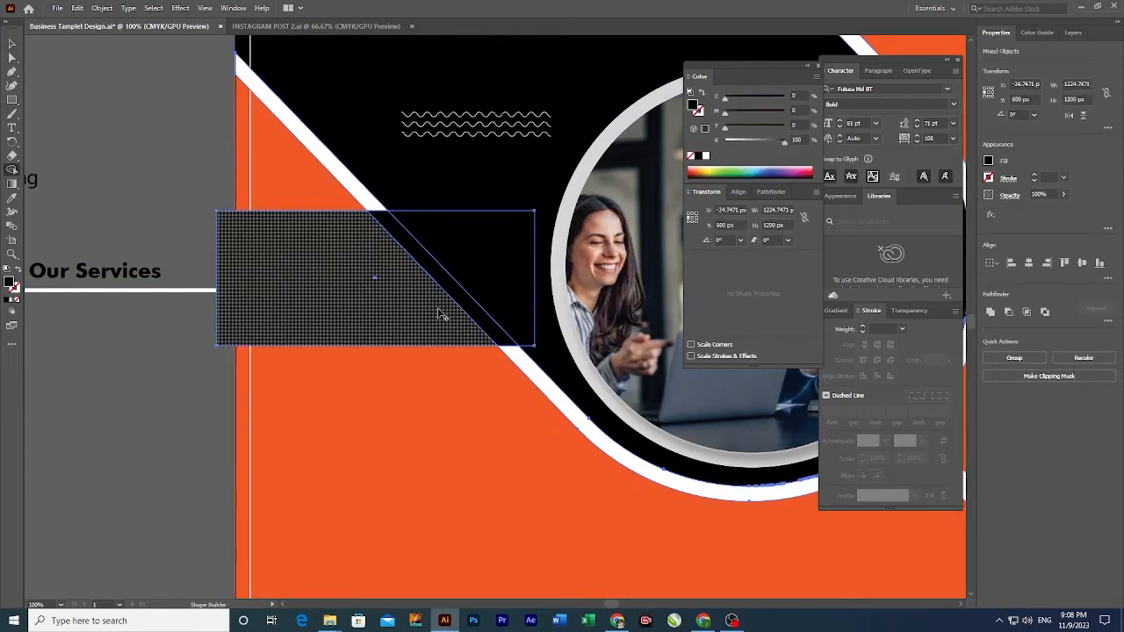
{"action": "mouse_move", "coordinate": [471, 309]}
{"action": "left_mouse_down"}
{"action": "mouse_move", "coordinate": [435, 345]}
{"action": "mouse_move", "coordinate": [409, 333]}
{"action": "left_mouse_up"}
{"action": "key", "text": "v"}
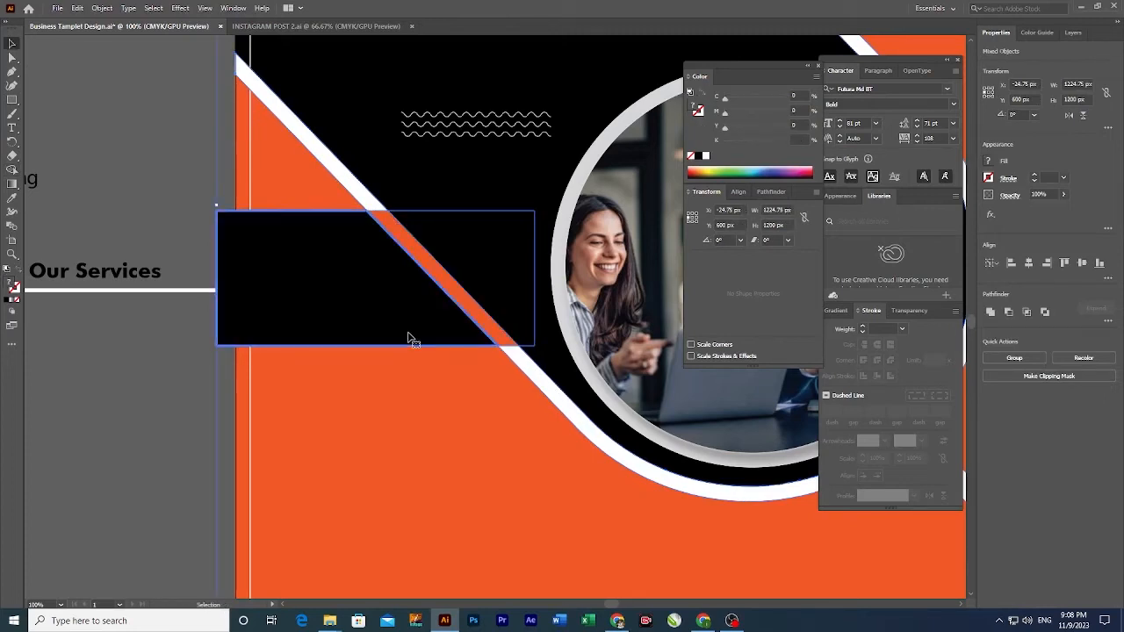
{"action": "key", "text": "ctrl+x"}
{"action": "key", "text": "ctrl+f"}
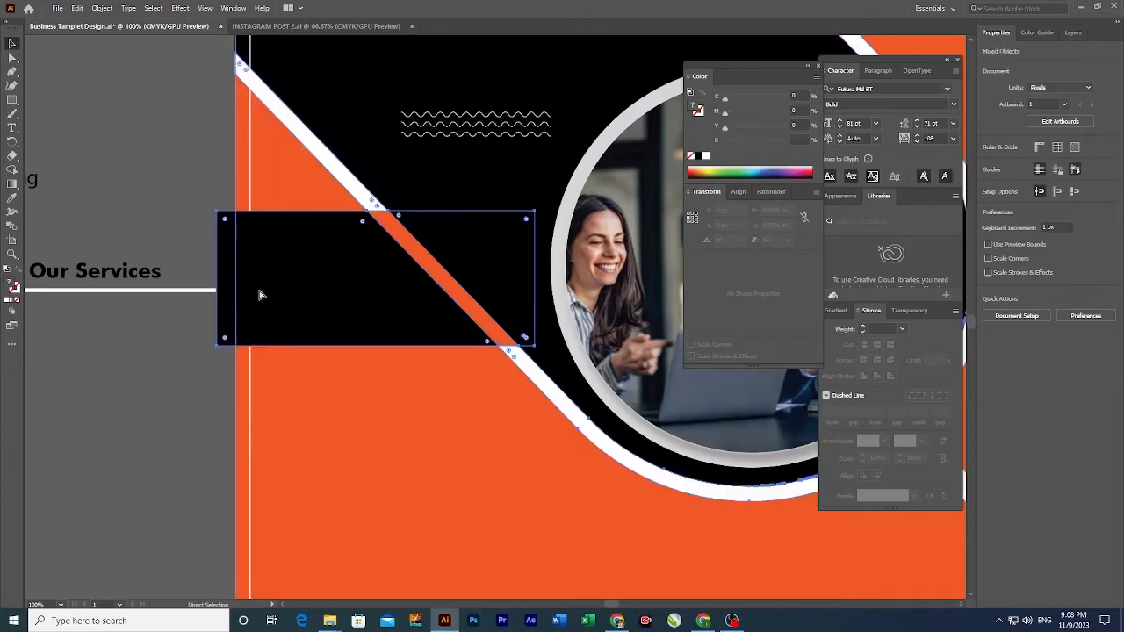
Step: Delete the black rectangle piece covering the orange area below the diagonal
{"action": "left_click", "coordinate": [173, 208]}
{"action": "left_click", "coordinate": [339, 278]}
{"action": "left_click_drag", "start_coordinate": [339, 278], "coordinate": [331, 321]}
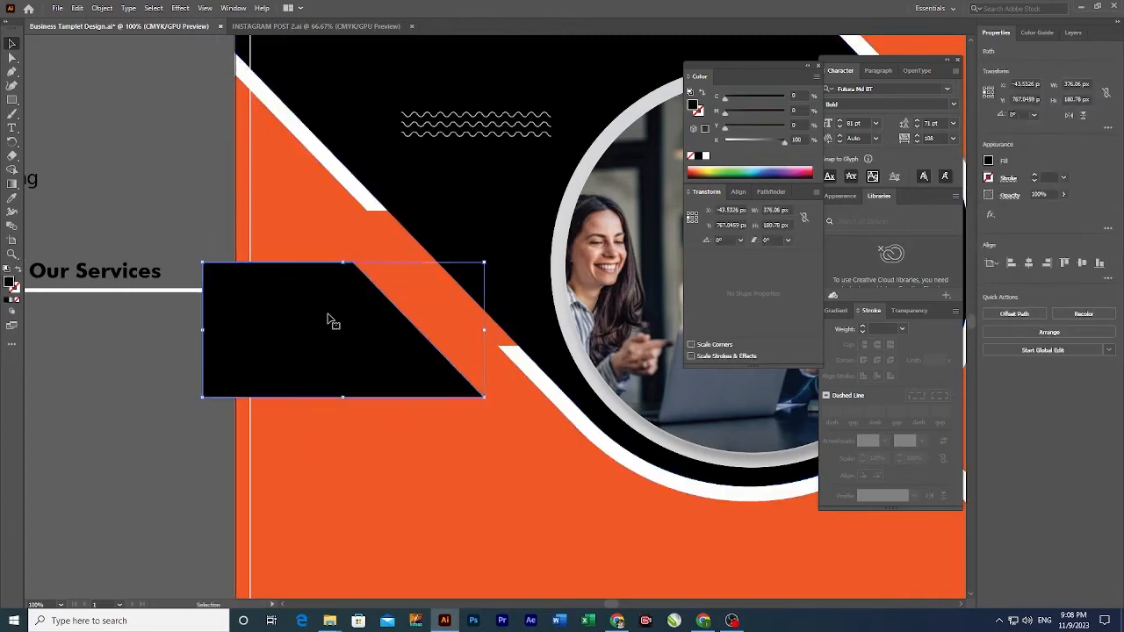
{"action": "key", "text": "Delete"}
Step: Move "Our Services" and its underline back onto the artboard into the gap of the white band, at about X 63 px, Y 646 px
{"action": "left_click_drag", "start_coordinate": [93, 238], "coordinate": [90, 320]}
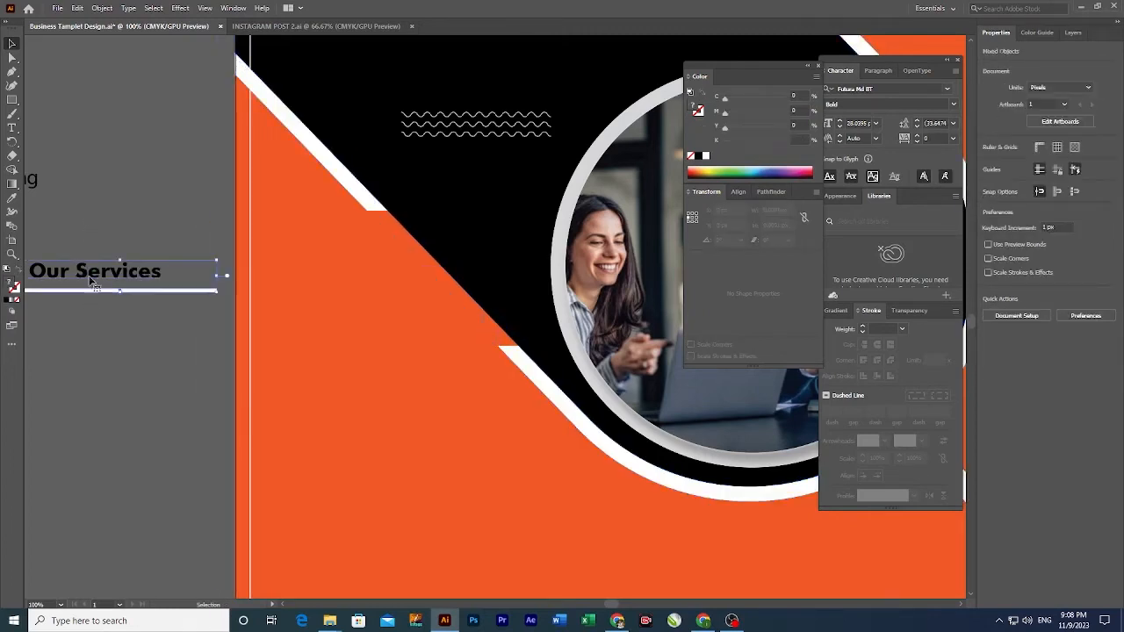
{"action": "left_click", "coordinate": [93, 236]}
{"action": "left_click_drag", "start_coordinate": [91, 238], "coordinate": [349, 235]}
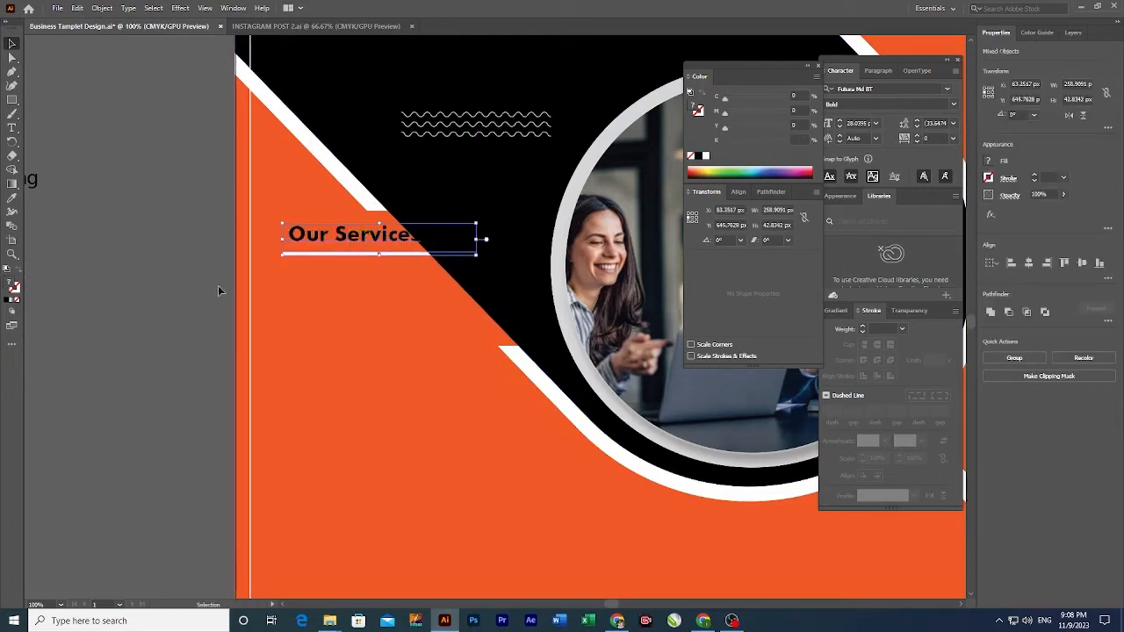
{"action": "left_click", "coordinate": [150, 218]}
Step: Fill the "Our Services" text with white
{"action": "left_click", "coordinate": [422, 232]}
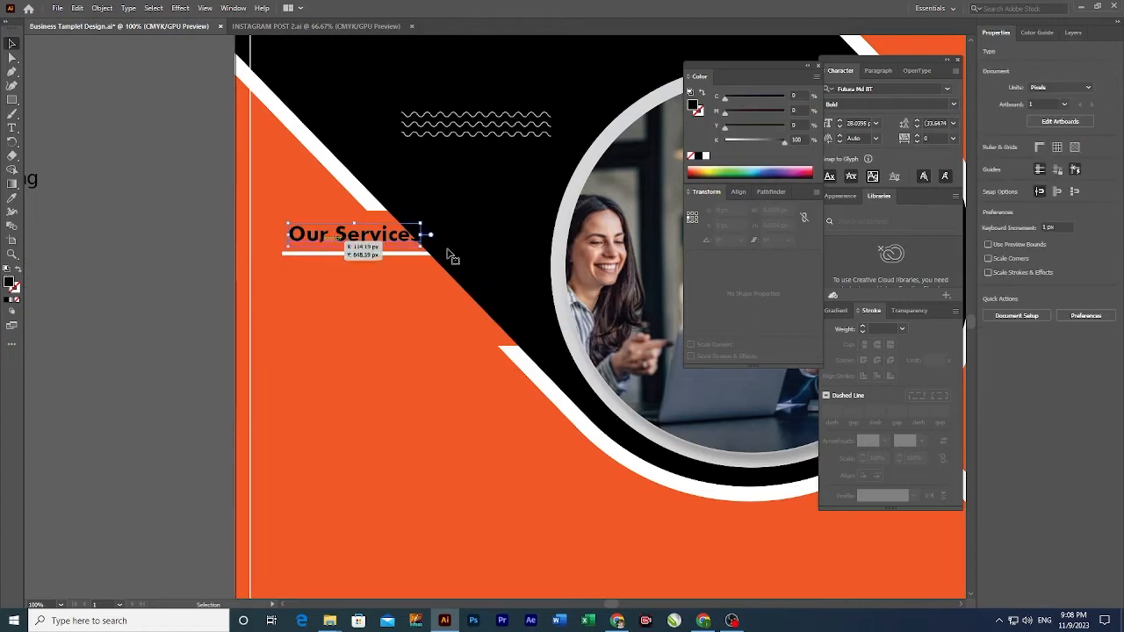
{"action": "left_click", "coordinate": [705, 156]}
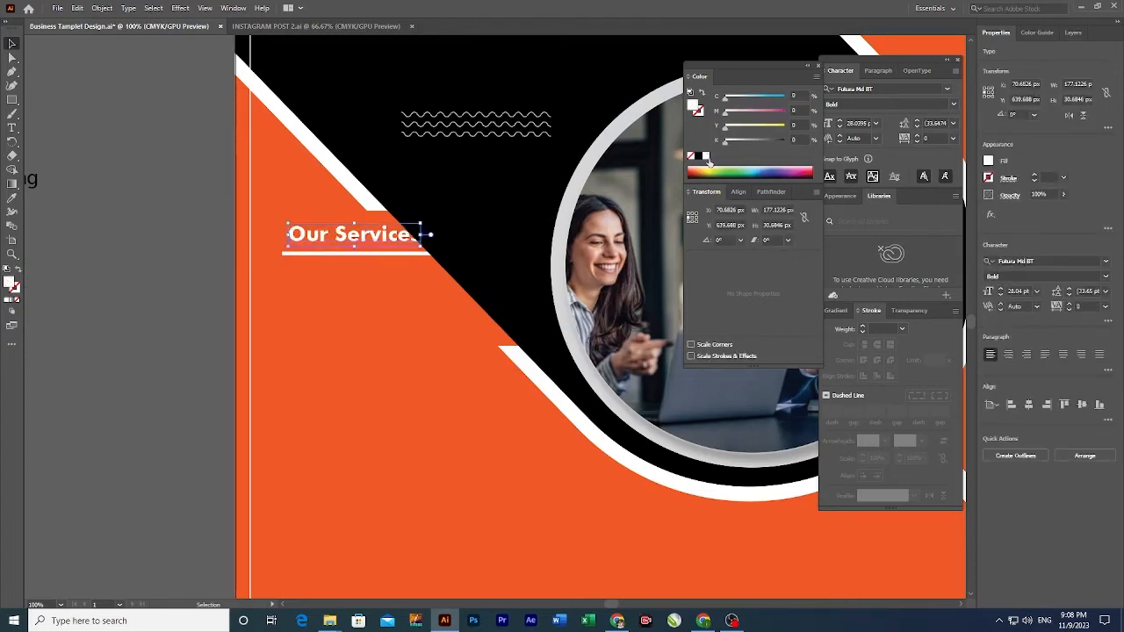
{"action": "left_click", "coordinate": [163, 243]}
Step: Set the font size of "Our Services" to 40 pt
{"action": "key", "text": "ctrl+equal"}
{"action": "left_click", "coordinate": [413, 286]}
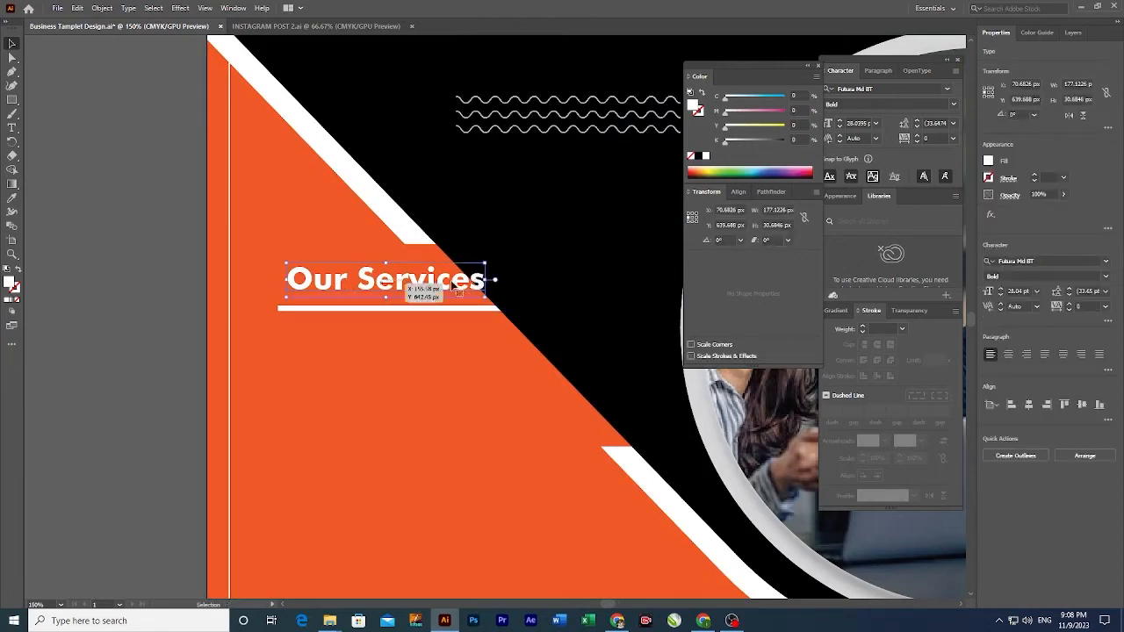
{"action": "left_click", "coordinate": [1016, 291]}
{"action": "key", "text": "Up"}
{"action": "key", "text": "Up"}
{"action": "key", "text": "Up"}
{"action": "key", "text": "Up"}
{"action": "key", "text": "Up"}
{"action": "key", "text": "Up"}
{"action": "key", "text": "Up"}
{"action": "key", "text": "Up"}
{"action": "key", "text": "Up"}
{"action": "key", "text": "Up"}
{"action": "key", "text": "Up"}
{"action": "key", "text": "Up"}
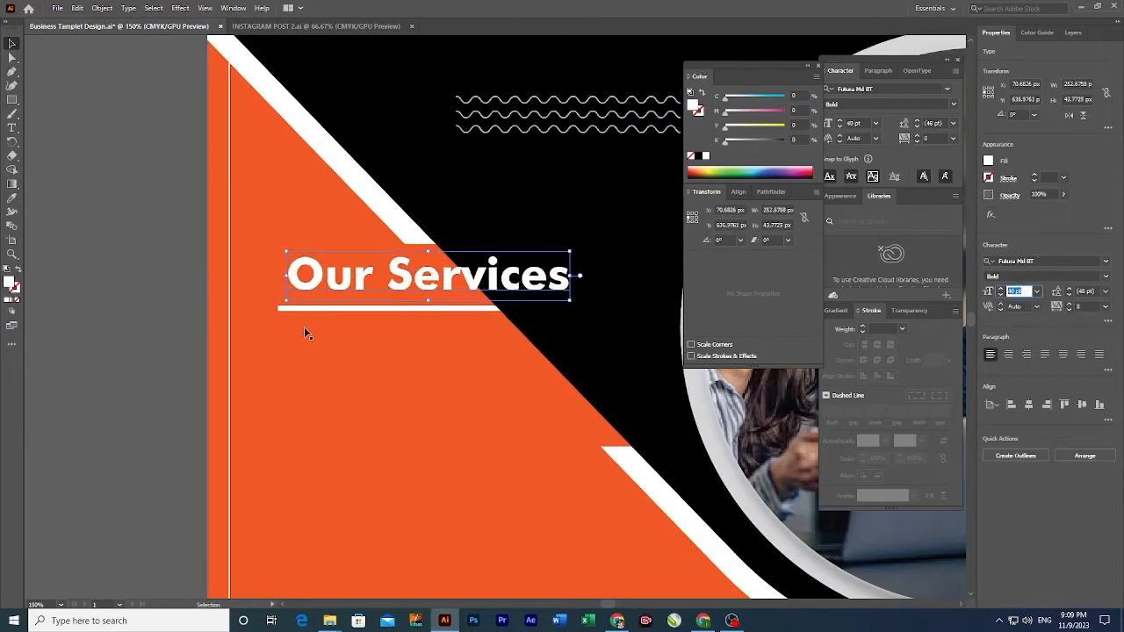
{"action": "left_click", "coordinate": [115, 184]}
Step: Move "Our Services" slightly down and left toward its underline, and shorten the underline from its right end to about half its length
{"action": "left_click_drag", "start_coordinate": [309, 291], "coordinate": [298, 300]}
{"action": "left_click", "coordinate": [345, 311]}
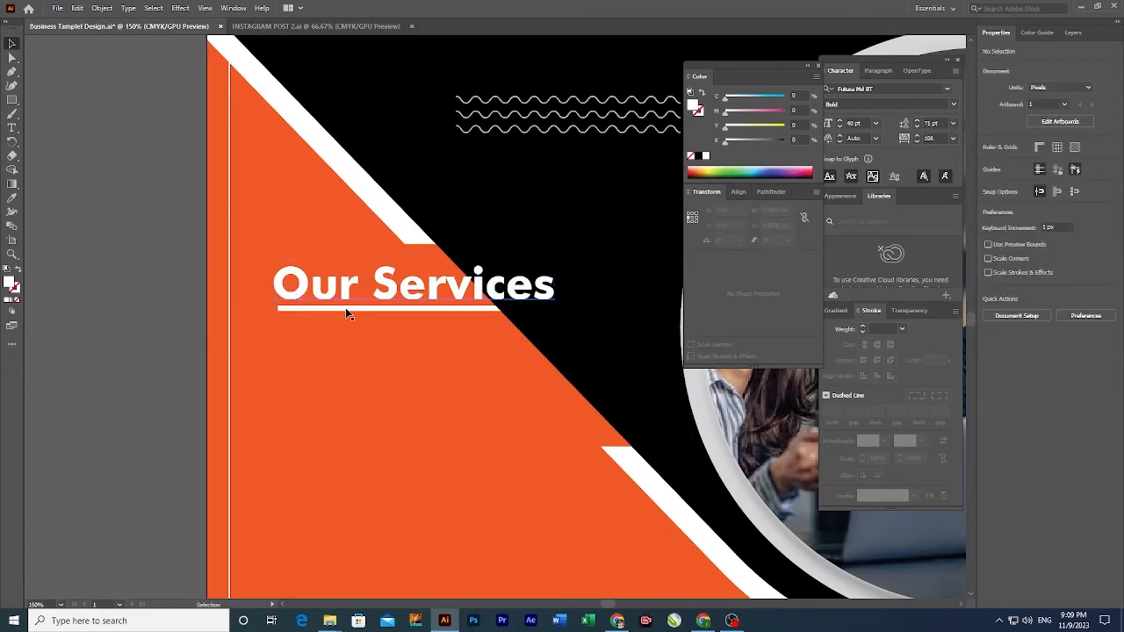
{"action": "left_click", "coordinate": [345, 309]}
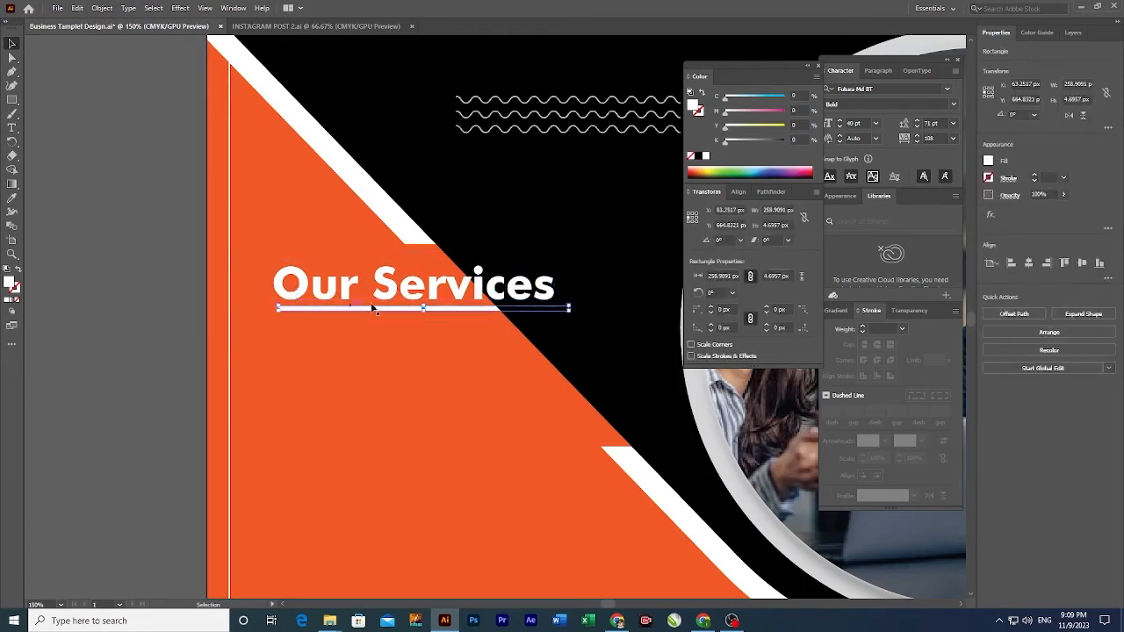
{"action": "left_click_drag", "start_coordinate": [570, 308], "coordinate": [416, 308]}
{"action": "left_click", "coordinate": [160, 319]}
{"action": "key", "text": "ctrl+minus"}
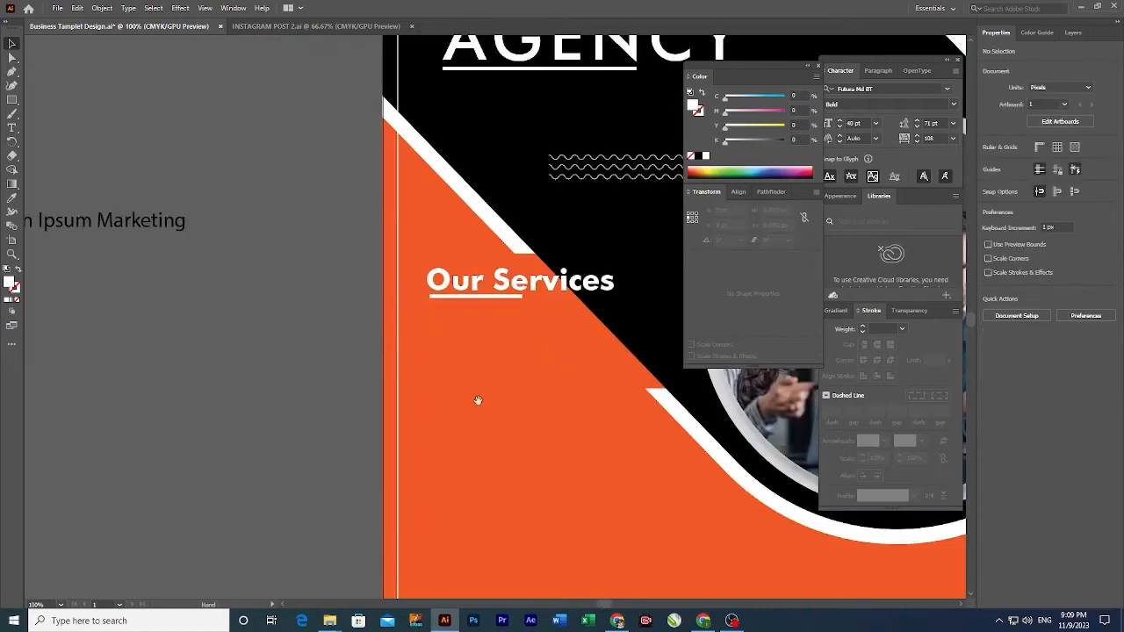
{"action": "left_click_drag", "start_coordinate": [477, 401], "coordinate": [349, 307]}
{"action": "key", "text": "ctrl+plus"}
{"action": "left_click_drag", "start_coordinate": [431, 293], "coordinate": [378, 307]}
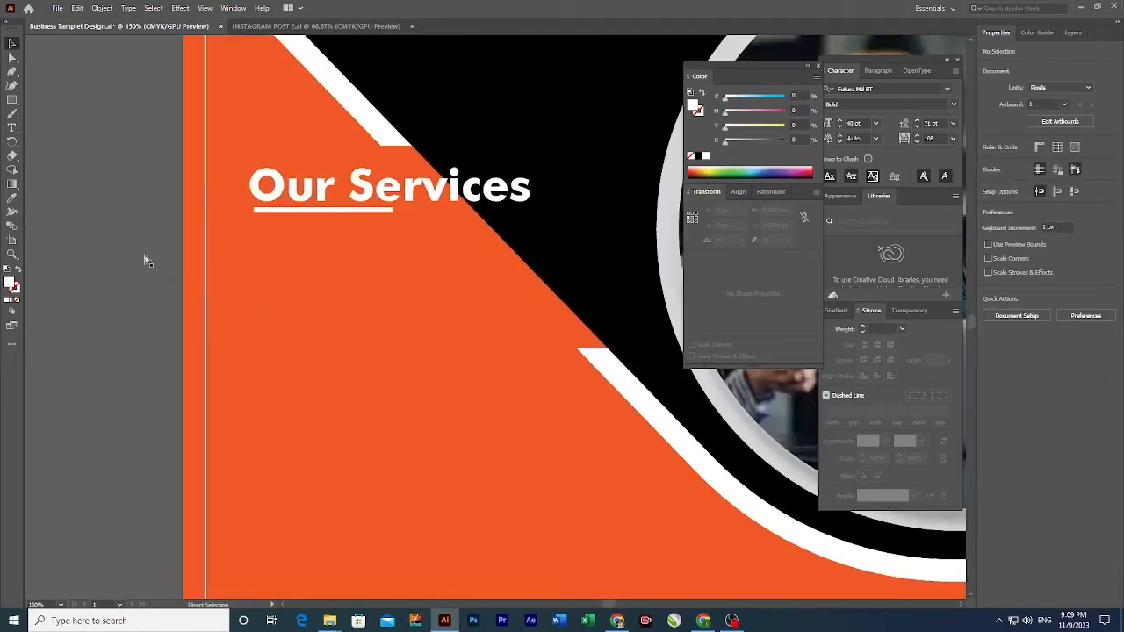
Step: Switch to Chrome and search Google Images for "right symbol" in a new tab
{"action": "left_click", "coordinate": [617, 621]}
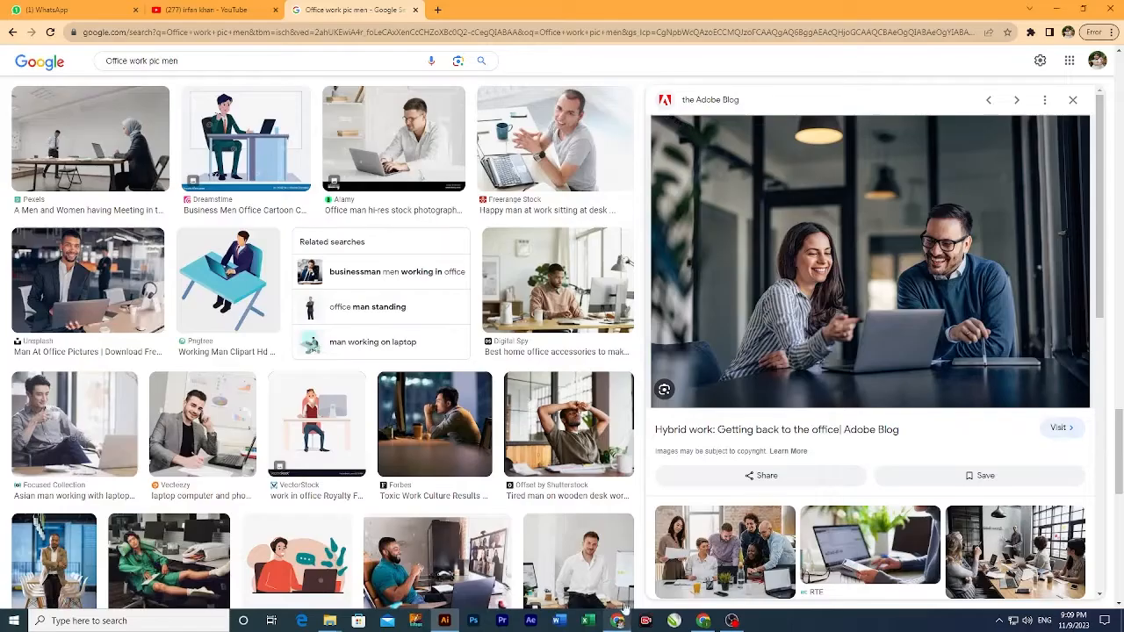
{"action": "left_click", "coordinate": [437, 9]}
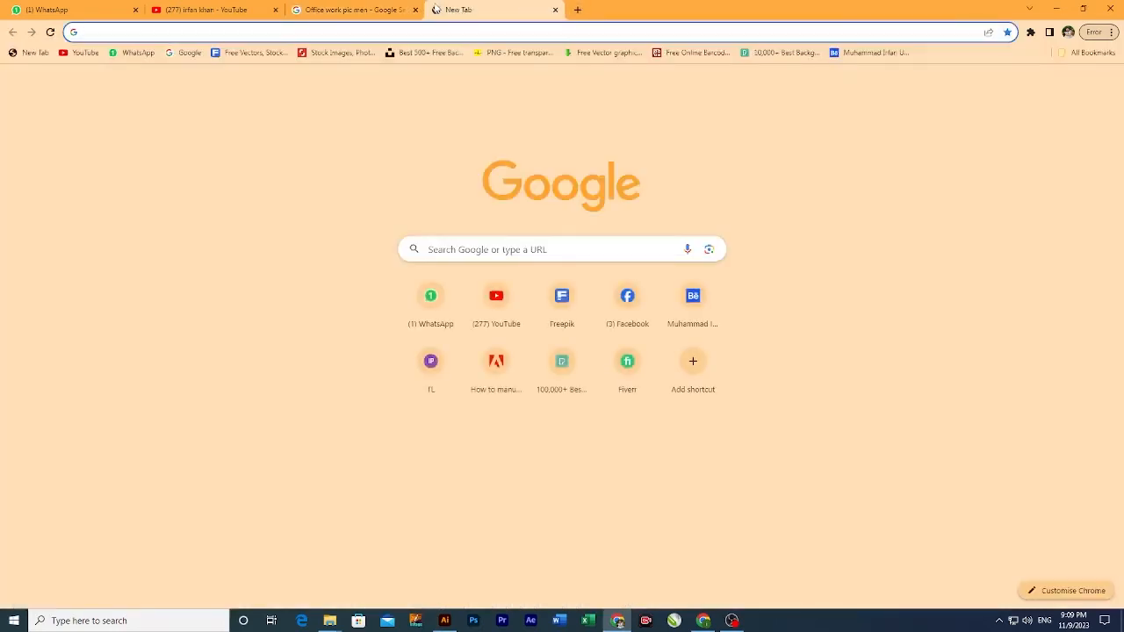
{"action": "type", "text": "Right"}
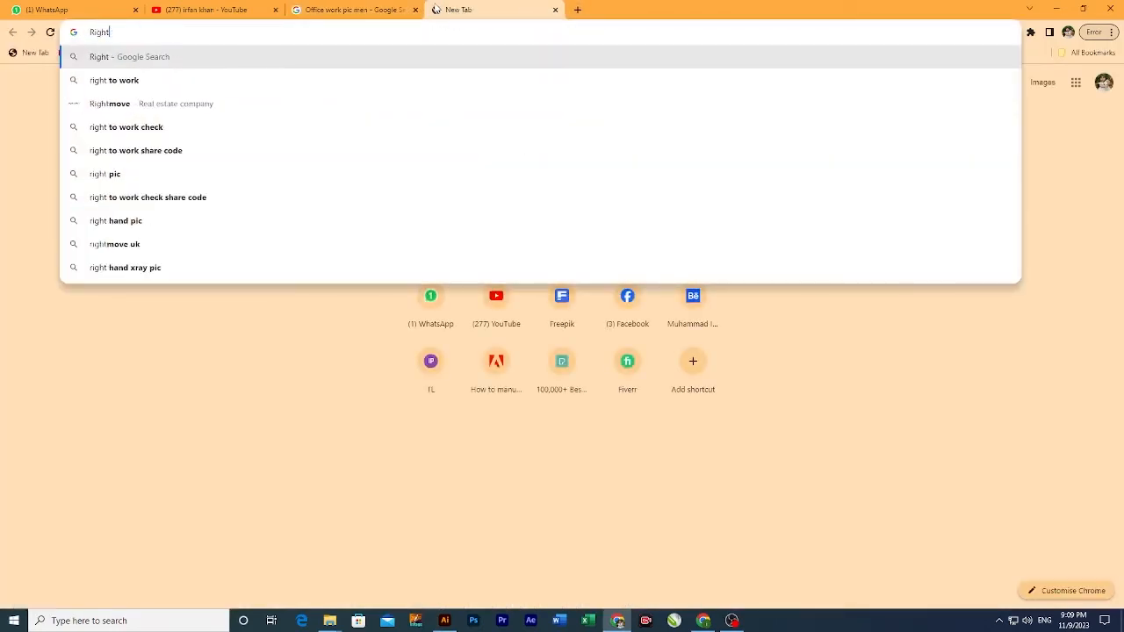
{"action": "type", "text": " sa"}
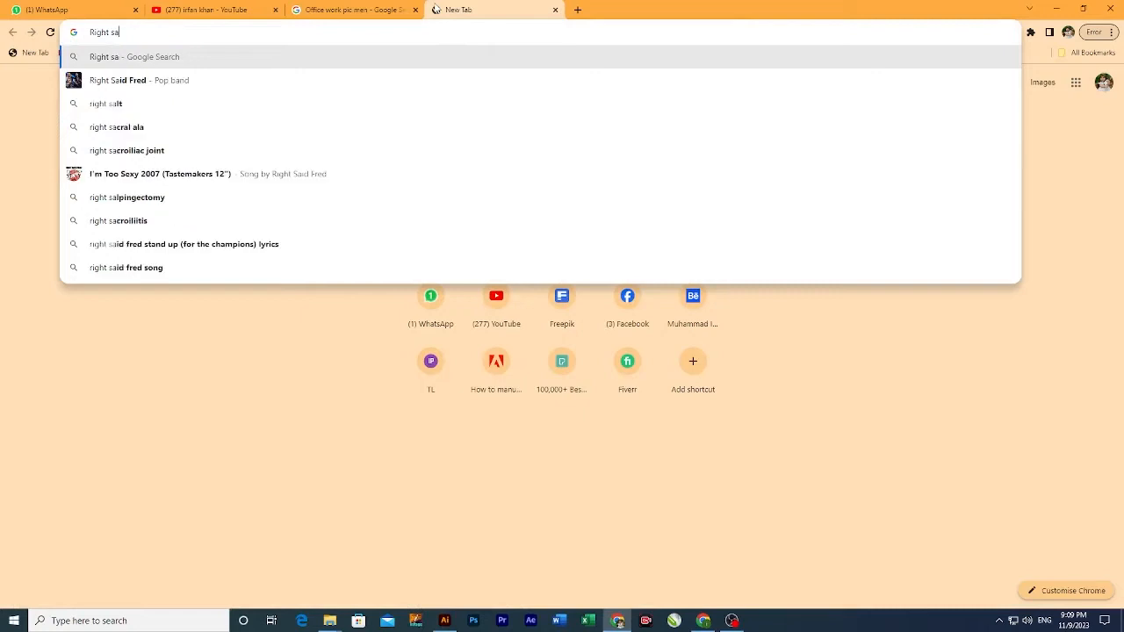
{"action": "key", "text": "BackSpace"}
{"action": "type", "text": "aymbo"}
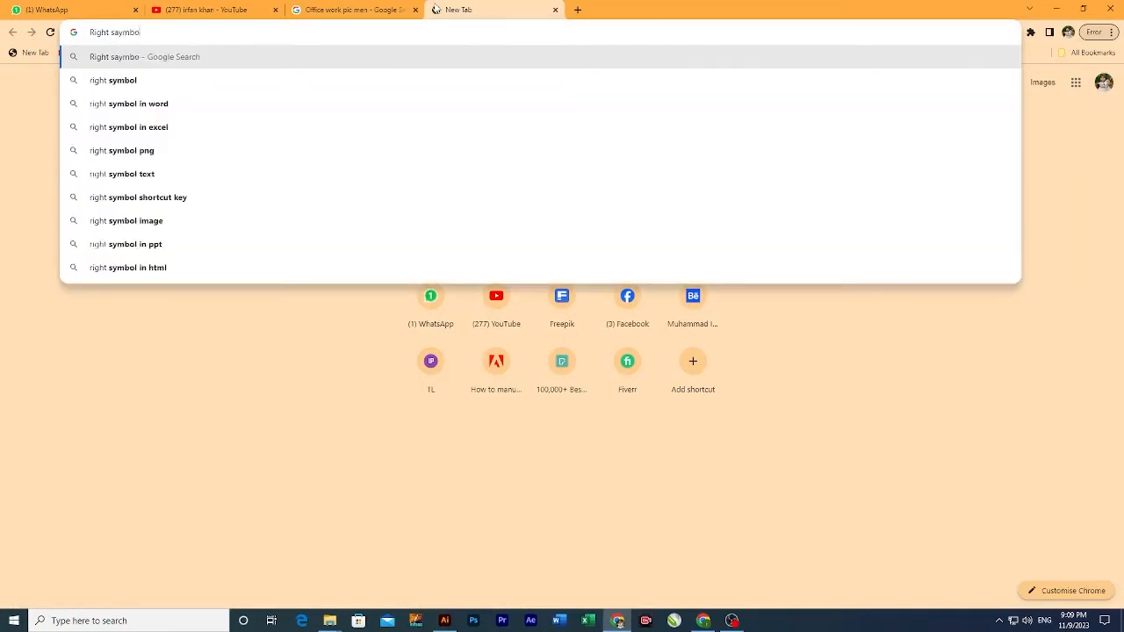
{"action": "key", "text": "Return"}
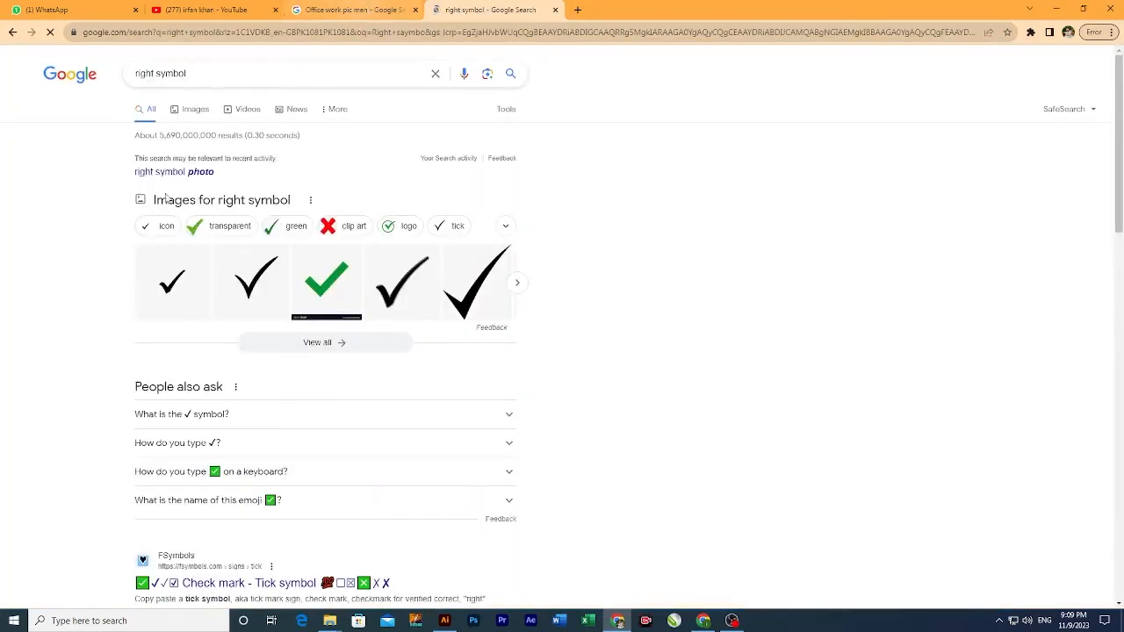
{"action": "left_click", "coordinate": [196, 109]}
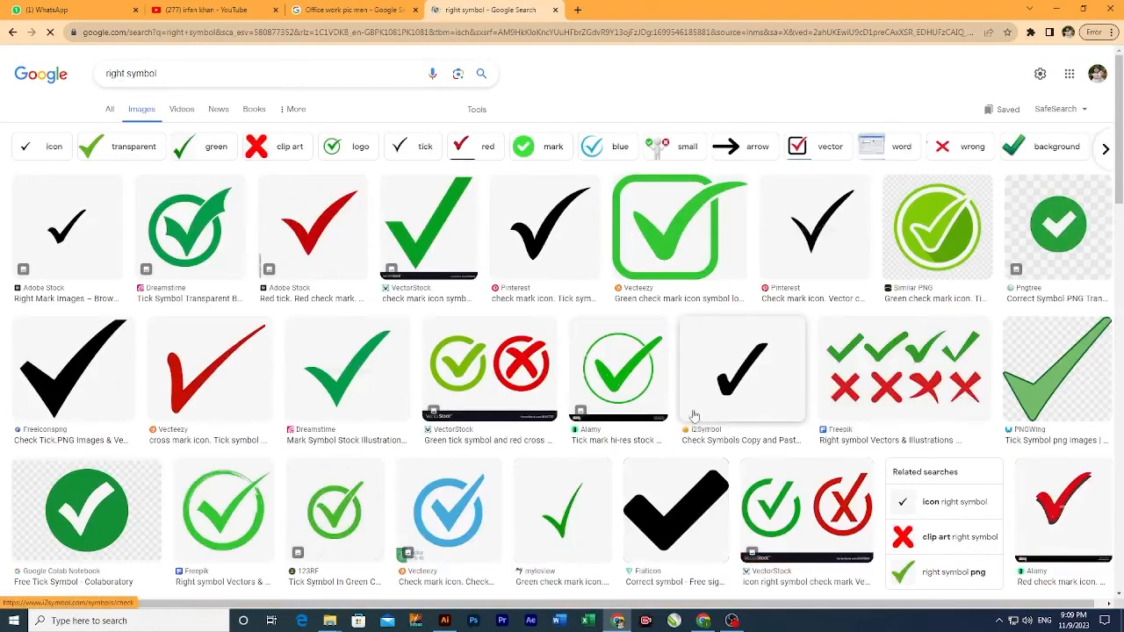
Step: Browse the tick image results and open the preview of the green circled tick from Dreamstime
{"action": "scroll", "coordinate": [680, 354], "scroll_direction": "down", "scroll_amount": 1}
{"action": "scroll", "coordinate": [680, 353], "scroll_direction": "down", "scroll_amount": 4}
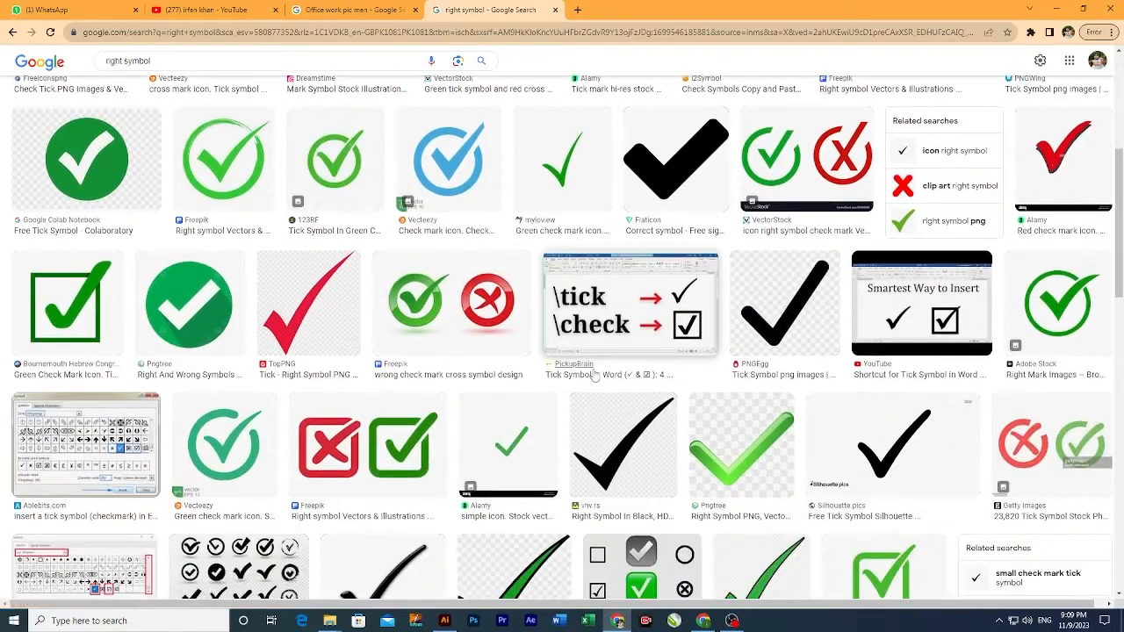
{"action": "scroll", "coordinate": [594, 377], "scroll_direction": "down", "scroll_amount": 10}
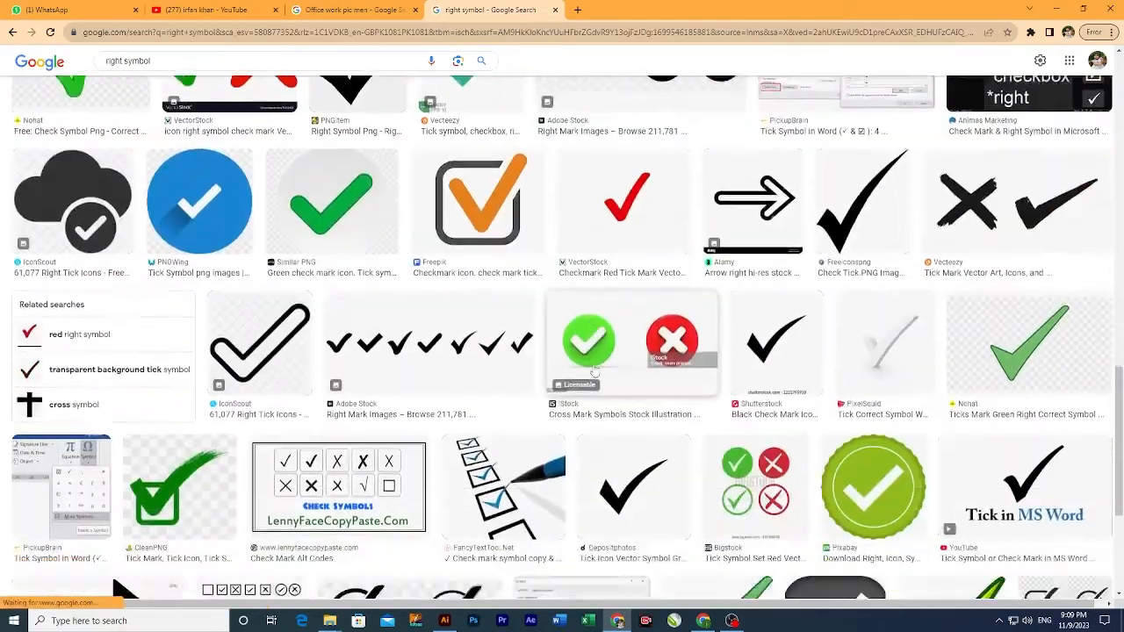
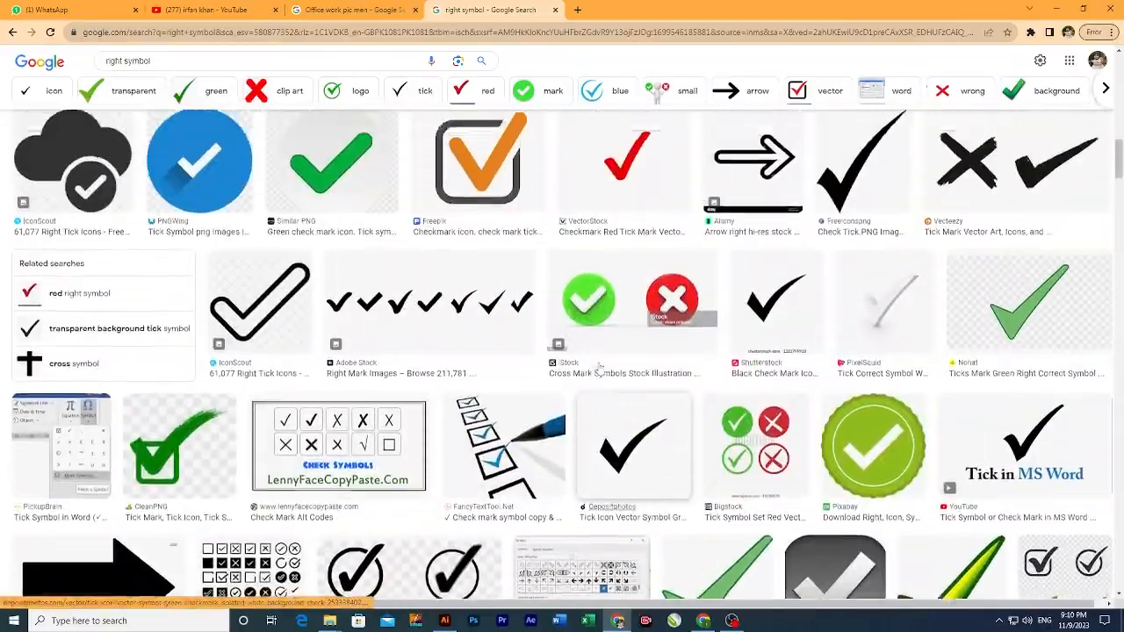
{"action": "scroll", "coordinate": [598, 368], "scroll_direction": "up", "scroll_amount": 15}
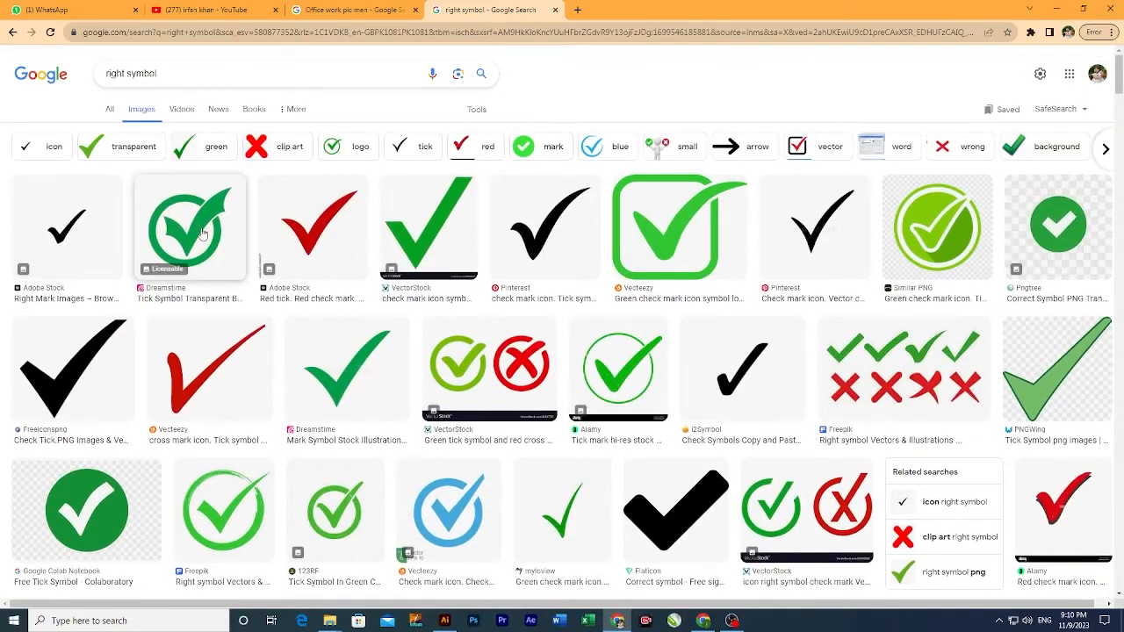
{"action": "left_click", "coordinate": [624, 380]}
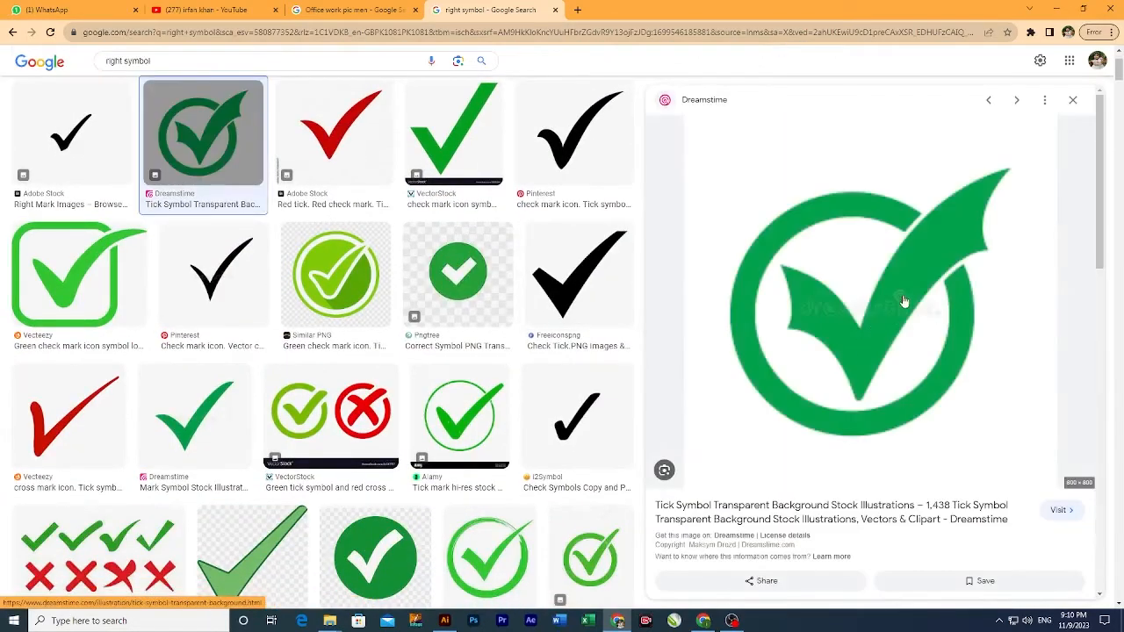
Step: Open the preview of the Freepik brush-style circled green tick and copy its image
{"action": "scroll", "coordinate": [908, 289], "scroll_direction": "down", "scroll_amount": 10}
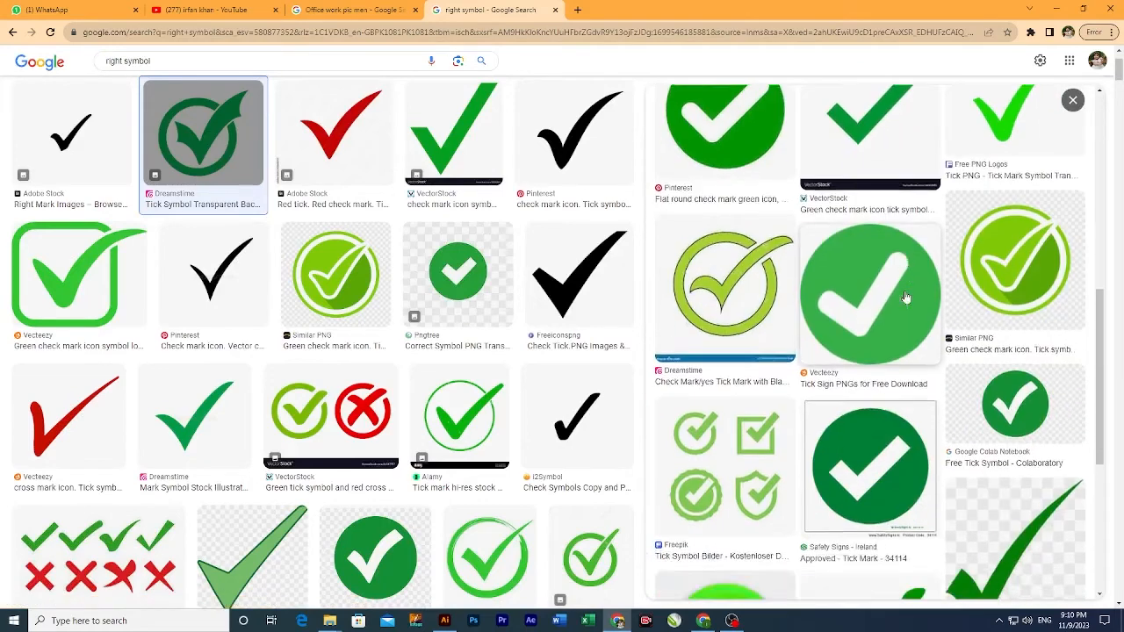
{"action": "scroll", "coordinate": [905, 300], "scroll_direction": "up", "scroll_amount": 10}
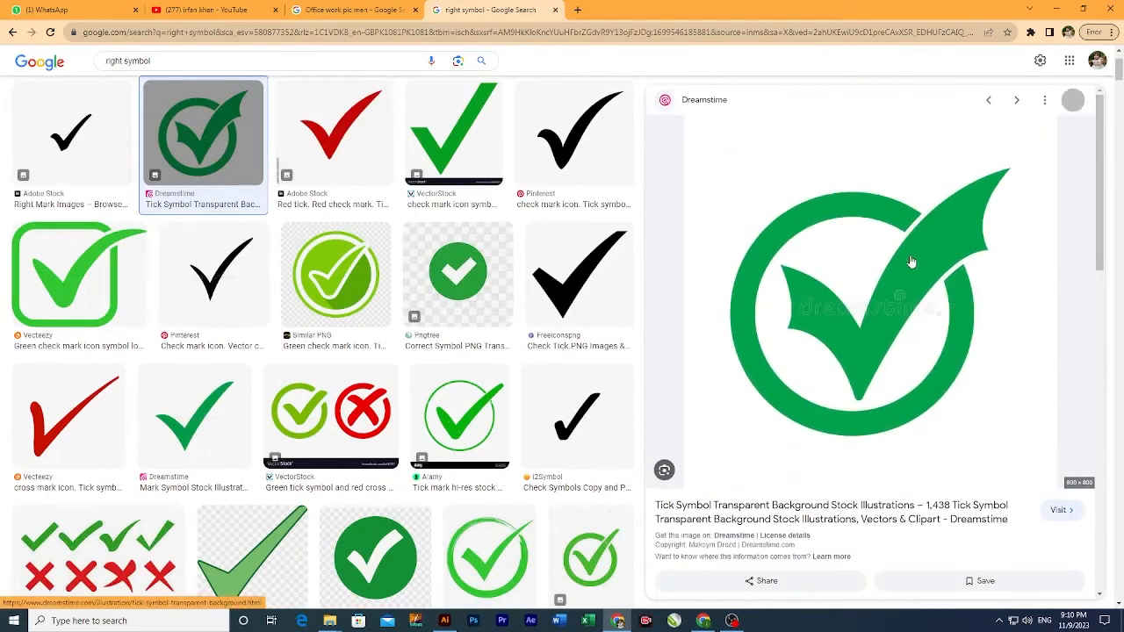
{"action": "right_click", "coordinate": [907, 271]}
{"action": "scroll", "coordinate": [477, 419], "scroll_direction": "down", "scroll_amount": 3}
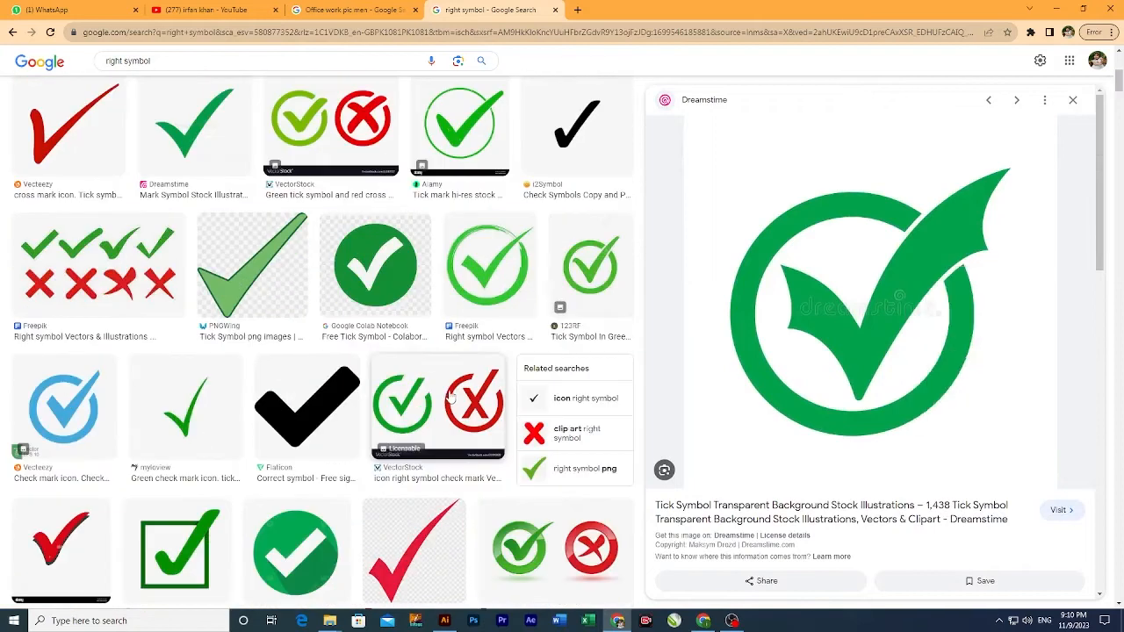
{"action": "left_click", "coordinate": [497, 297]}
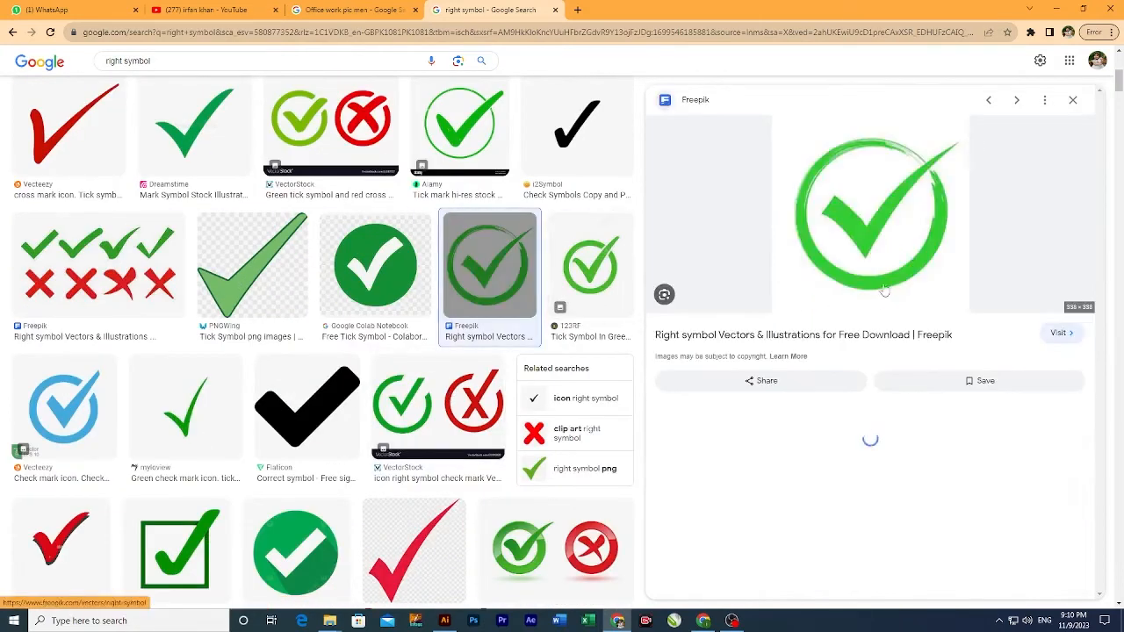
{"action": "right_click", "coordinate": [872, 238]}
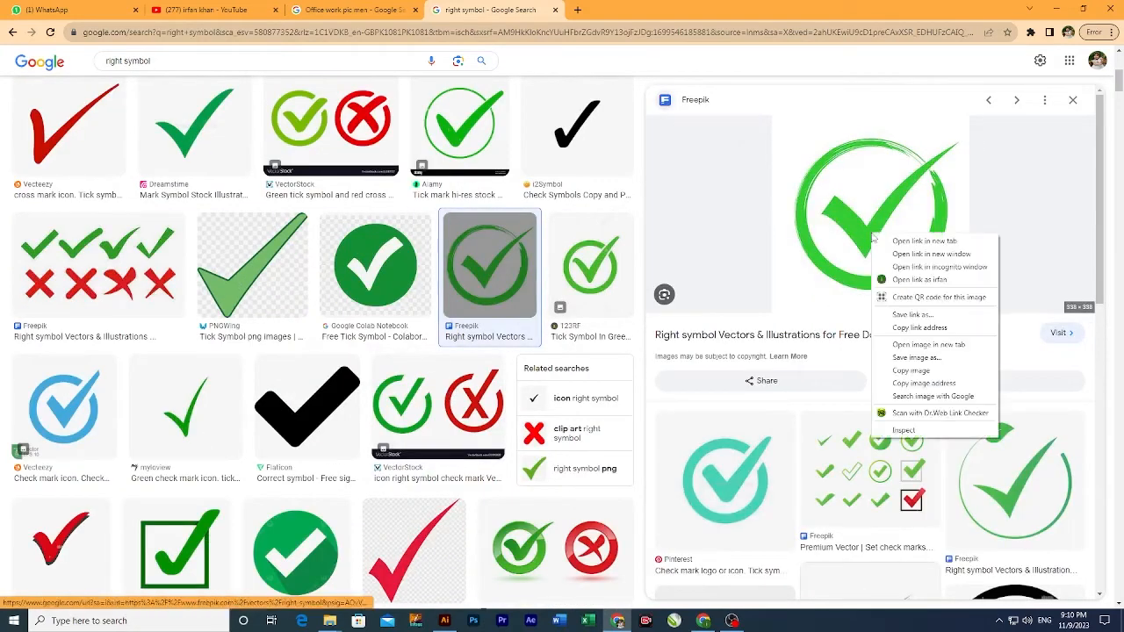
{"action": "left_click", "coordinate": [917, 371]}
Step: Switch to Illustrator, paste the tick image and move it onto the empty canvas outside the artboard
{"action": "key", "text": "alt+Tab"}
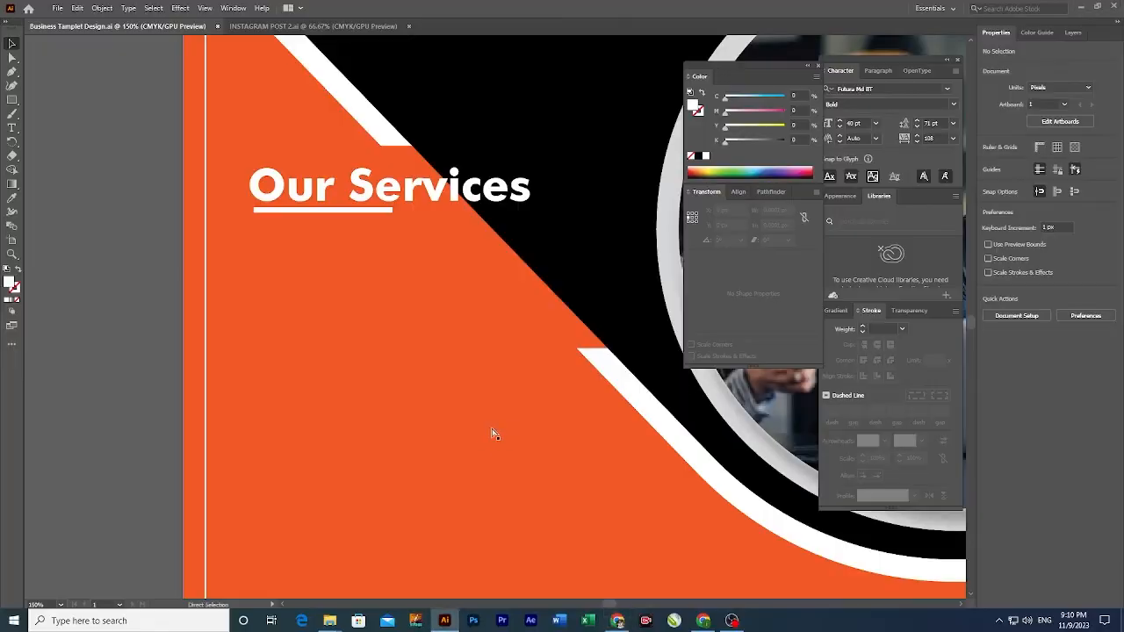
{"action": "key", "text": "ctrl+v"}
{"action": "key", "text": "ctrl+minus"}
{"action": "key", "text": "ctrl+minus"}
{"action": "left_click_drag", "start_coordinate": [497, 244], "coordinate": [253, 464]}
{"action": "key", "text": "ctrl+plus"}
{"action": "key", "text": "ctrl+plus"}
{"action": "left_click_drag", "start_coordinate": [445, 349], "coordinate": [407, 396]}
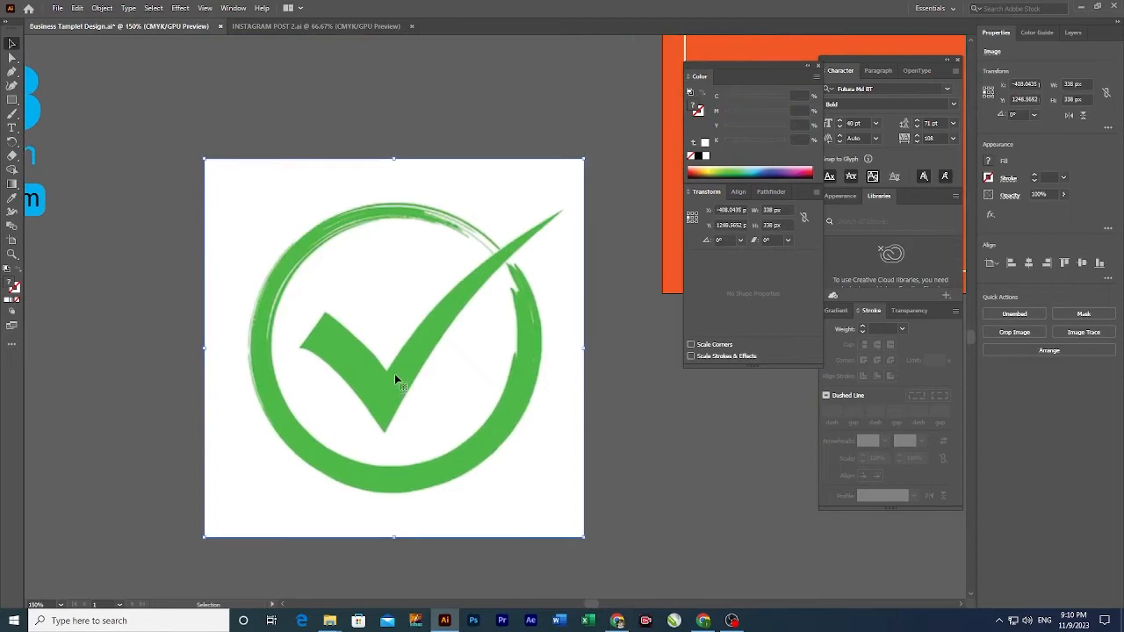
Step: Trace the tick image with the High Fidelity Photo preset and expand it into vector shapes
{"action": "left_click", "coordinate": [101, 8]}
{"action": "mouse_move", "coordinate": [78, 9]}
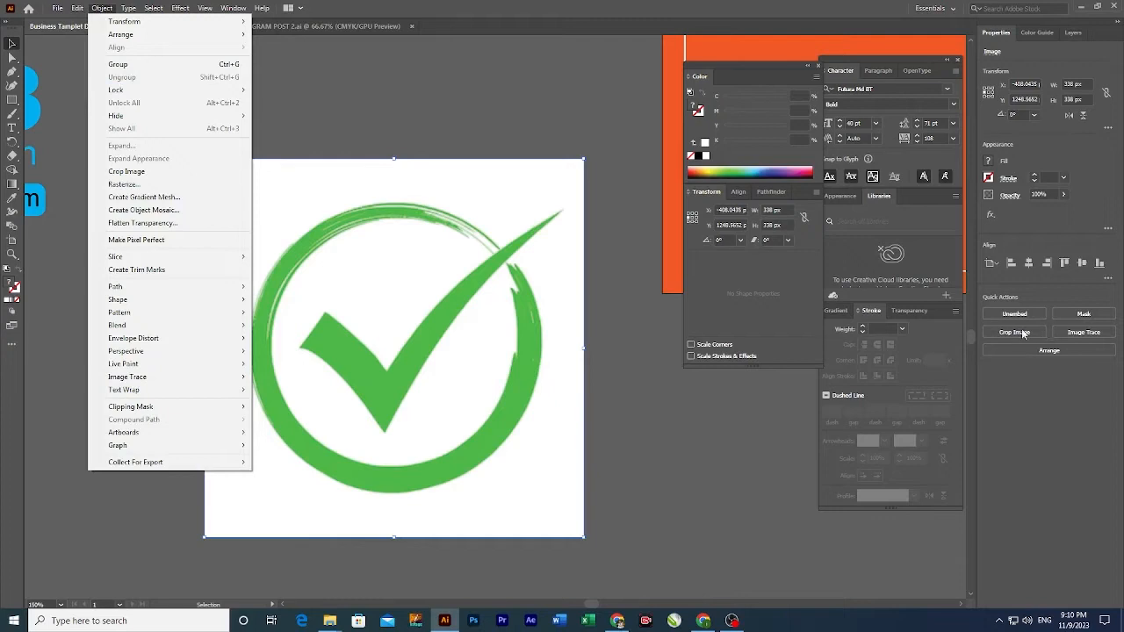
{"action": "left_click", "coordinate": [1079, 335]}
{"action": "left_click", "coordinate": [1003, 366]}
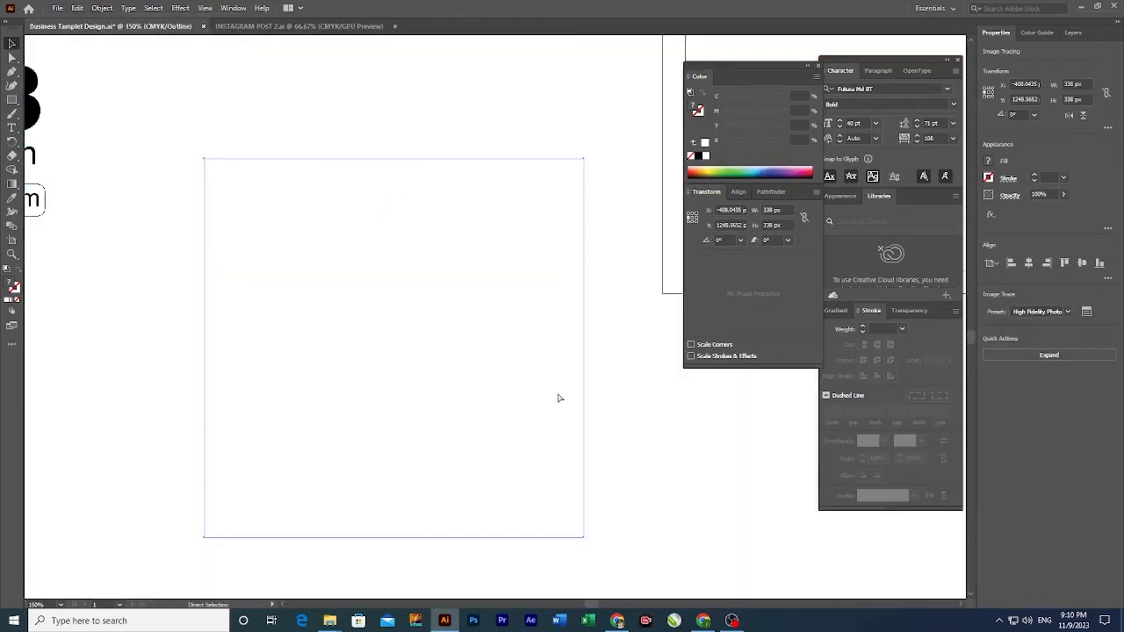
{"action": "key", "text": "v"}
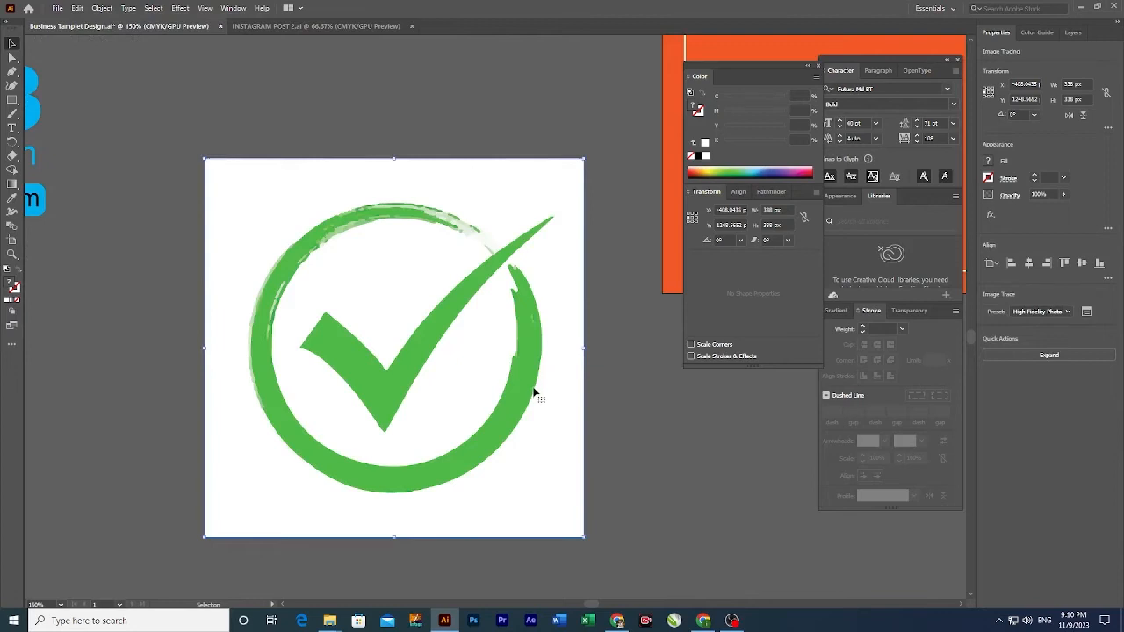
{"action": "left_click", "coordinate": [1027, 356]}
{"action": "key", "text": "a"}
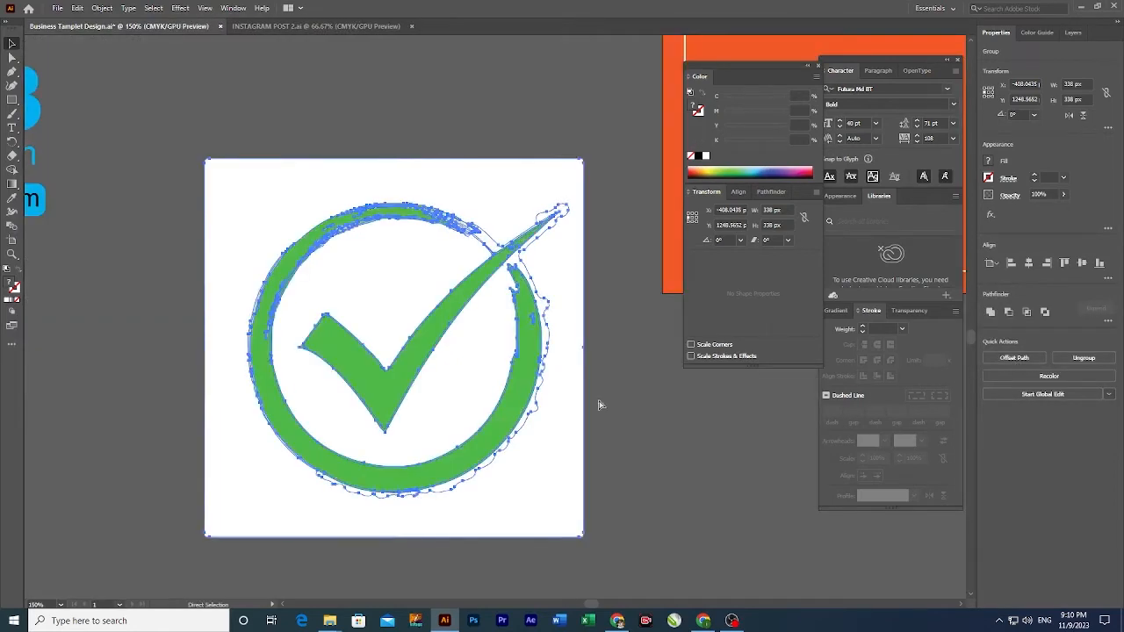
{"action": "key", "text": "v"}
{"action": "left_click", "coordinate": [622, 420]}
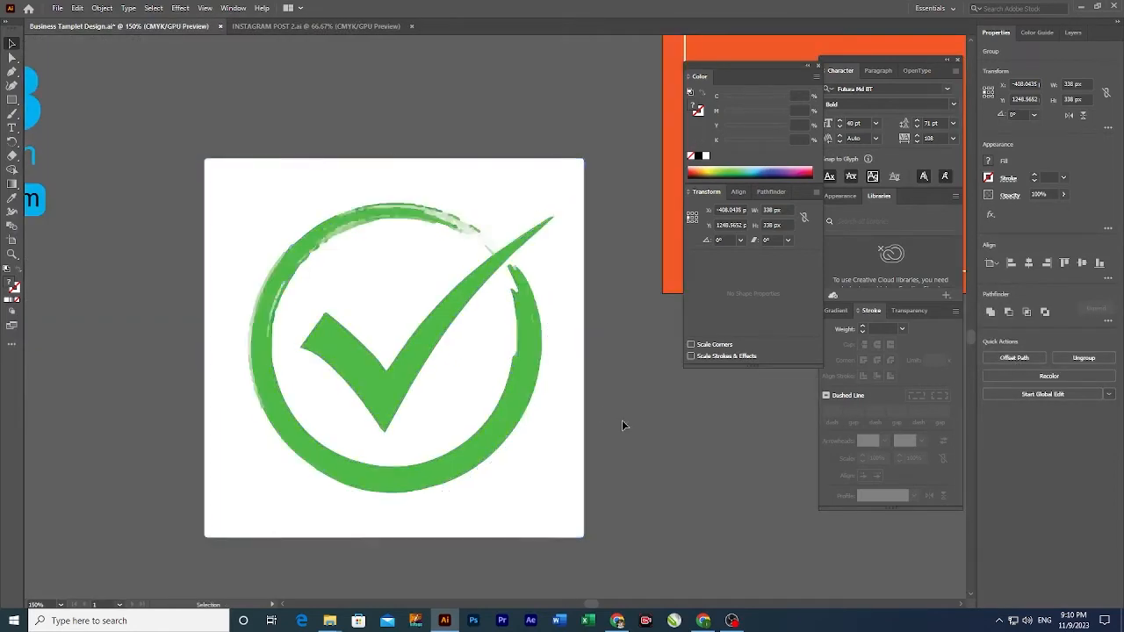
Step: Isolate the green tick by cutting its shapes with Magic Wand, deleting the remaining traced background and pasting the shapes back
{"action": "key", "text": "y"}
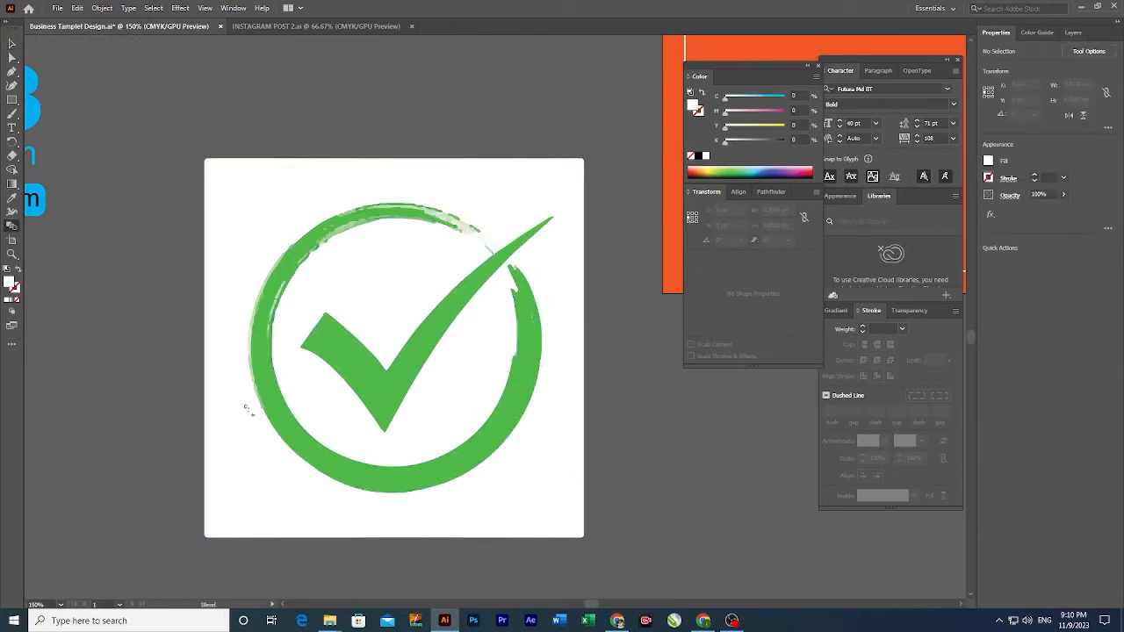
{"action": "left_click", "coordinate": [264, 389]}
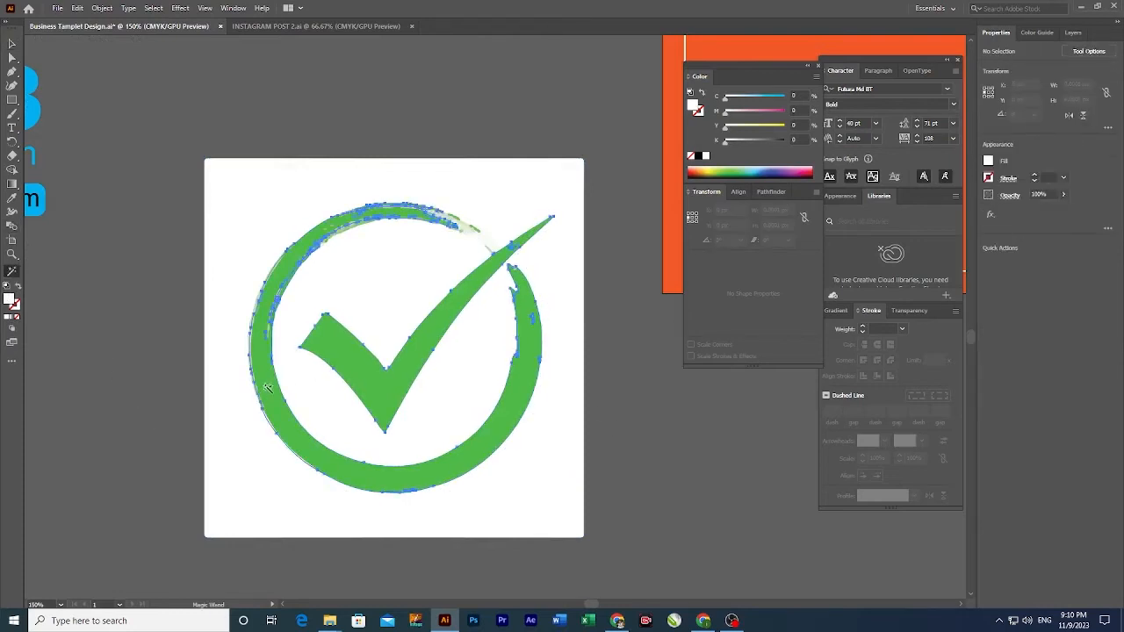
{"action": "key", "text": "Delete"}
{"action": "key", "text": "ctrl+minus"}
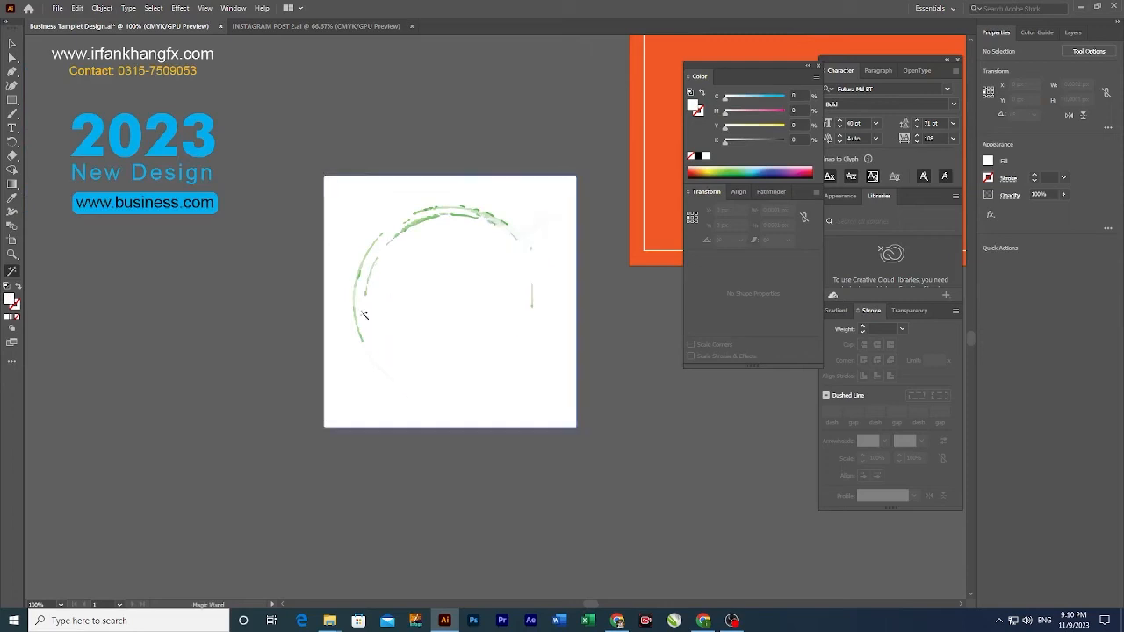
{"action": "key", "text": "v"}
{"action": "left_click_drag", "start_coordinate": [548, 451], "coordinate": [549, 439]}
{"action": "key", "text": "Delete"}
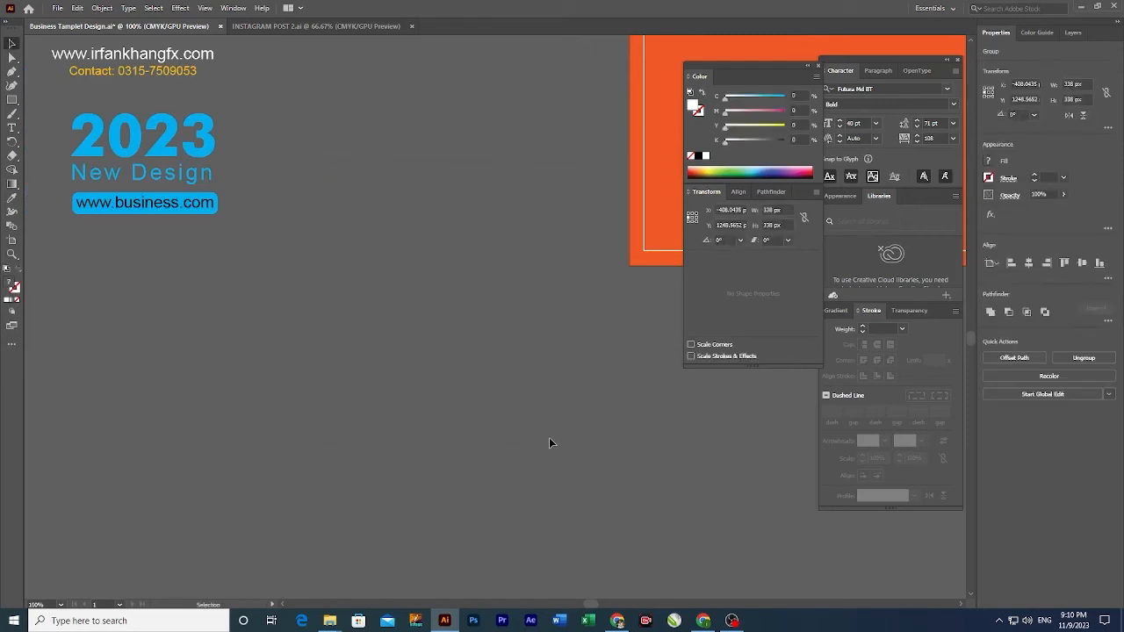
{"action": "key", "text": "ctrl+v"}
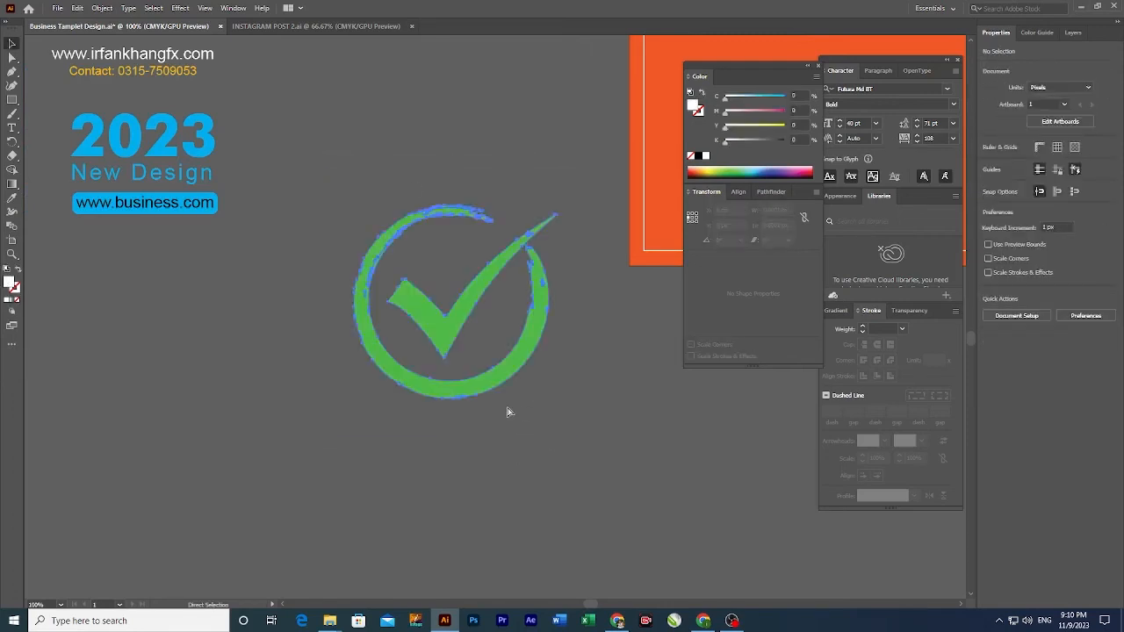
{"action": "left_click", "coordinate": [510, 451]}
{"action": "left_click", "coordinate": [508, 238]}
{"action": "left_click_drag", "start_coordinate": [454, 395], "coordinate": [463, 230]}
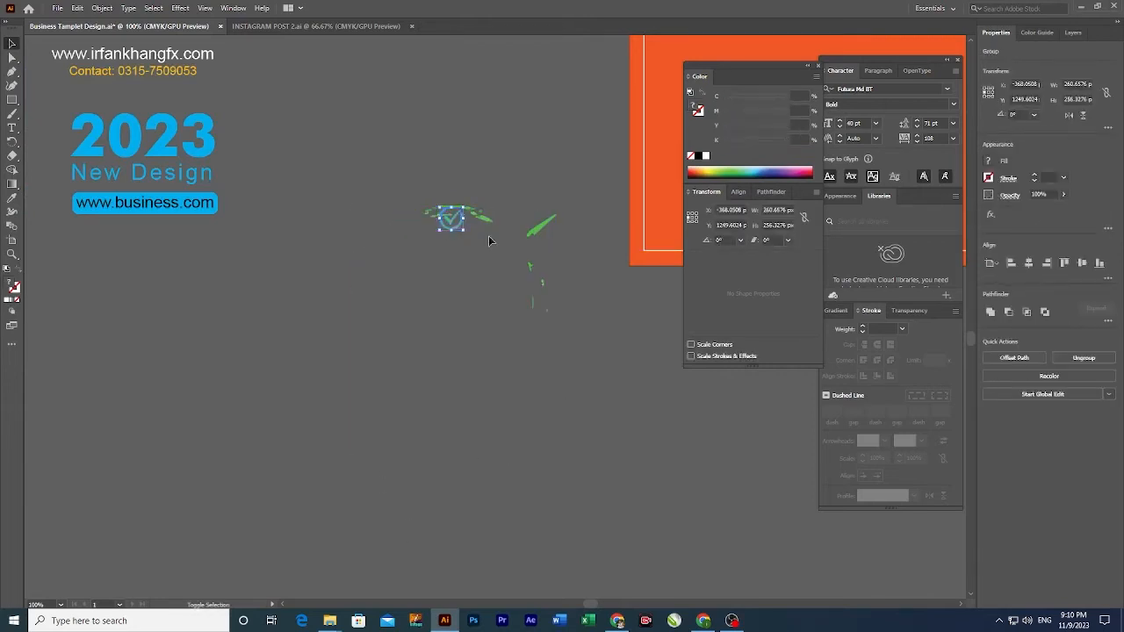
{"action": "key", "text": "a"}
{"action": "key", "text": "ctrl+z"}
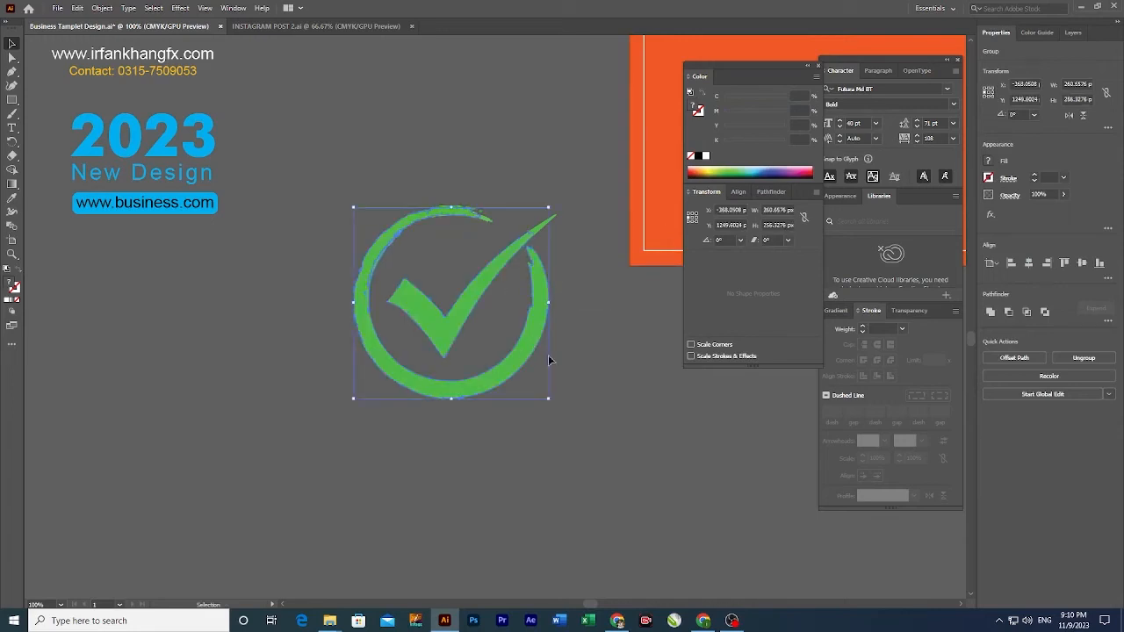
Step: Unite all the green tick pieces into one object and scale it down to about 26 px wide
{"action": "left_click_drag", "start_coordinate": [340, 148], "coordinate": [594, 455]}
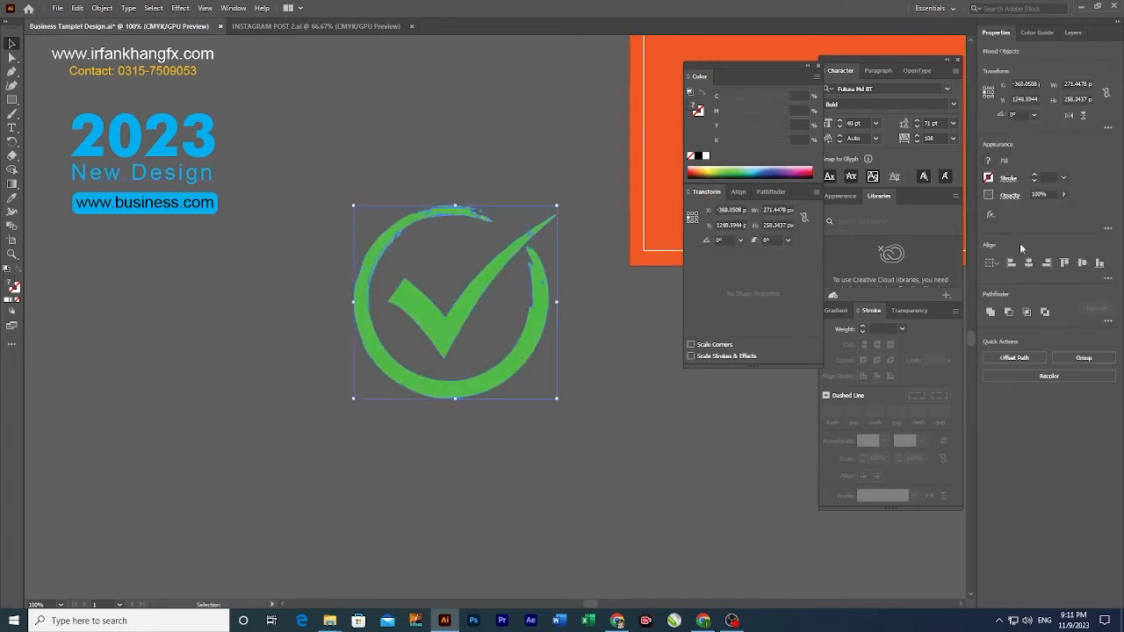
{"action": "left_click", "coordinate": [993, 314]}
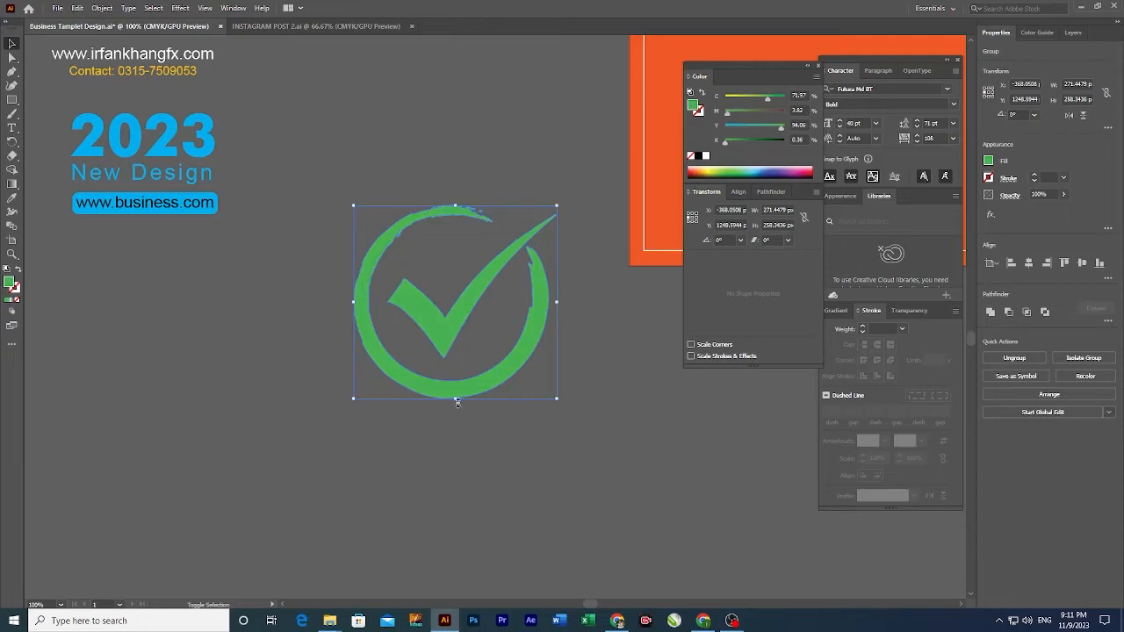
{"action": "left_click_drag", "start_coordinate": [456, 400], "coordinate": [452, 225]}
{"action": "left_click", "coordinate": [489, 266]}
Step: Move the small green tick onto the orange area just below the "Our Services" underline
{"action": "left_click_drag", "start_coordinate": [361, 337], "coordinate": [261, 452]}
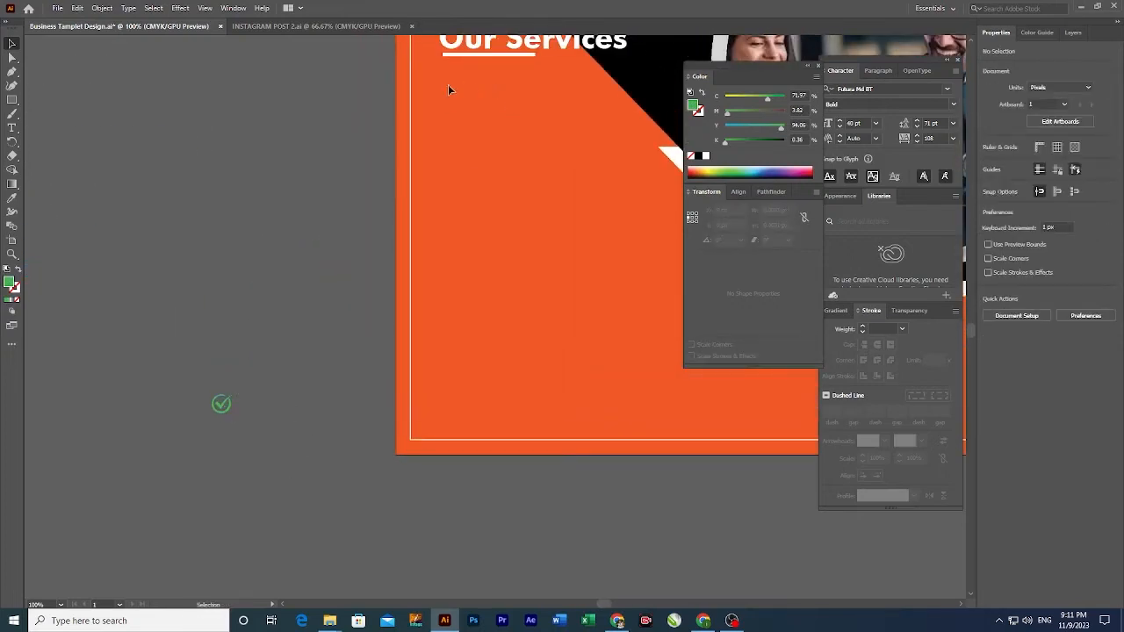
{"action": "key", "text": "ctrl+a"}
{"action": "left_click", "coordinate": [200, 390]}
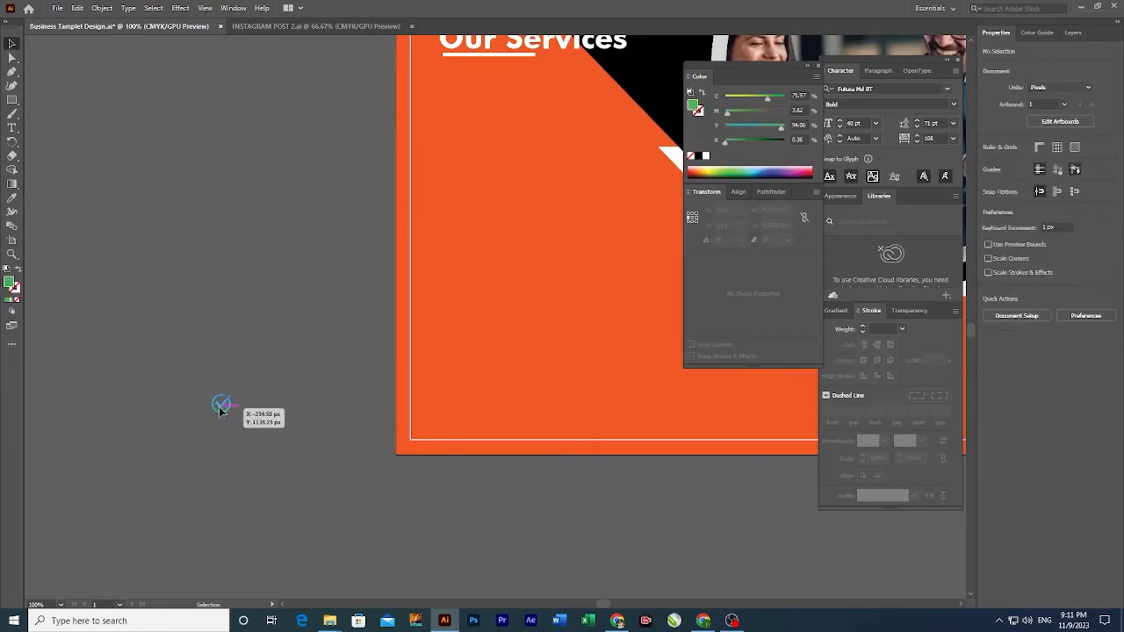
{"action": "left_click_drag", "start_coordinate": [220, 409], "coordinate": [451, 81]}
{"action": "key", "text": "ctrl+minus"}
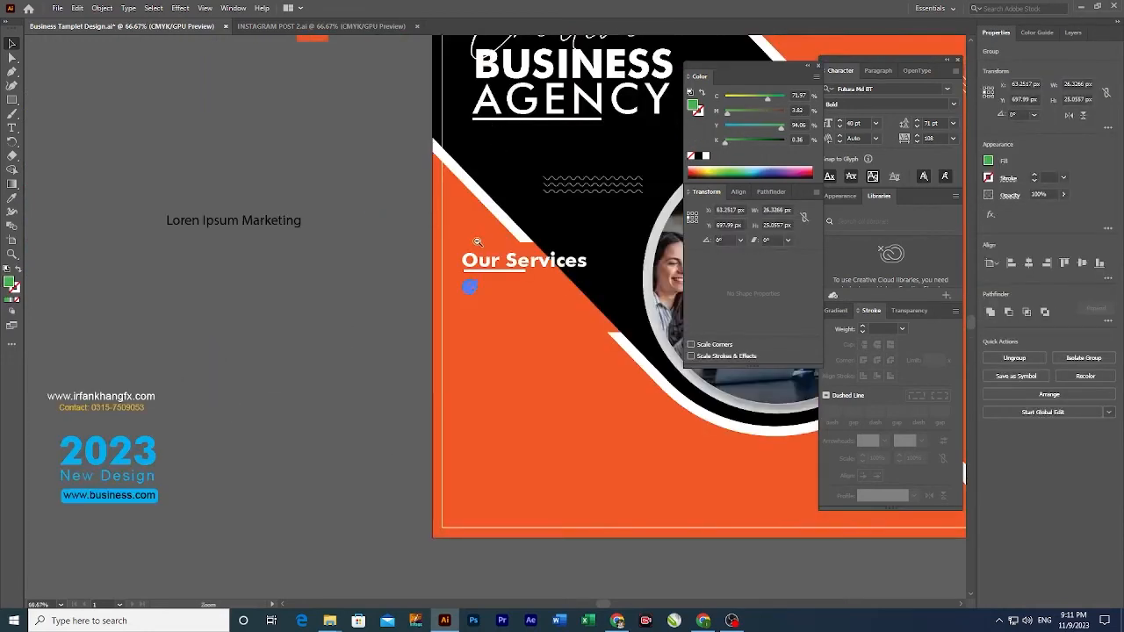
{"action": "left_click_drag", "start_coordinate": [504, 246], "coordinate": [497, 249]}
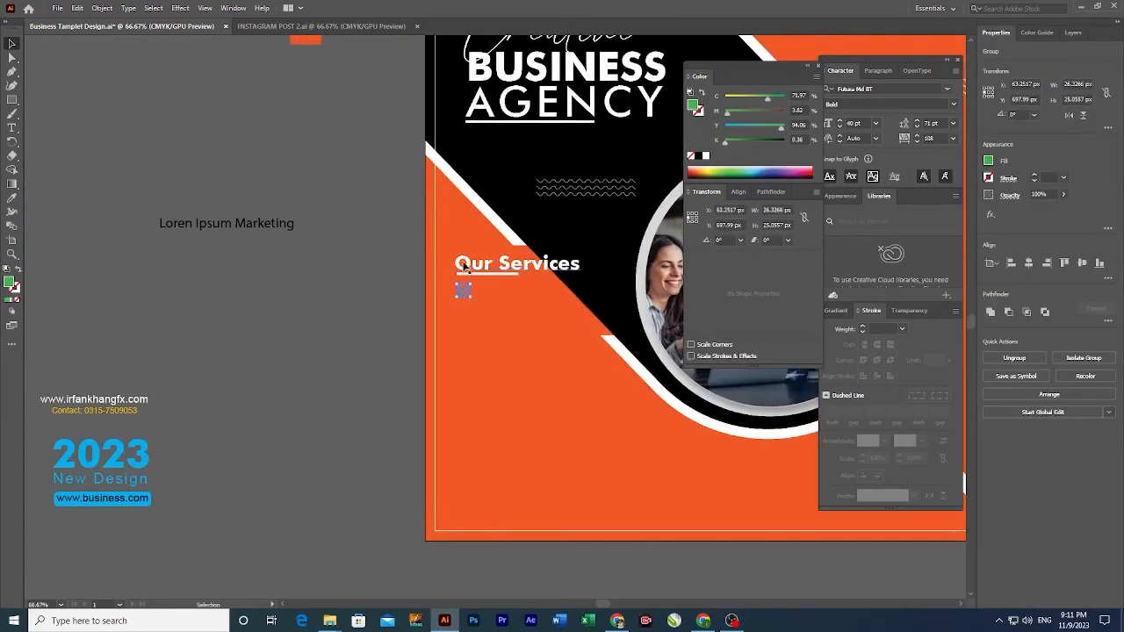
Step: Change the fill of the tick icon to white
{"action": "left_click", "coordinate": [553, 288], "text": "ctrl"}
{"action": "left_click", "coordinate": [558, 305], "text": "ctrl"}
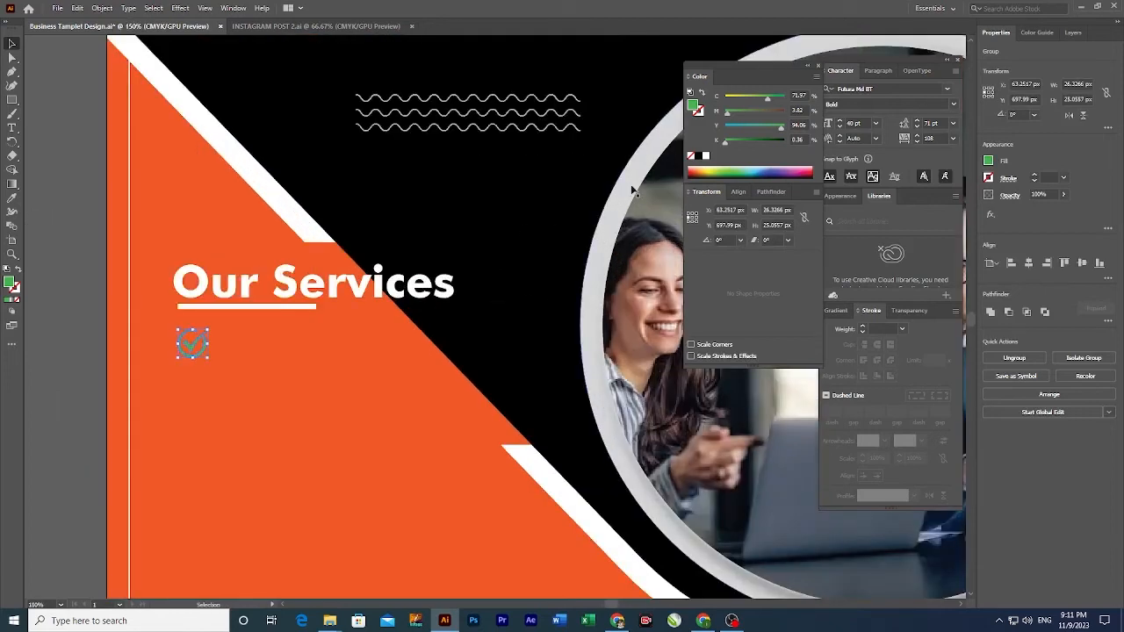
{"action": "left_click", "coordinate": [706, 155]}
{"action": "left_click", "coordinate": [86, 308]}
Step: Move the white tick slightly down, keeping it near the left end of the "Our Services" underline
{"action": "left_click", "coordinate": [180, 362], "text": "ctrl"}
{"action": "left_click_drag", "start_coordinate": [180, 362], "coordinate": [404, 314]}
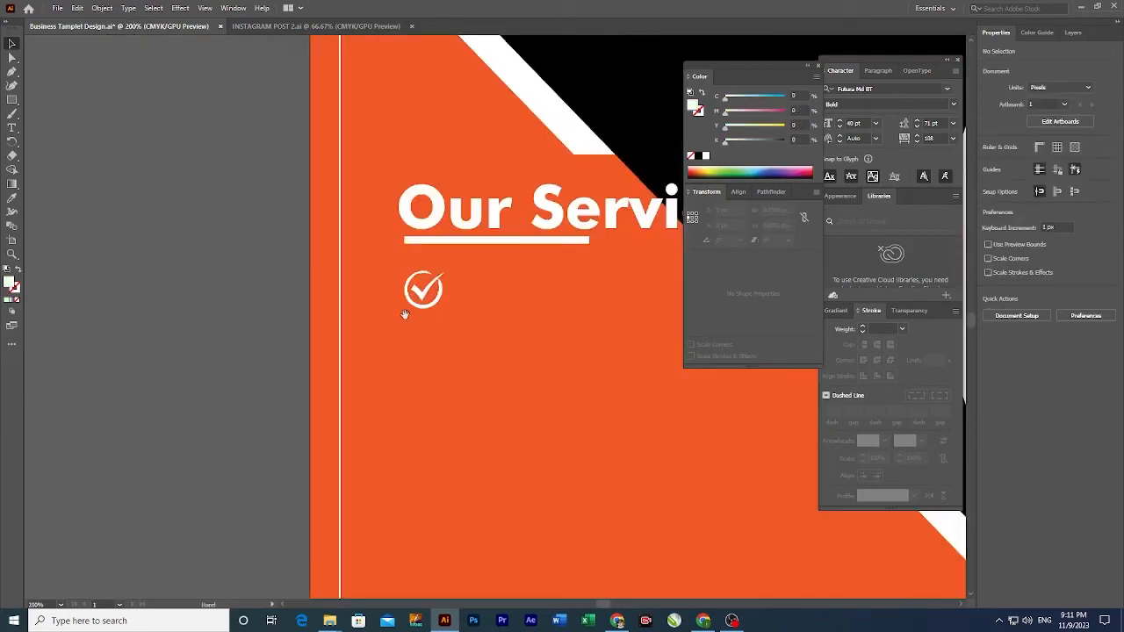
{"action": "left_click", "coordinate": [499, 277], "text": "ctrl"}
{"action": "left_click_drag", "start_coordinate": [511, 316], "coordinate": [441, 300]}
{"action": "left_click_drag", "start_coordinate": [307, 331], "coordinate": [307, 341]}
{"action": "left_click", "coordinate": [401, 356], "text": "ctrl+alt"}
{"action": "left_click_drag", "start_coordinate": [403, 354], "coordinate": [262, 318]}
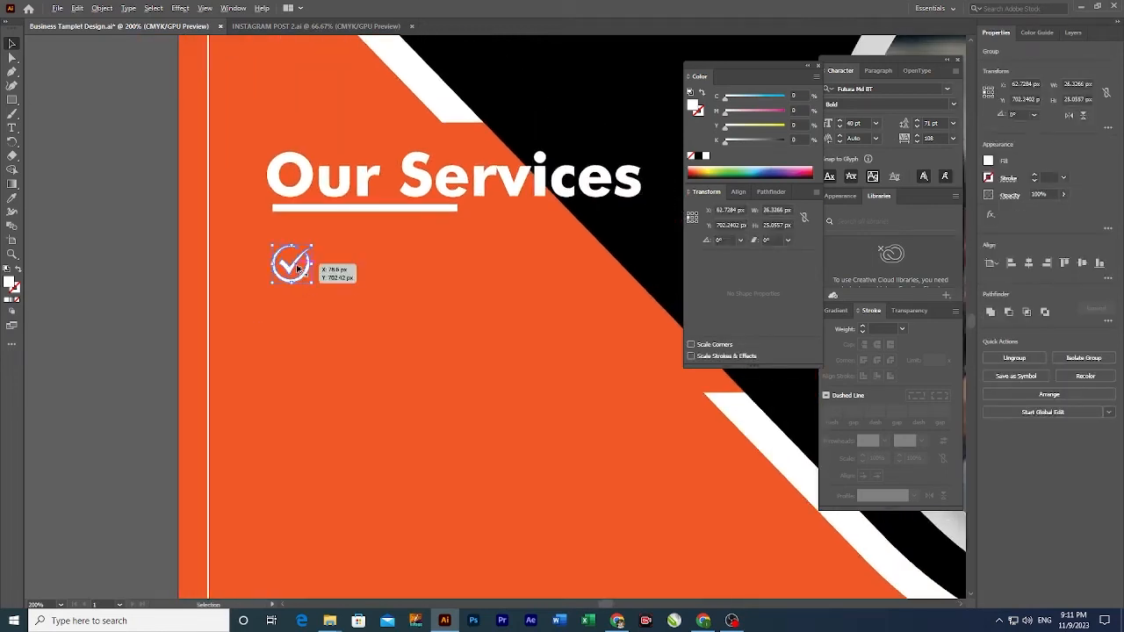
Step: Duplicate the tick icon downward twice to make a column of three evenly spaced ticks
{"action": "left_click", "coordinate": [301, 303]}
{"action": "left_click", "coordinate": [291, 279]}
{"action": "left_click_drag", "start_coordinate": [302, 281], "coordinate": [300, 336]}
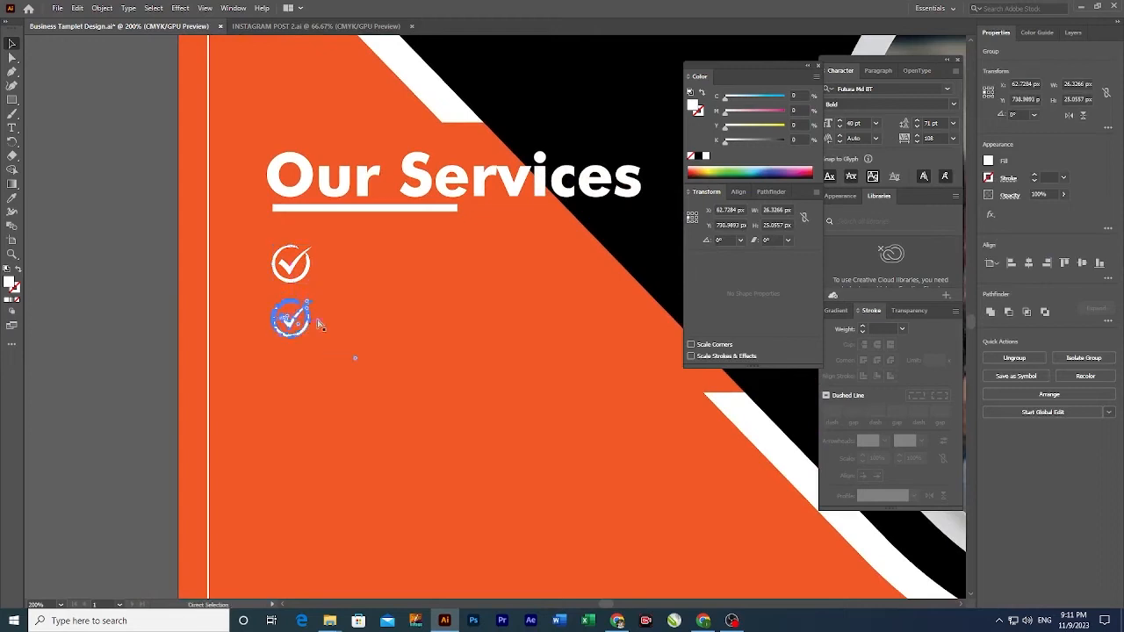
{"action": "key", "text": "ctrl+d"}
{"action": "left_click", "coordinate": [99, 383]}
Step: Move the "Loren Ipsum Marketing" text beside the first tick icon and set its fill to white
{"action": "scroll", "coordinate": [396, 409], "scroll_direction": "down", "scroll_amount": 2}
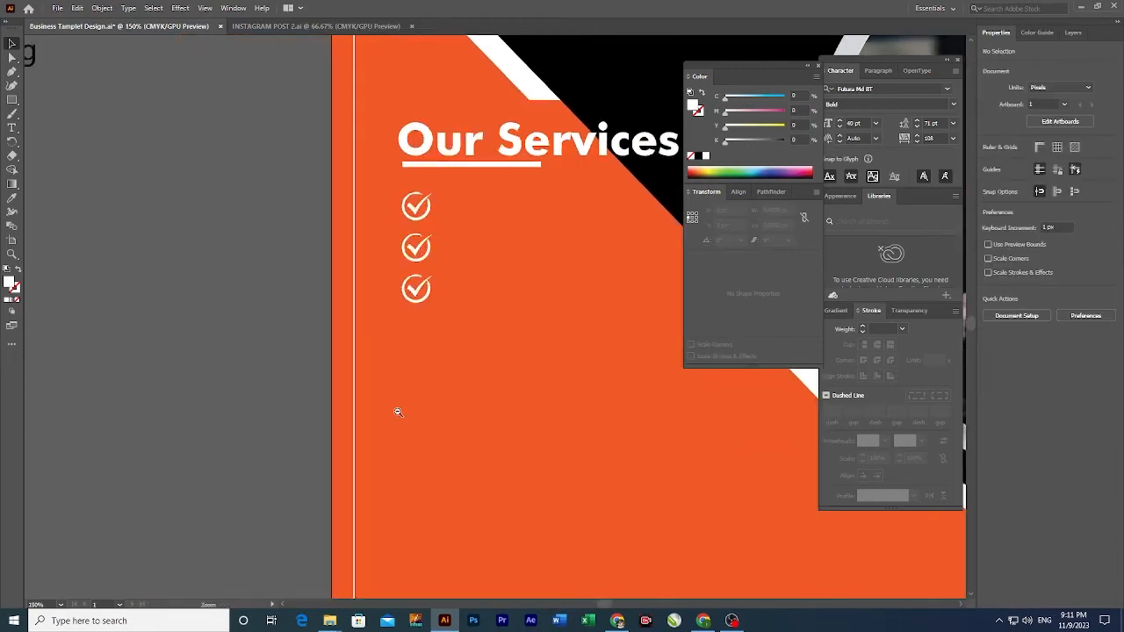
{"action": "left_click_drag", "start_coordinate": [303, 480], "coordinate": [401, 387]}
{"action": "left_click_drag", "start_coordinate": [316, 409], "coordinate": [279, 518]}
{"action": "left_click_drag", "start_coordinate": [79, 191], "coordinate": [547, 292]}
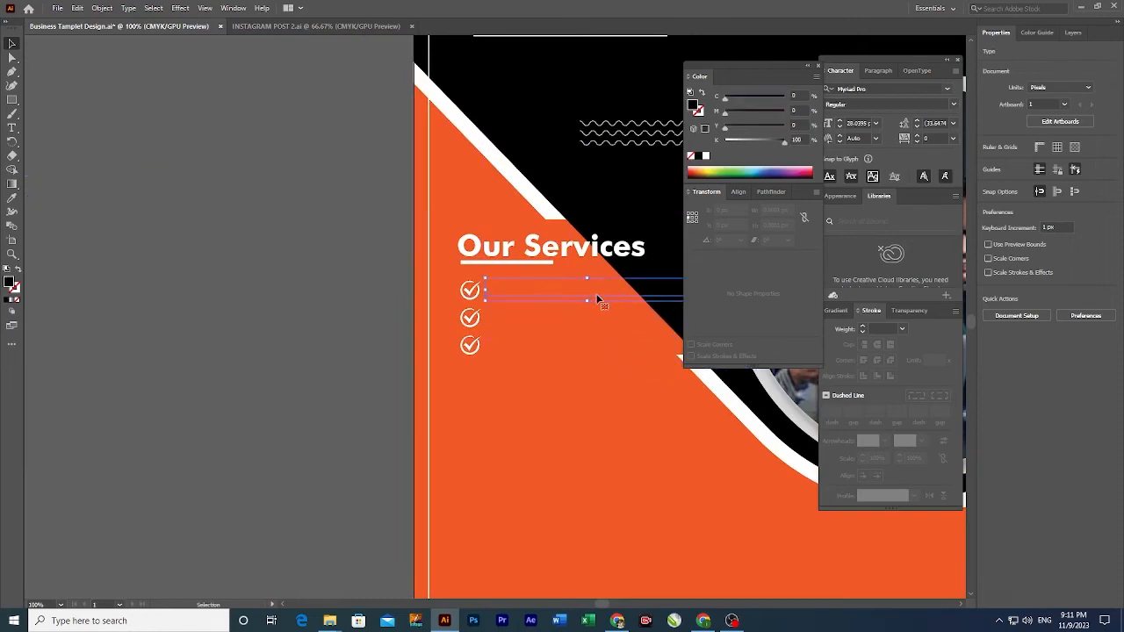
{"action": "key", "text": "ctrl+equal"}
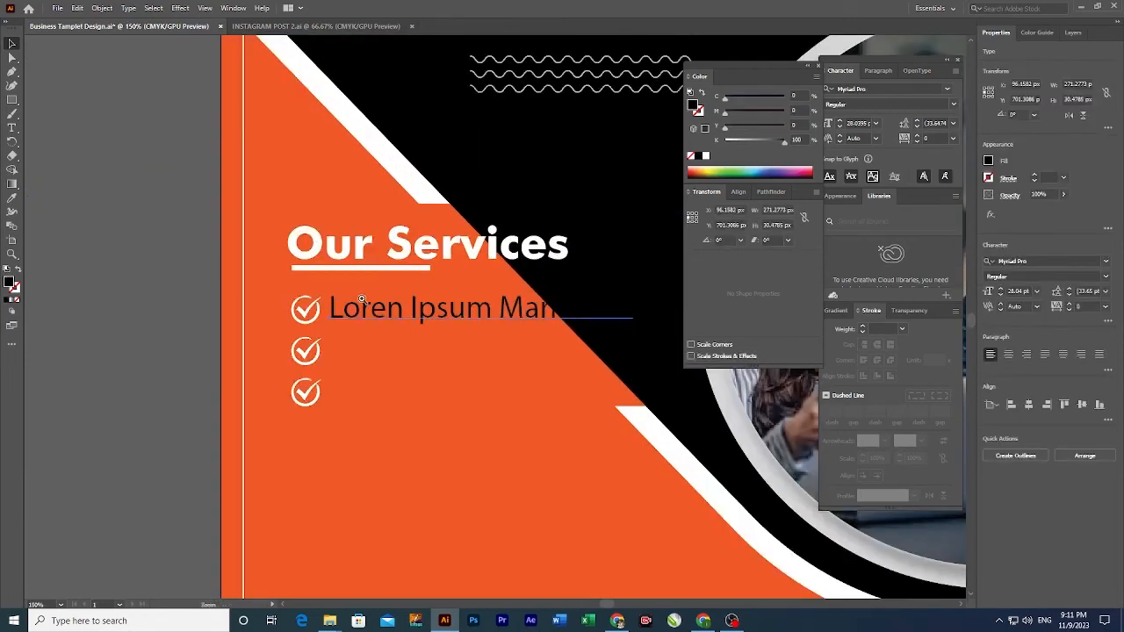
{"action": "key", "text": "ctrl+equal"}
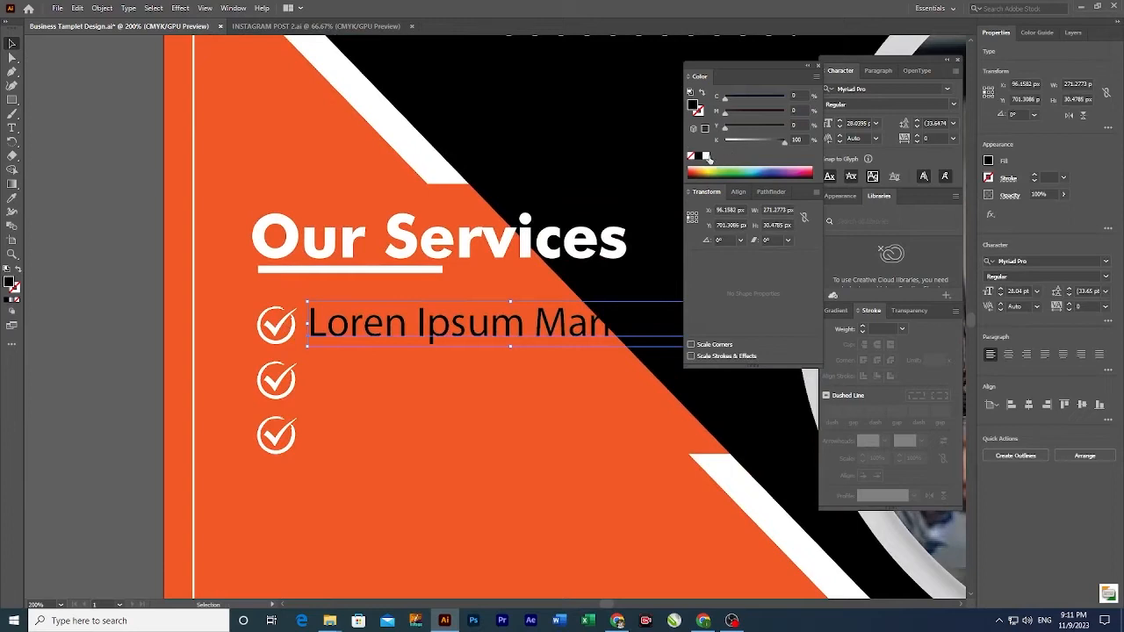
{"action": "left_click", "coordinate": [705, 156]}
Step: Scale the "Loren Ipsum Marketing" text down to about 26.4 pt and place a copy beside the second tick icon
{"action": "left_click_drag", "start_coordinate": [427, 352], "coordinate": [308, 303]}
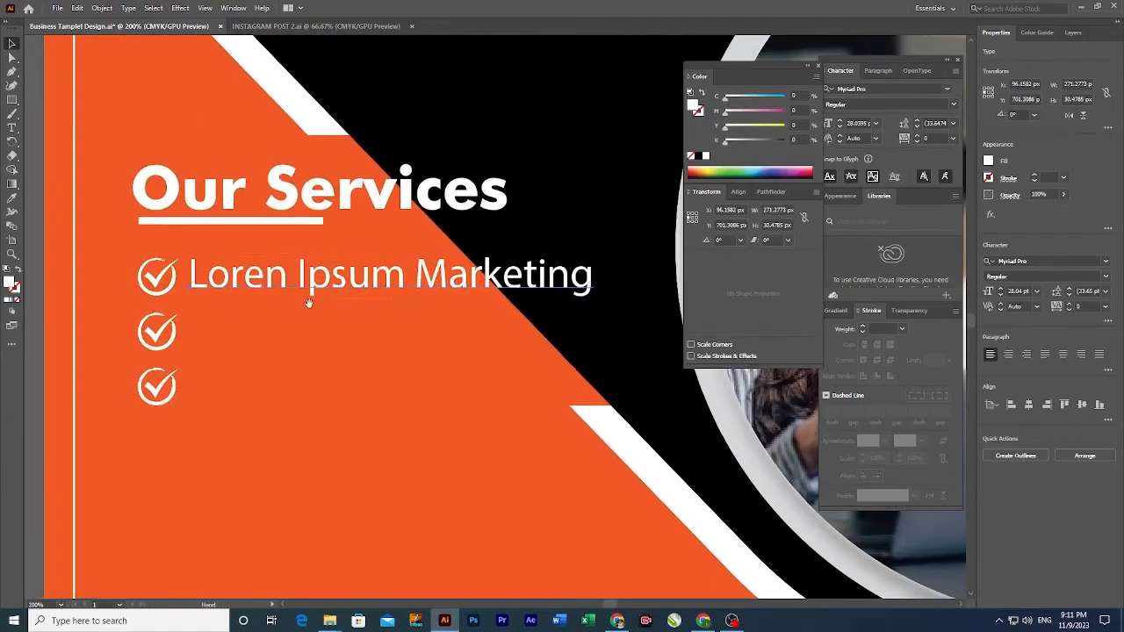
{"action": "left_click_drag", "start_coordinate": [390, 300], "coordinate": [390, 295]}
{"action": "left_click_drag", "start_coordinate": [248, 281], "coordinate": [245, 336]}
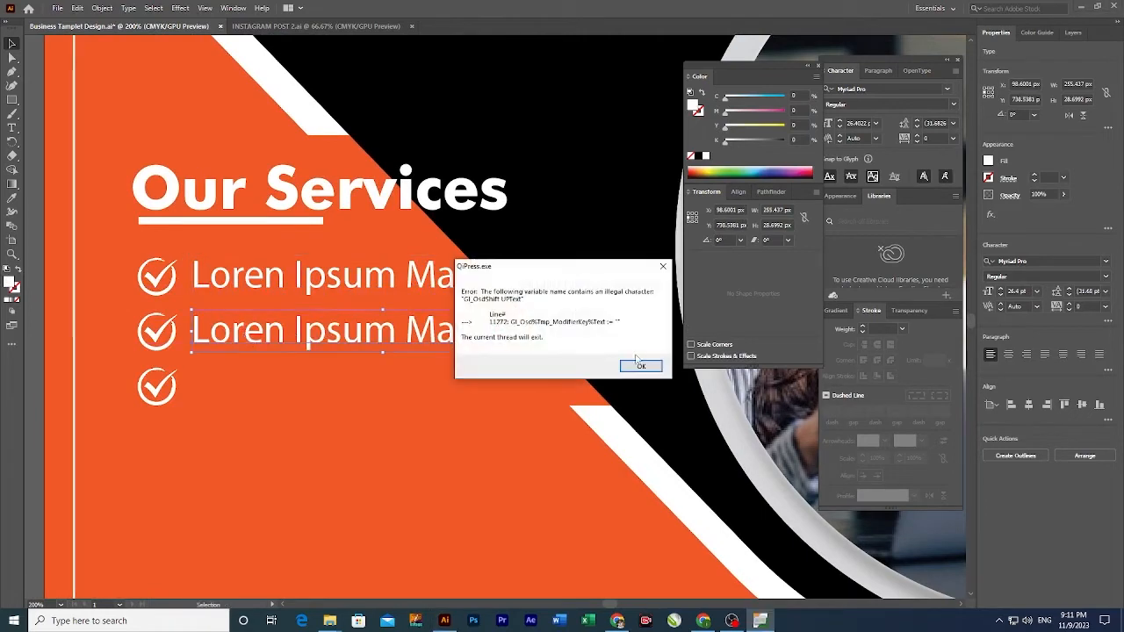
Step: Place a third copy of the "Loren Ipsum Marketing" text beside the third tick icon, matching the existing line spacing
{"action": "left_click", "coordinate": [661, 267]}
{"action": "key", "text": "a"}
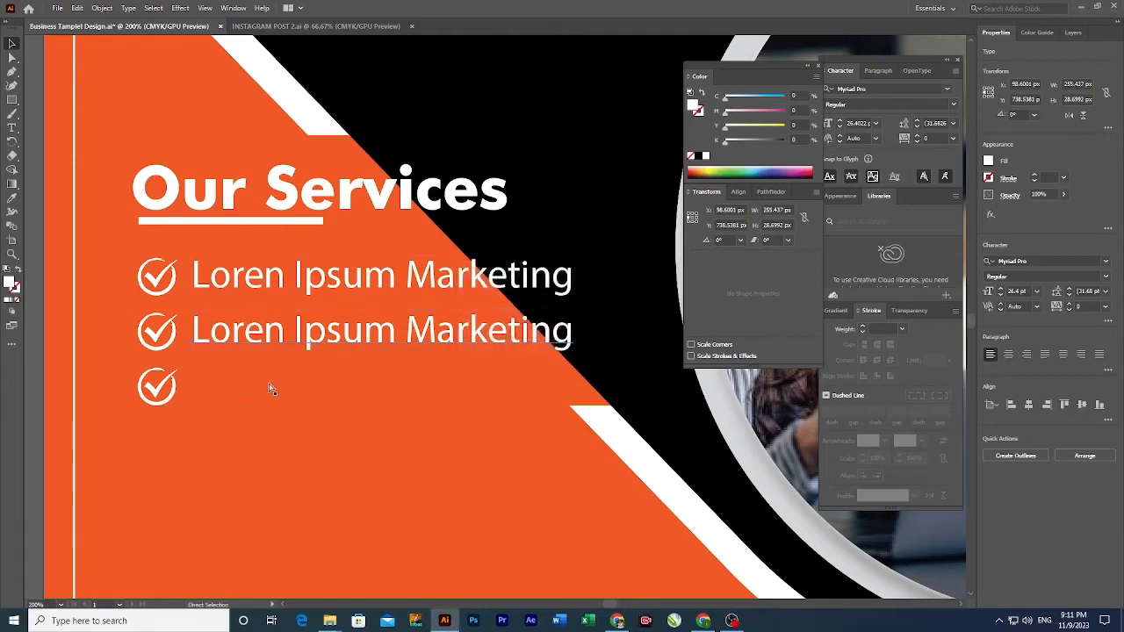
{"action": "key", "text": "ctrl+d"}
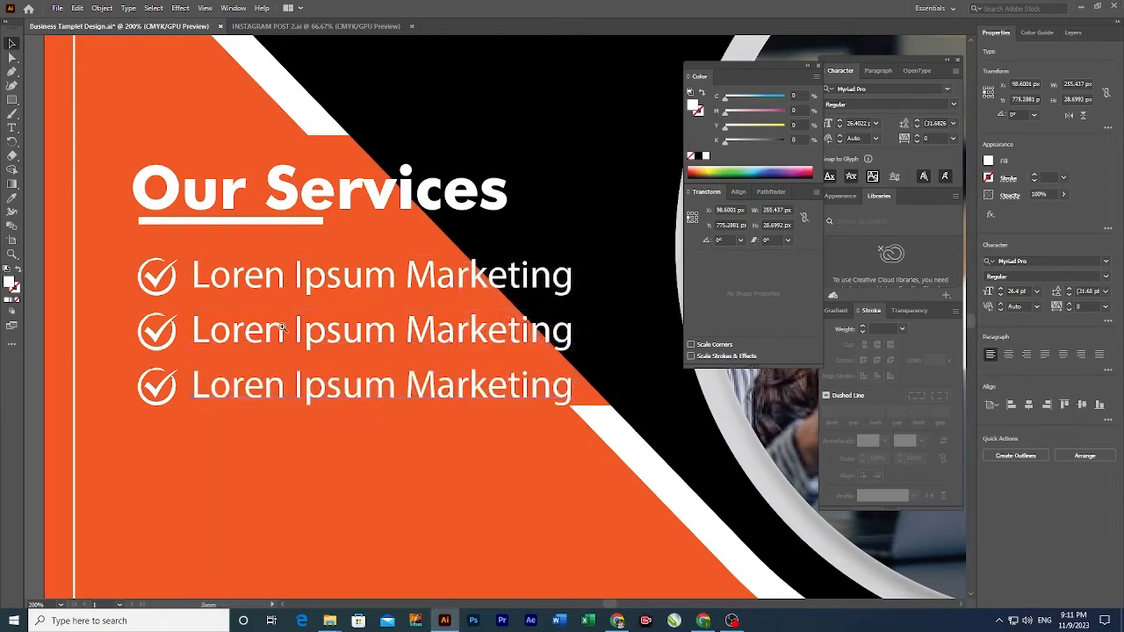
Step: Scale the first tick icon down to about 19 px wide
{"action": "key", "text": "ctrl+="}
{"action": "left_click", "coordinate": [311, 268]}
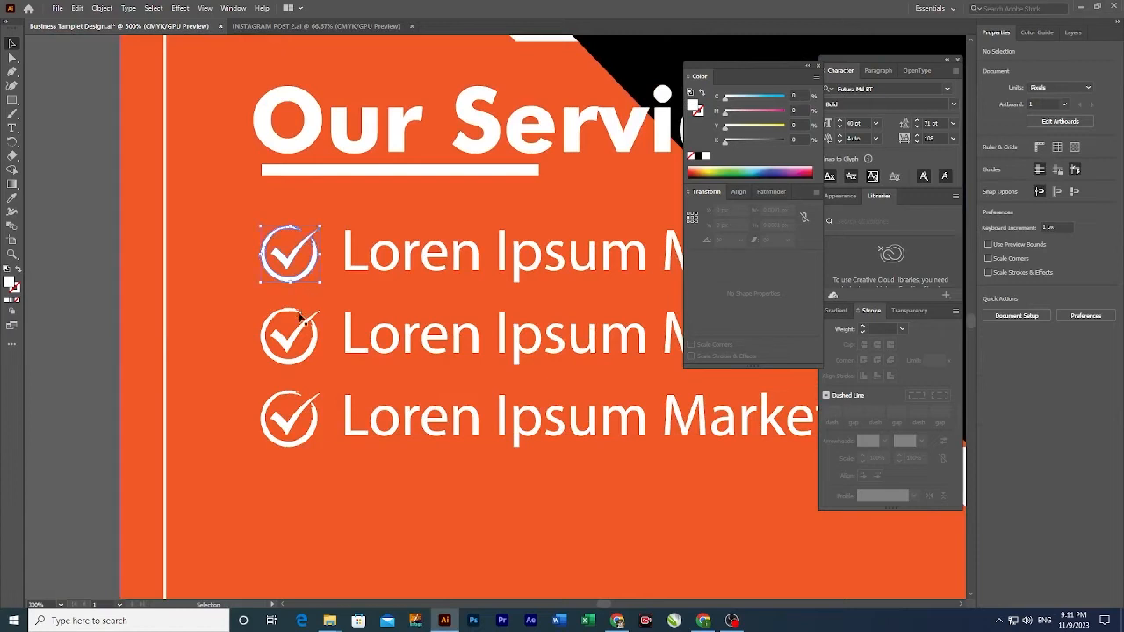
{"action": "mouse_move", "coordinate": [289, 284]}
{"action": "left_mouse_down"}
{"action": "mouse_move", "coordinate": [303, 282]}
{"action": "mouse_move", "coordinate": [299, 268]}
{"action": "left_mouse_up"}
Step: Replace the second and third ticks with two evenly spaced copies of the smaller first tick, one beside each text line
{"action": "left_click", "coordinate": [289, 314]}
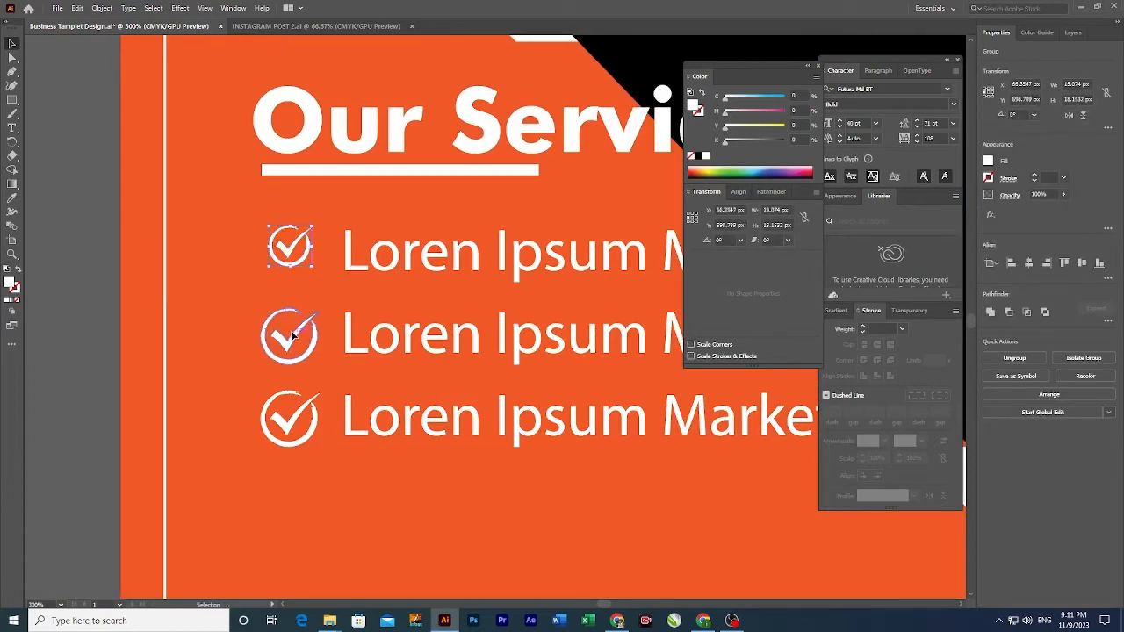
{"action": "key", "text": "Delete"}
{"action": "left_click", "coordinate": [284, 416]}
{"action": "key", "text": "Delete"}
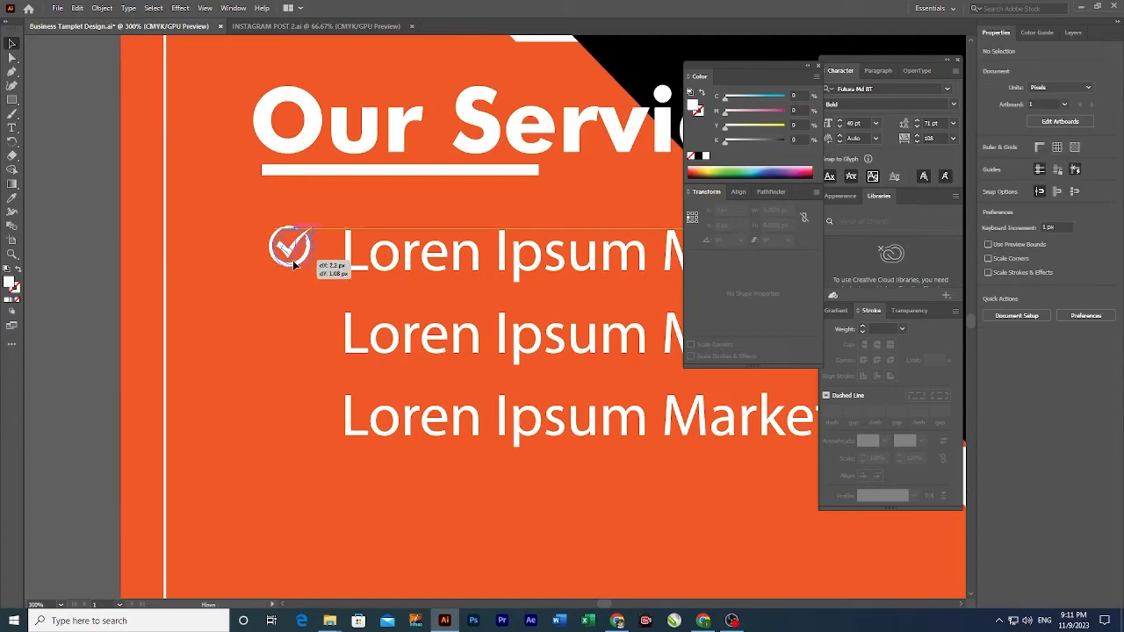
{"action": "left_click_drag", "start_coordinate": [296, 260], "coordinate": [295, 343]}
{"action": "key", "text": "ctrl+d"}
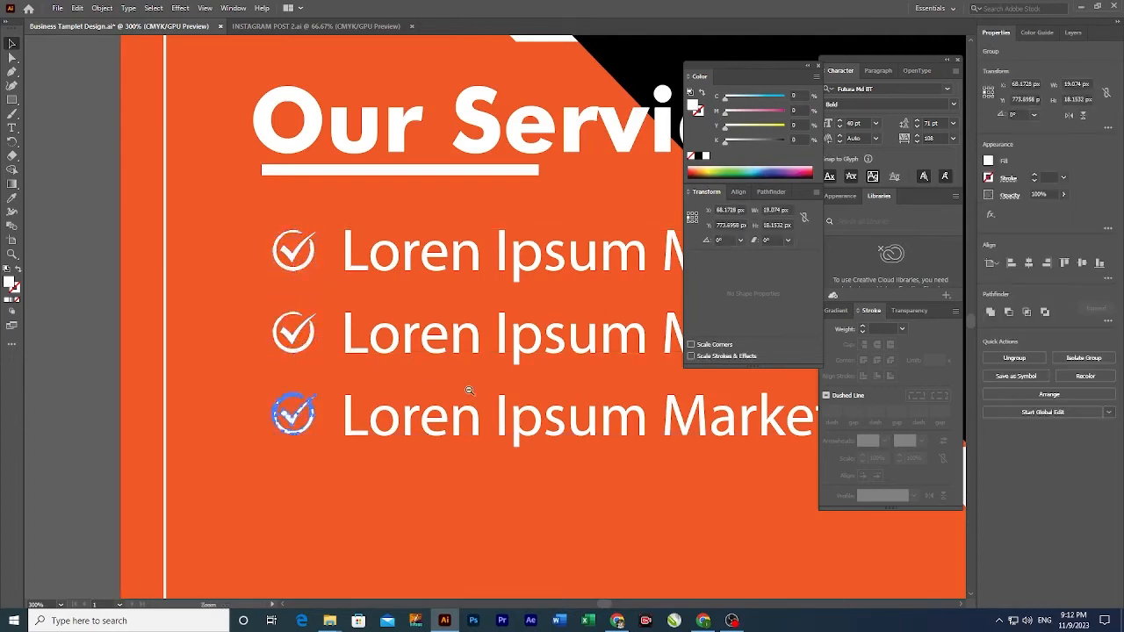
Step: Move the website and contact text block from outside the artboard onto the orange area below the services list
{"action": "key", "text": "ctrl+minus"}
{"action": "key", "text": "ctrl+minus"}
{"action": "key", "text": "ctrl+minus"}
{"action": "left_click_drag", "start_coordinate": [530, 291], "coordinate": [360, 303]}
{"action": "key", "text": "ctrl+minus"}
{"action": "key", "text": "ctrl+minus"}
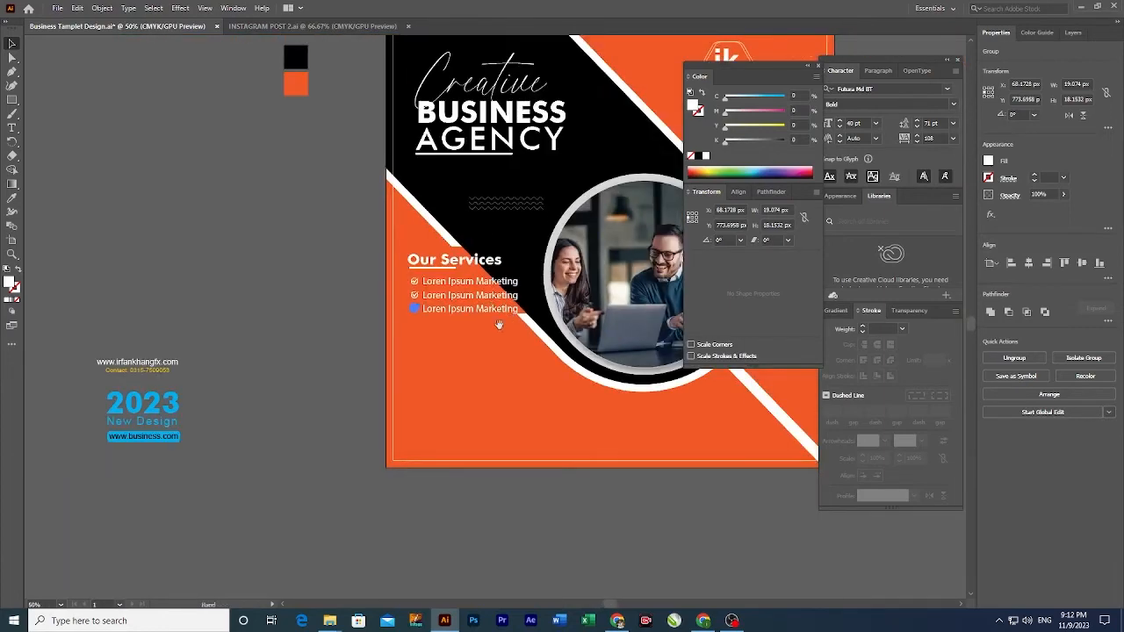
{"action": "left_click_drag", "start_coordinate": [497, 324], "coordinate": [409, 302]}
{"action": "left_click", "coordinate": [234, 419]}
{"action": "left_click_drag", "start_coordinate": [133, 358], "coordinate": [539, 414]}
{"action": "left_click", "coordinate": [142, 361]}
Step: Isolate the website and contact group and set the contact line's fill to black
{"action": "key", "text": "ctrl+plus"}
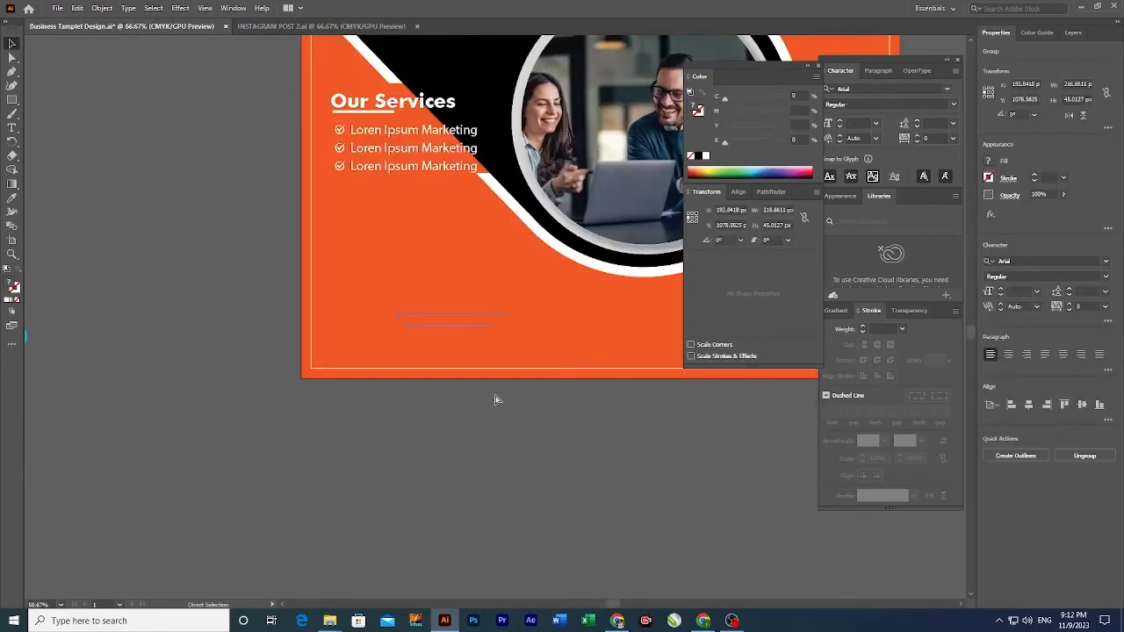
{"action": "key", "text": "ctrl+plus"}
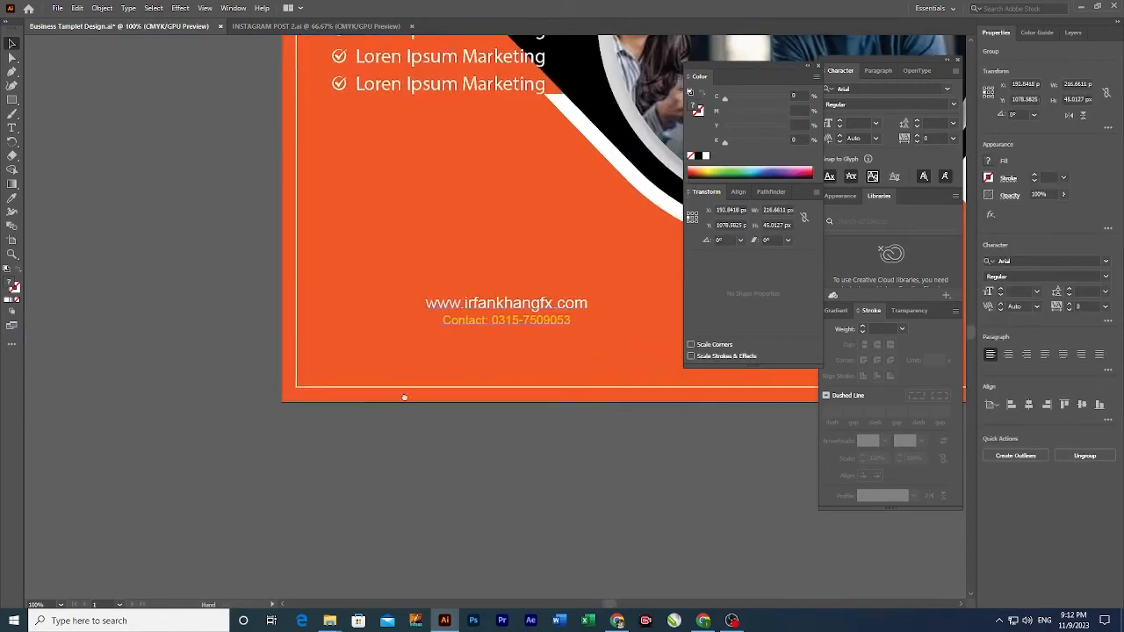
{"action": "left_click", "coordinate": [455, 352]}
{"action": "double_click", "coordinate": [434, 355]}
{"action": "left_click", "coordinate": [434, 355]}
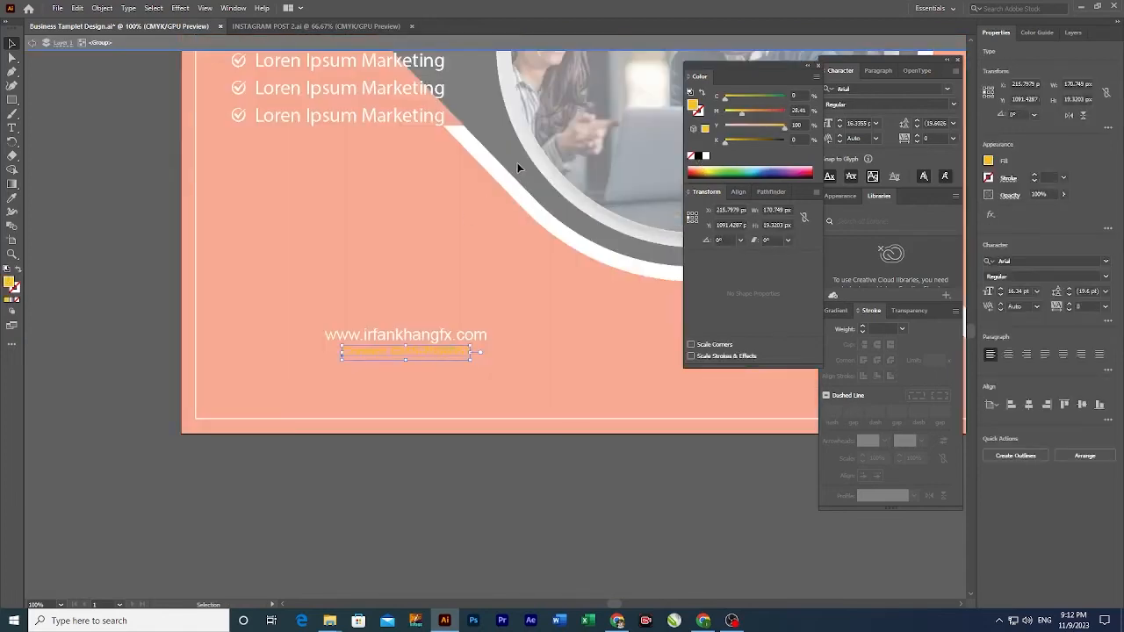
{"action": "key", "text": "ctrl+z"}
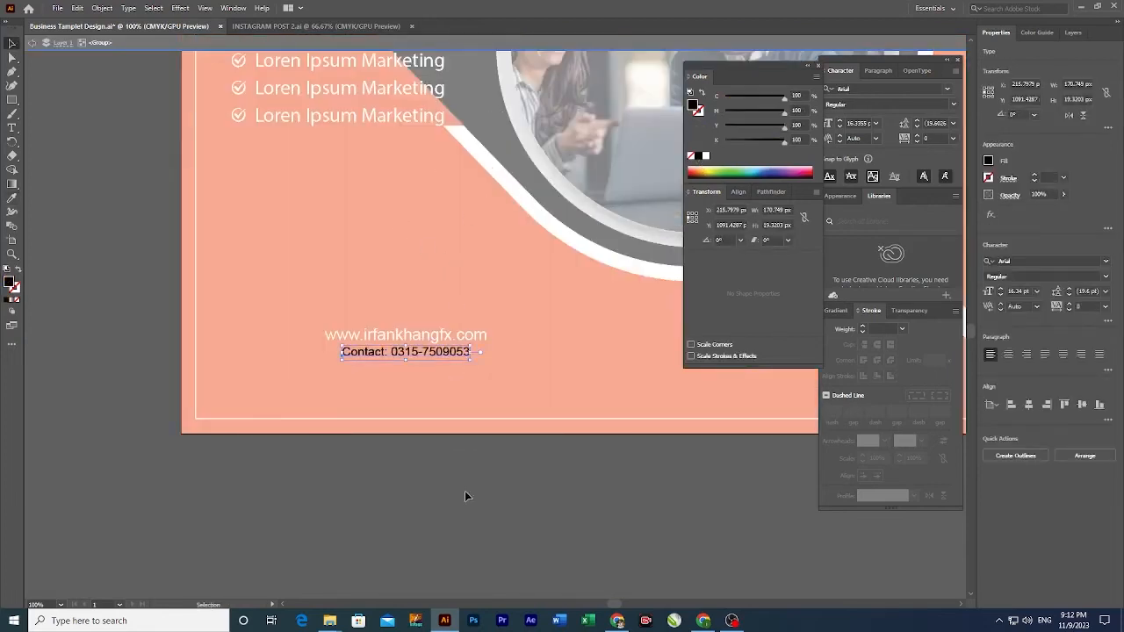
{"action": "double_click", "coordinate": [471, 497]}
Step: Centre the website and contact text block horizontally on the artboard, just below the circular photo
{"action": "key", "text": "ctrl+minus"}
{"action": "key", "text": "ctrl+minus"}
{"action": "key", "text": "ctrl+minus"}
{"action": "left_click_drag", "start_coordinate": [534, 342], "coordinate": [477, 423]}
{"action": "left_click_drag", "start_coordinate": [411, 433], "coordinate": [461, 431]}
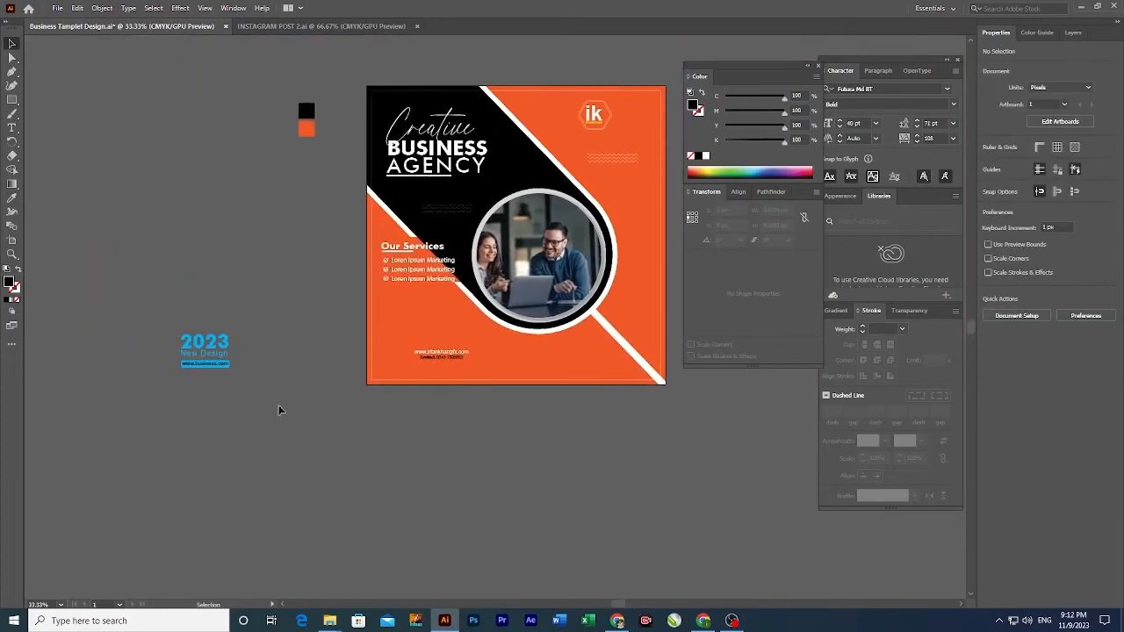
{"action": "left_click_drag", "start_coordinate": [454, 356], "coordinate": [540, 350]}
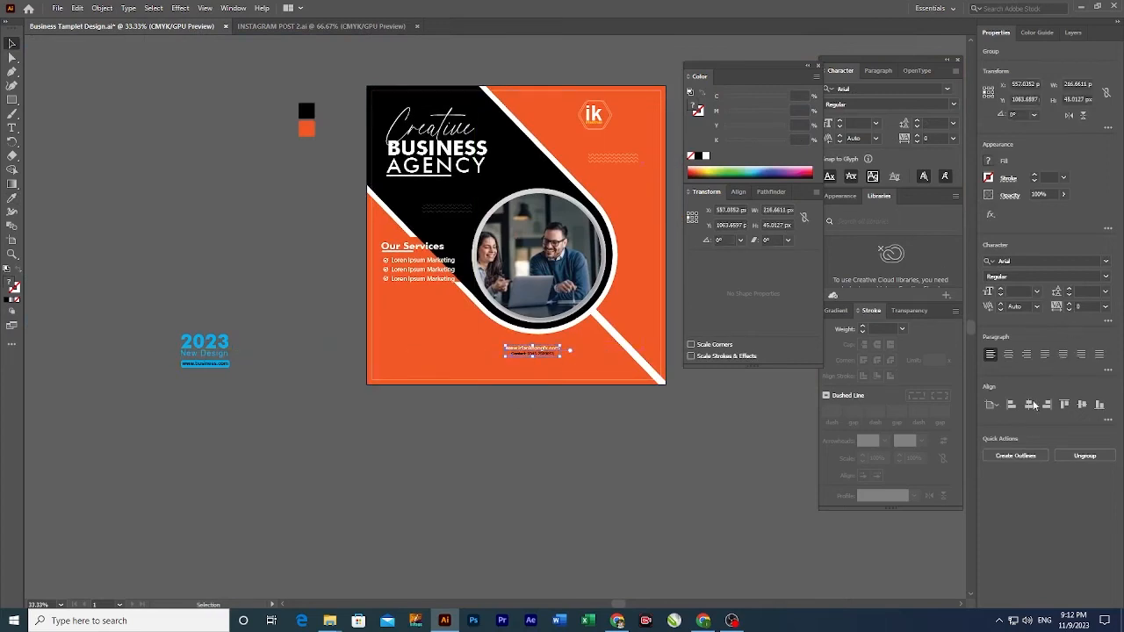
Step: Recolor the "2023" text black and the "New Design" text white in the block beside the artboard
{"action": "left_click", "coordinate": [217, 368]}
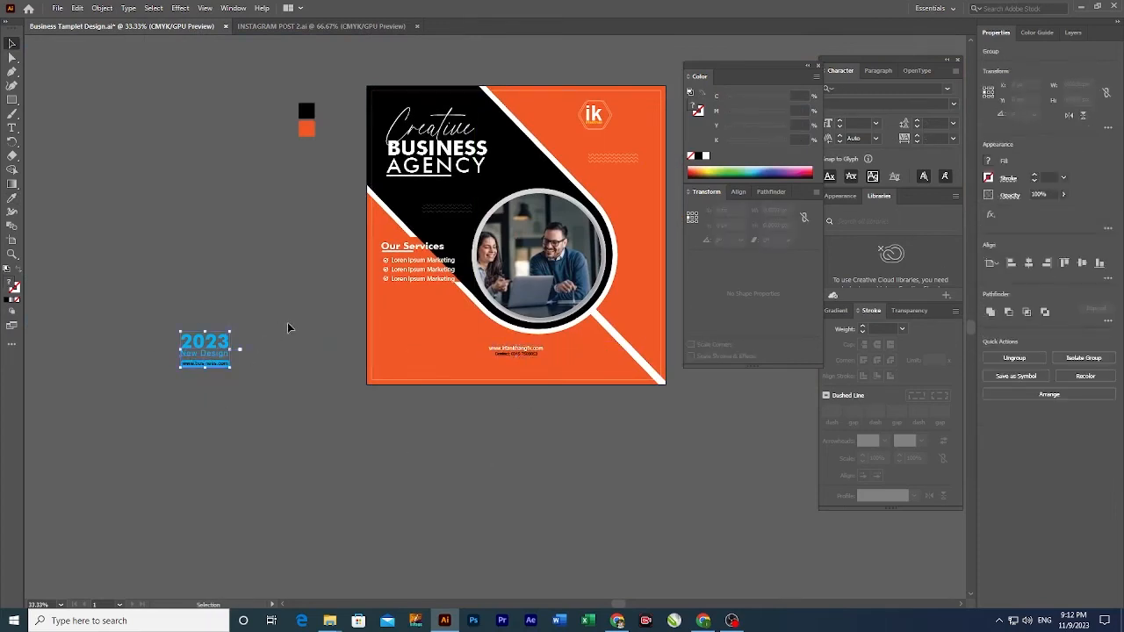
{"action": "key", "text": "ctrl+equal"}
{"action": "left_click_drag", "start_coordinate": [294, 361], "coordinate": [115, 423]}
{"action": "left_click_drag", "start_coordinate": [173, 450], "coordinate": [313, 359]}
{"action": "left_click", "coordinate": [316, 325], "text": "ctrl"}
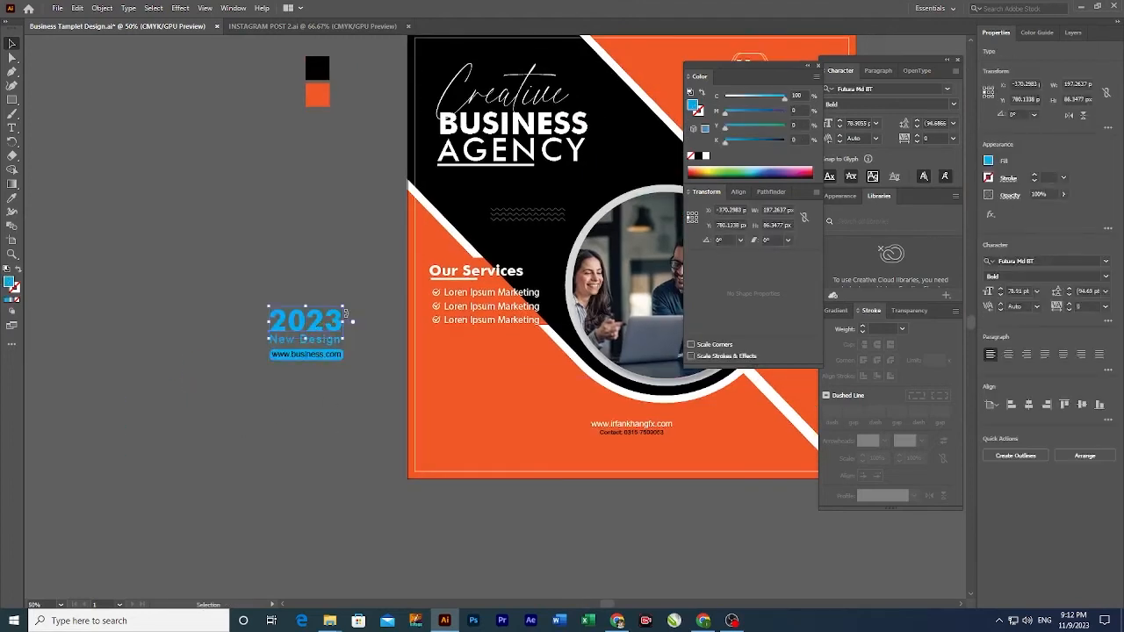
{"action": "key", "text": "i"}
{"action": "left_click", "coordinate": [474, 209]}
{"action": "left_click", "coordinate": [326, 344], "text": "ctrl"}
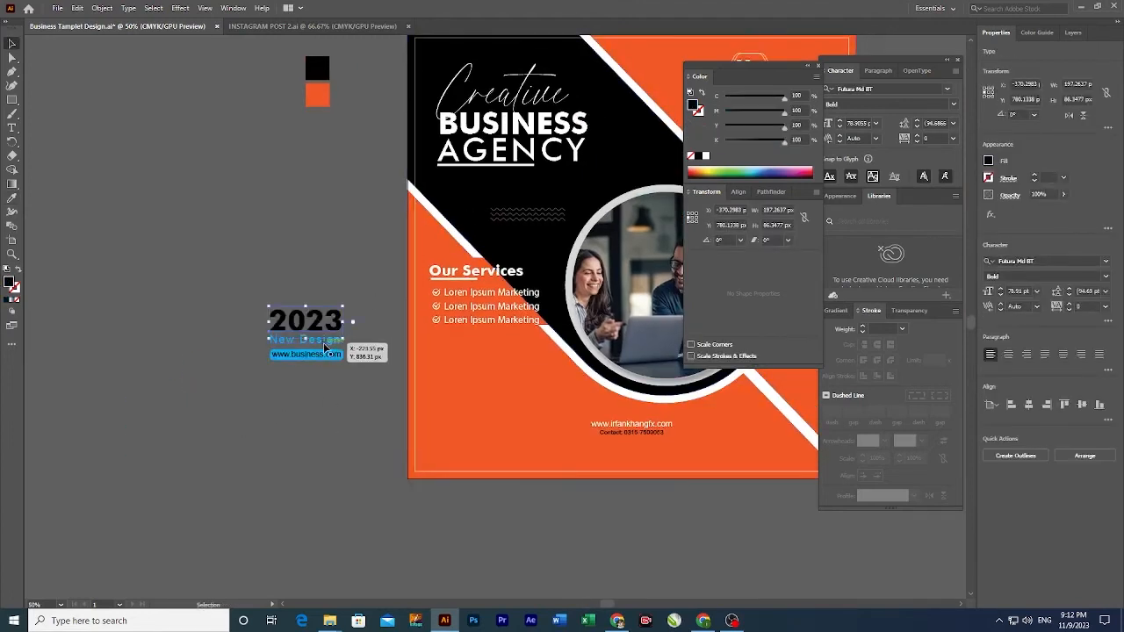
{"action": "left_click", "coordinate": [705, 155]}
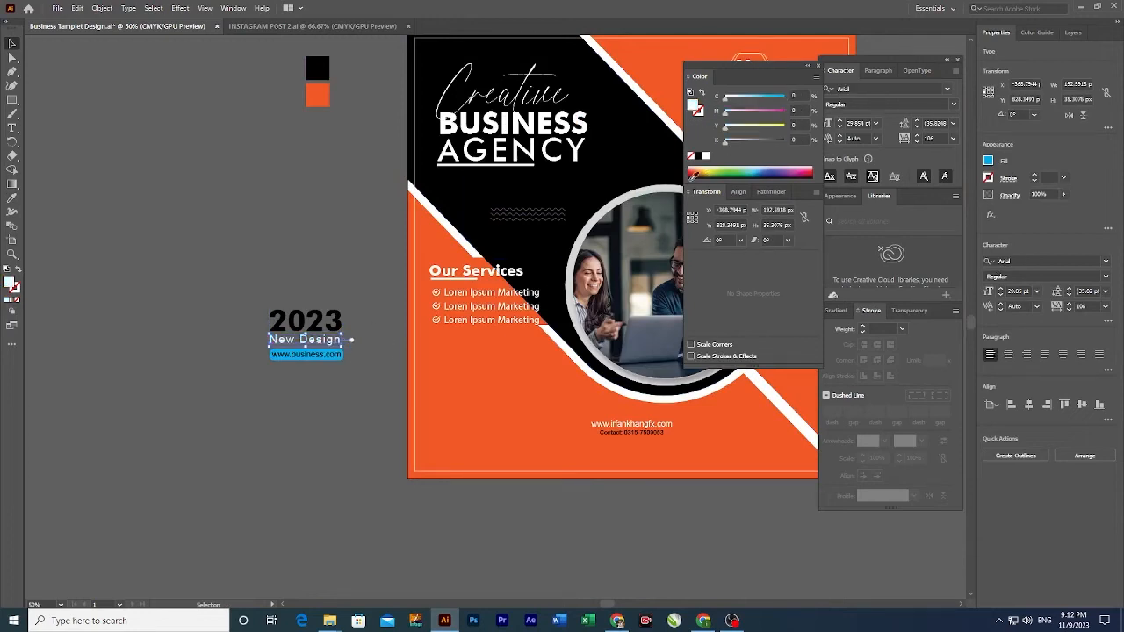
{"action": "left_click", "coordinate": [347, 360]}
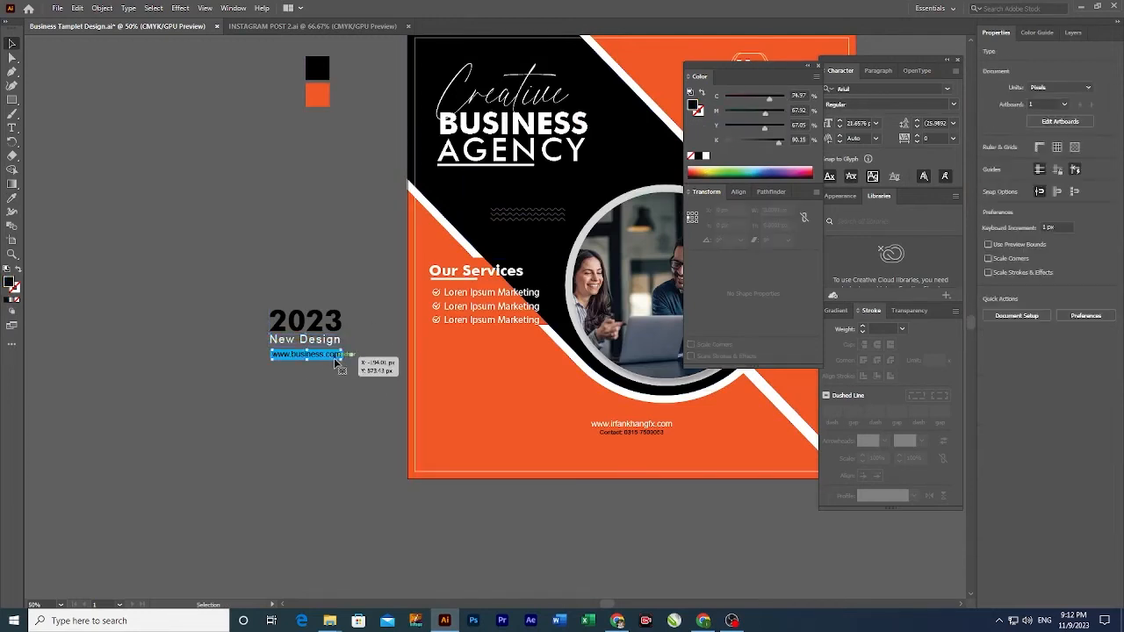
{"action": "left_click", "coordinate": [254, 312]}
{"action": "scroll", "coordinate": [296, 313], "scroll_direction": "up", "scroll_amount": 3}
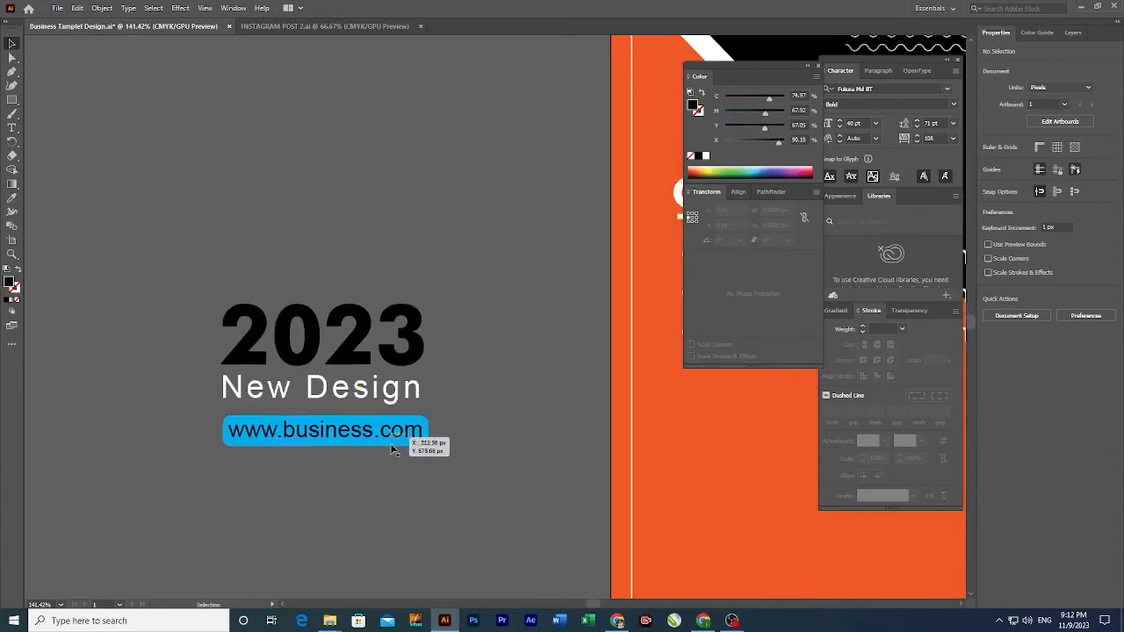
{"action": "left_click_drag", "start_coordinate": [425, 430], "coordinate": [473, 388]}
{"action": "key", "text": "ctrl+z"}
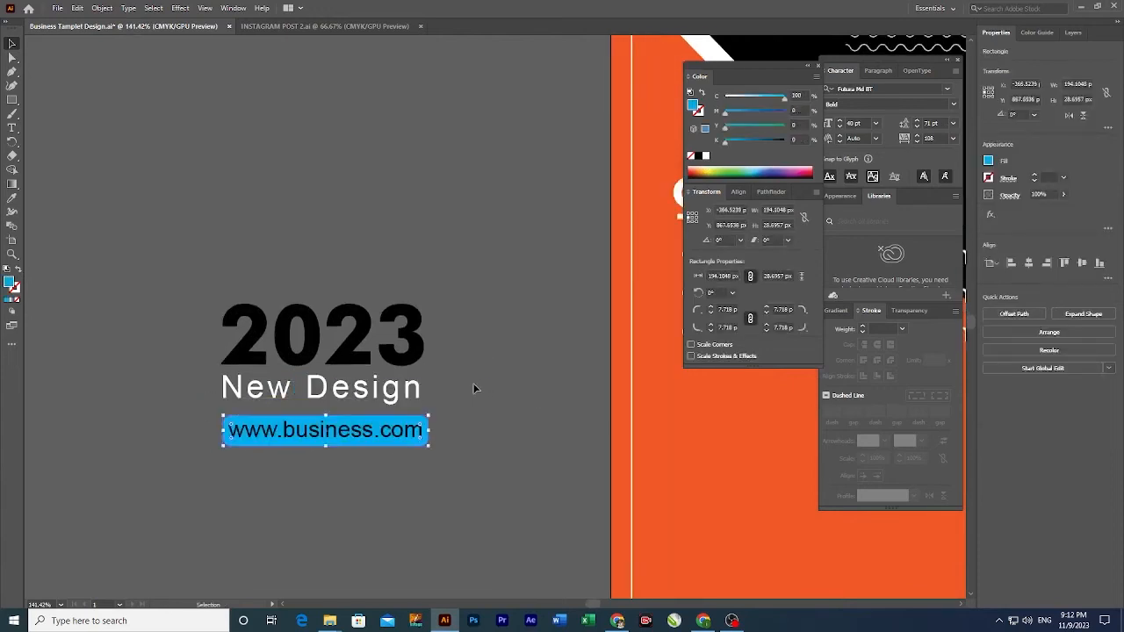
{"action": "left_click", "coordinate": [408, 354]}
{"action": "key", "text": "v"}
{"action": "left_click", "coordinate": [447, 421]}
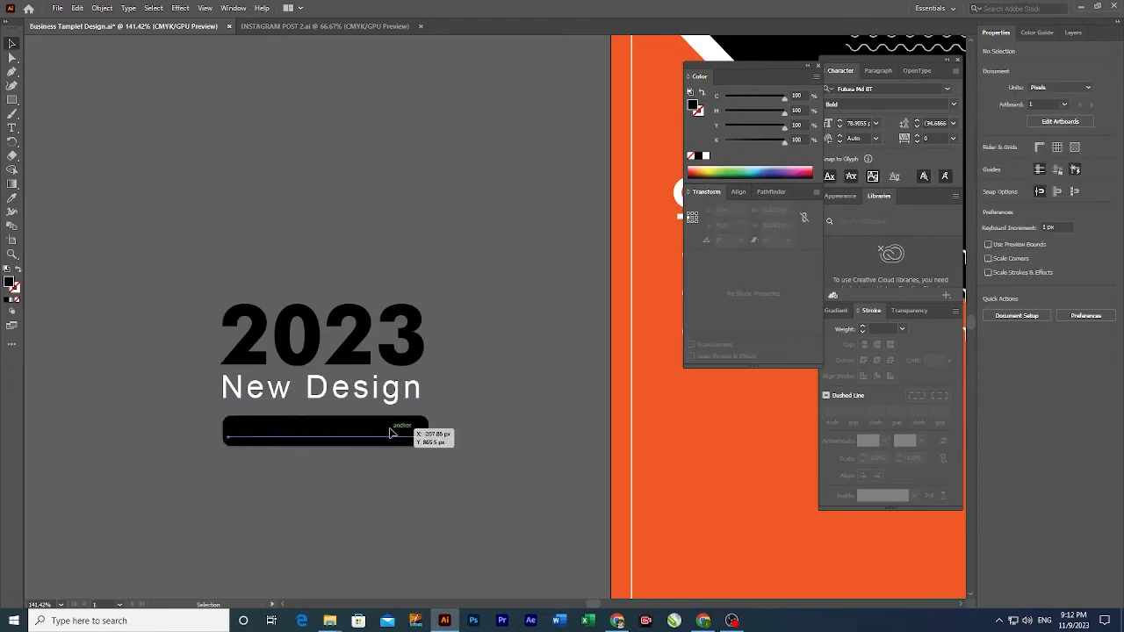
{"action": "left_click", "coordinate": [391, 432]}
{"action": "key", "text": "i"}
{"action": "left_click", "coordinate": [620, 415]}
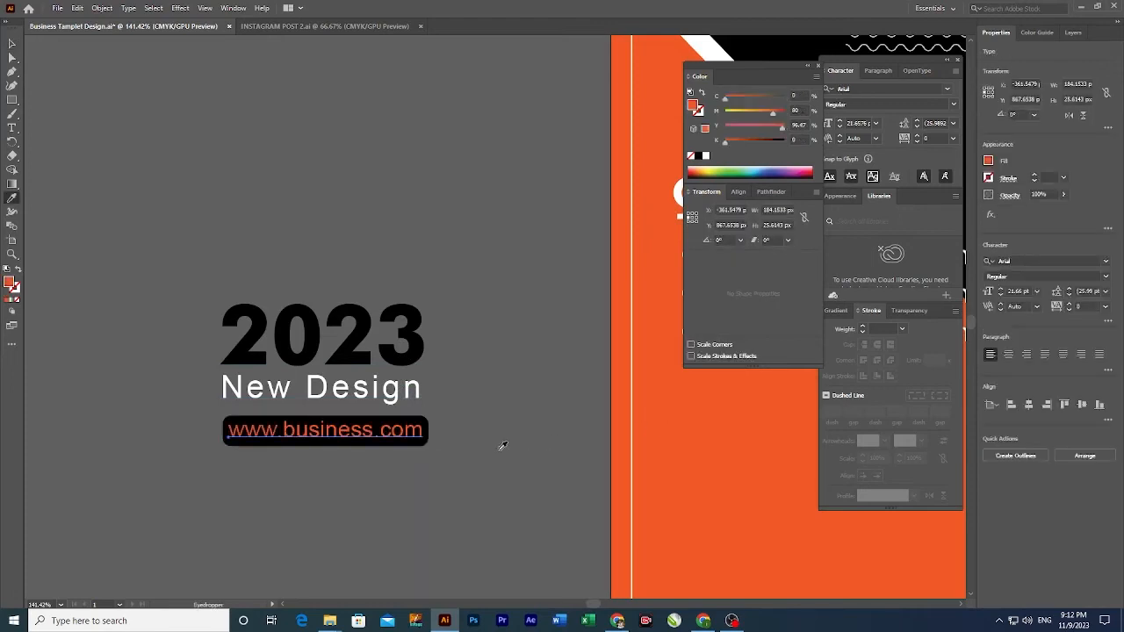
{"action": "key", "text": "v"}
{"action": "left_click", "coordinate": [458, 445]}
{"action": "key", "text": "ctrl+minus"}
{"action": "key", "text": "ctrl+minus"}
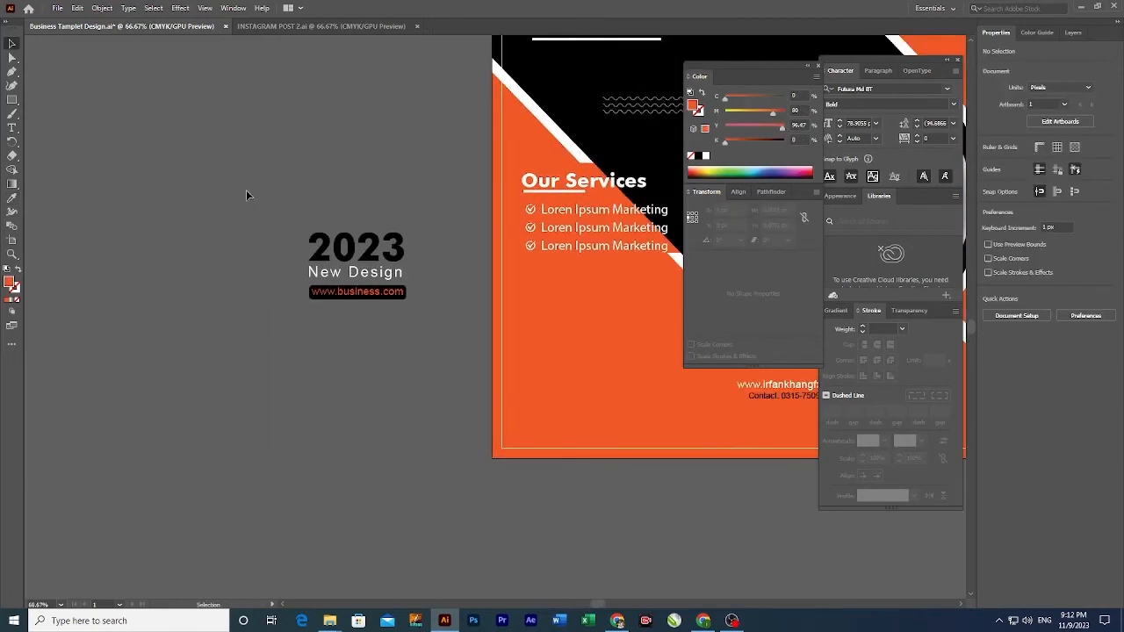
{"action": "left_click_drag", "start_coordinate": [388, 369], "coordinate": [289, 389]}
{"action": "left_click_drag", "start_coordinate": [292, 305], "coordinate": [484, 348]}
{"action": "left_click", "coordinate": [286, 367]}
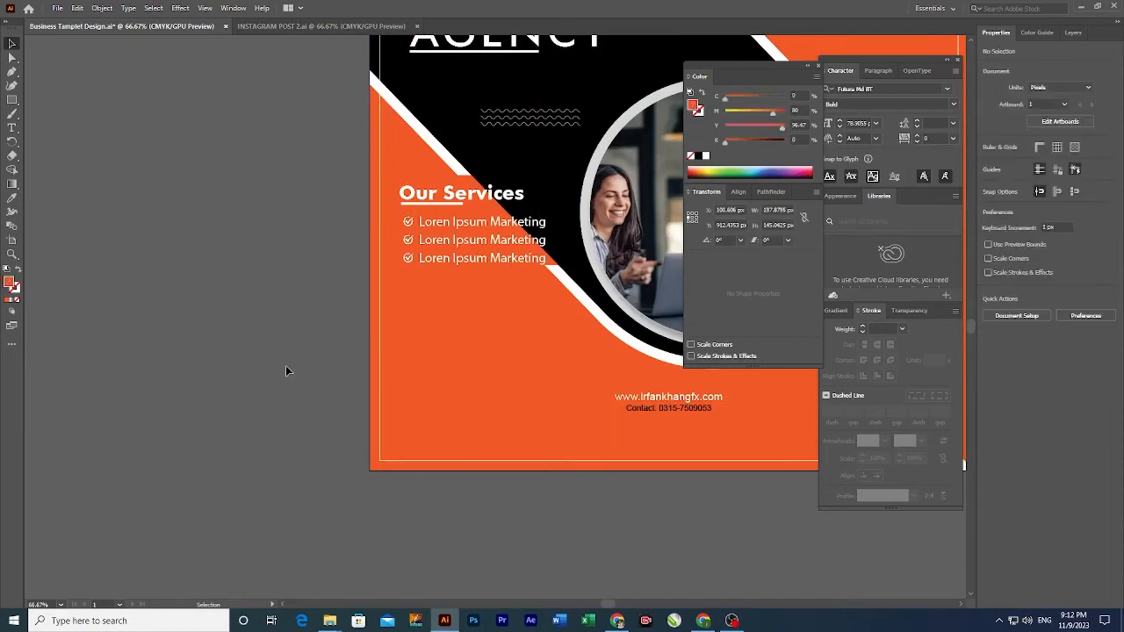
{"action": "key", "text": "ctrl+z"}
Step: Move the "2023 New Design" group onto the orange area below the services list and bring it to the front
{"action": "left_click_drag", "start_coordinate": [253, 267], "coordinate": [498, 323]}
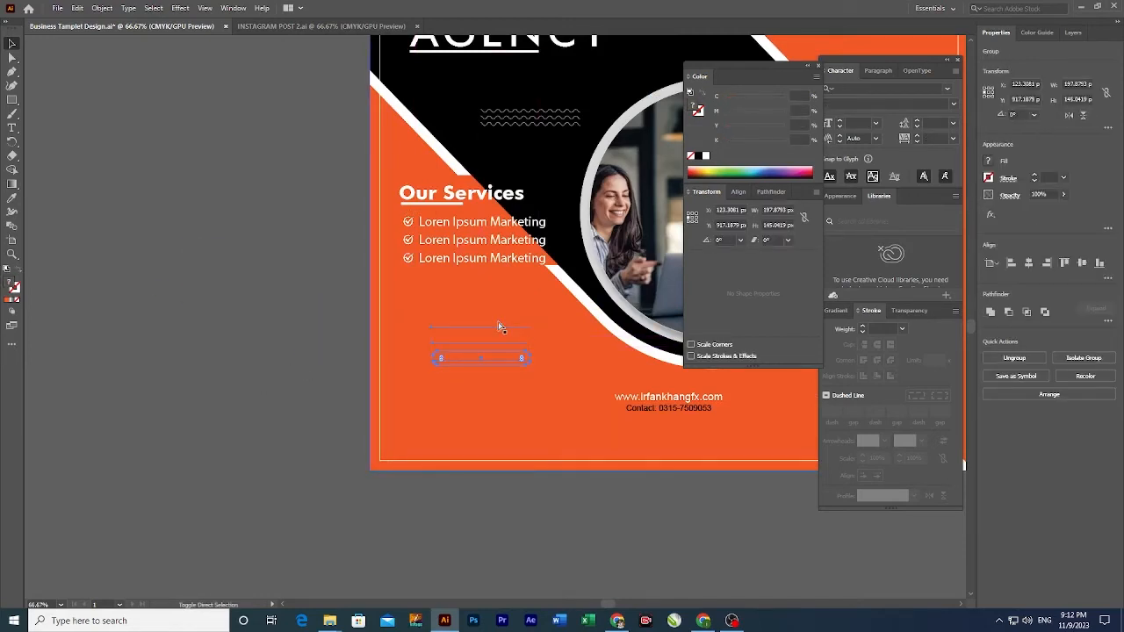
{"action": "key", "text": "ctrl+shift+bracketright"}
{"action": "left_click", "coordinate": [359, 366]}
Step: Move the website and contact text block below the "2023" group and align its left edge with the "Our Services" heading
{"action": "left_click_drag", "start_coordinate": [491, 407], "coordinate": [429, 386]}
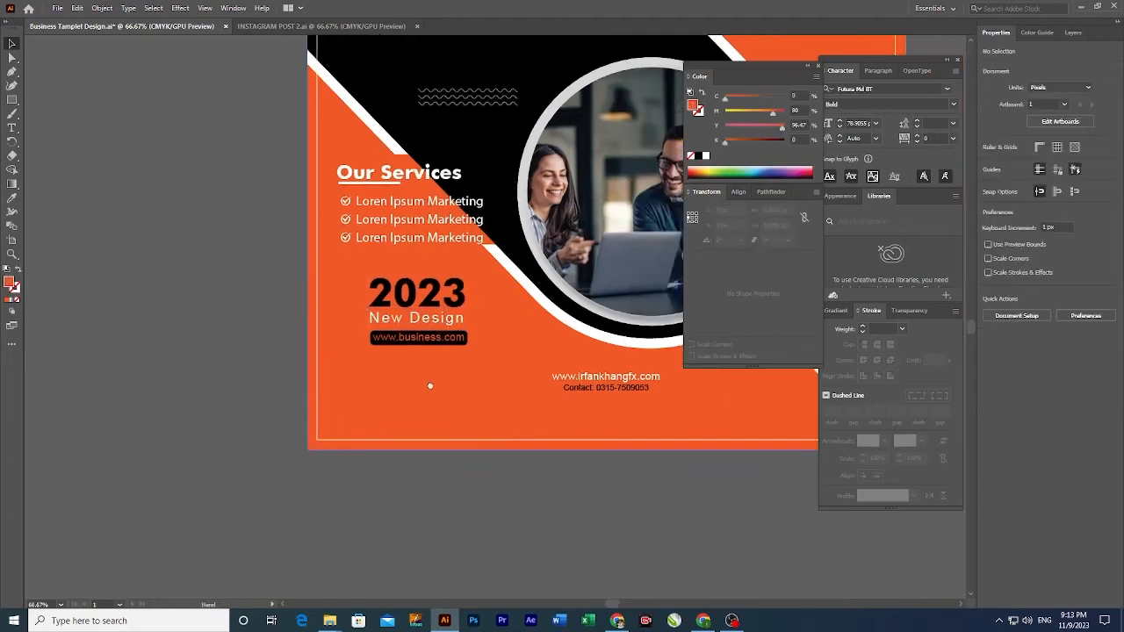
{"action": "left_click_drag", "start_coordinate": [508, 377], "coordinate": [356, 373]}
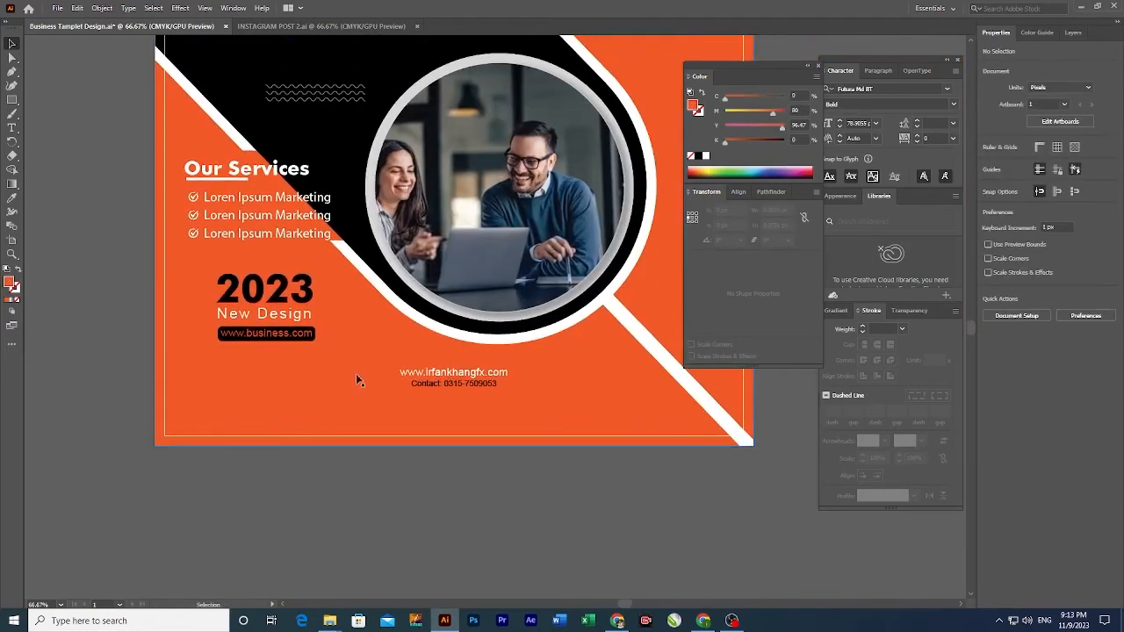
{"action": "left_click_drag", "start_coordinate": [445, 375], "coordinate": [446, 376]}
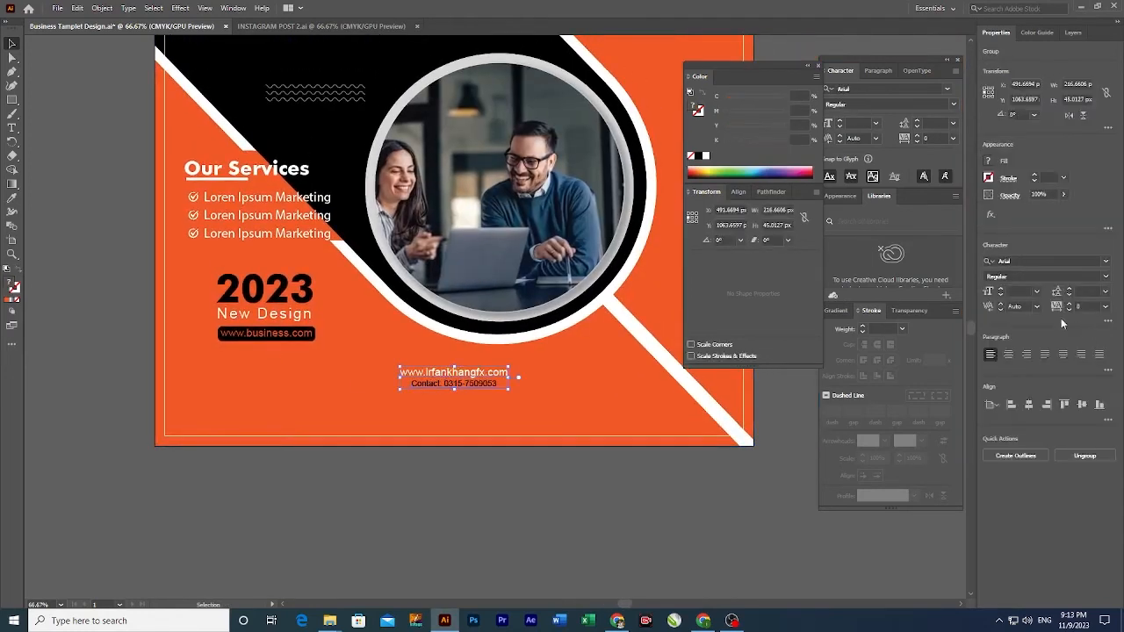
{"action": "left_click", "coordinate": [398, 474]}
{"action": "left_click_drag", "start_coordinate": [439, 383], "coordinate": [243, 377]}
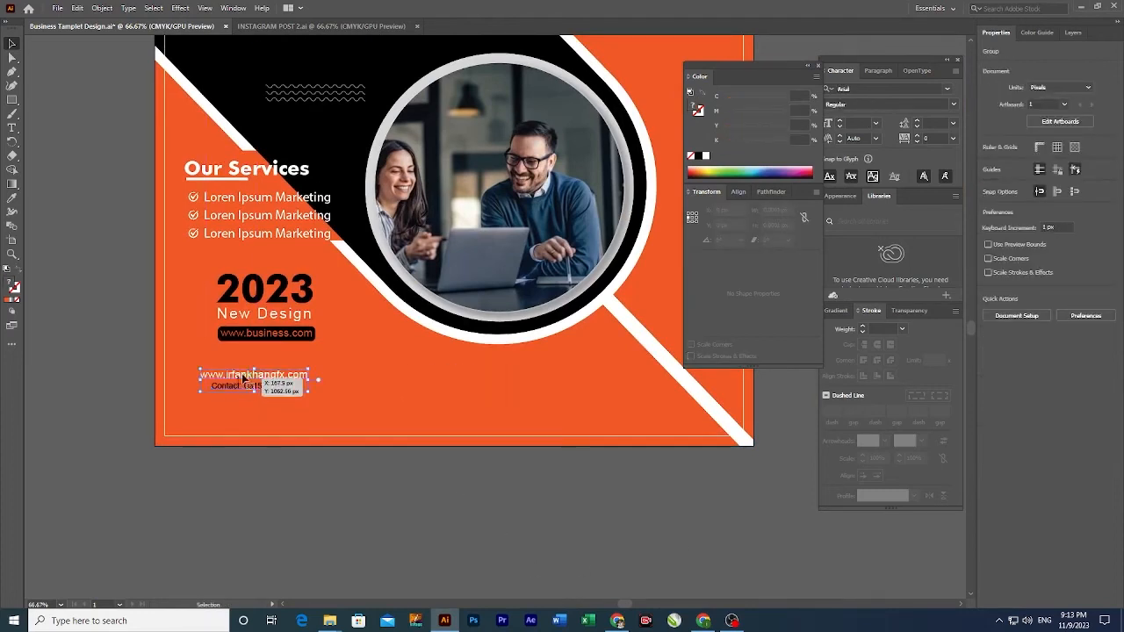
{"action": "left_click", "coordinate": [195, 178], "text": "shift"}
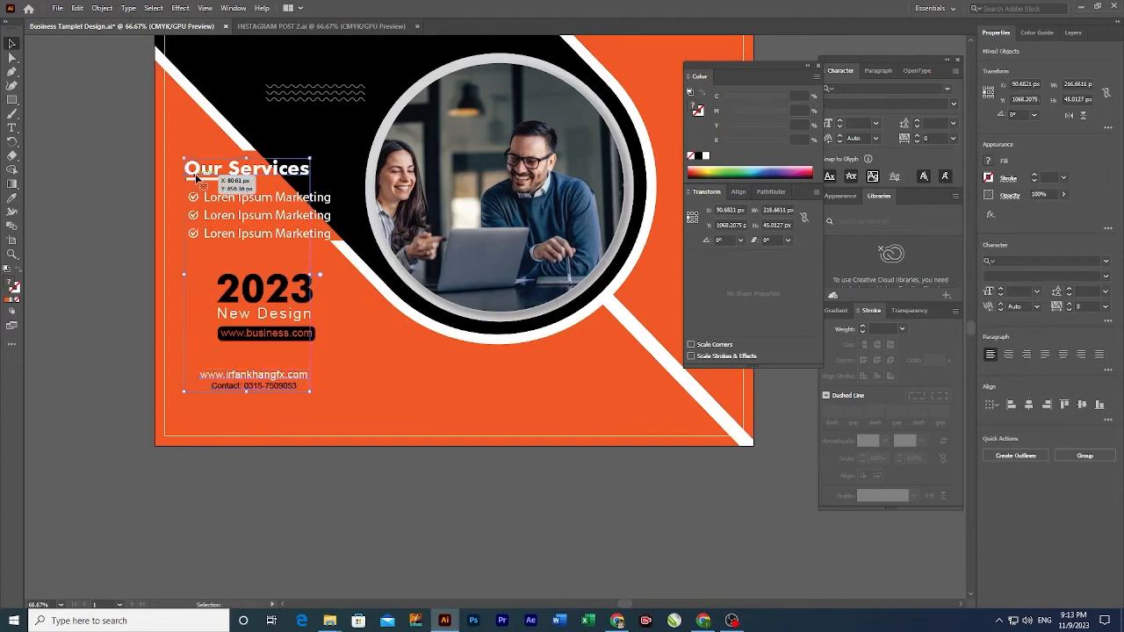
{"action": "left_click", "coordinate": [196, 179]}
{"action": "left_click", "coordinate": [1010, 405]}
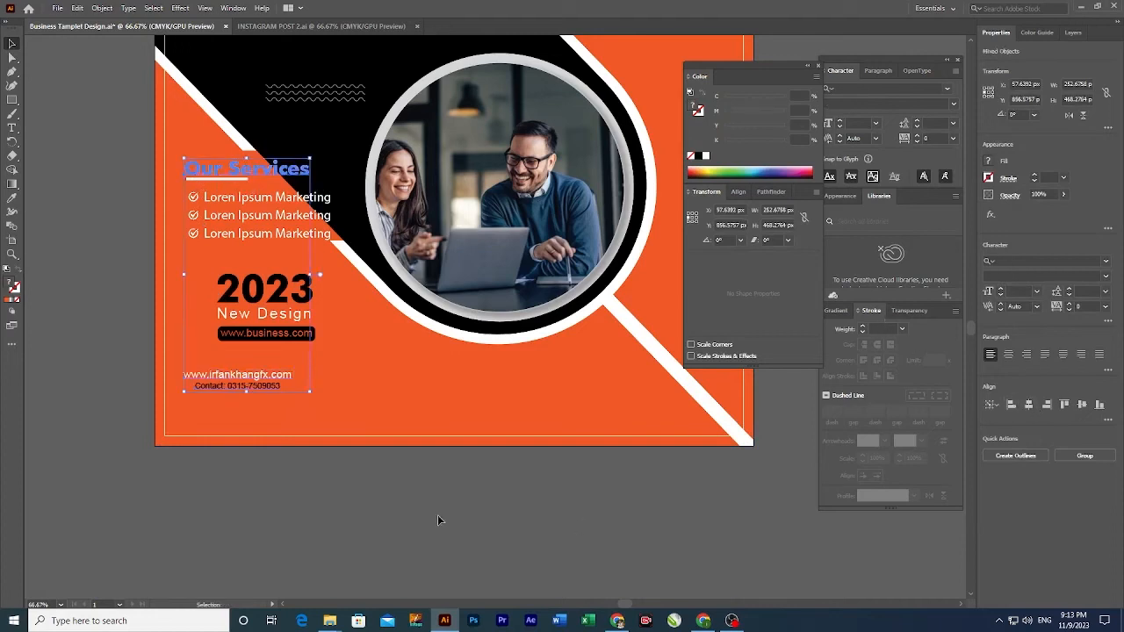
{"action": "left_click", "coordinate": [422, 512]}
Step: Align the "2023 New Design" group's left edge with the website and contact text, and shift the group slightly down
{"action": "left_click_drag", "start_coordinate": [273, 347], "coordinate": [273, 340]}
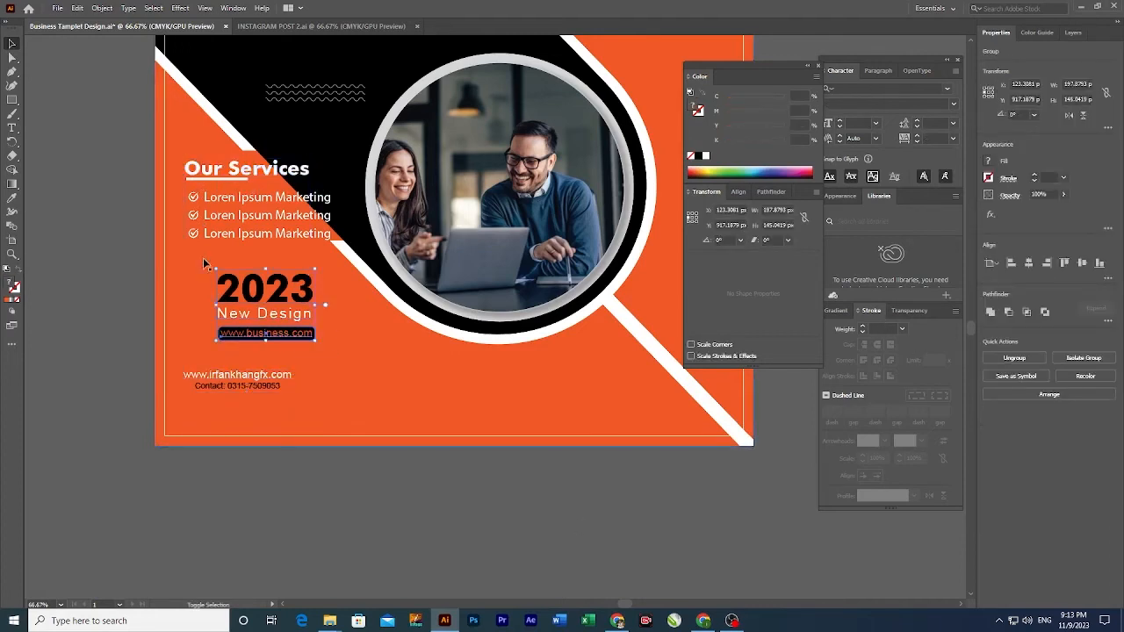
{"action": "left_click_drag", "start_coordinate": [237, 378], "coordinate": [335, 381]}
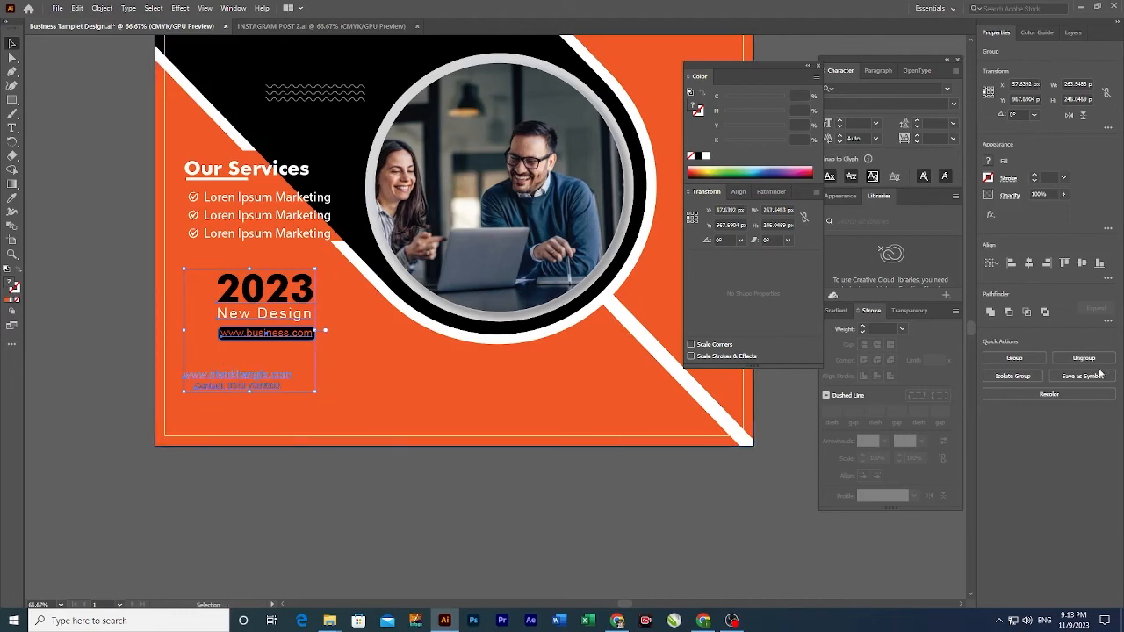
{"action": "left_click", "coordinate": [1010, 263]}
{"action": "left_click", "coordinate": [506, 492]}
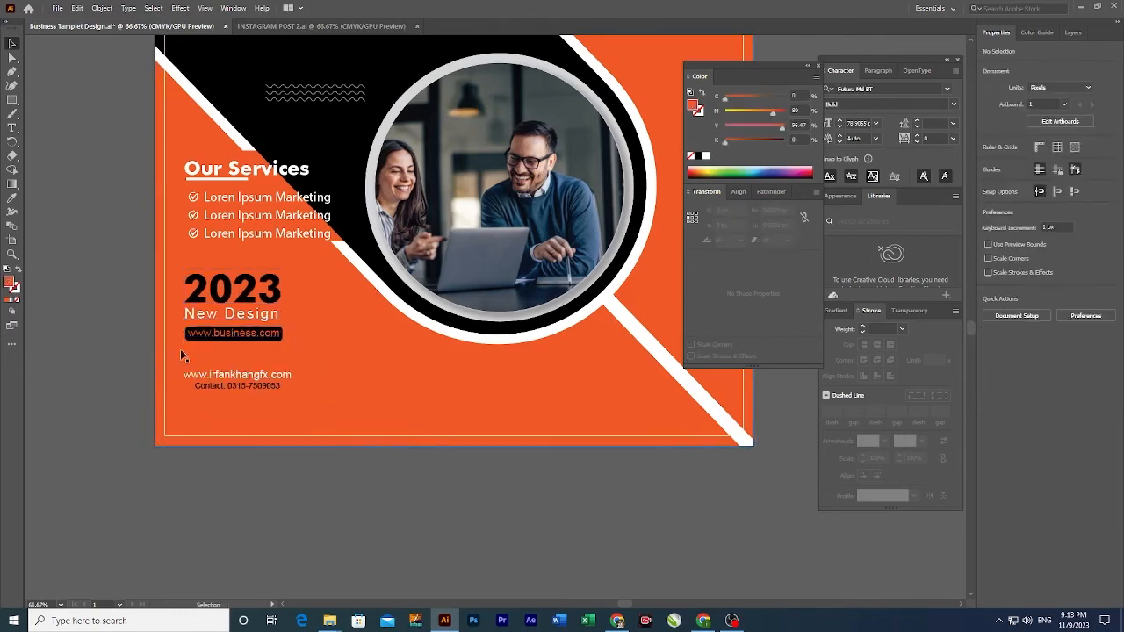
{"action": "left_click_drag", "start_coordinate": [238, 338], "coordinate": [239, 351]}
{"action": "left_click", "coordinate": [355, 525]}
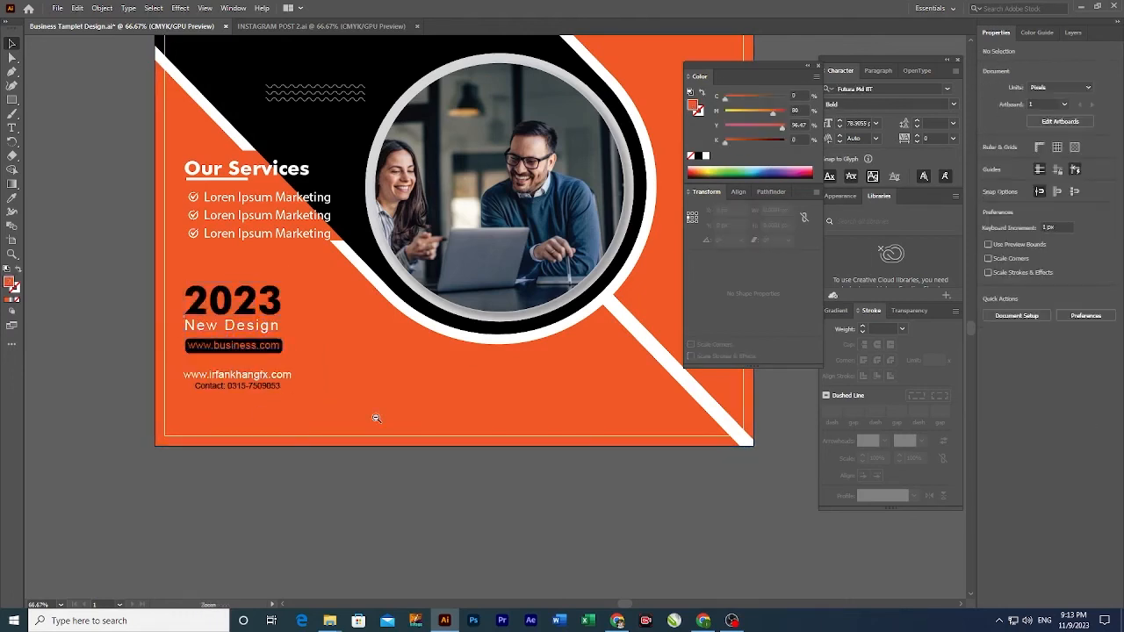
Step: Delete the thin rectangular frame line that runs just inside the artboard's edges
{"action": "key", "text": "ctrl+minus"}
{"action": "key", "text": "ctrl+minus"}
{"action": "left_click_drag", "start_coordinate": [376, 416], "coordinate": [330, 491]}
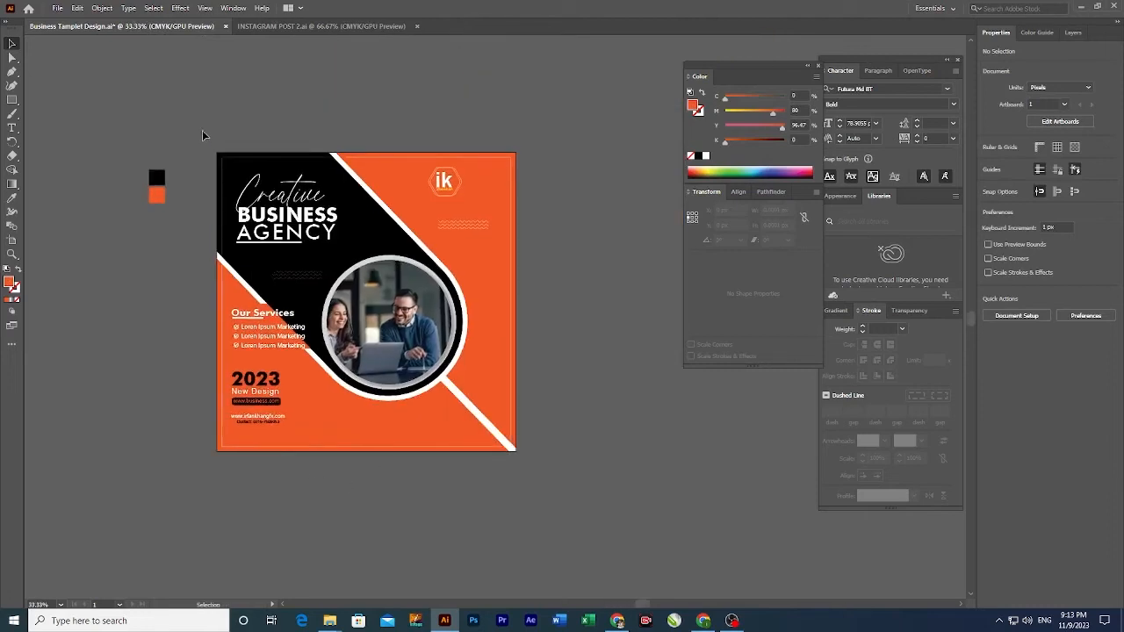
{"action": "left_click_drag", "start_coordinate": [537, 467], "coordinate": [542, 458]}
{"action": "key", "text": "ctrl+c"}
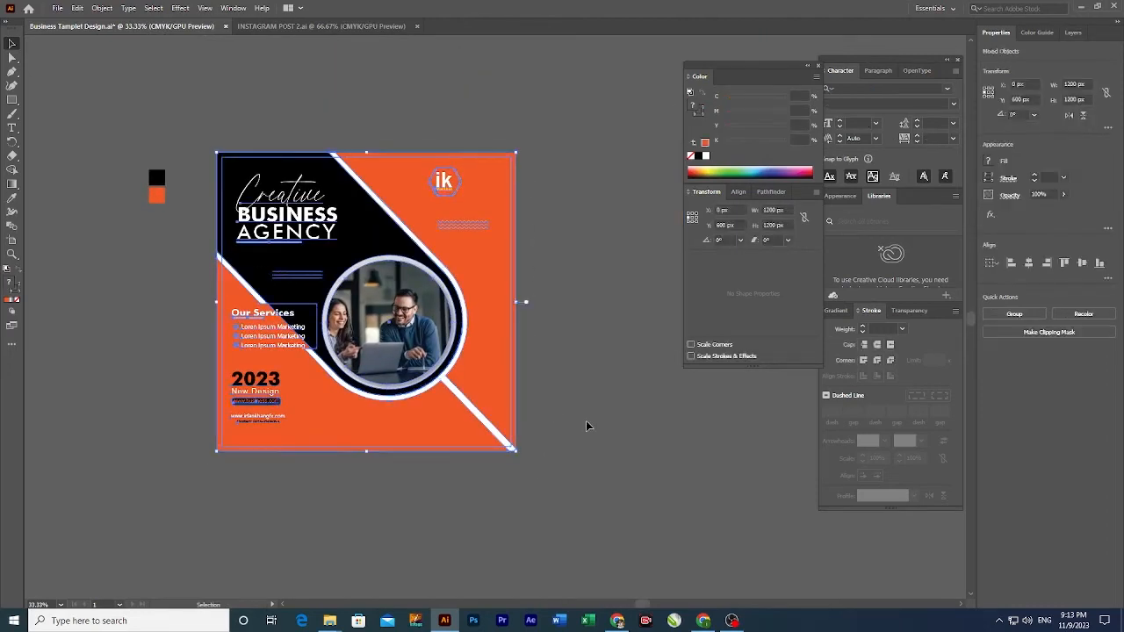
{"action": "left_click", "coordinate": [586, 421]}
{"action": "left_click", "coordinate": [511, 391]}
{"action": "key", "text": "Delete"}
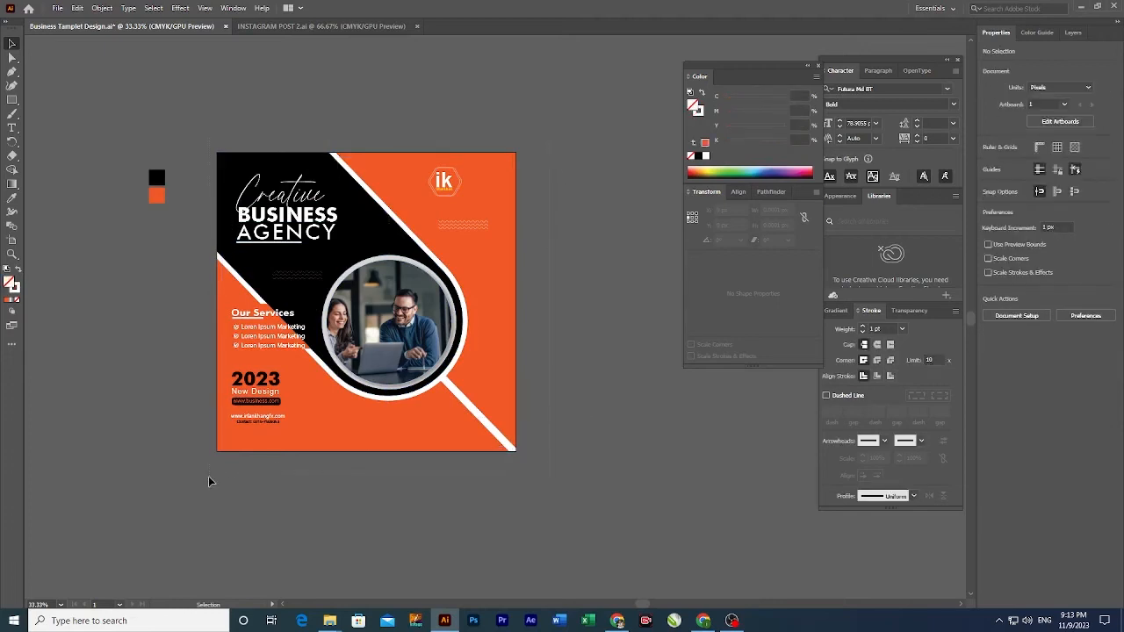
Step: Group all the artwork on the artboard and ungroup it again
{"action": "left_click_drag", "start_coordinate": [208, 482], "coordinate": [209, 481]}
{"action": "key", "text": "ctrl+g"}
{"action": "left_click", "coordinate": [374, 476]}
{"action": "left_click", "coordinate": [377, 439]}
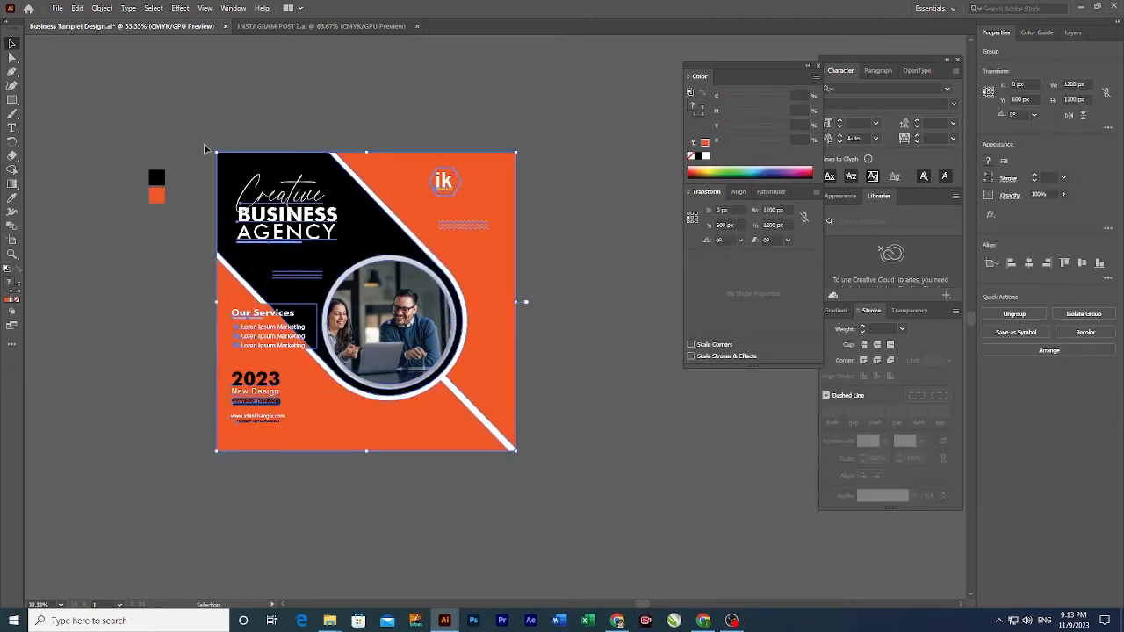
{"action": "left_click", "coordinate": [172, 106]}
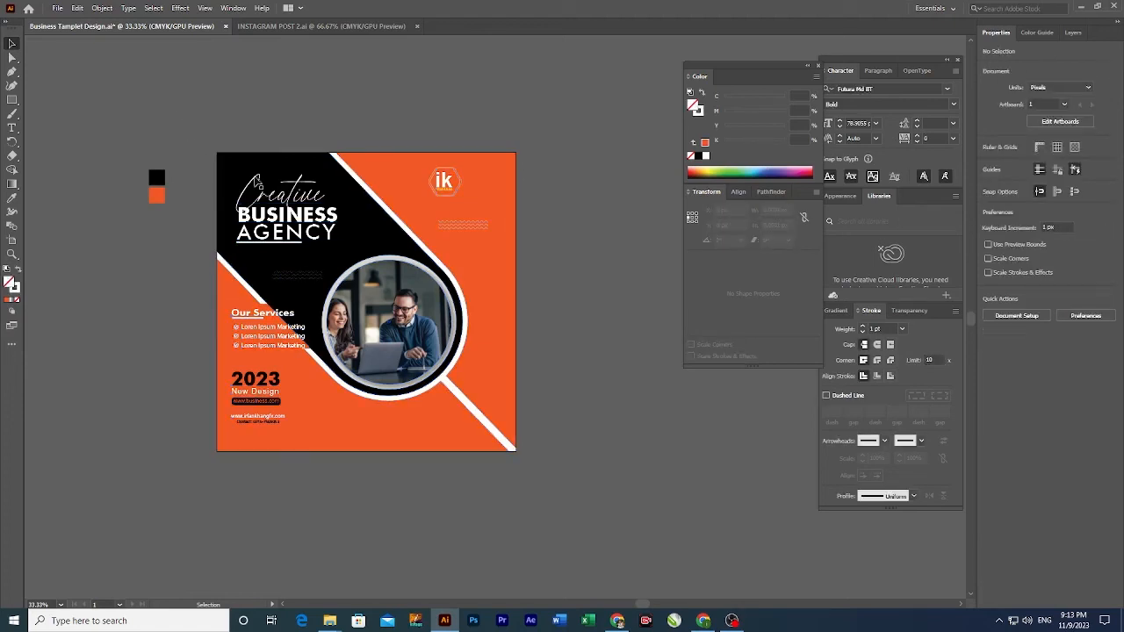
{"action": "left_click", "coordinate": [436, 260]}
{"action": "key", "text": "ctrl+shift+g"}
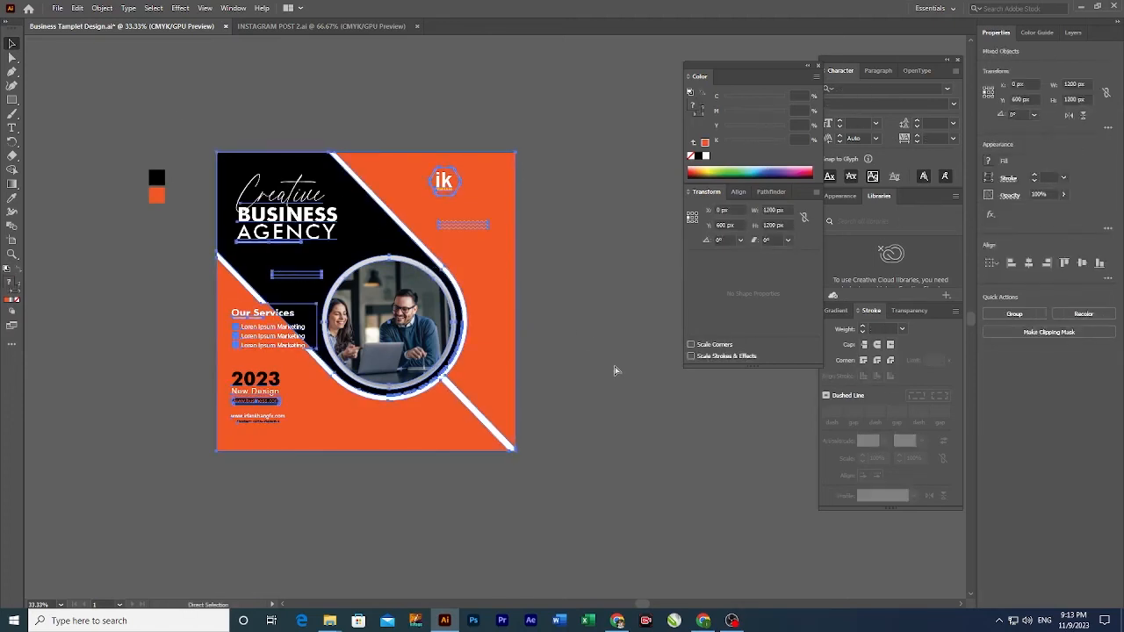
Step: Draw a small circle about 12 px in diameter on the empty canvas below the artboard
{"action": "left_click", "coordinate": [614, 371]}
{"action": "left_click", "coordinate": [411, 482], "text": "ctrl"}
{"action": "left_click", "coordinate": [423, 354], "text": "ctrl"}
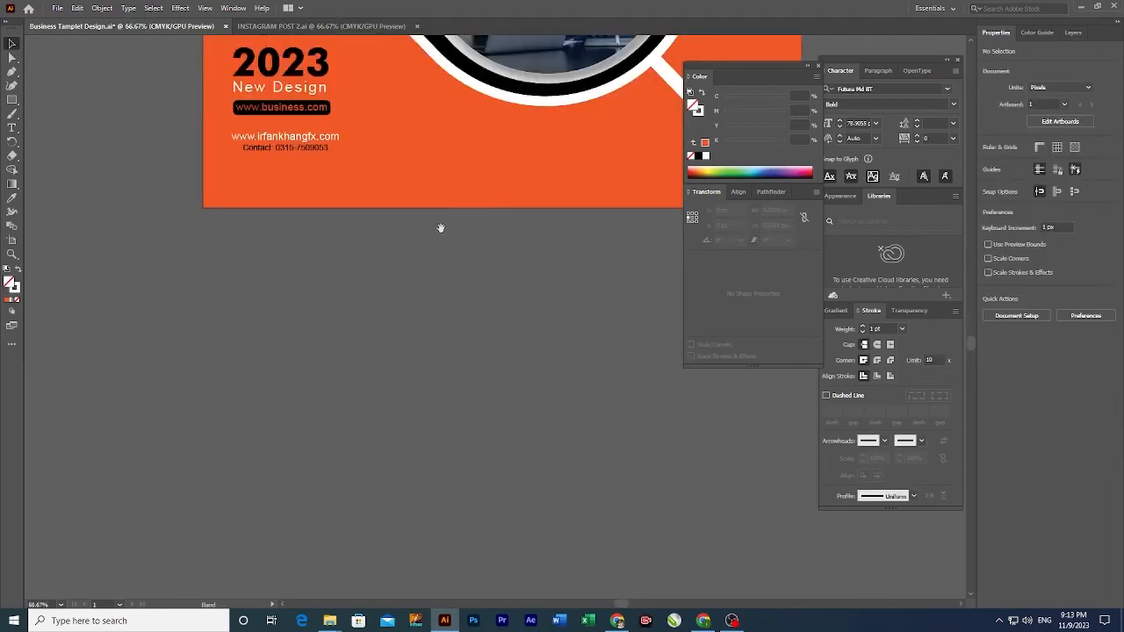
{"action": "left_click_drag", "start_coordinate": [441, 228], "coordinate": [342, 330]}
{"action": "left_click", "coordinate": [350, 321], "text": "ctrl"}
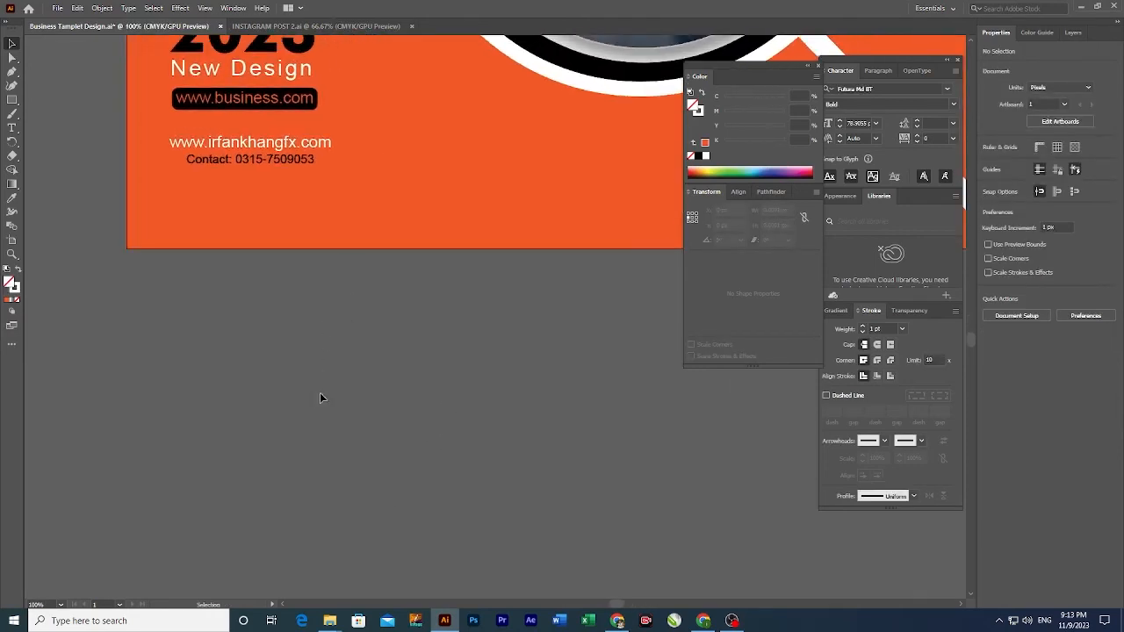
{"action": "left_click_drag", "start_coordinate": [11, 107], "coordinate": [37, 120]}
{"action": "left_click_drag", "start_coordinate": [244, 298], "coordinate": [245, 298]}
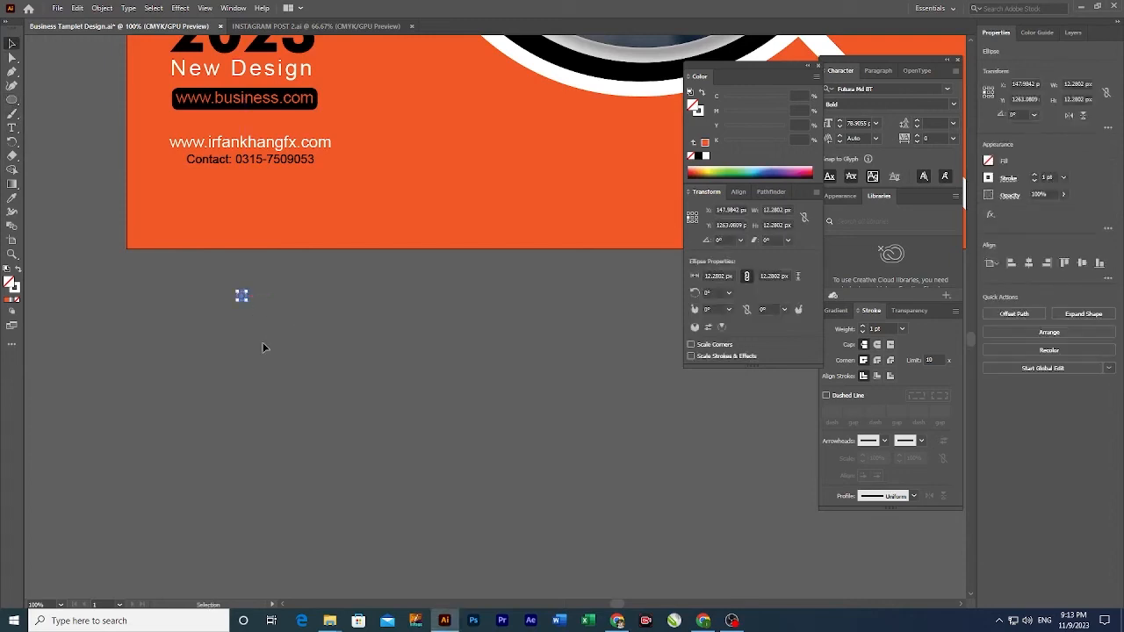
Step: Fill the small circle with white and remove its stroke
{"action": "key", "text": "v"}
{"action": "left_click", "coordinate": [706, 156]}
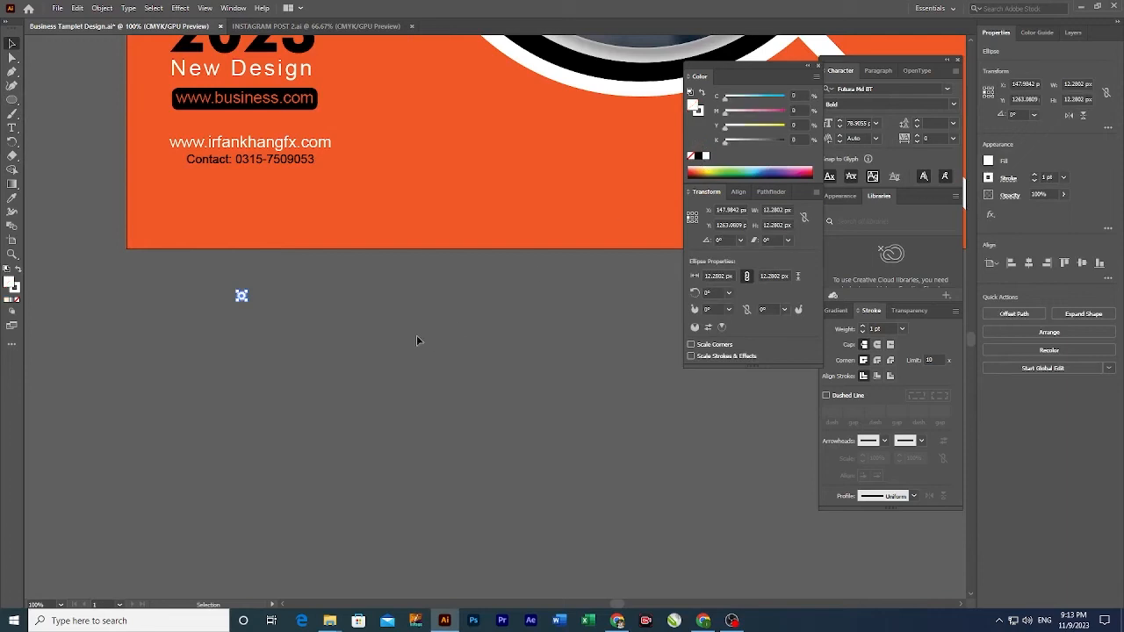
{"action": "left_click", "coordinate": [380, 352]}
{"action": "scroll", "coordinate": [293, 277], "scroll_direction": "up", "scroll_amount": 1}
{"action": "left_click_drag", "start_coordinate": [281, 299], "coordinate": [321, 381]}
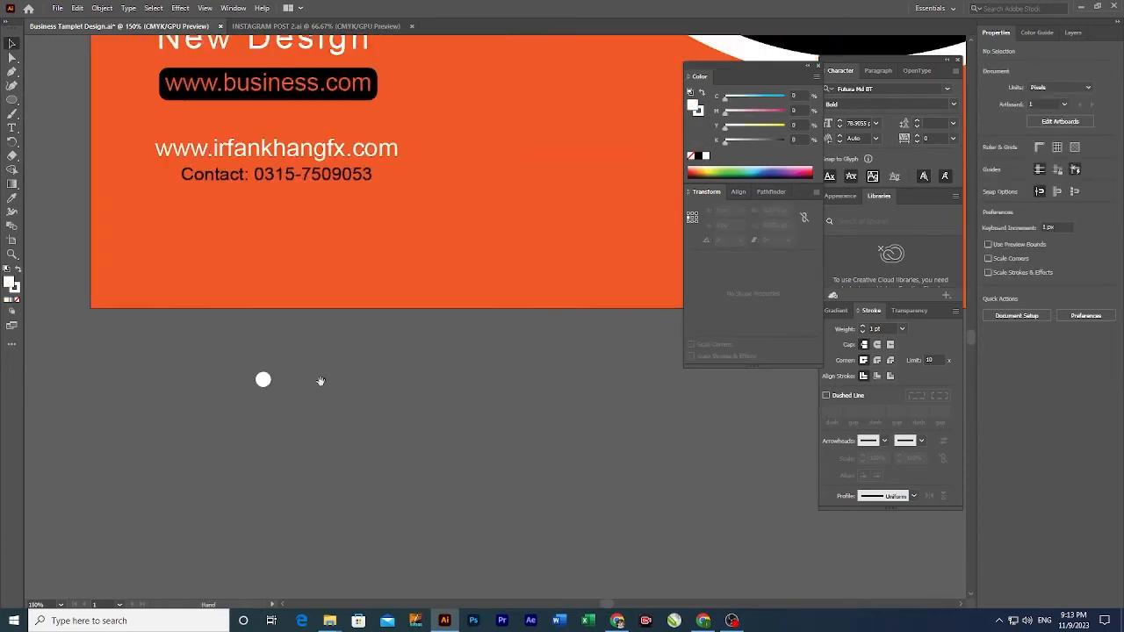
{"action": "left_click", "coordinate": [269, 382]}
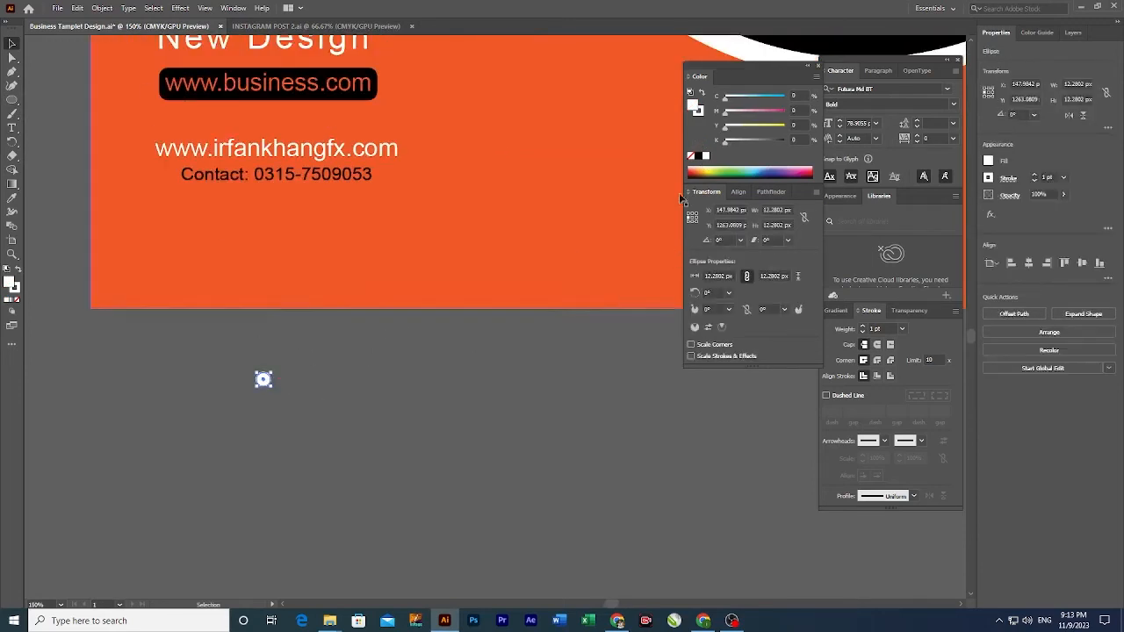
{"action": "left_click", "coordinate": [690, 156]}
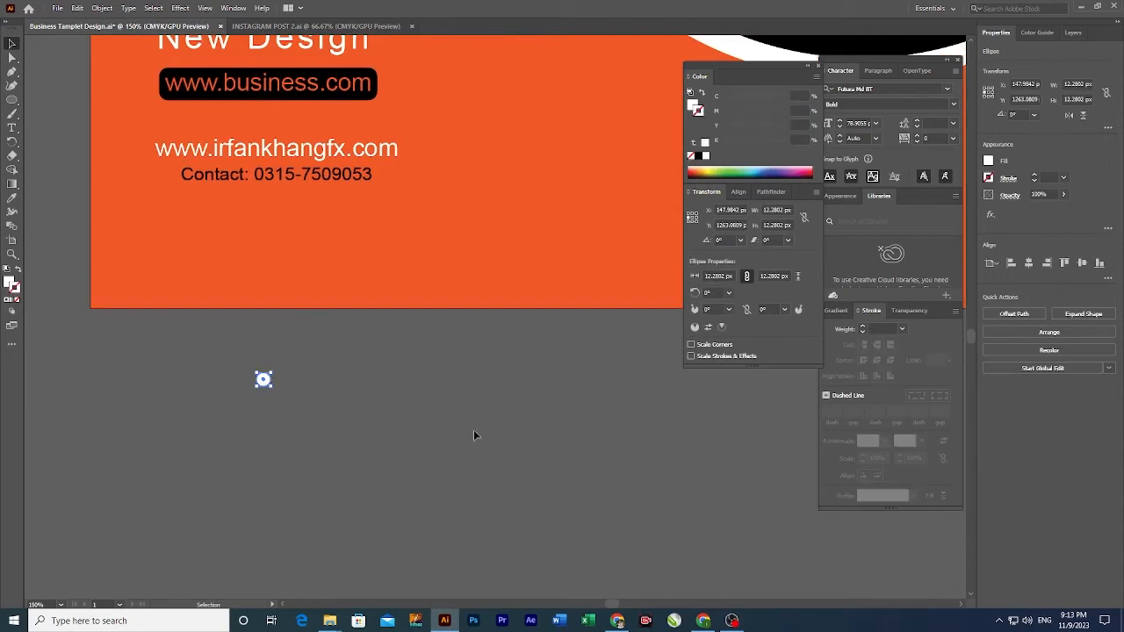
Step: Try to duplicate the white circle with Transform Each using a horizontal move of 10 px
{"action": "left_click_drag", "start_coordinate": [302, 367], "coordinate": [216, 405]}
{"action": "right_click", "coordinate": [265, 380]}
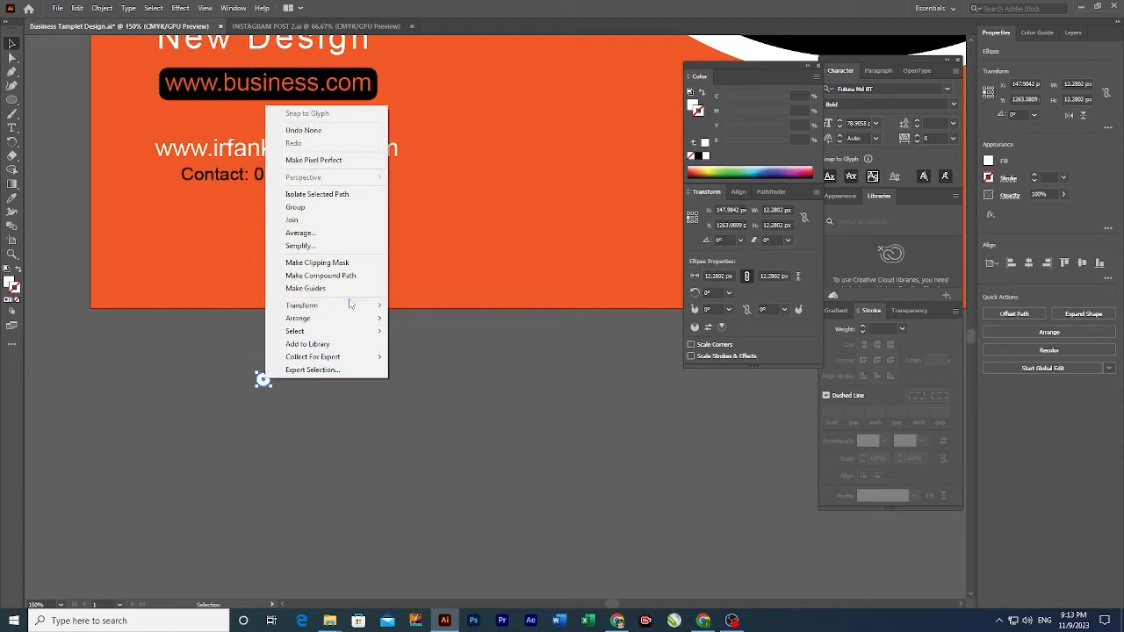
{"action": "mouse_move", "coordinate": [349, 307]}
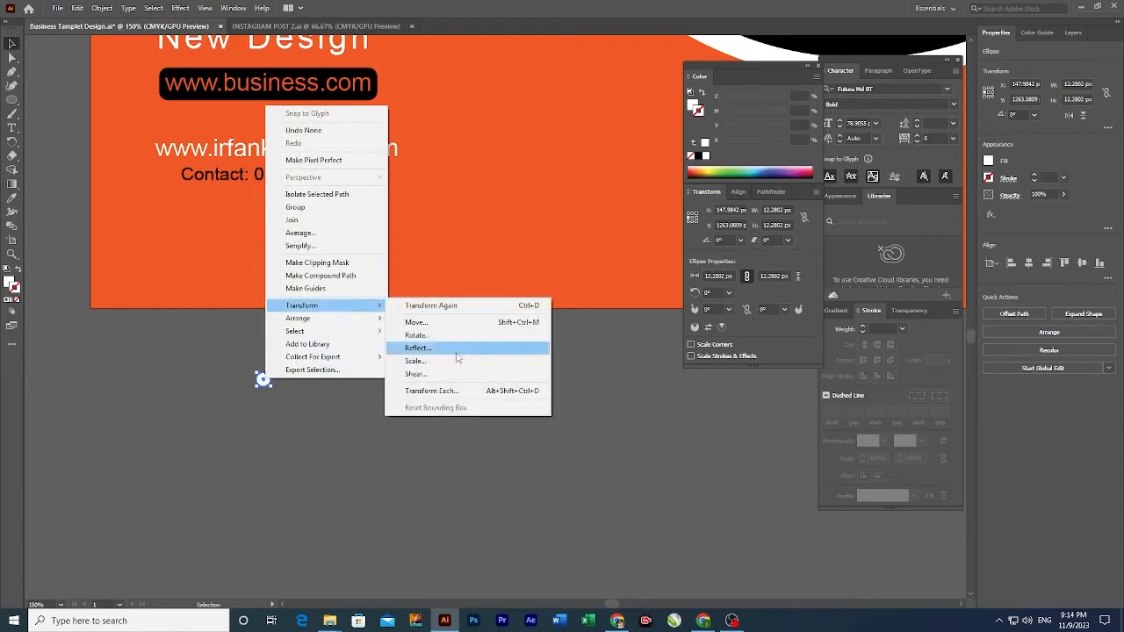
{"action": "left_click", "coordinate": [431, 390]}
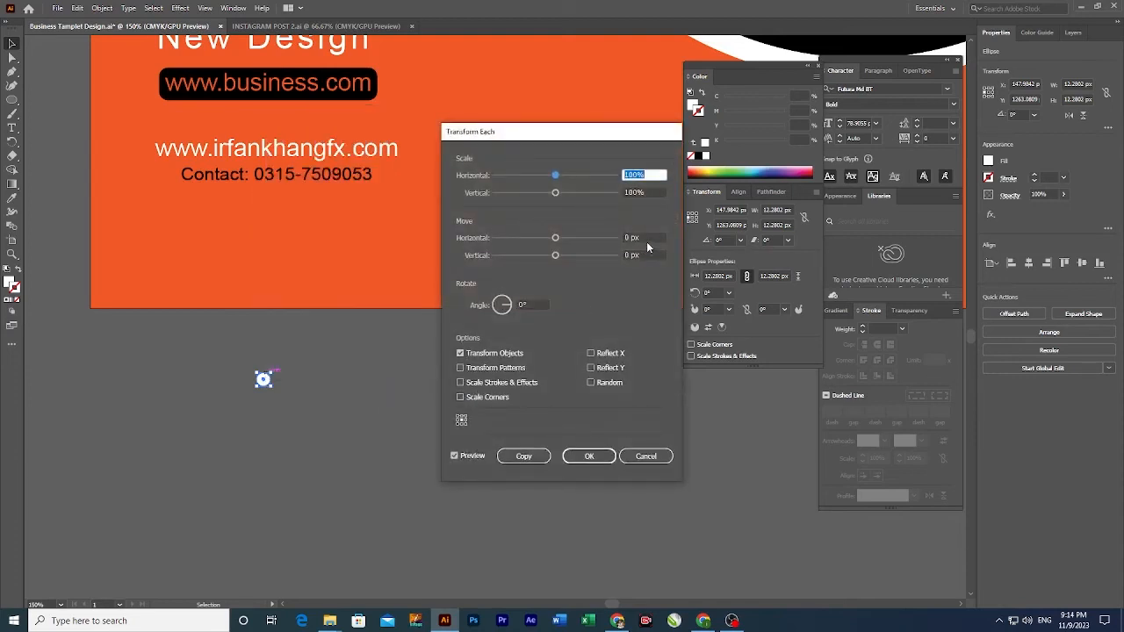
{"action": "left_click", "coordinate": [647, 240]}
{"action": "type", "text": "10"}
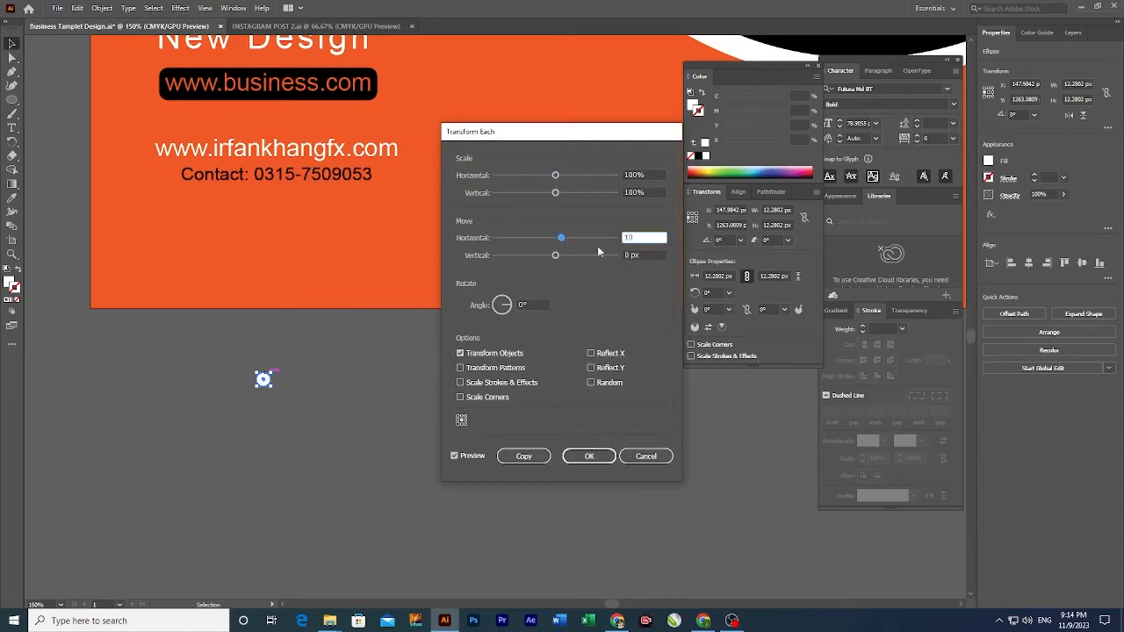
{"action": "left_click", "coordinate": [528, 458]}
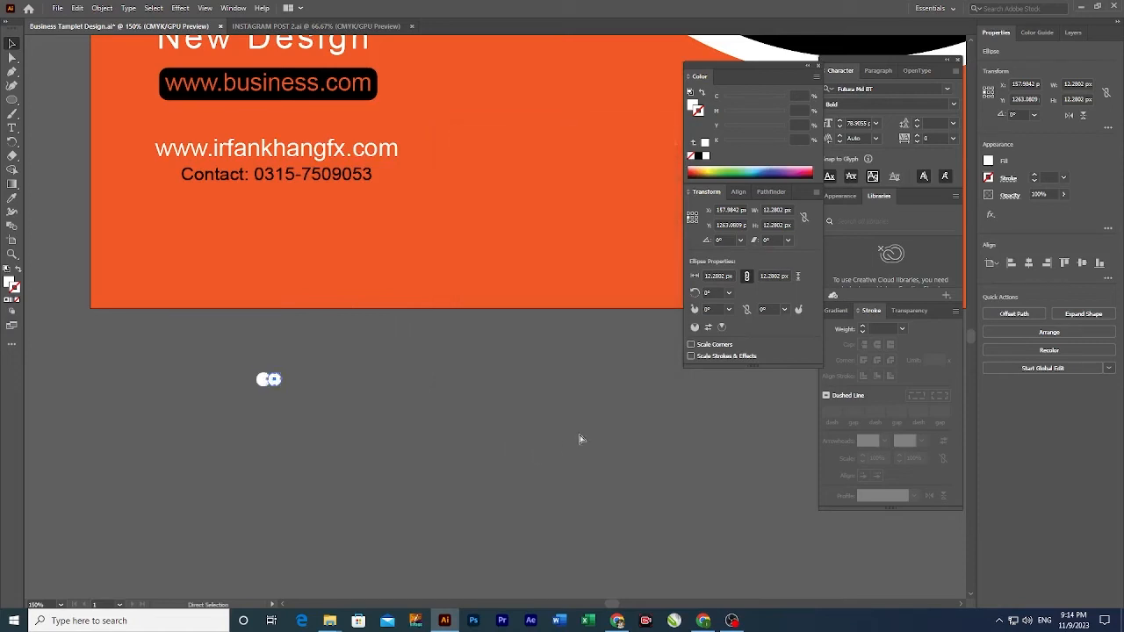
{"action": "left_click", "coordinate": [365, 437]}
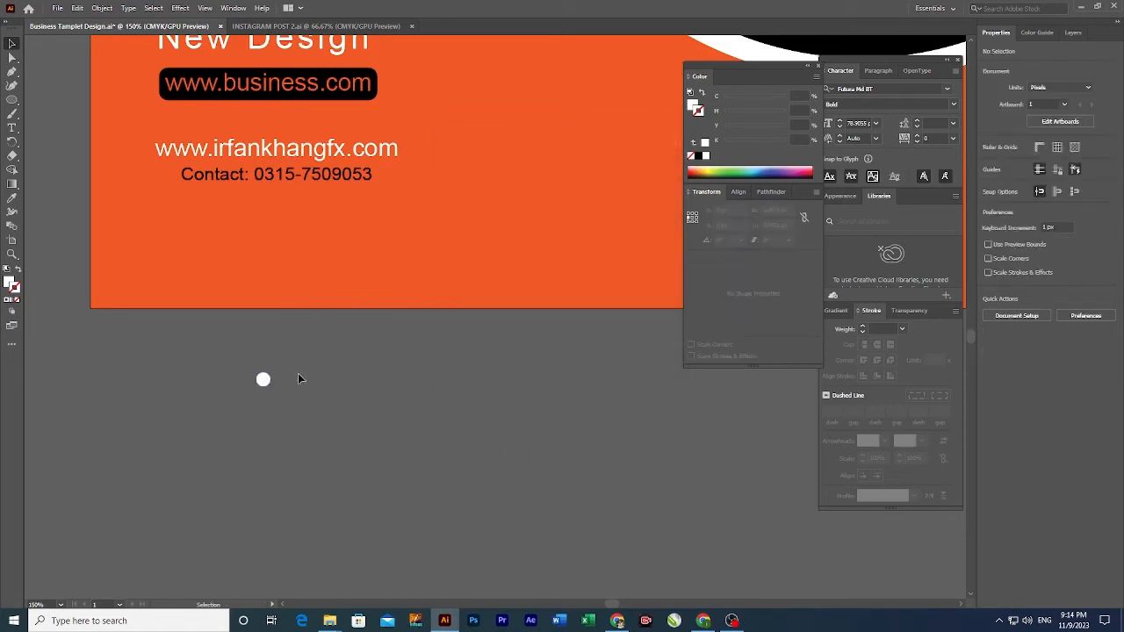
Step: Duplicate the white circle with Transform Each using a horizontal move of 25 px
{"action": "right_click", "coordinate": [255, 384]}
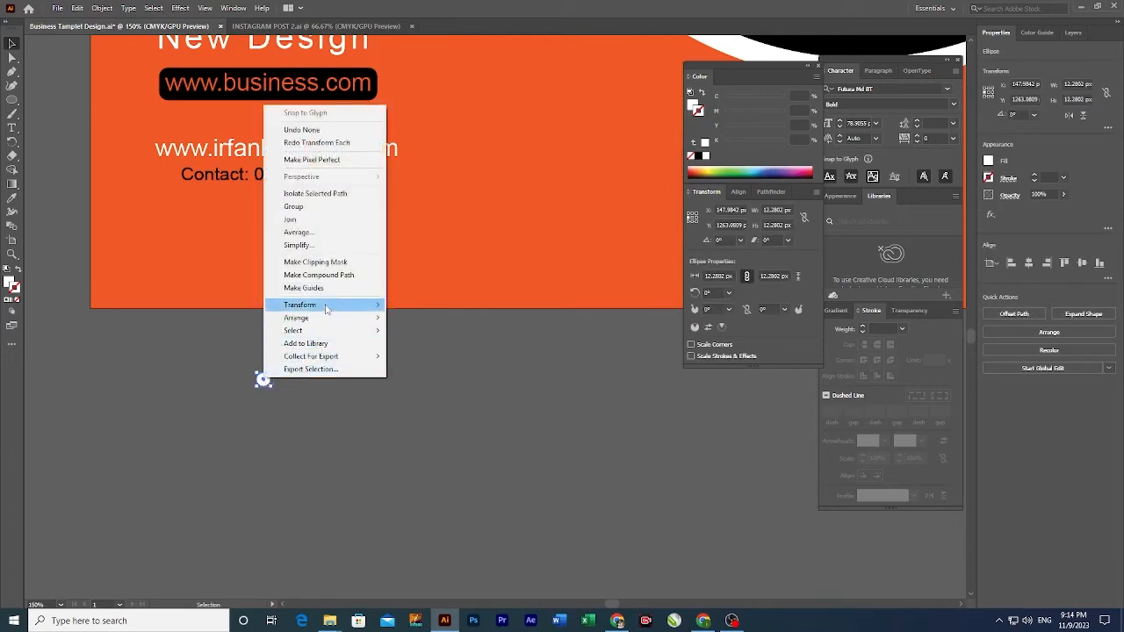
{"action": "mouse_move", "coordinate": [325, 306]}
{"action": "left_click", "coordinate": [430, 391]}
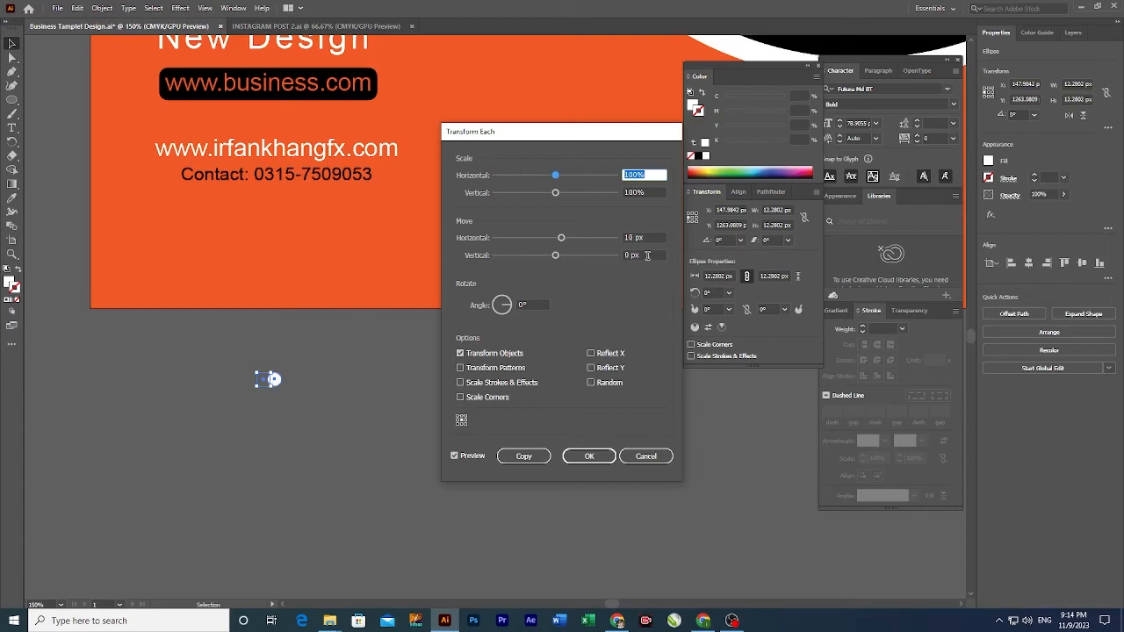
{"action": "left_click_drag", "start_coordinate": [646, 236], "coordinate": [630, 237]}
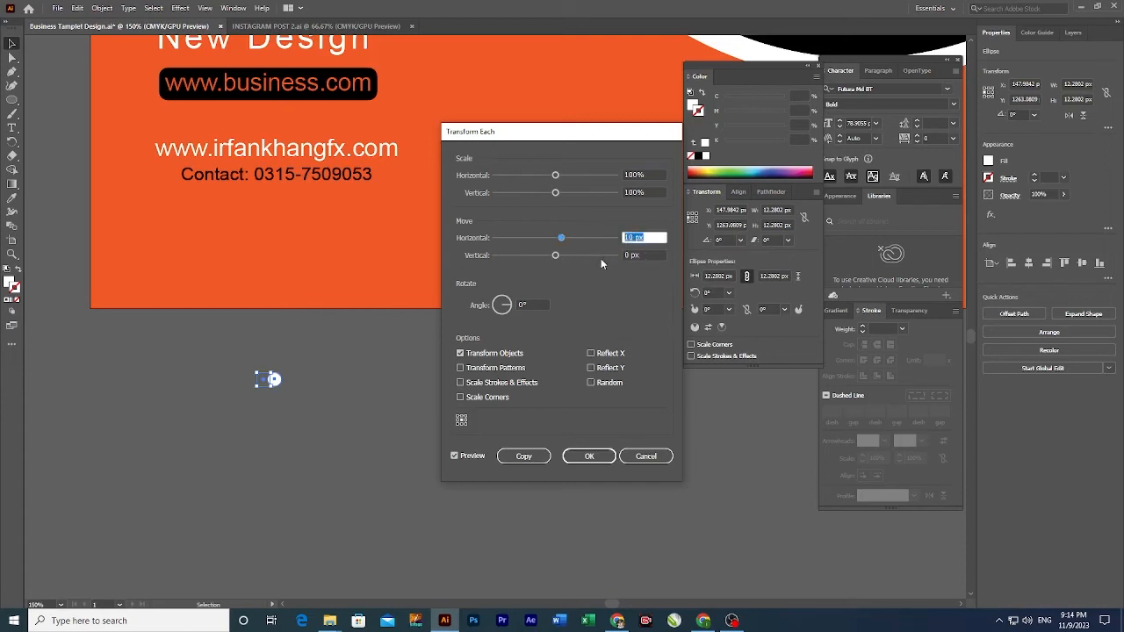
{"action": "type", "text": "25"}
{"action": "left_click", "coordinate": [518, 458]}
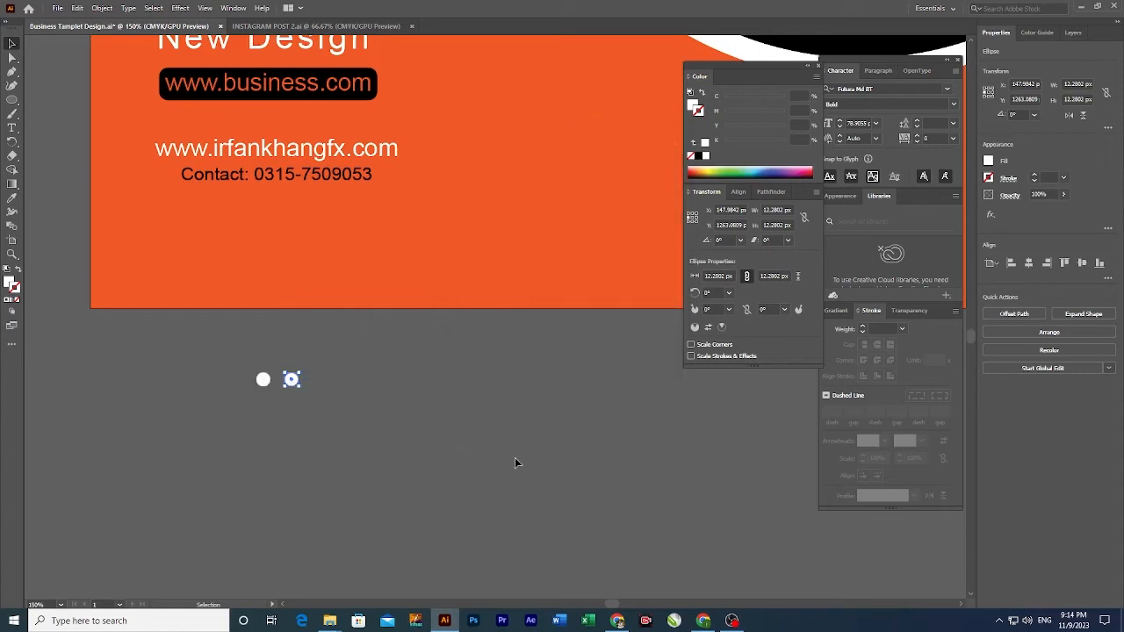
Step: Repeat the circle duplication to make a row of four evenly spaced circles and group the row
{"action": "left_click", "coordinate": [376, 450]}
{"action": "left_click", "coordinate": [265, 386]}
{"action": "left_click_drag", "start_coordinate": [289, 381], "coordinate": [292, 406]}
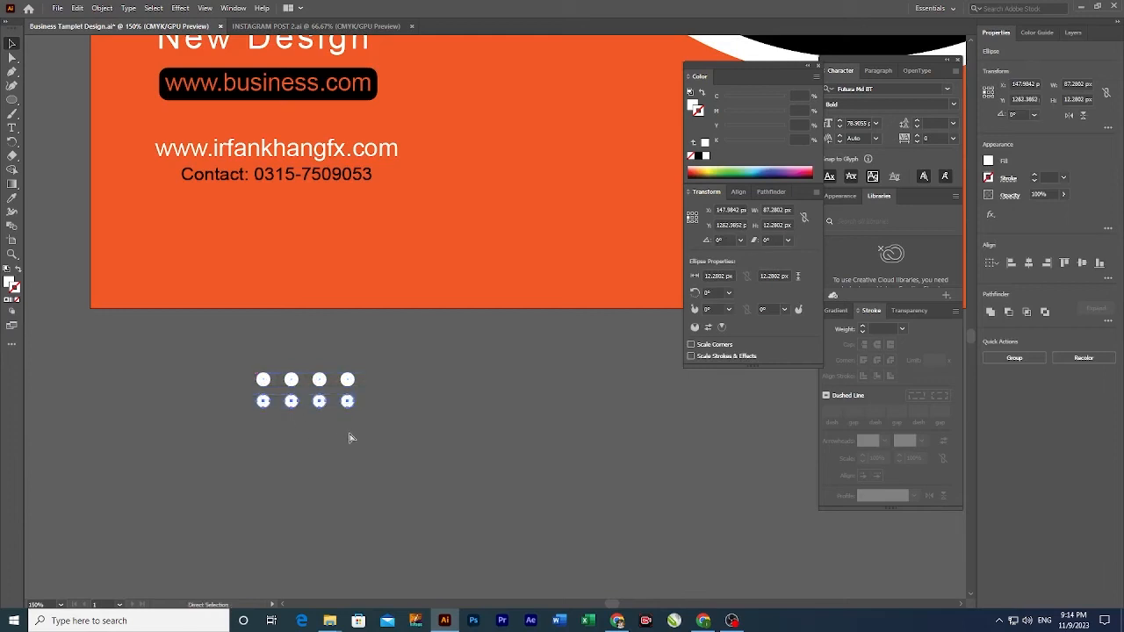
{"action": "key", "text": "ctrl+z"}
{"action": "key", "text": "ctrl+g"}
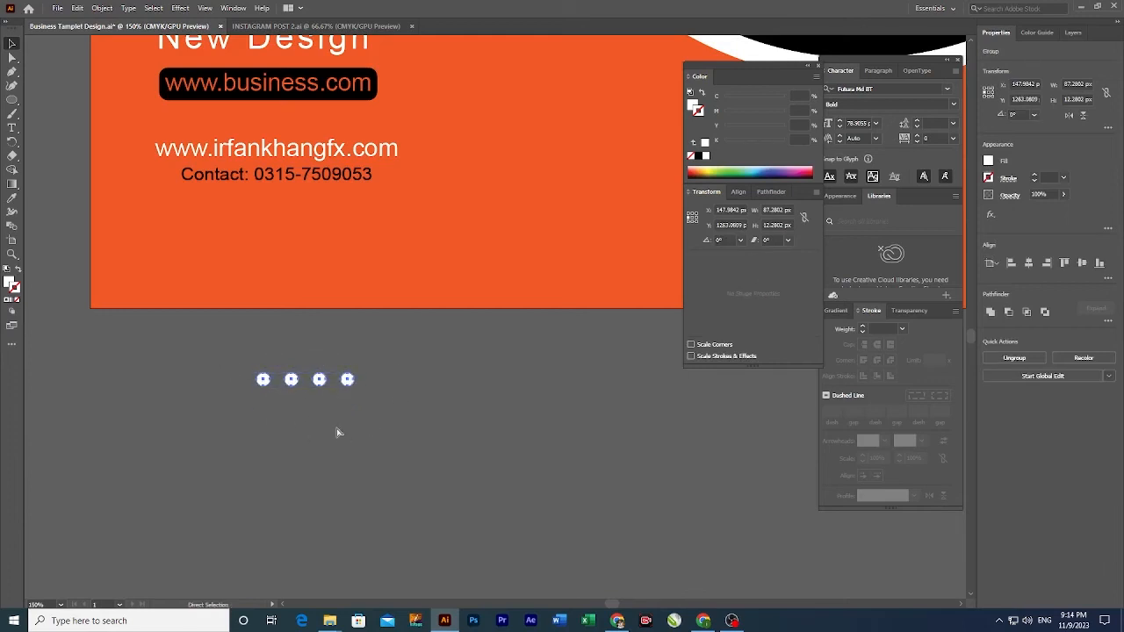
Step: Duplicate the row of circles with Transform Each using a horizontal move of 0 px and a vertical move of 25 px
{"action": "left_click_drag", "start_coordinate": [378, 361], "coordinate": [253, 393]}
{"action": "left_click", "coordinate": [102, 8]}
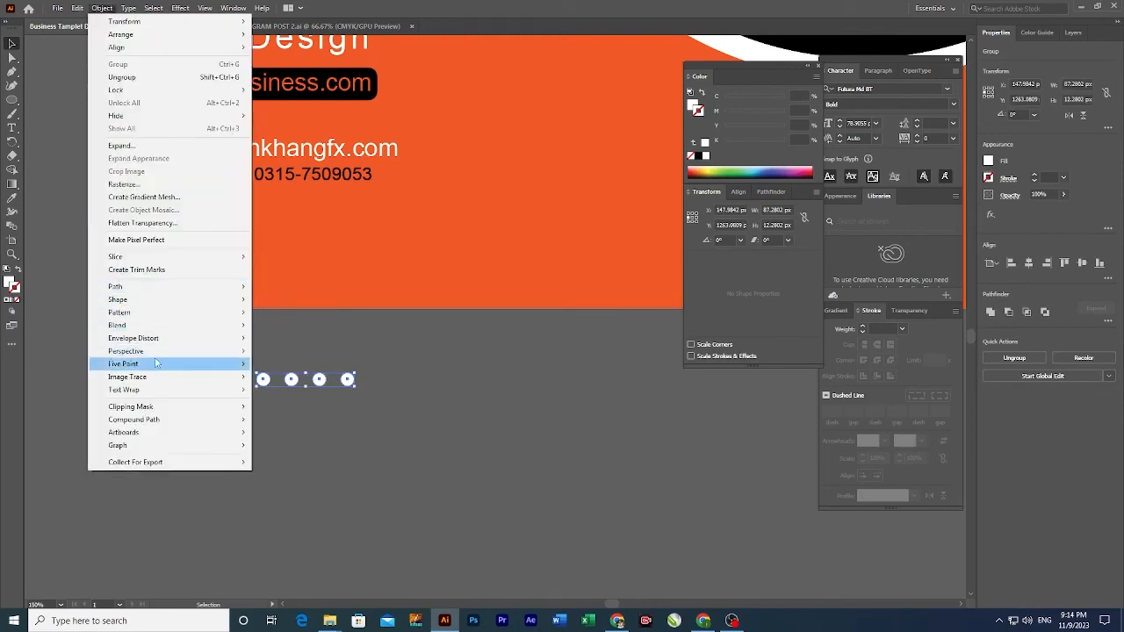
{"action": "right_click", "coordinate": [290, 380]}
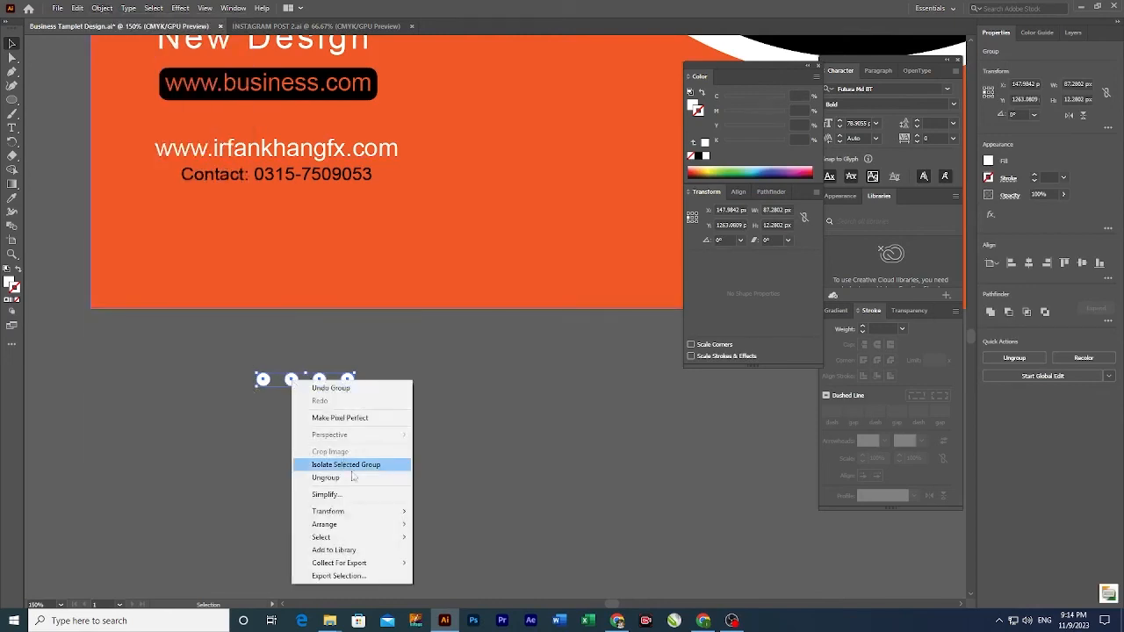
{"action": "mouse_move", "coordinate": [358, 511]}
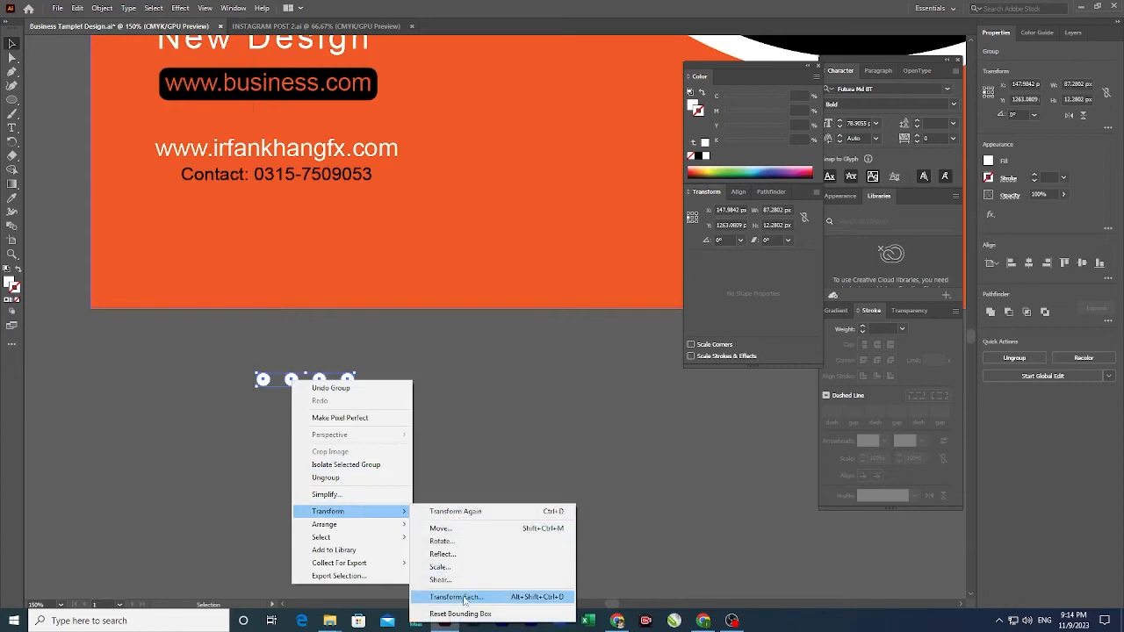
{"action": "left_click", "coordinate": [458, 597]}
{"action": "left_click", "coordinate": [654, 237]}
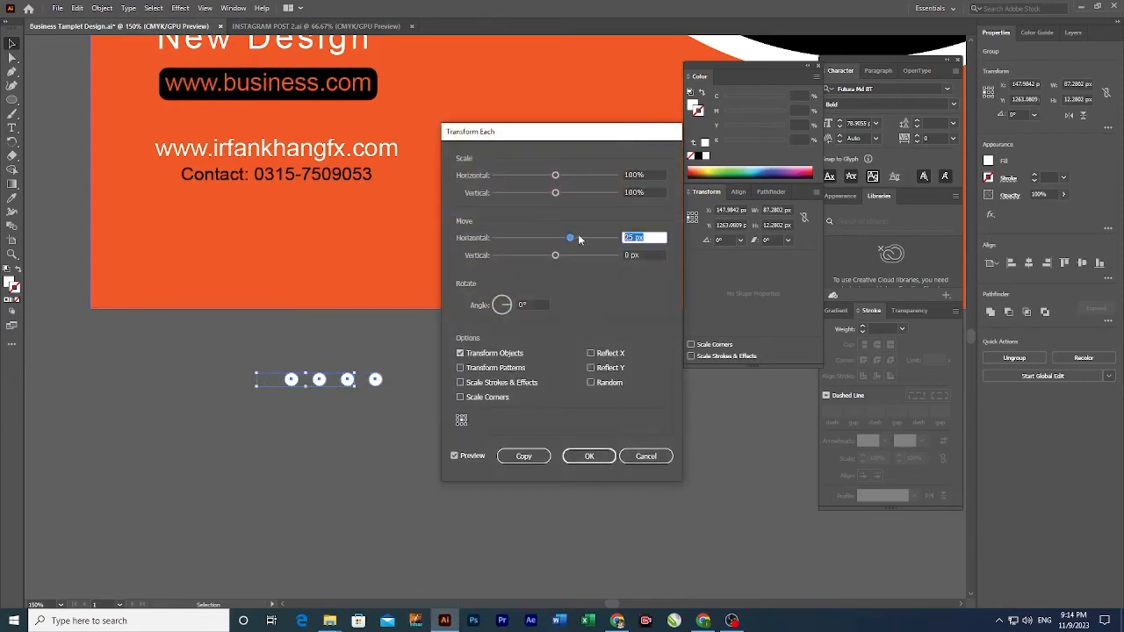
{"action": "key", "text": "Tab"}
{"action": "key", "text": "Tab"}
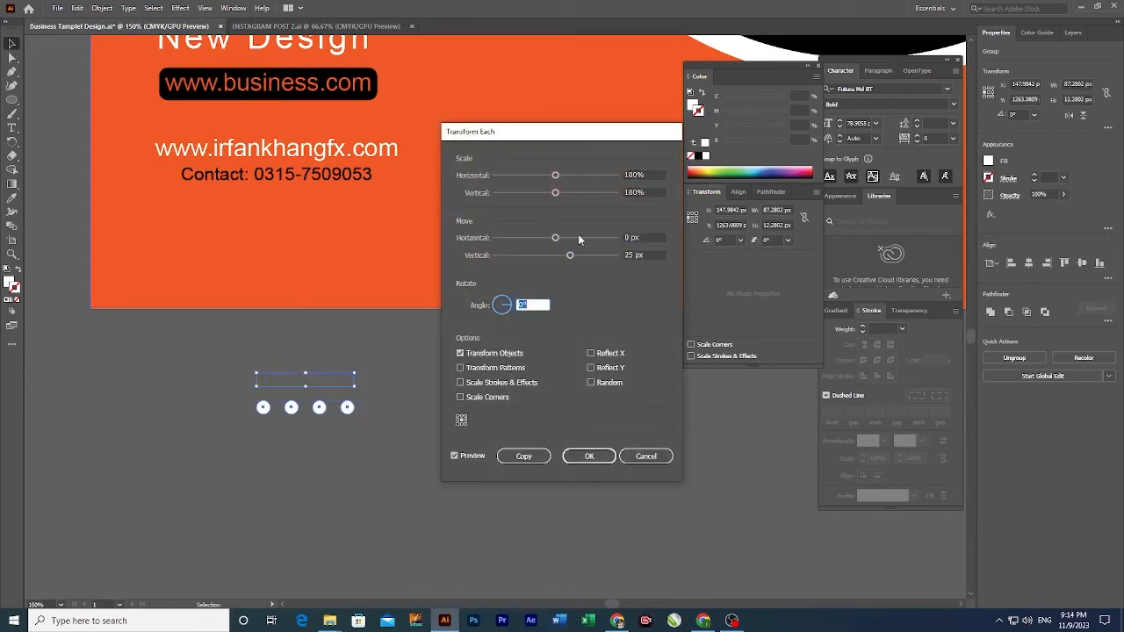
{"action": "left_click", "coordinate": [516, 455]}
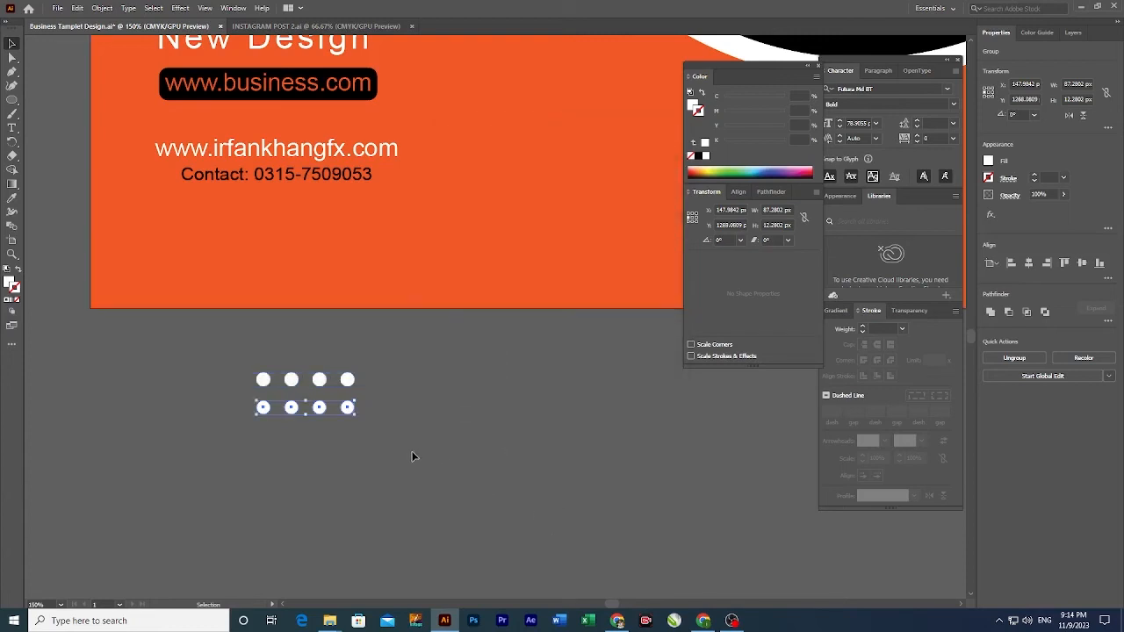
Step: Repeat the row duplication to add a third row and group the three rows into one dot grid
{"action": "key", "text": "ctrl+d"}
{"action": "left_click", "coordinate": [394, 385]}
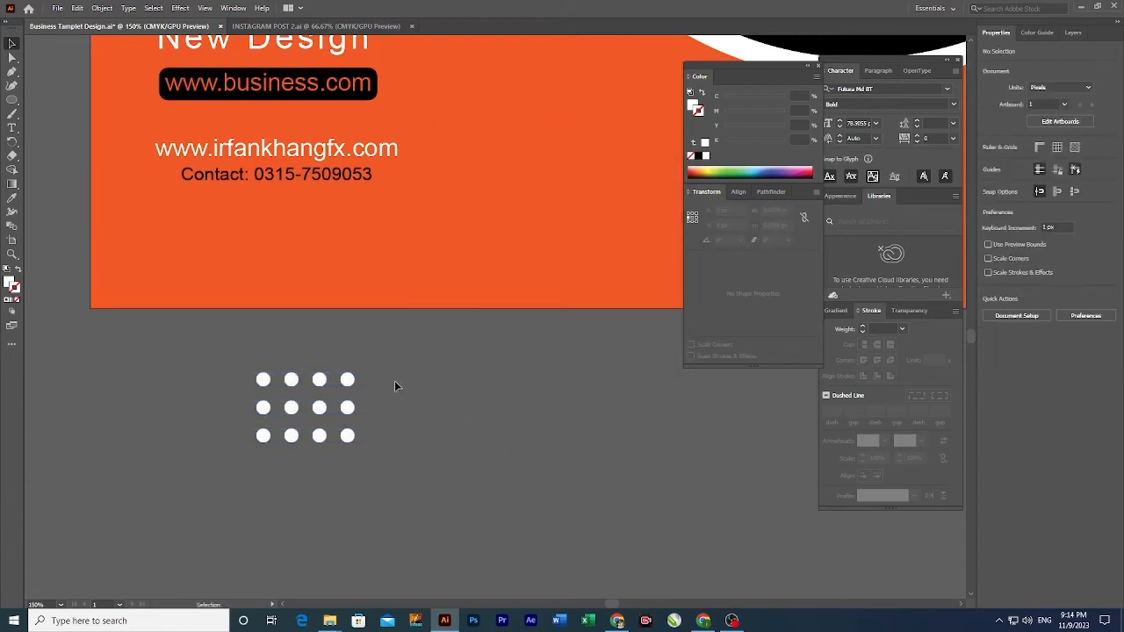
{"action": "left_click_drag", "start_coordinate": [216, 452], "coordinate": [354, 464]}
{"action": "key", "text": "ctrl+g"}
Step: Scale the dot grid down to about half size and place it on the orange area below the circular photo
{"action": "key", "text": "ctrl+minus"}
{"action": "key", "text": "ctrl+minus"}
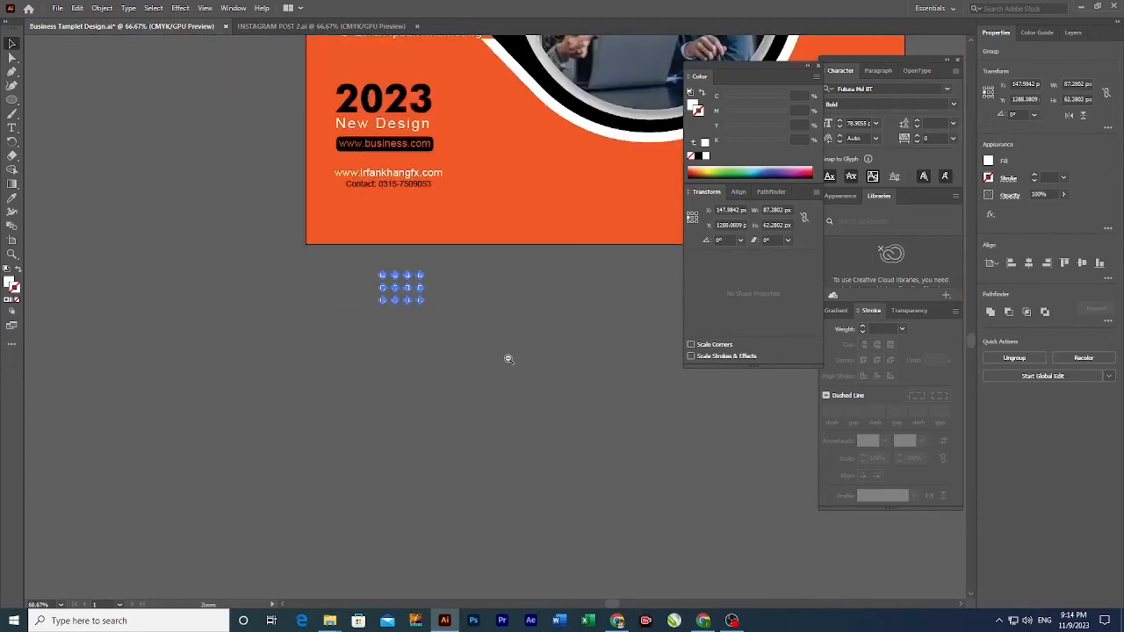
{"action": "left_click_drag", "start_coordinate": [507, 359], "coordinate": [283, 445]}
{"action": "left_click", "coordinate": [177, 398]}
{"action": "left_click_drag", "start_coordinate": [210, 409], "coordinate": [454, 312]}
{"action": "left_click", "coordinate": [461, 417]}
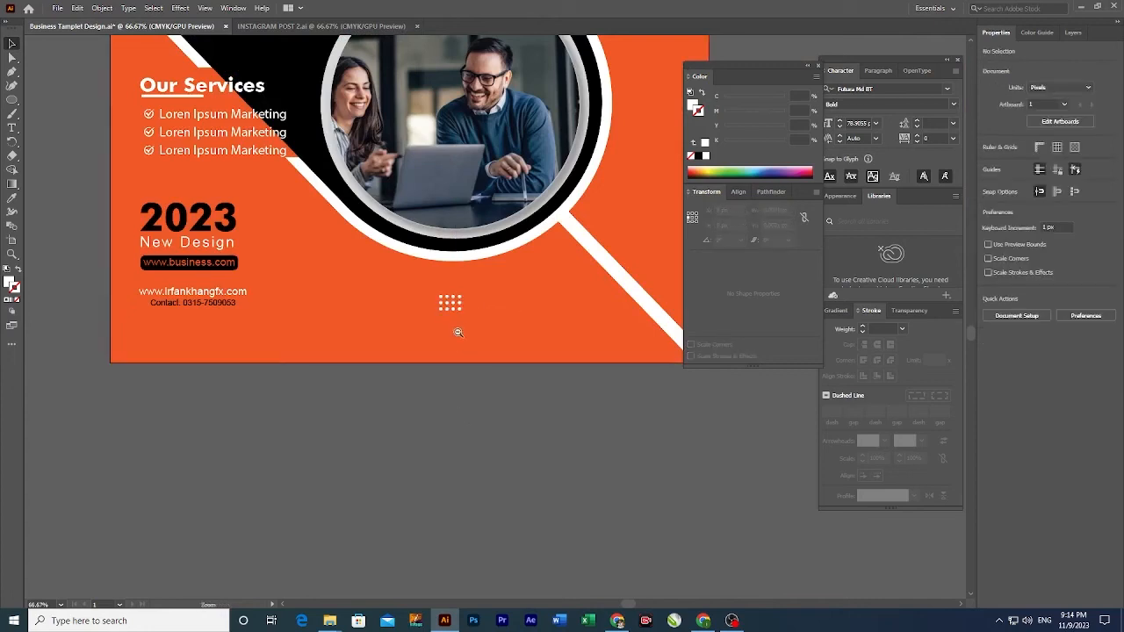
{"action": "scroll", "coordinate": [458, 328], "scroll_direction": "down", "scroll_amount": 3}
{"action": "left_click_drag", "start_coordinate": [411, 427], "coordinate": [377, 471]}
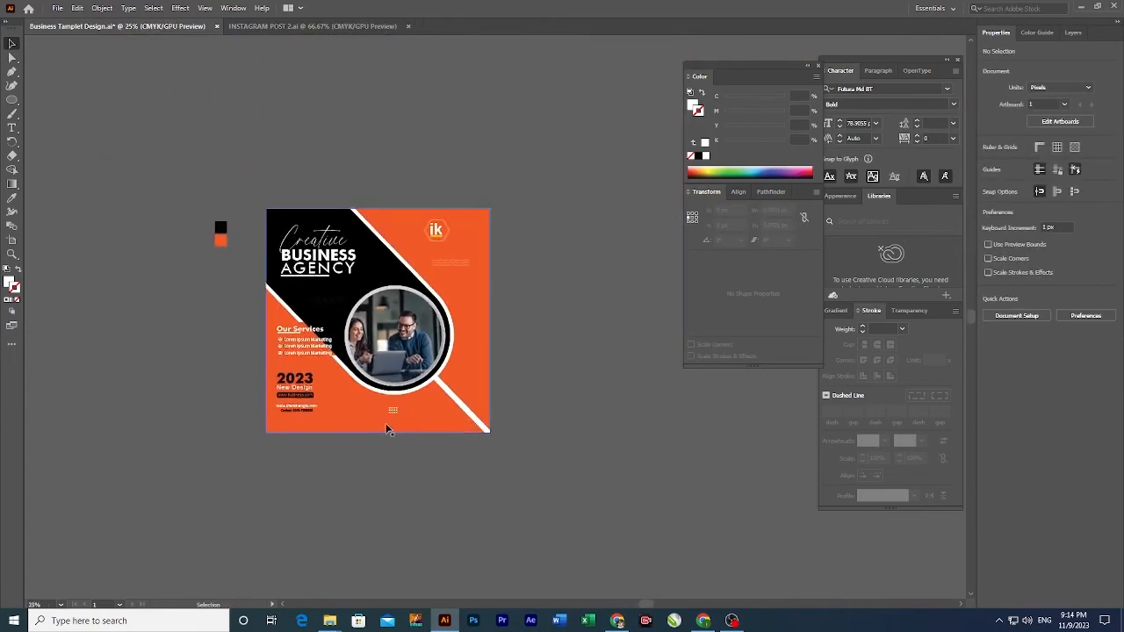
Step: Duplicate the dot grid onto the orange area beside the circular photo, below the wavy lines, and rotate the copy to 270°
{"action": "left_click_drag", "start_coordinate": [396, 417], "coordinate": [465, 286]}
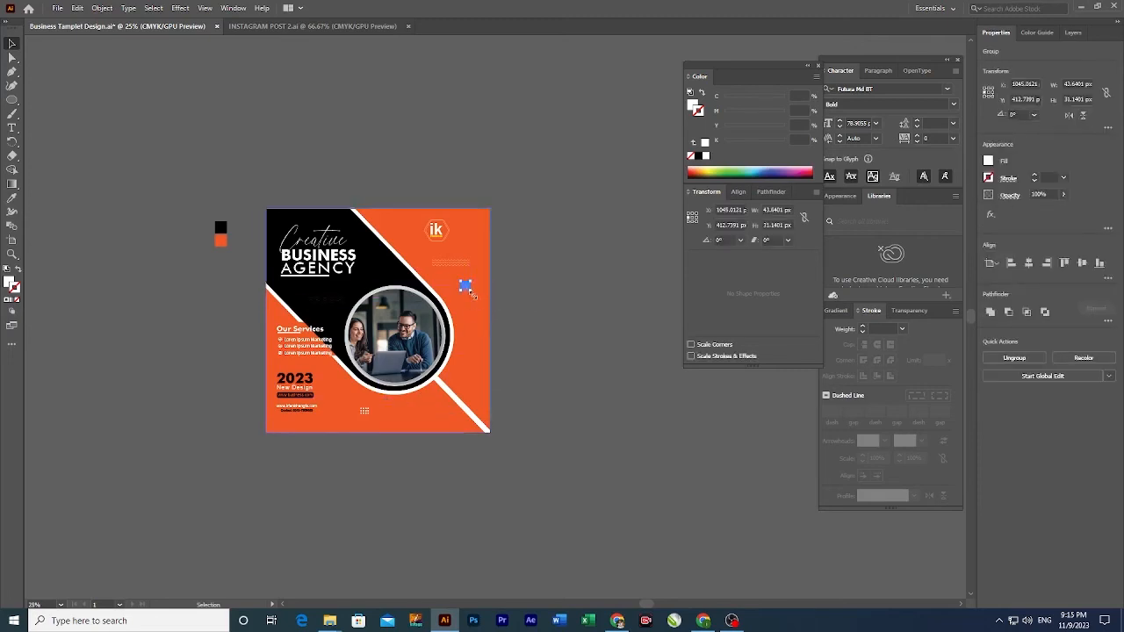
{"action": "scroll", "coordinate": [481, 297], "scroll_direction": "up", "scroll_amount": 5}
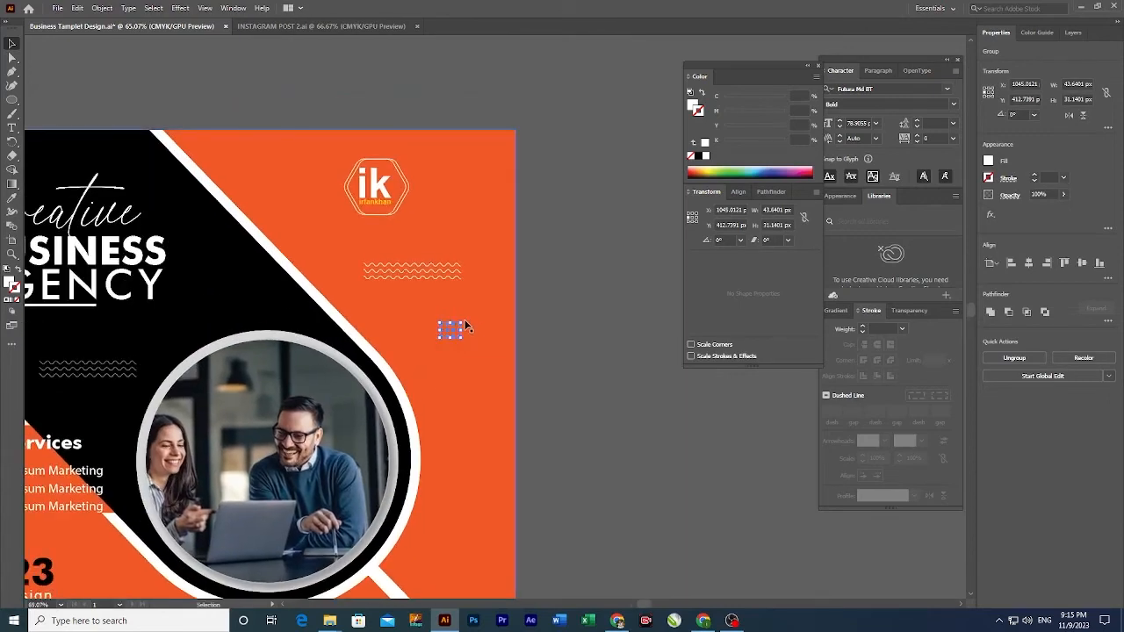
{"action": "mouse_move", "coordinate": [463, 316]}
{"action": "left_mouse_down"}
{"action": "mouse_move", "coordinate": [465, 371]}
{"action": "mouse_move", "coordinate": [447, 338]}
{"action": "mouse_move", "coordinate": [469, 293]}
{"action": "mouse_move", "coordinate": [465, 352]}
{"action": "mouse_move", "coordinate": [452, 360]}
{"action": "left_mouse_up"}
{"action": "left_click", "coordinate": [571, 381]}
{"action": "scroll", "coordinate": [451, 360], "scroll_direction": "down", "scroll_amount": 1}
{"action": "scroll", "coordinate": [451, 360], "scroll_direction": "right", "scroll_amount": 1}
Step: Duplicate the white wavy lines below the logo, rotate the copy upright and place it near the lower right edge of the design
{"action": "left_click", "coordinate": [399, 247]}
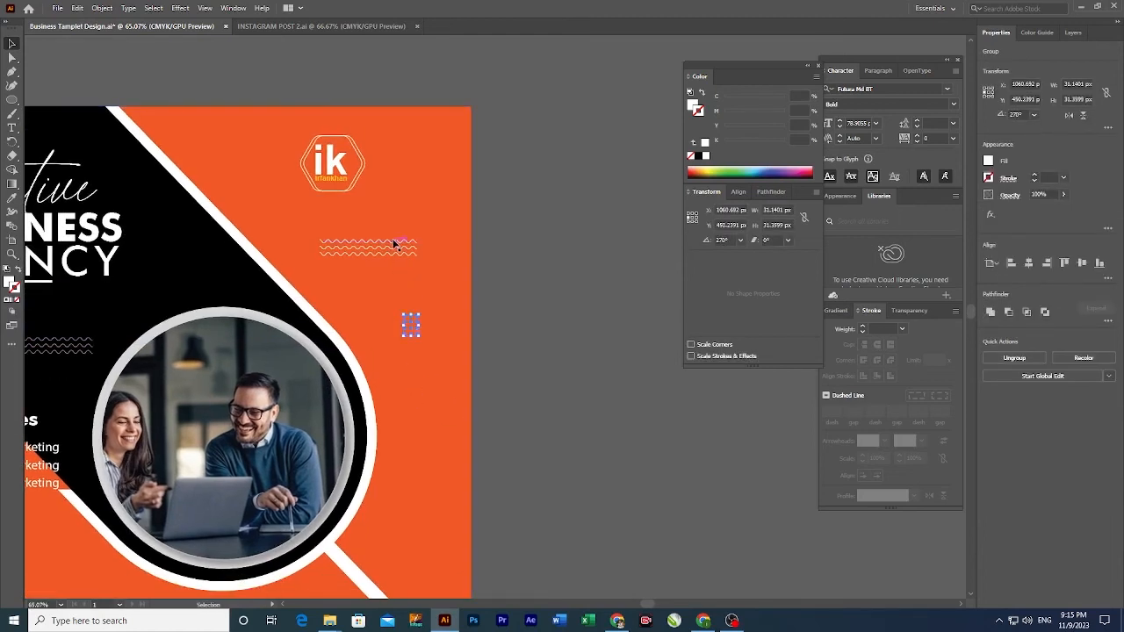
{"action": "mouse_move", "coordinate": [404, 248]}
{"action": "left_mouse_down"}
{"action": "mouse_move", "coordinate": [445, 317]}
{"action": "mouse_move", "coordinate": [461, 466]}
{"action": "mouse_move", "coordinate": [439, 494]}
{"action": "mouse_move", "coordinate": [494, 263]}
{"action": "mouse_move", "coordinate": [449, 298]}
{"action": "mouse_move", "coordinate": [492, 377]}
{"action": "mouse_move", "coordinate": [486, 356]}
{"action": "mouse_move", "coordinate": [490, 389]}
{"action": "mouse_move", "coordinate": [488, 339]}
{"action": "left_mouse_up"}
{"action": "left_click", "coordinate": [570, 366]}
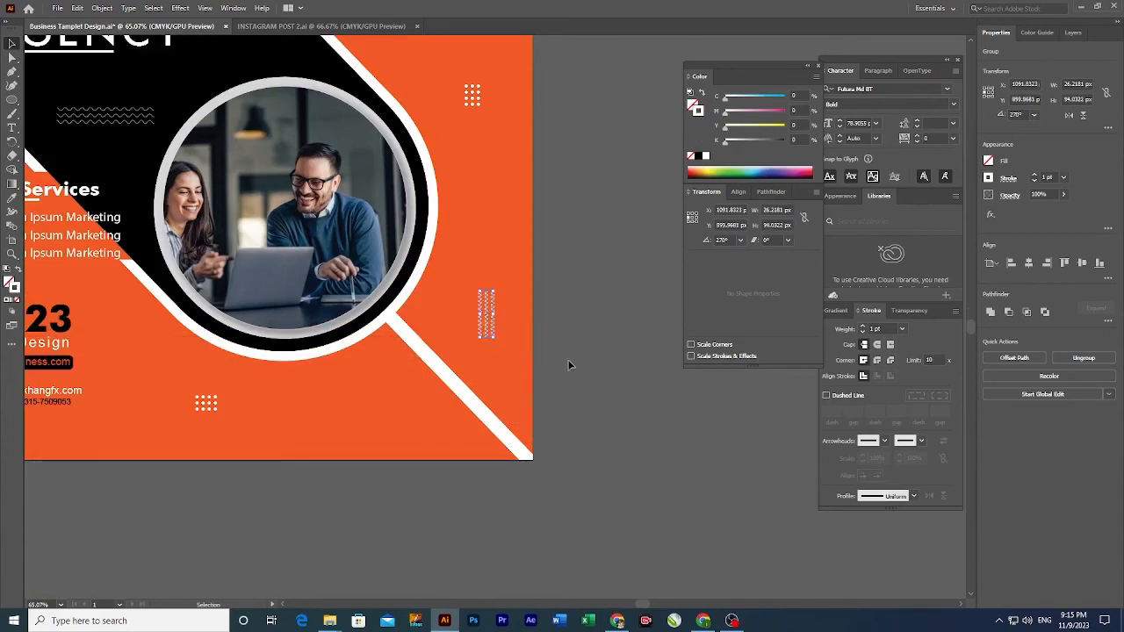
{"action": "left_click", "coordinate": [488, 334]}
{"action": "left_click", "coordinate": [610, 401]}
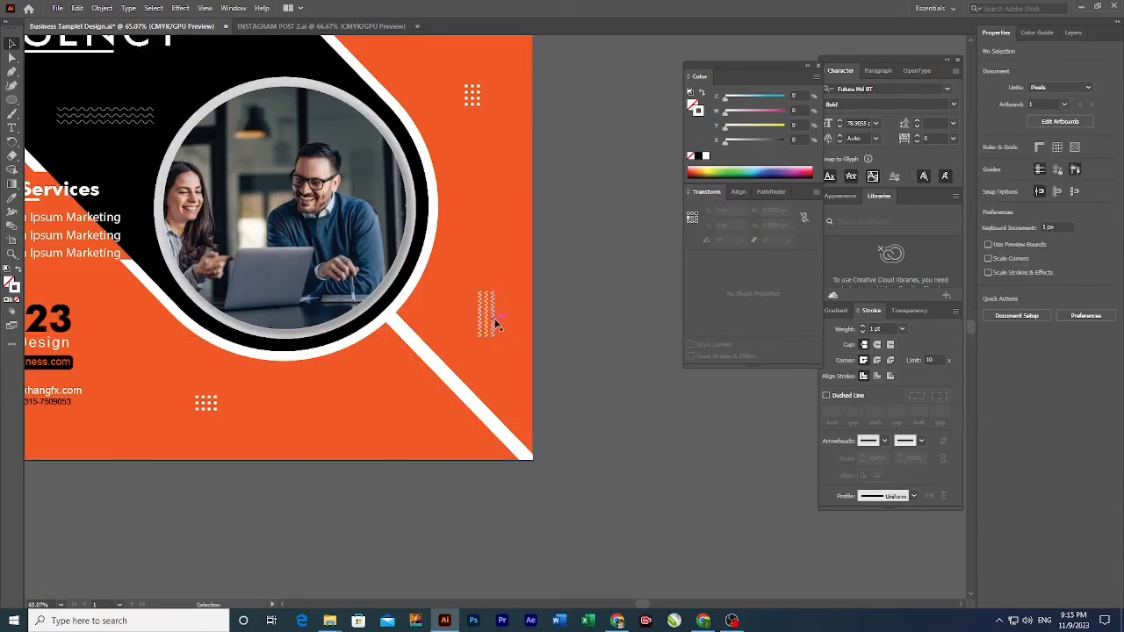
Step: Remove one line from the upright wavy group and enlarge the remaining two lines near the right edge of the orange area
{"action": "left_click_drag", "start_coordinate": [626, 329], "coordinate": [483, 329]}
{"action": "left_click", "coordinate": [481, 331], "text": "shift"}
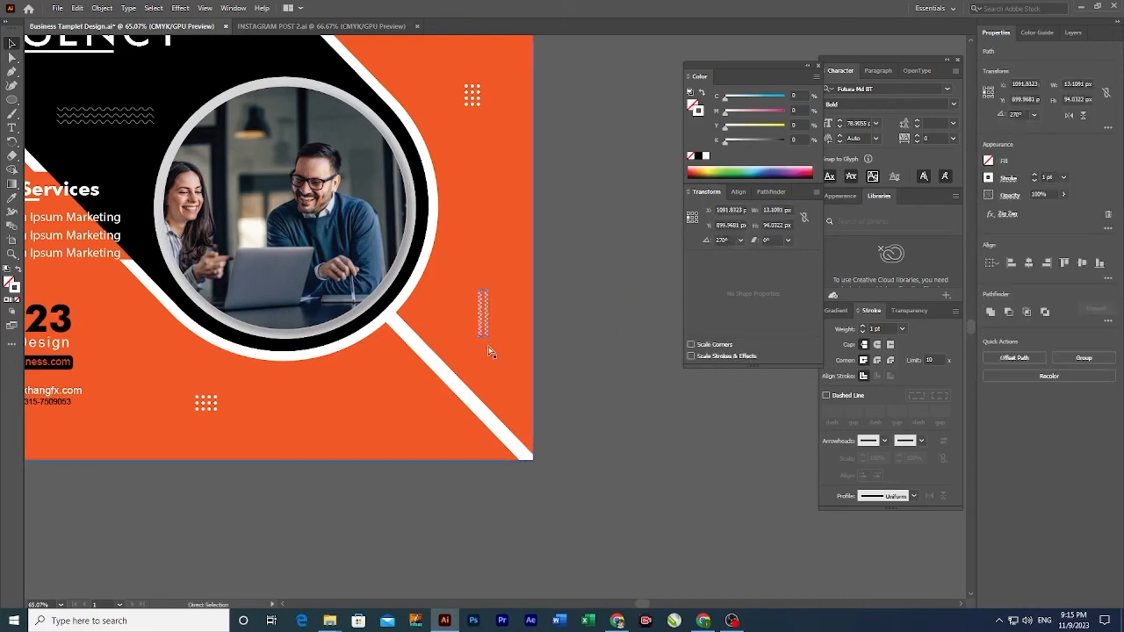
{"action": "left_click", "coordinate": [570, 371]}
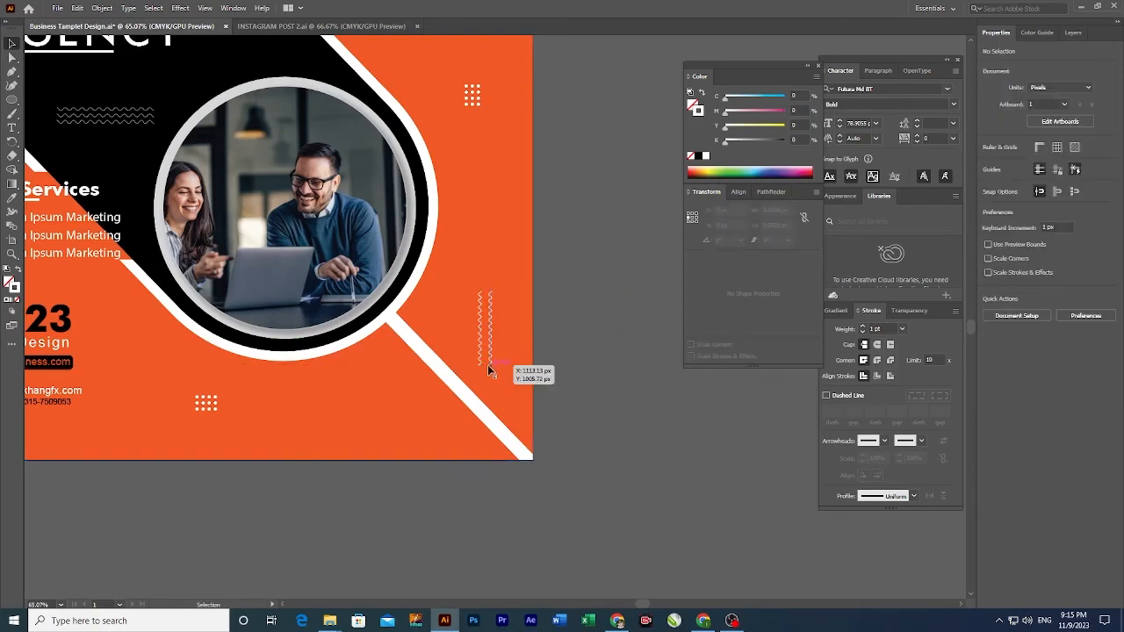
{"action": "mouse_move", "coordinate": [487, 365]}
{"action": "left_mouse_down"}
{"action": "mouse_move", "coordinate": [499, 360]}
{"action": "mouse_move", "coordinate": [525, 459]}
{"action": "mouse_move", "coordinate": [460, 422]}
{"action": "left_mouse_up"}
{"action": "left_click", "coordinate": [602, 401]}
Step: Change the fill of the small name text under the logo initials to black with no stroke
{"action": "left_click", "coordinate": [501, 376], "text": "ctrl+alt"}
{"action": "left_click", "coordinate": [500, 377], "text": "ctrl+alt"}
{"action": "left_click", "coordinate": [447, 362], "text": "ctrl"}
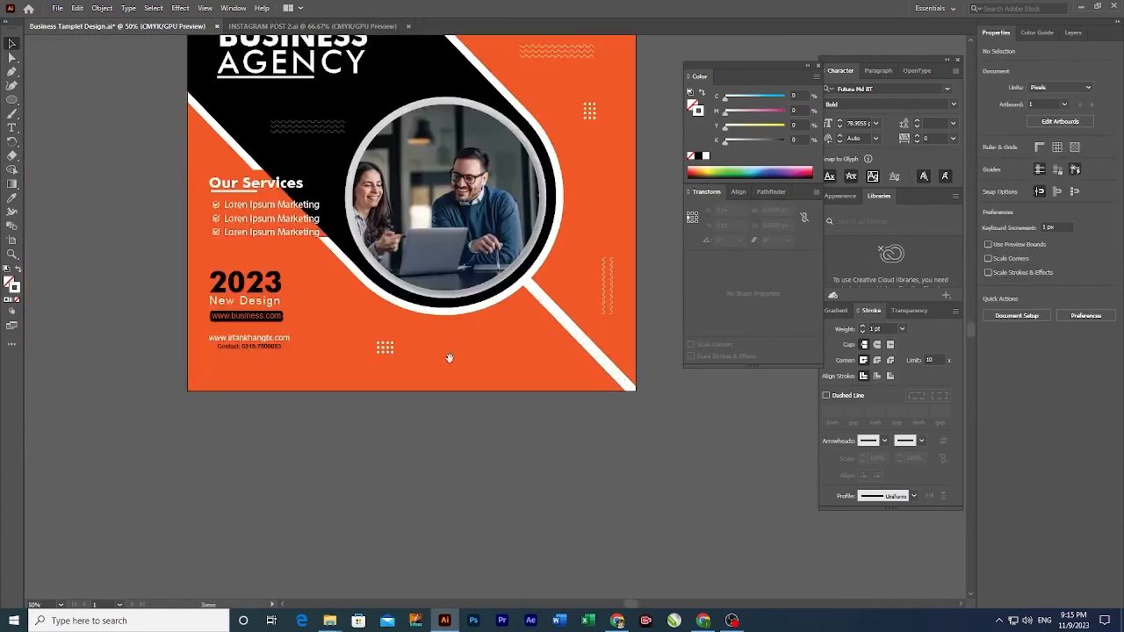
{"action": "left_click_drag", "start_coordinate": [449, 358], "coordinate": [414, 442]}
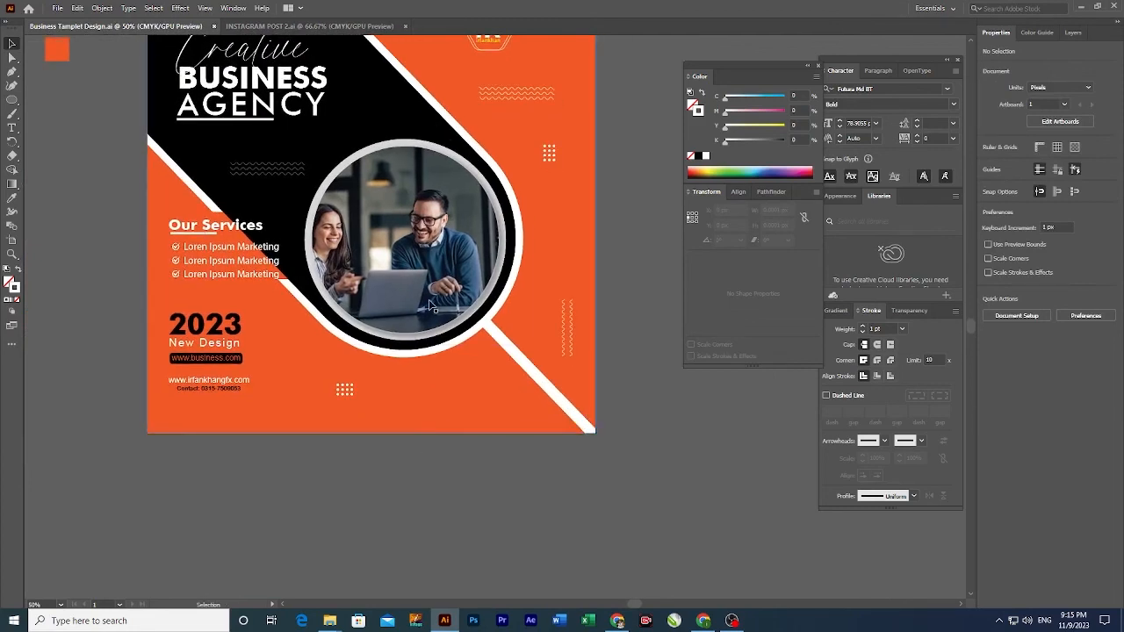
{"action": "left_click_drag", "start_coordinate": [435, 260], "coordinate": [444, 309]}
{"action": "left_click_drag", "start_coordinate": [430, 253], "coordinate": [430, 271]}
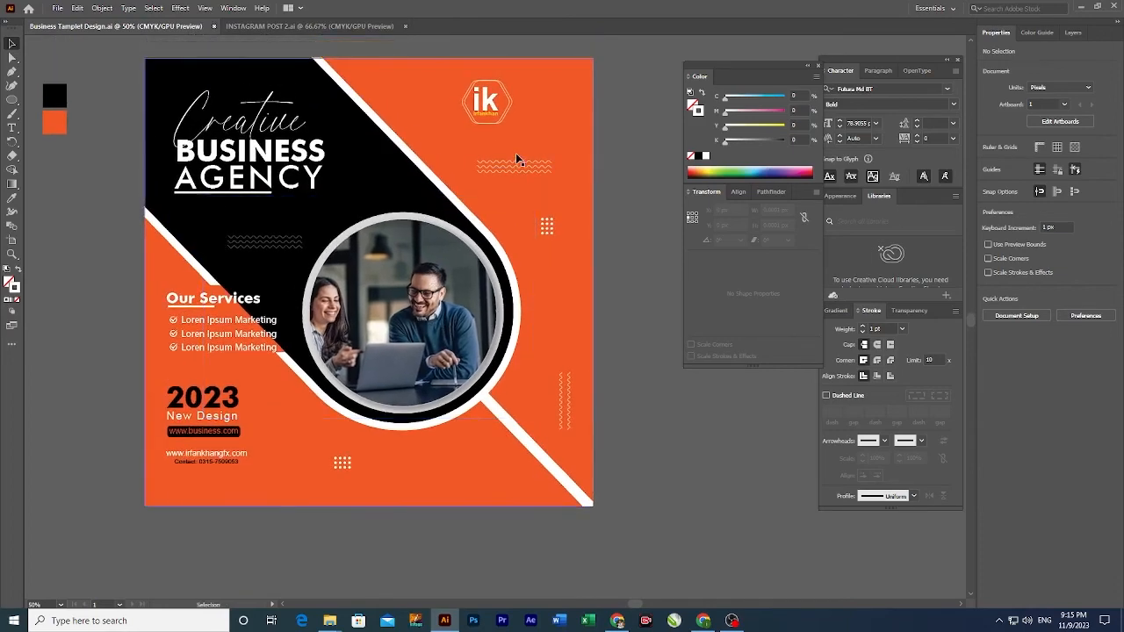
{"action": "left_click_drag", "start_coordinate": [539, 127], "coordinate": [630, 225]}
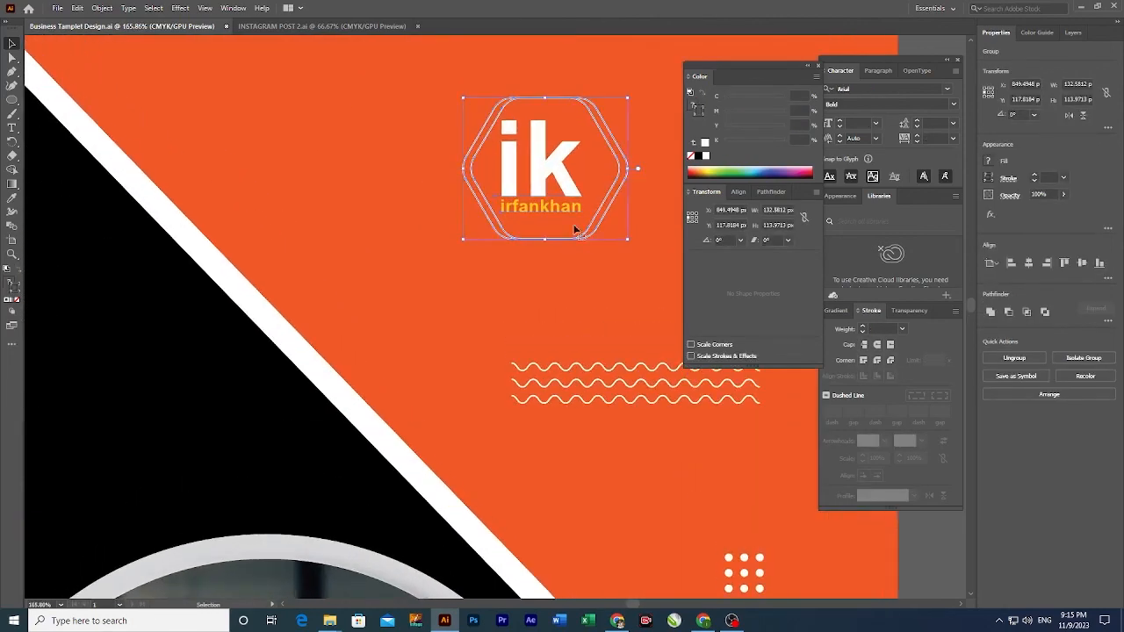
{"action": "double_click", "coordinate": [562, 212]}
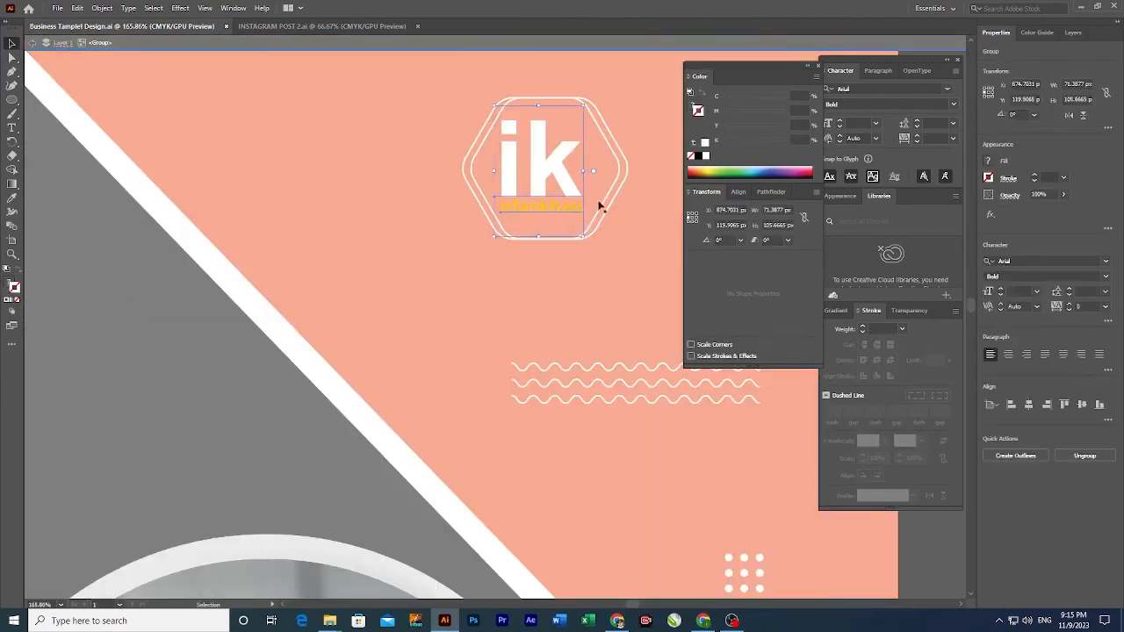
{"action": "double_click", "coordinate": [577, 208]}
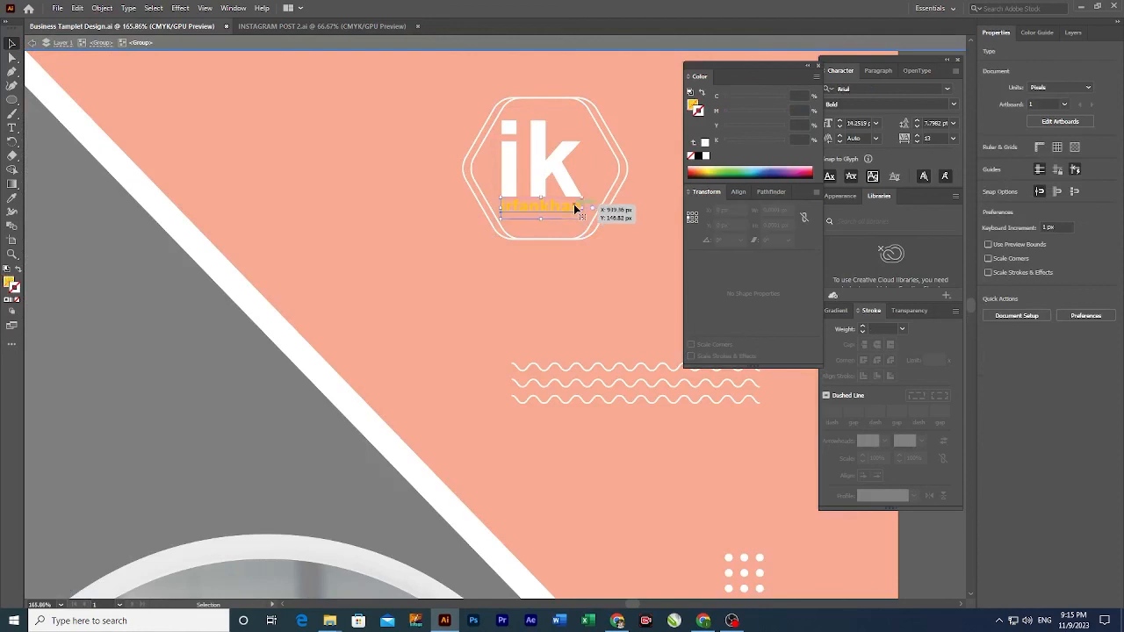
{"action": "left_click", "coordinate": [704, 156]}
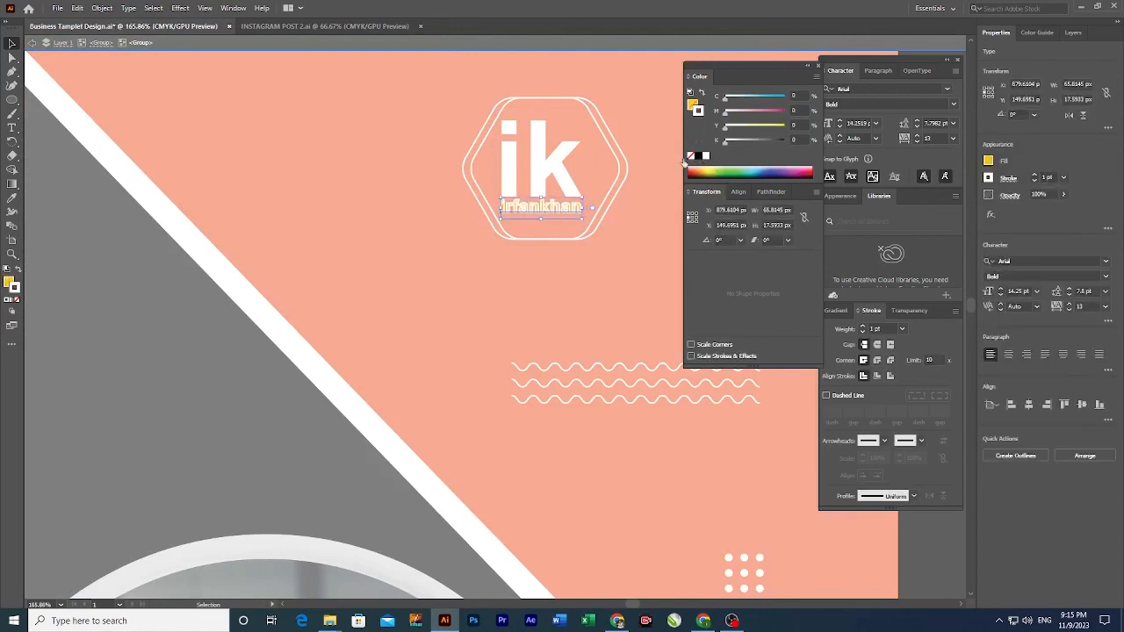
{"action": "left_click", "coordinate": [691, 158]}
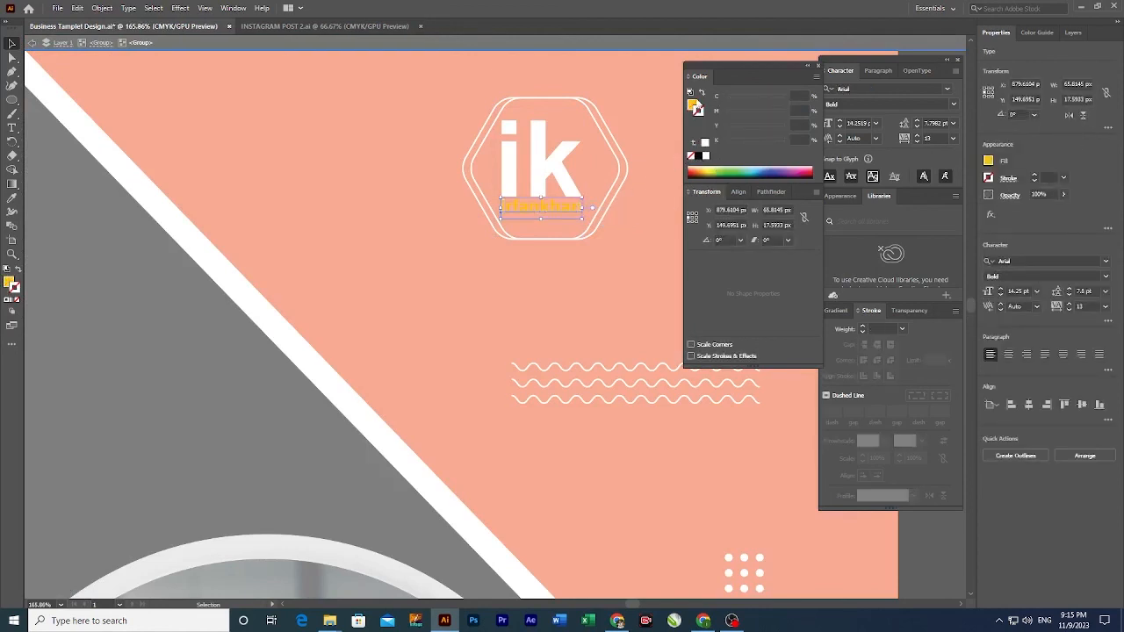
{"action": "left_click", "coordinate": [703, 156]}
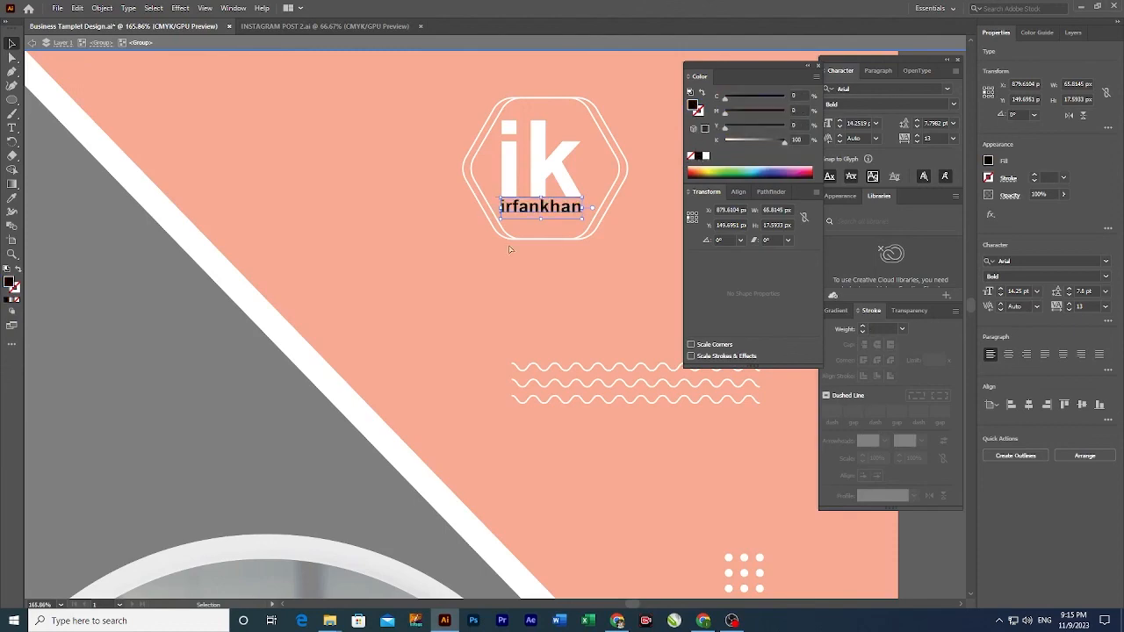
{"action": "key", "text": "ctrl+1"}
{"action": "double_click", "coordinate": [482, 180]}
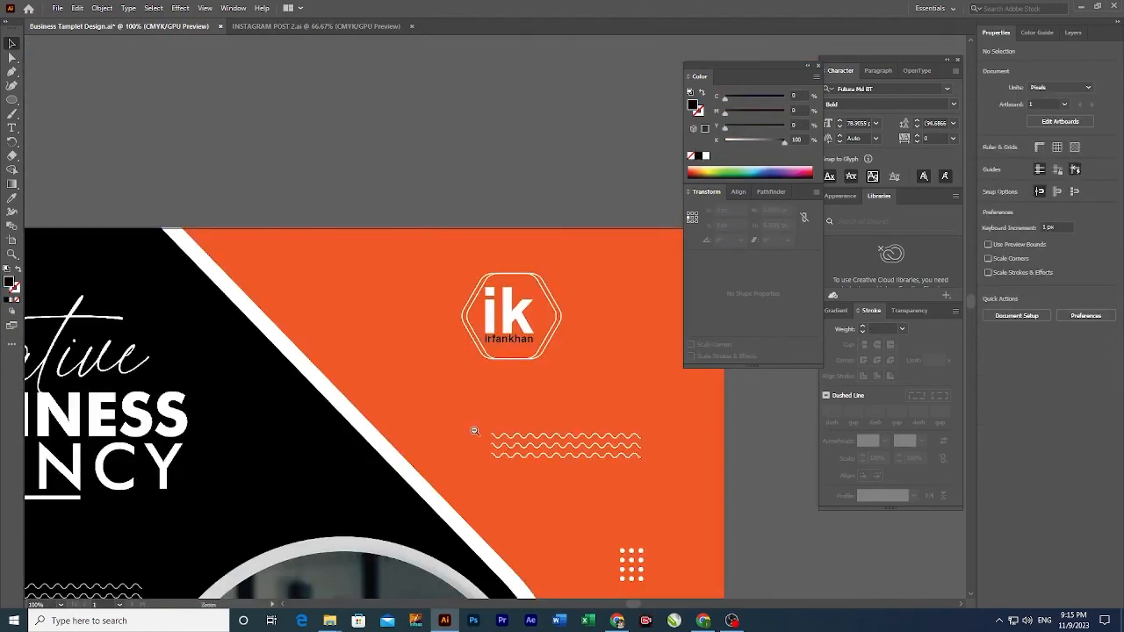
{"action": "left_click", "coordinate": [472, 431], "text": "ctrl+alt"}
{"action": "left_click", "coordinate": [478, 431], "text": "ctrl+alt"}
{"action": "left_click", "coordinate": [489, 431], "text": "ctrl+alt"}
{"action": "left_click", "coordinate": [455, 322], "text": "ctrl"}
{"action": "left_click_drag", "start_coordinate": [462, 304], "coordinate": [439, 336]}
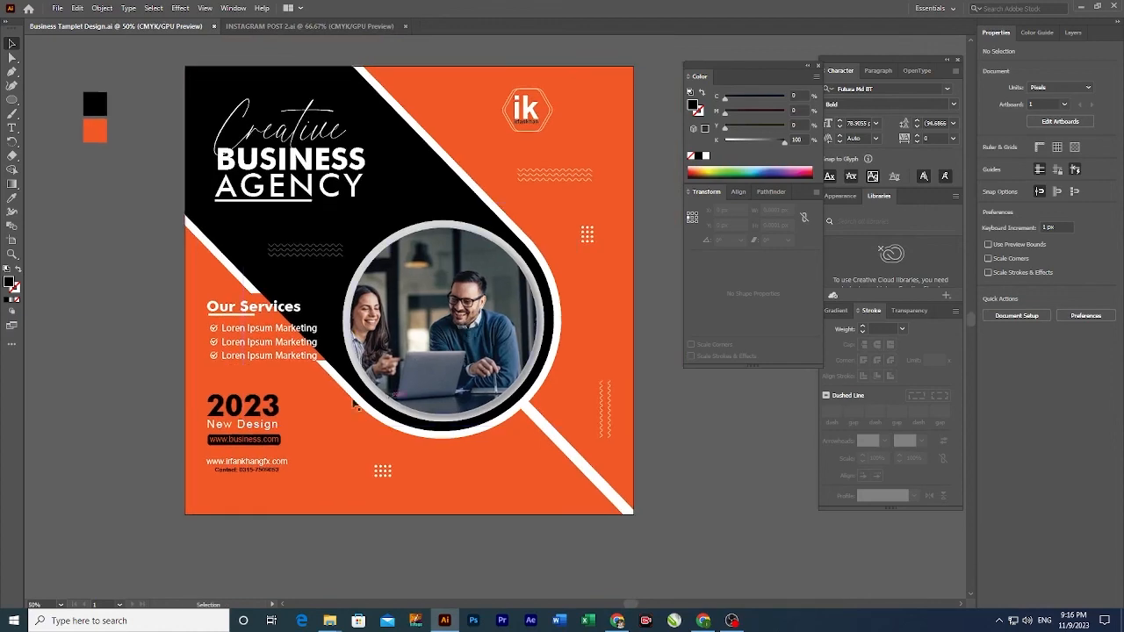
{"action": "left_click", "coordinate": [257, 359]}
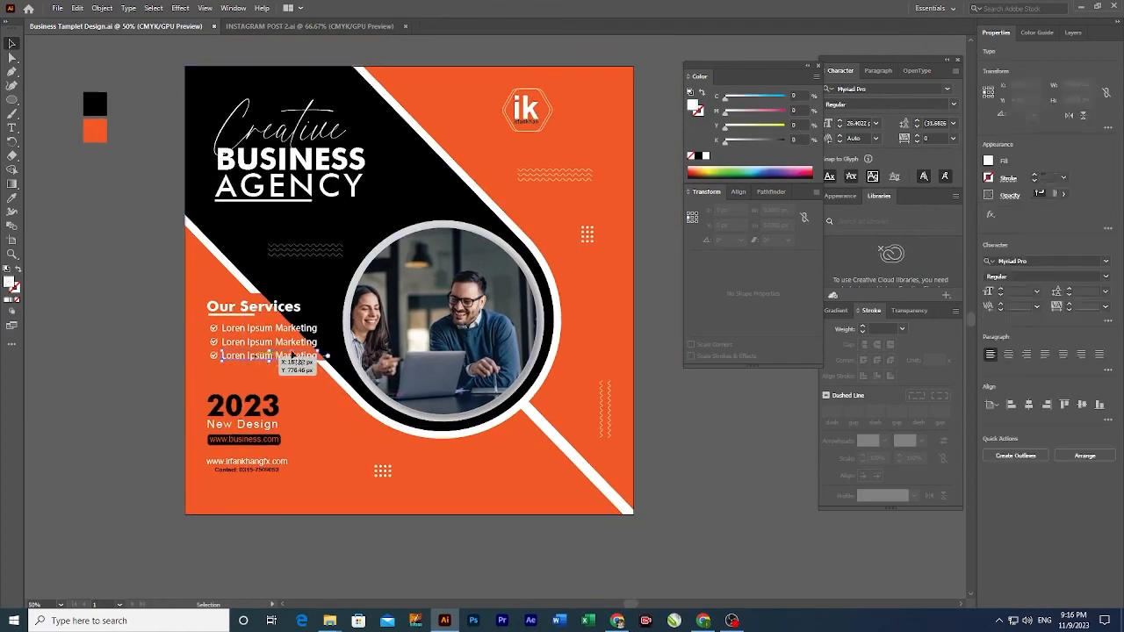
{"action": "key", "text": "ctrl+="}
{"action": "left_click", "coordinate": [267, 307]}
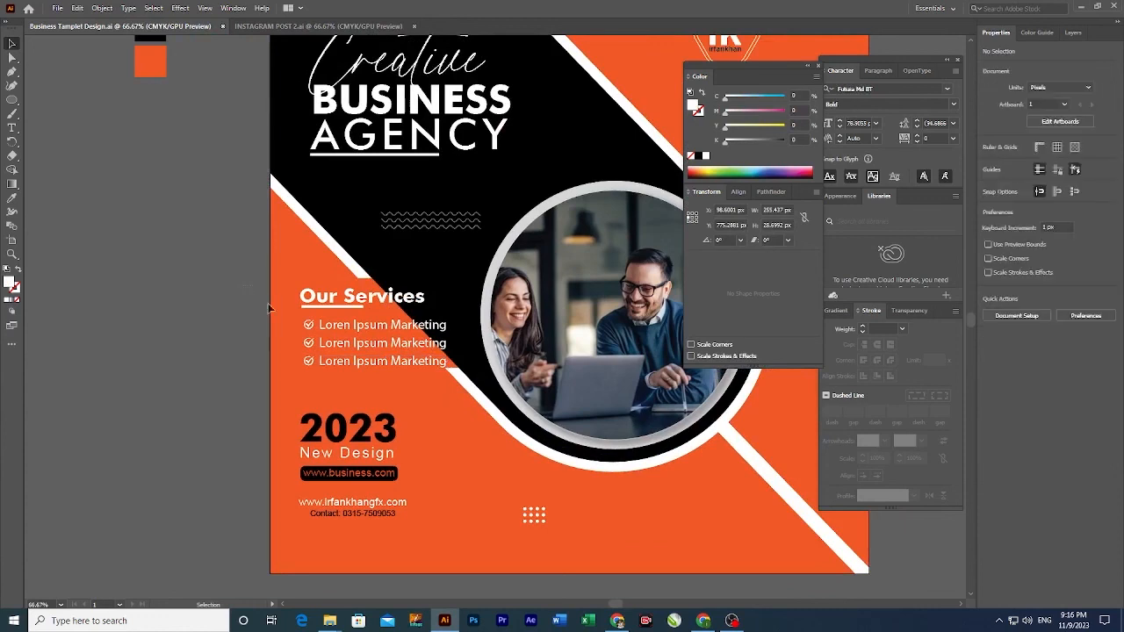
{"action": "left_click_drag", "start_coordinate": [390, 371], "coordinate": [391, 372]}
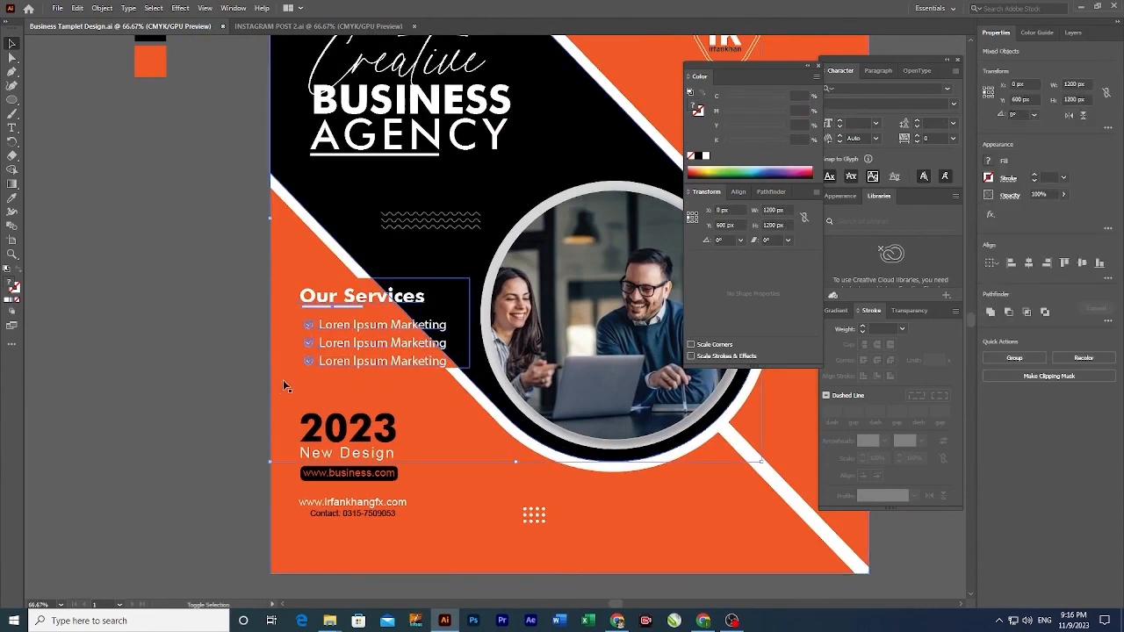
{"action": "left_click", "coordinate": [340, 263], "text": "shift"}
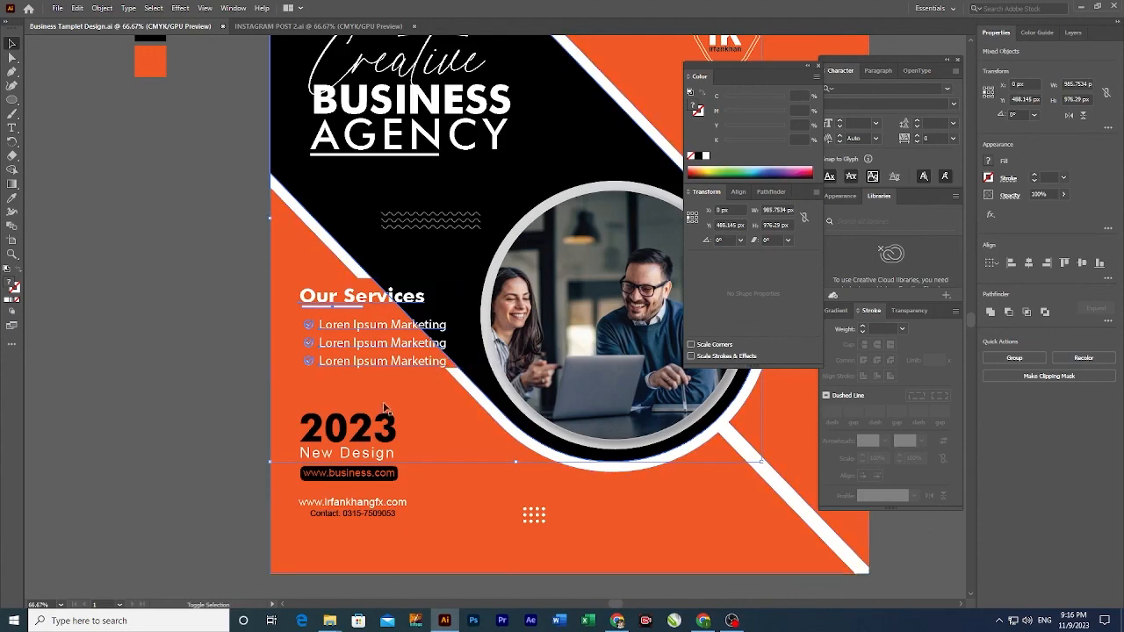
{"action": "left_click", "coordinate": [268, 468], "text": "shift"}
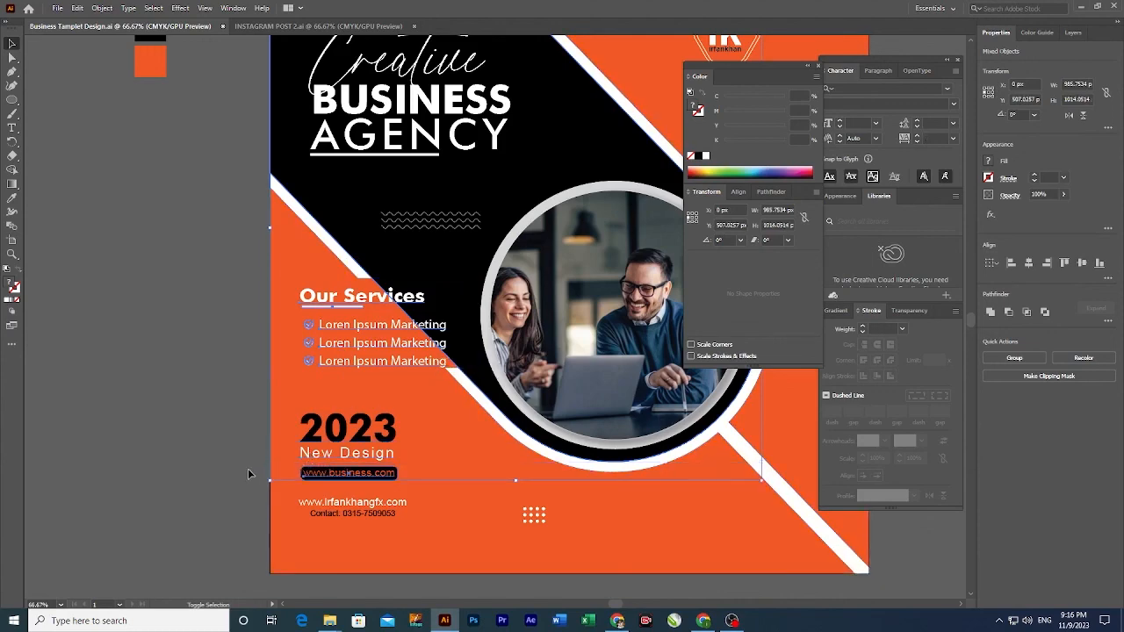
{"action": "left_click", "coordinate": [248, 468]}
Step: Select all the artwork on the artboard and combine it into one group
{"action": "key", "text": "ctrl+minus"}
{"action": "key", "text": "ctrl+minus"}
{"action": "left_click_drag", "start_coordinate": [548, 335], "coordinate": [413, 397]}
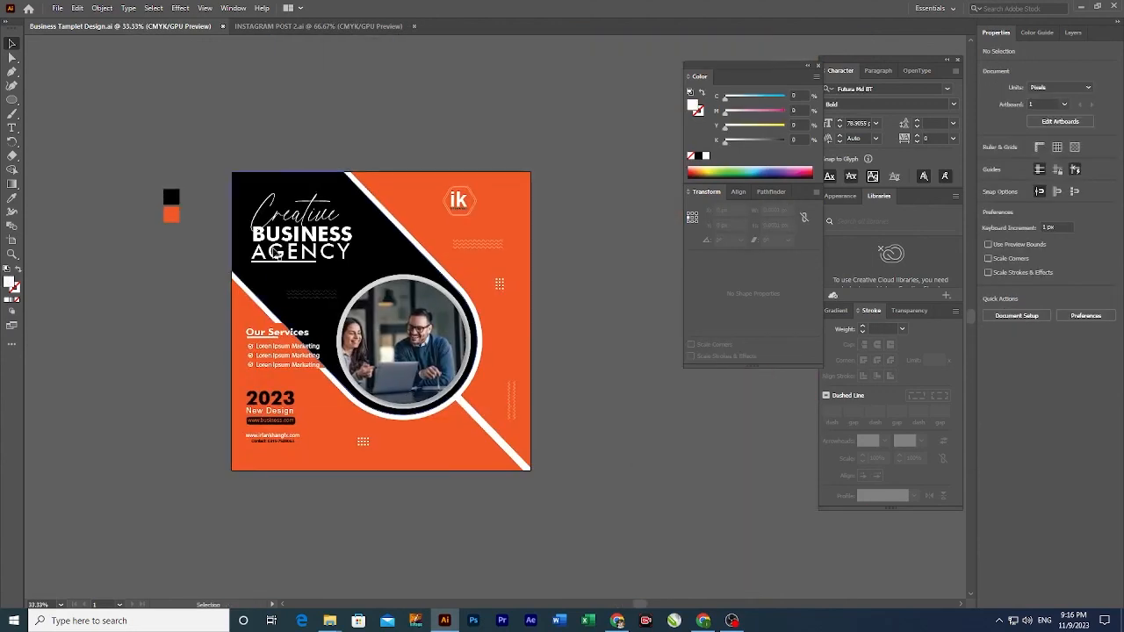
{"action": "left_click_drag", "start_coordinate": [553, 497], "coordinate": [555, 496]}
{"action": "key", "text": "ctrl+g"}
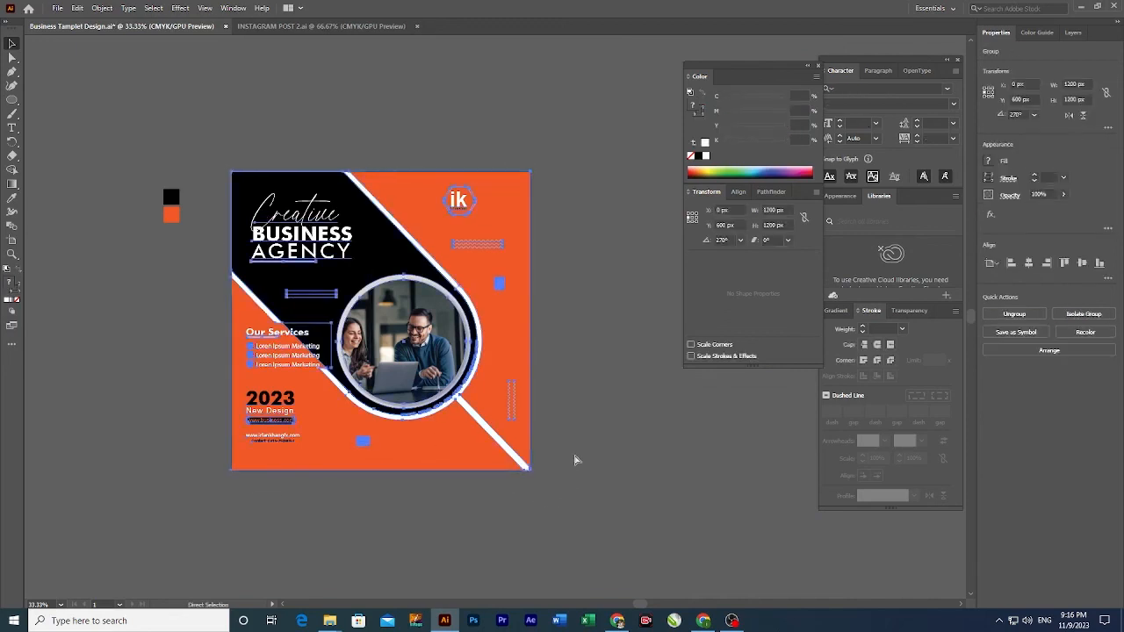
{"action": "left_click", "coordinate": [587, 452]}
{"action": "left_click", "coordinate": [307, 281]}
Step: Export the design as a JPEG named Business Tamplet Design, using artboards with the range set to 1
{"action": "left_click", "coordinate": [57, 8]}
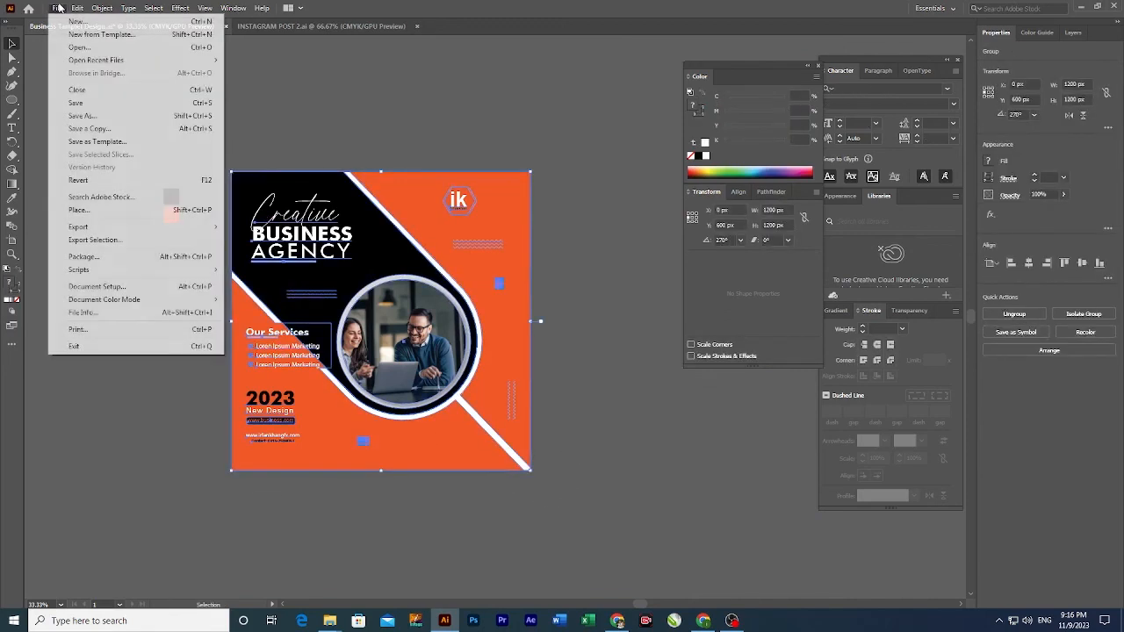
{"action": "mouse_move", "coordinate": [121, 228]}
{"action": "left_click", "coordinate": [258, 239]}
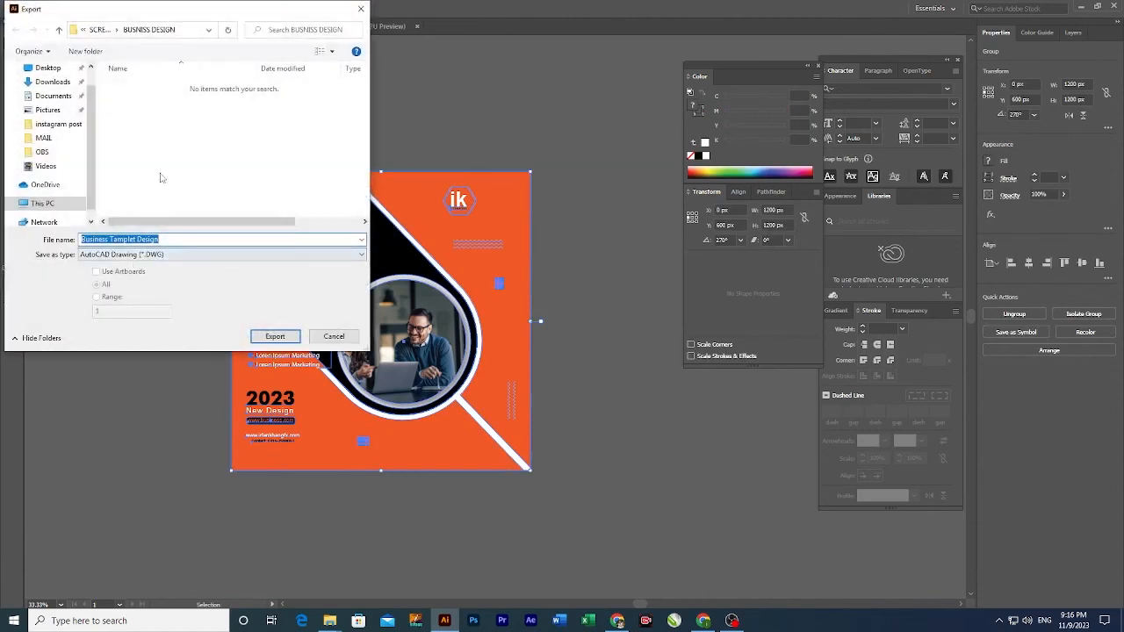
{"action": "left_click", "coordinate": [149, 255]}
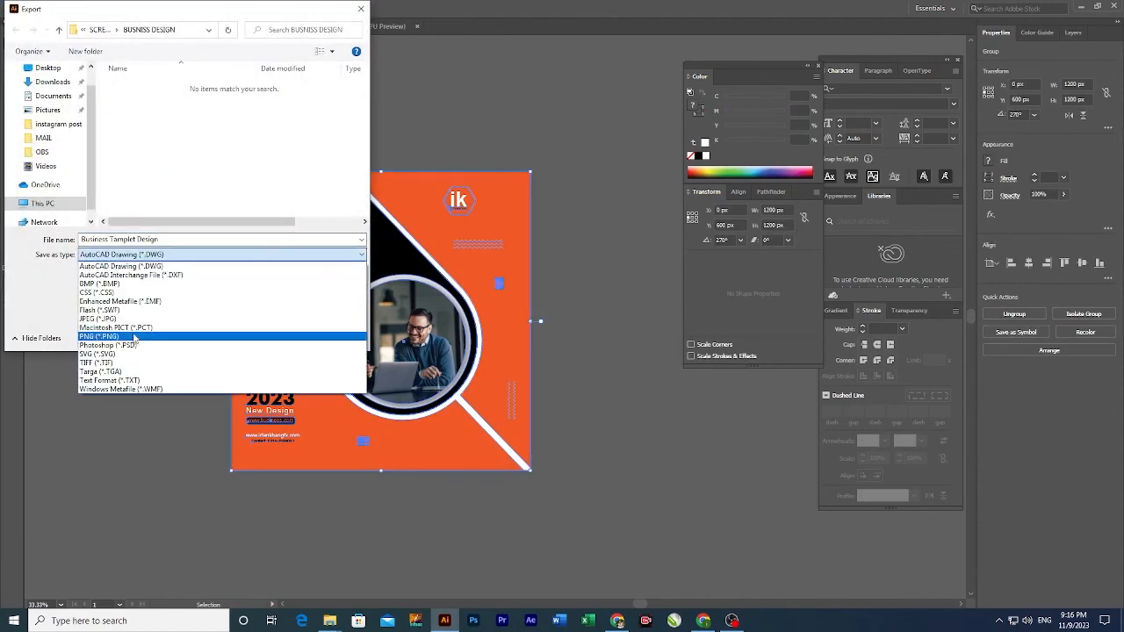
{"action": "left_click", "coordinate": [105, 318]}
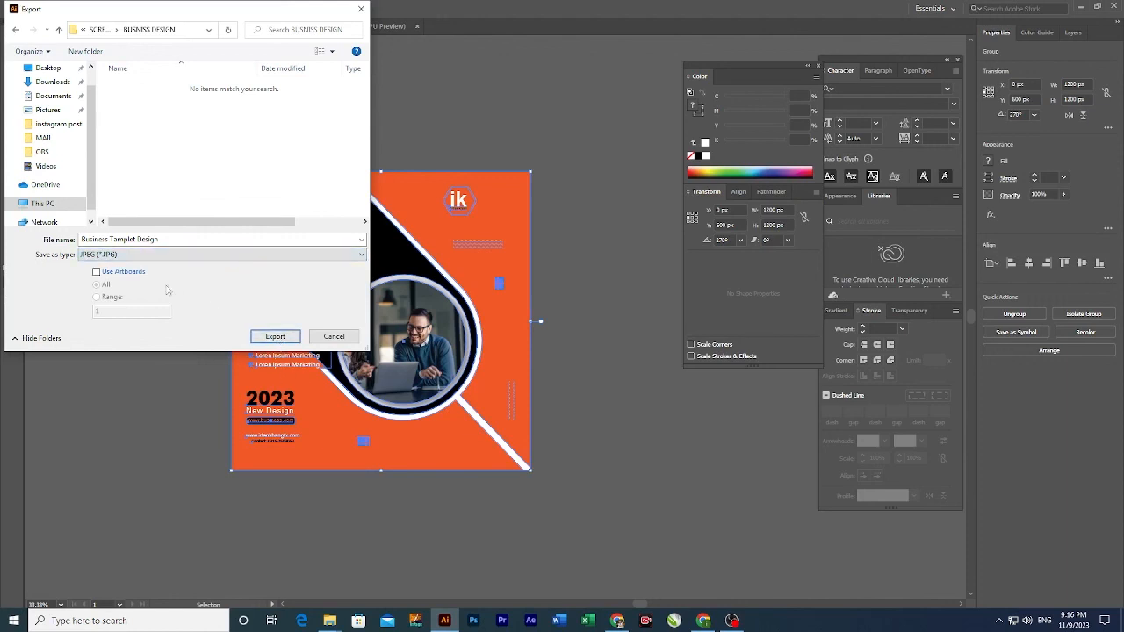
{"action": "left_click", "coordinate": [110, 297]}
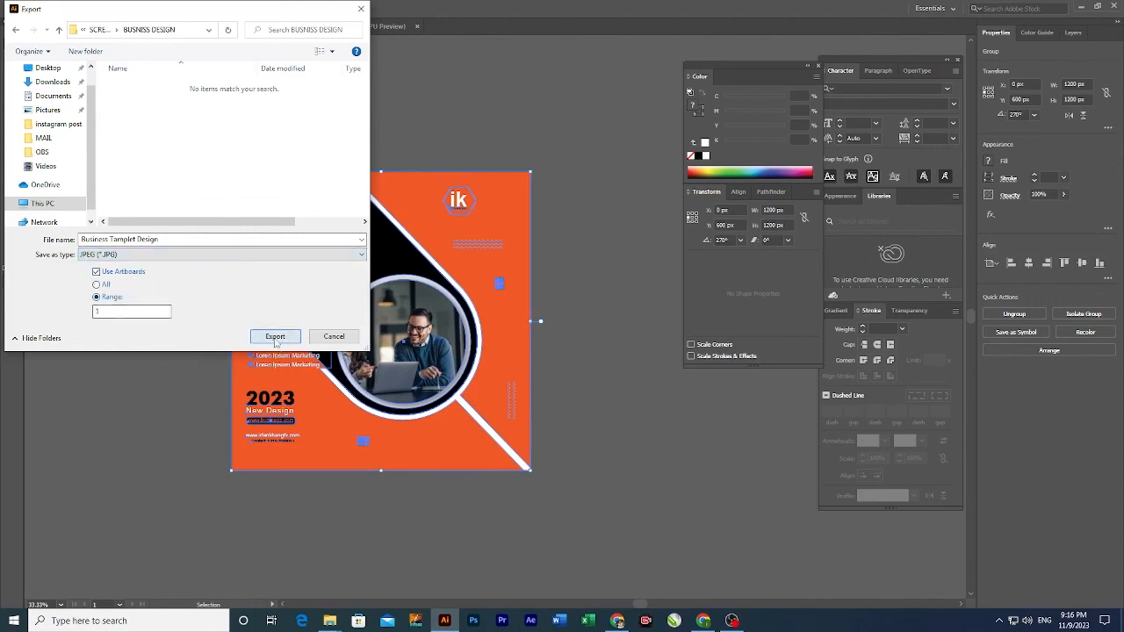
{"action": "left_click", "coordinate": [275, 337]}
Step: Set the JPEG color model to RGB and complete the export
{"action": "left_click", "coordinate": [347, 279]}
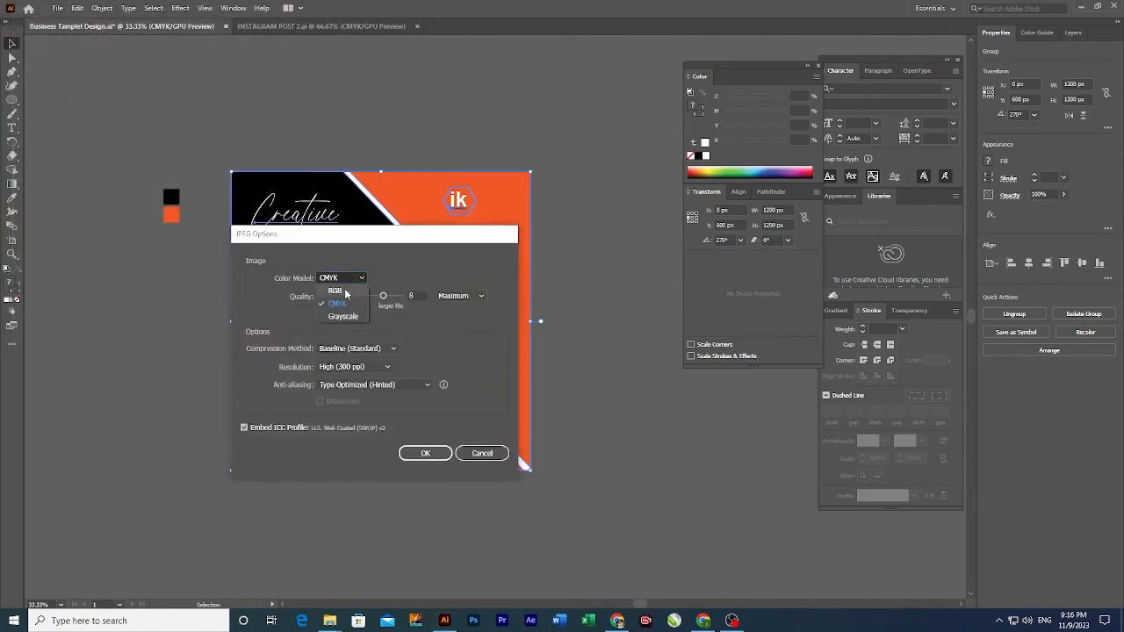
{"action": "left_click", "coordinate": [335, 290]}
{"action": "left_click", "coordinate": [426, 453]}
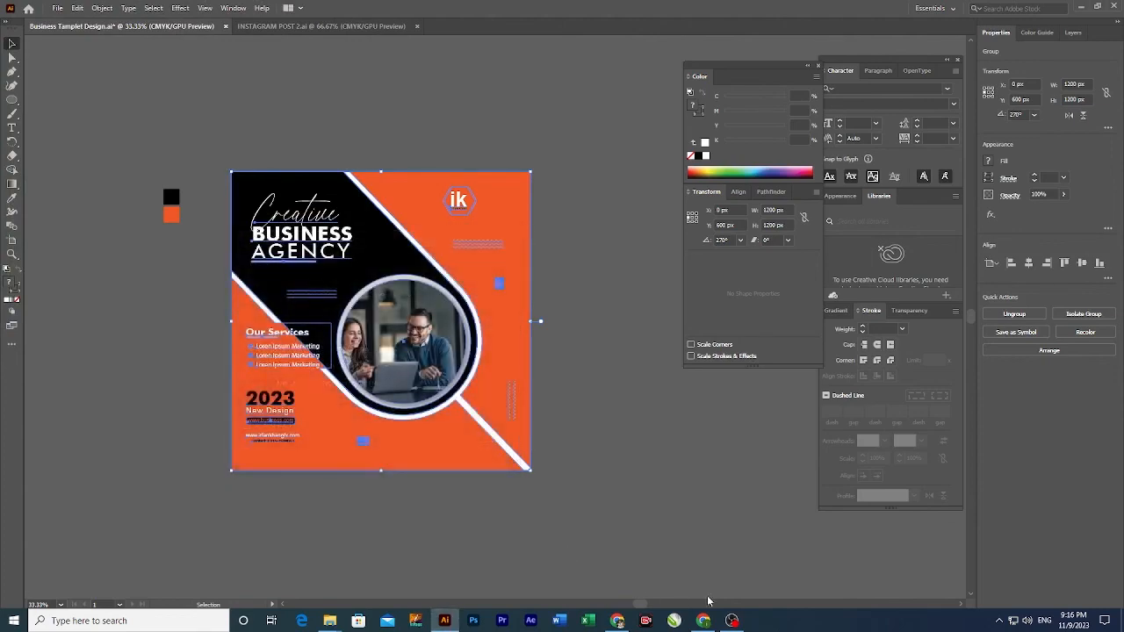
Step: Switch to the BUSNISS DESIGN folder in File Explorer, show its files as large thumbnails and select the exported JPG
{"action": "mouse_move", "coordinate": [332, 620]}
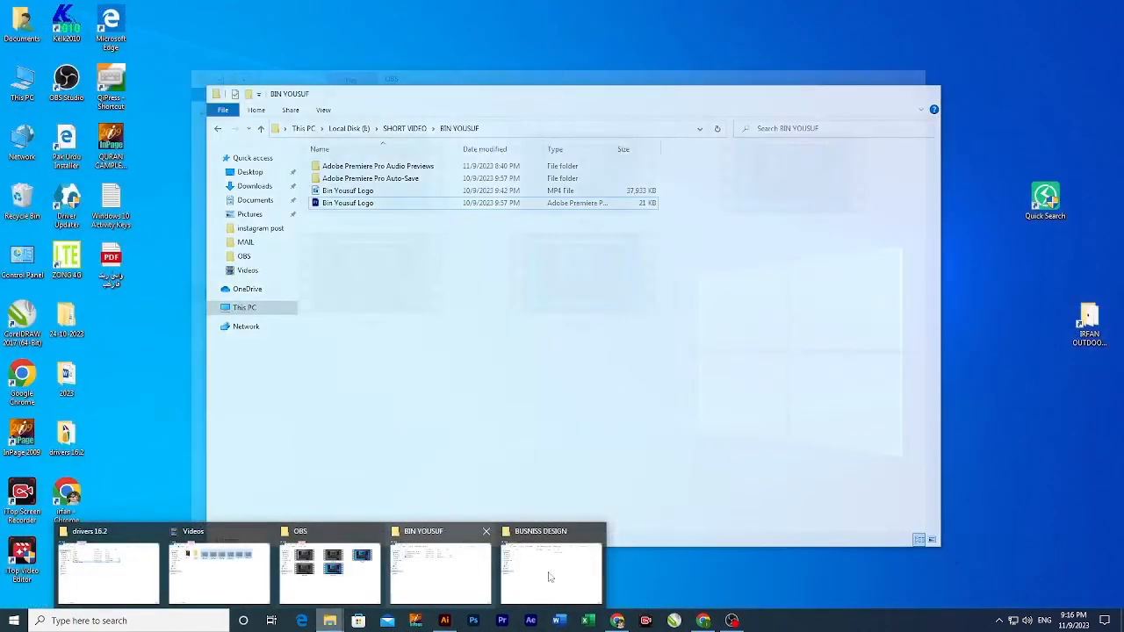
{"action": "left_click", "coordinate": [551, 569]}
{"action": "right_click", "coordinate": [473, 304]}
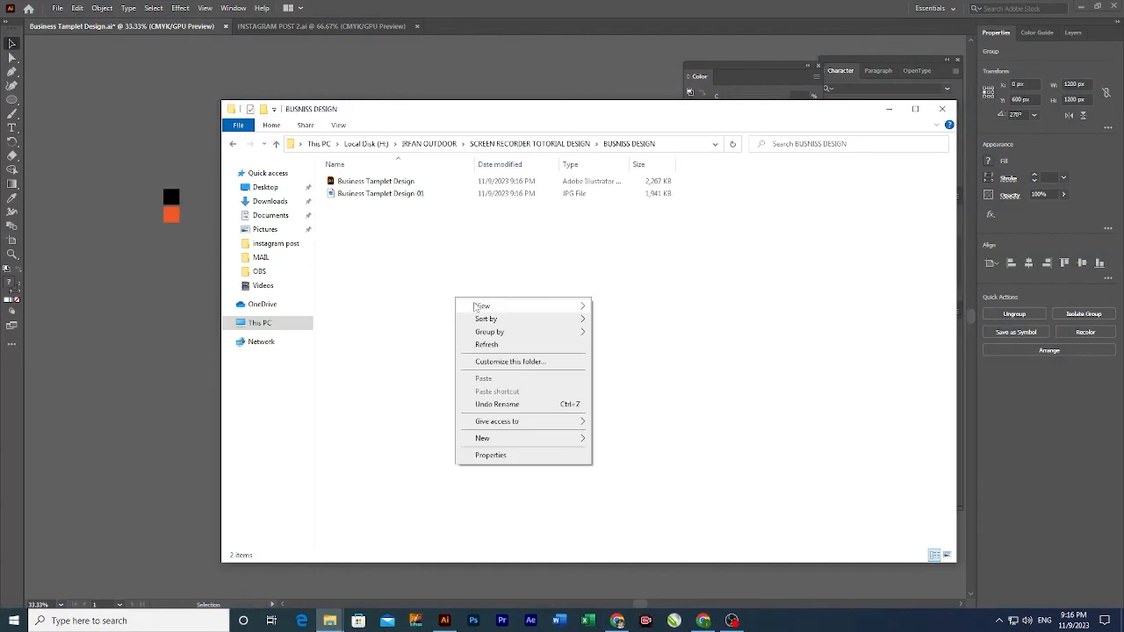
{"action": "mouse_move", "coordinate": [473, 305]}
{"action": "left_click", "coordinate": [628, 318]}
{"action": "left_click", "coordinate": [611, 272]}
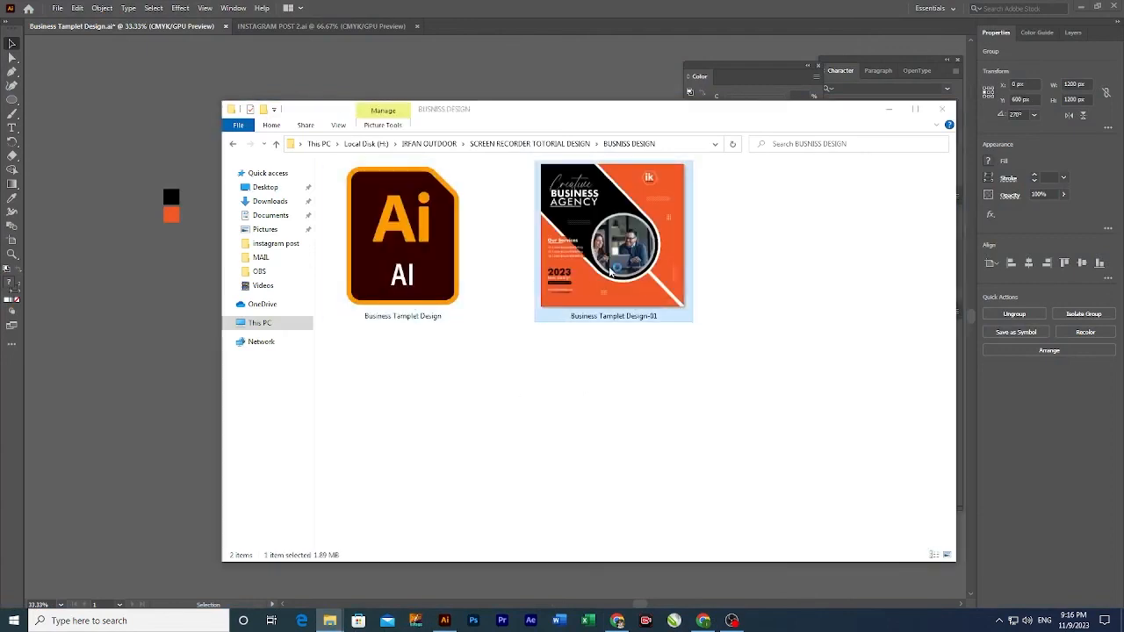